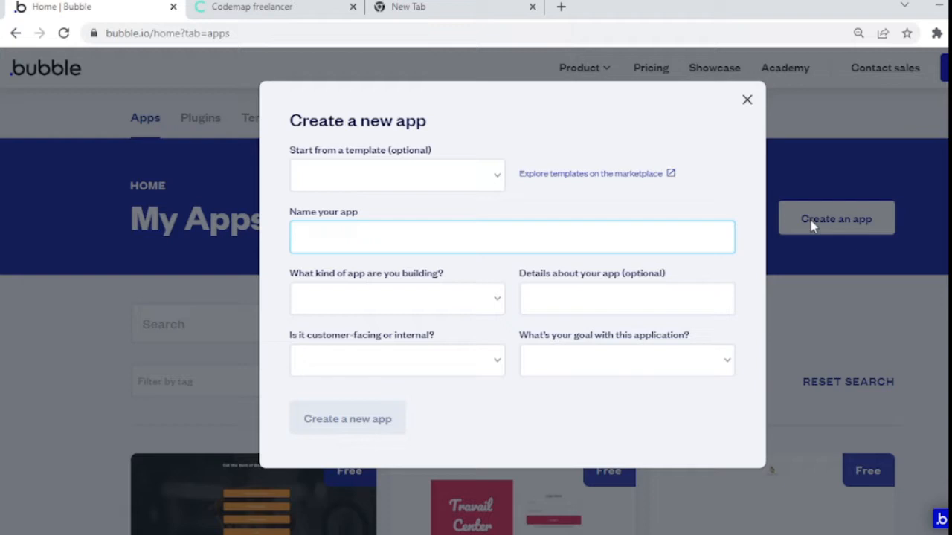
Step: Create the knowfarms app as an external, customer-facing Marketplace with the goal Start a business
text(knowfarms)
click(457, 303)
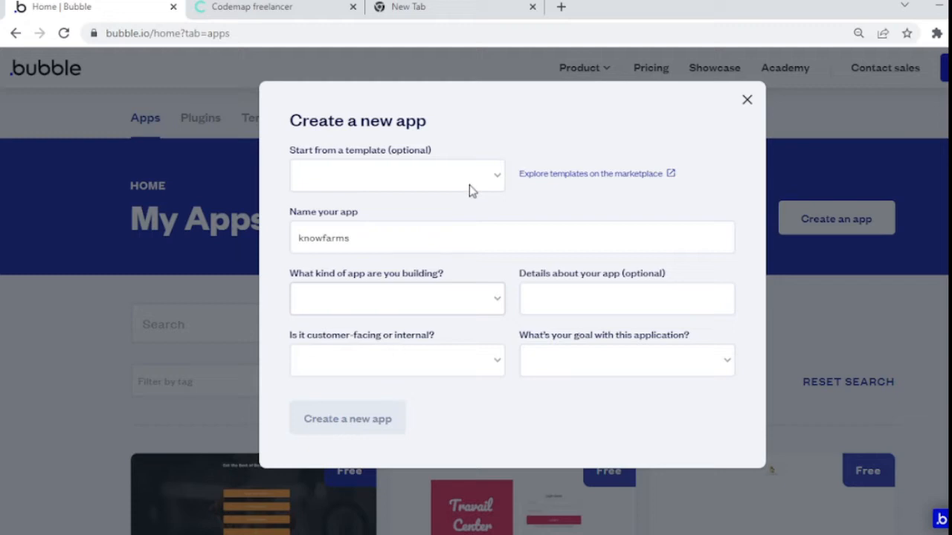
click(442, 154)
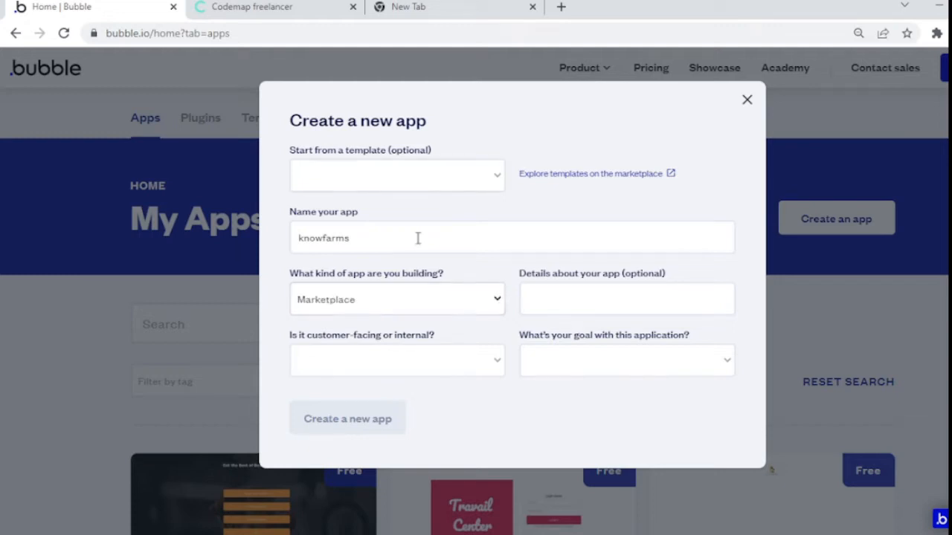
click(426, 372)
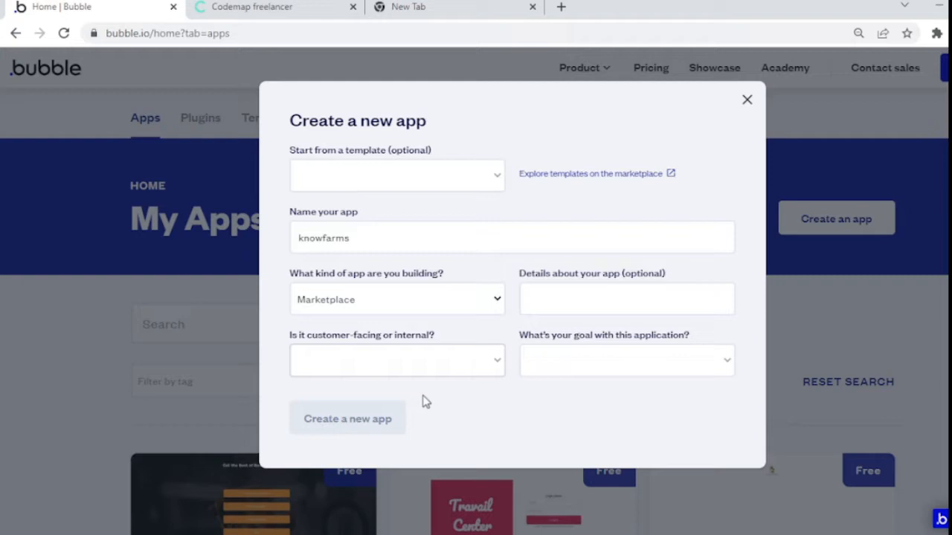
click(412, 397)
click(638, 296)
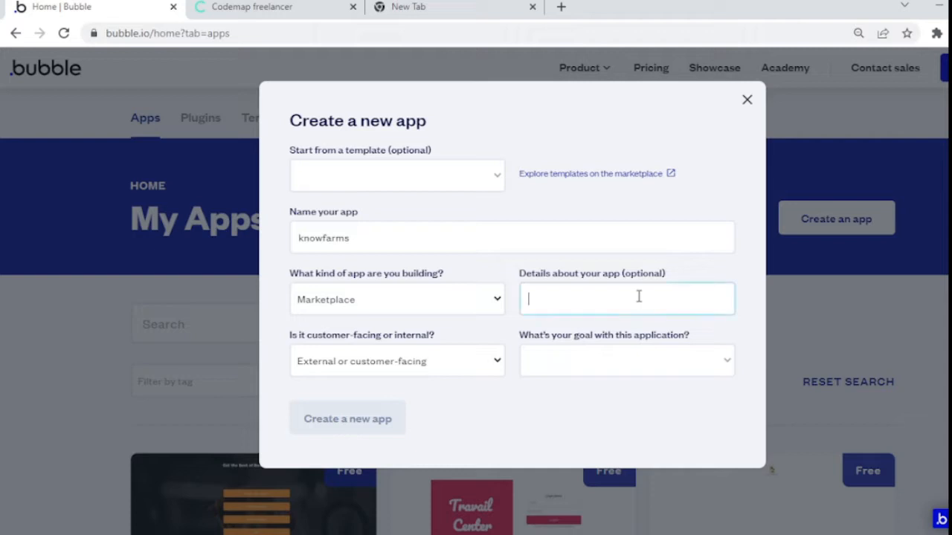
click(634, 362)
click(632, 404)
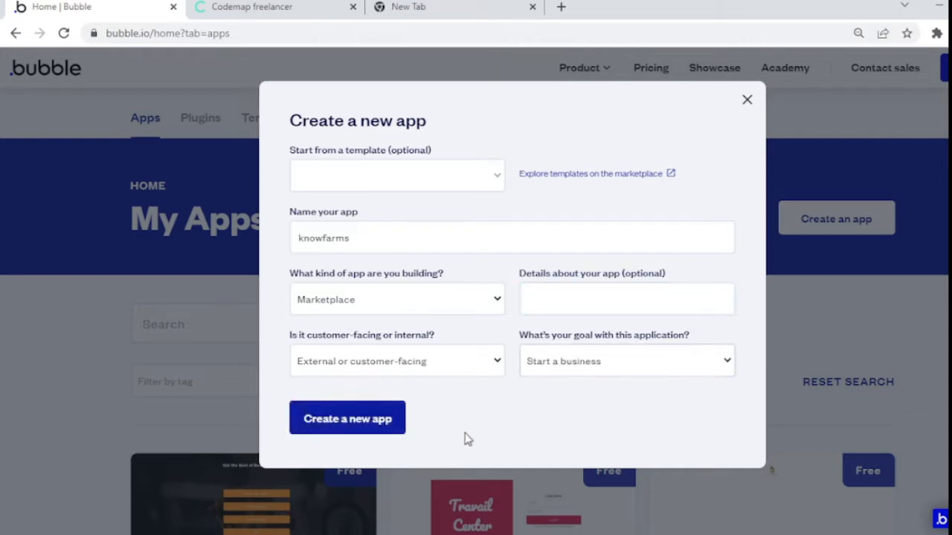
click(364, 427)
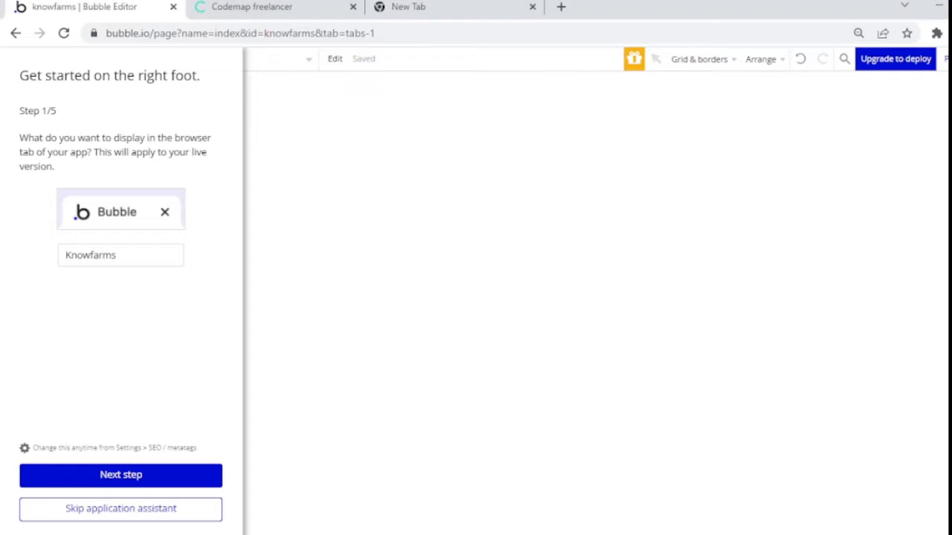
Step: Skip the application assistant to reach knowfarms' empty index page in the design editor
click(159, 510)
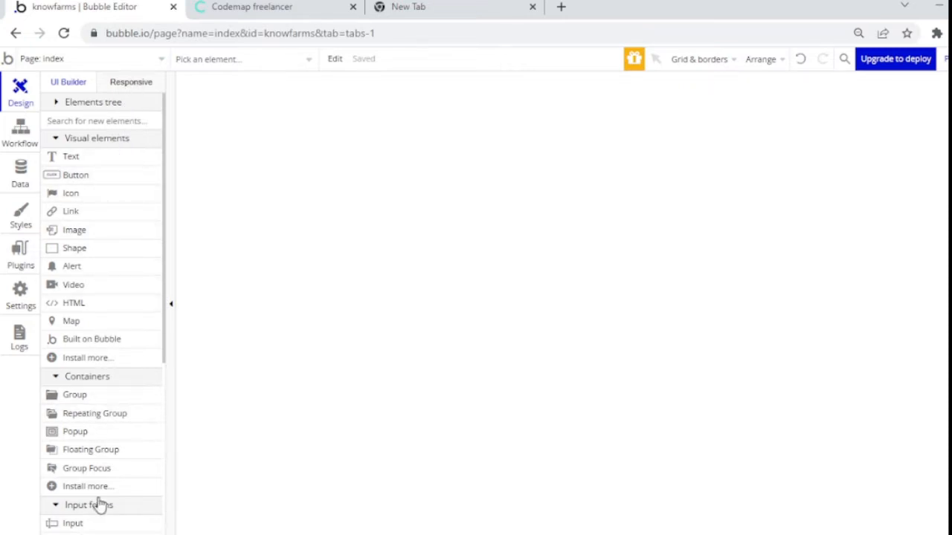
click(20, 141)
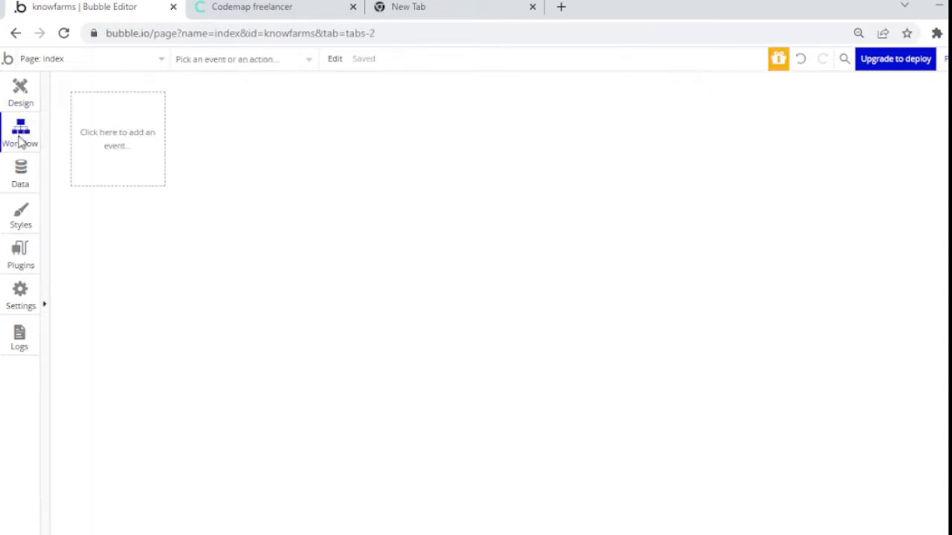
click(22, 174)
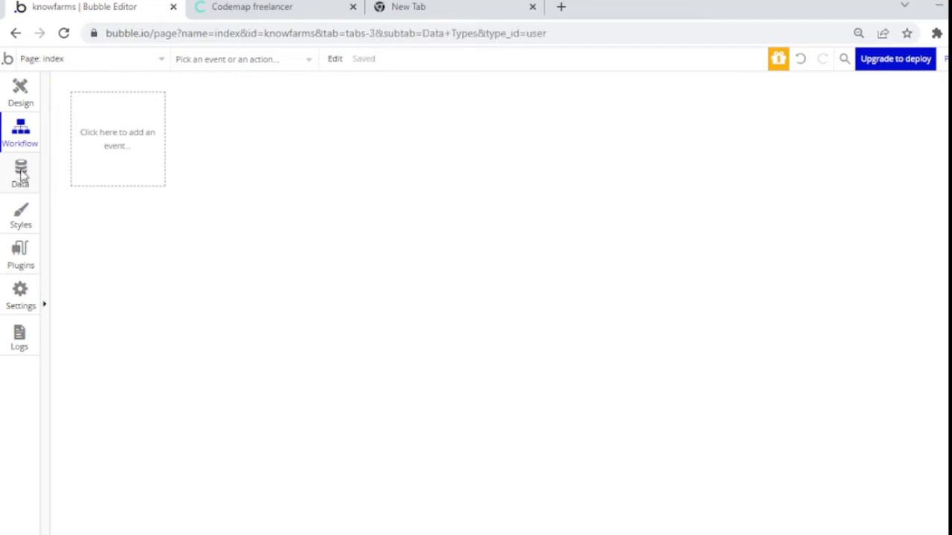
click(20, 219)
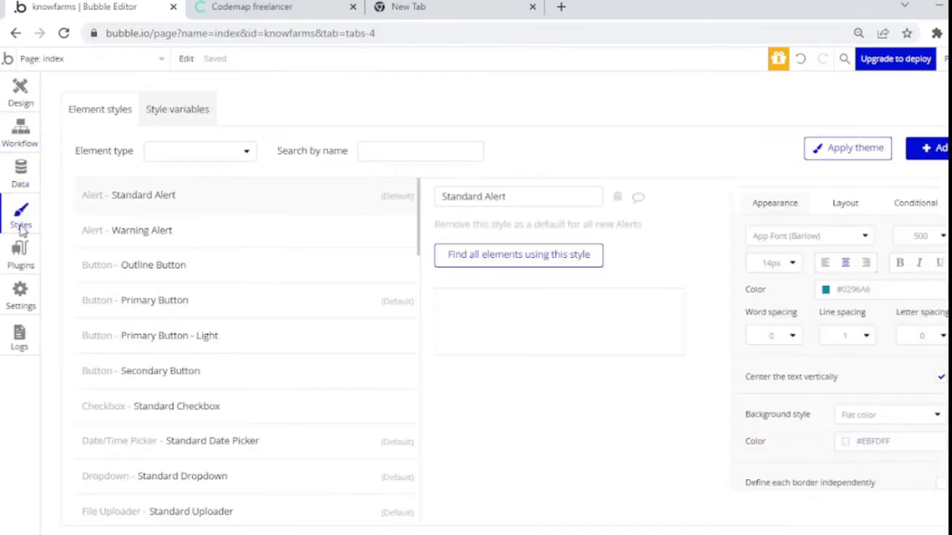
click(22, 253)
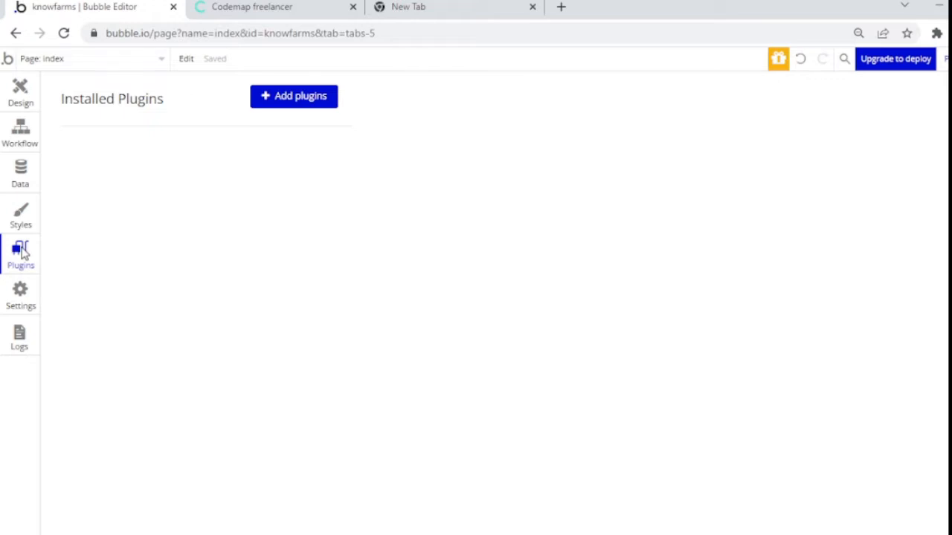
click(20, 293)
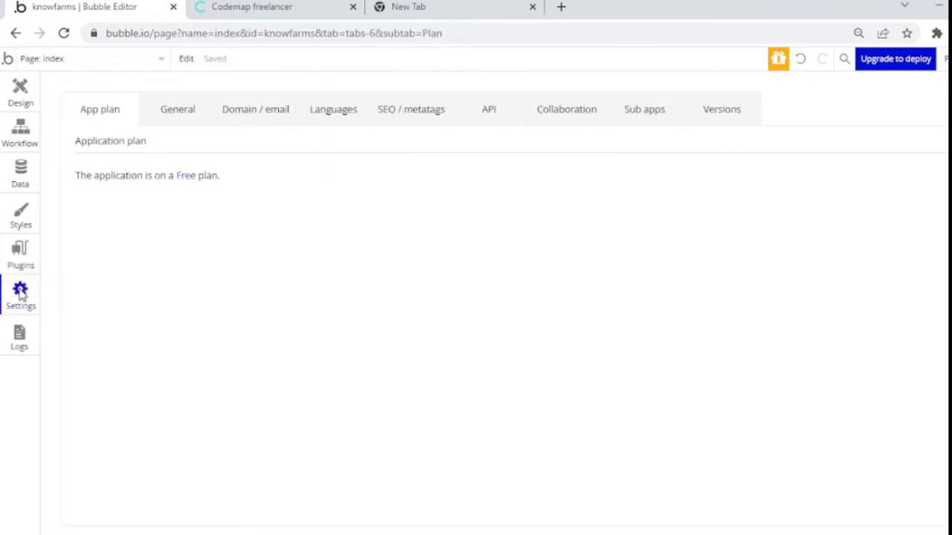
click(32, 110)
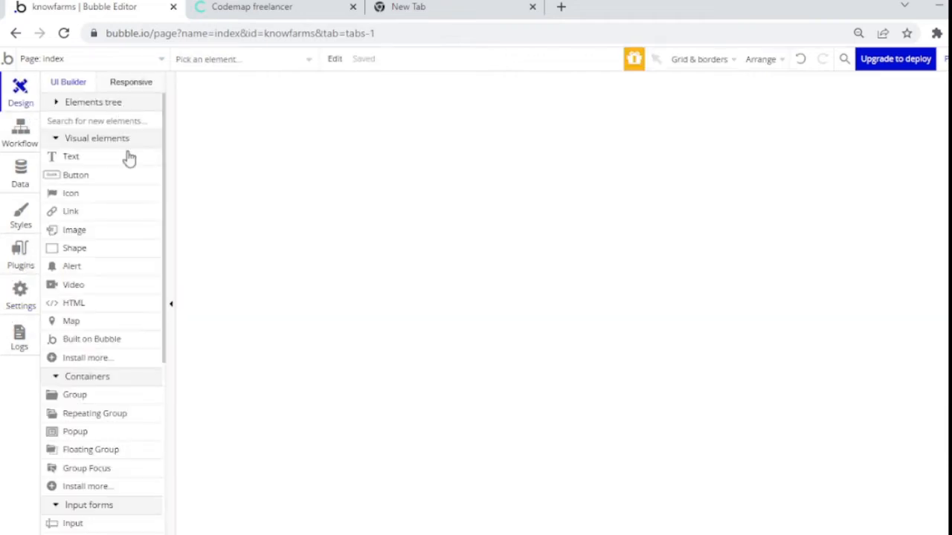
Step: Draw a button lower on the index page and a text box above it
click(132, 176)
drag(270, 147, 480, 200)
drag(325, 194, 324, 261)
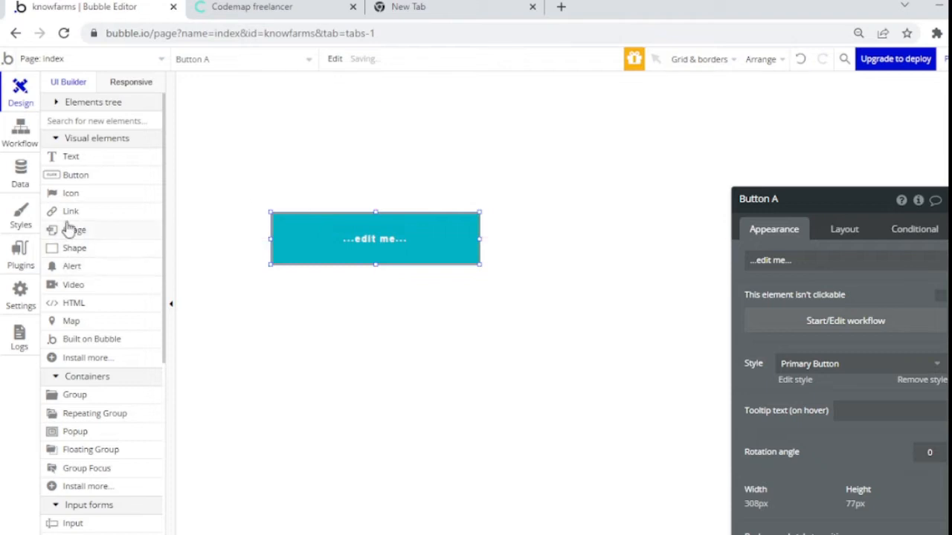
click(68, 157)
drag(266, 101, 388, 147)
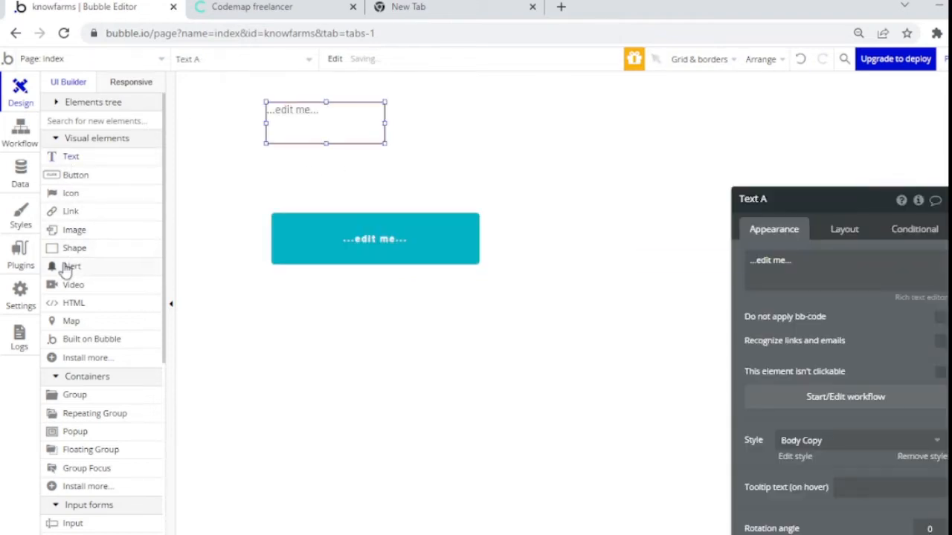
Step: Add an image box beside the text and start a new event in the page's workflows
click(60, 230)
drag(478, 121, 669, 201)
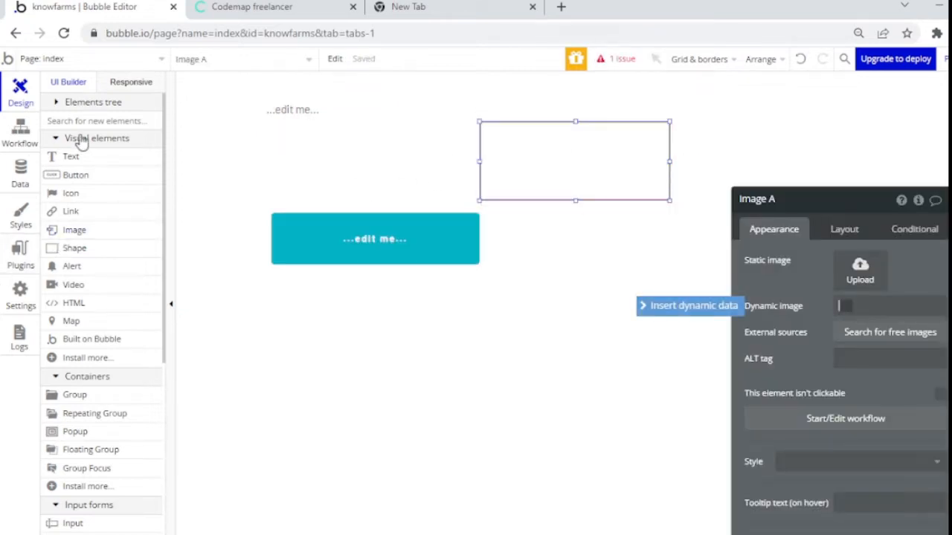
click(21, 132)
click(125, 142)
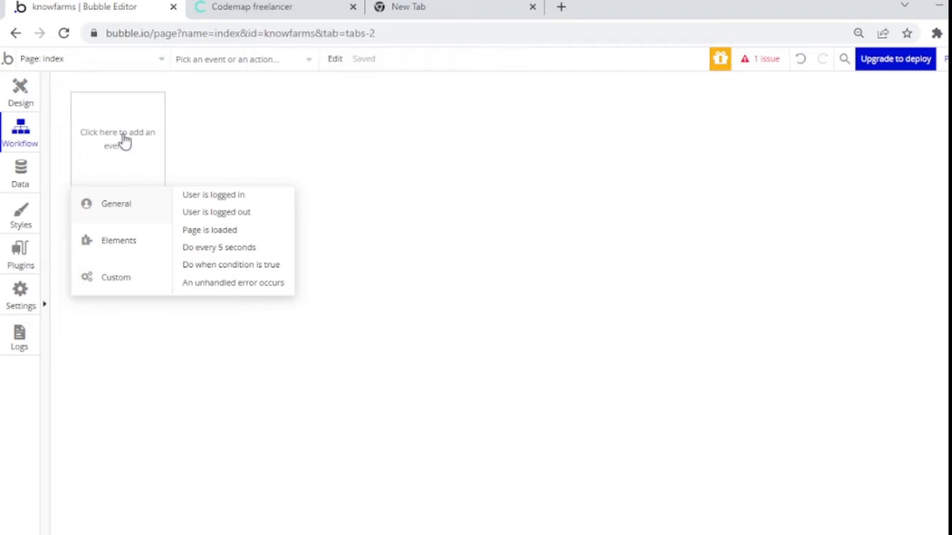
Step: Move from Design through Workflow to the Data tab showing the User type's built-in fields
click(14, 102)
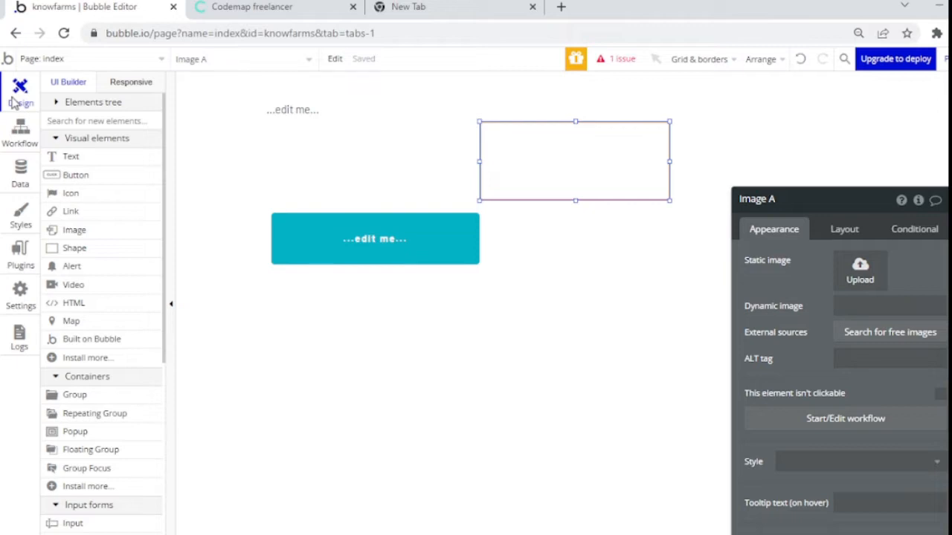
click(24, 148)
click(25, 169)
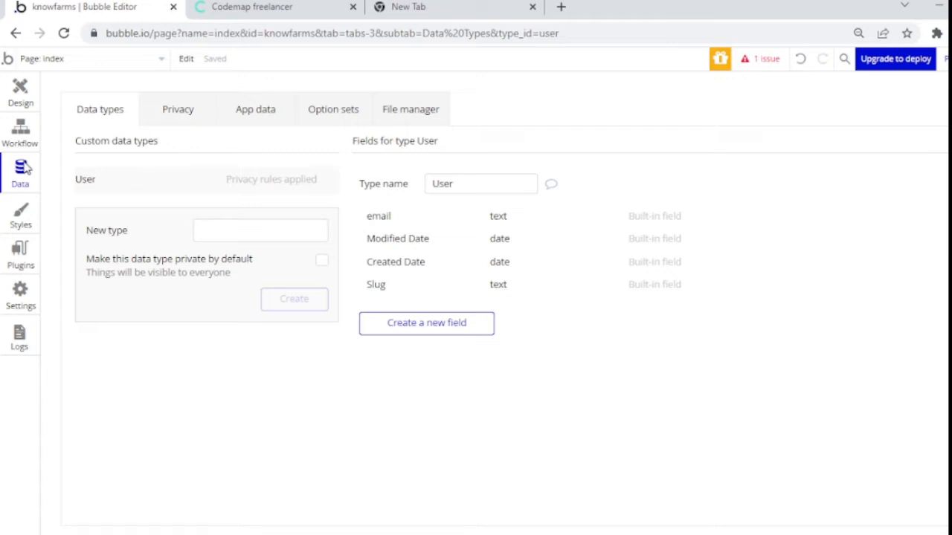
Step: Browse Option sets and Data types, then view the empty File manager
click(331, 103)
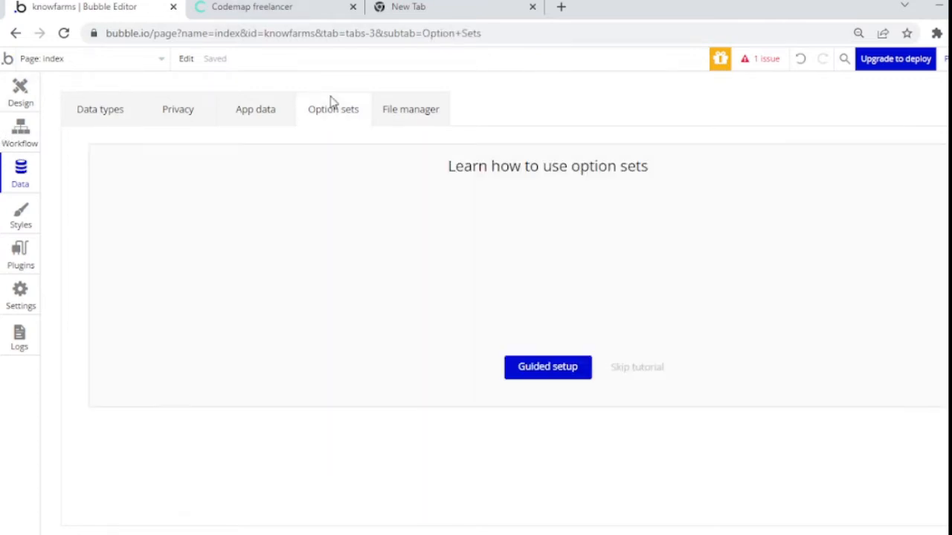
click(113, 128)
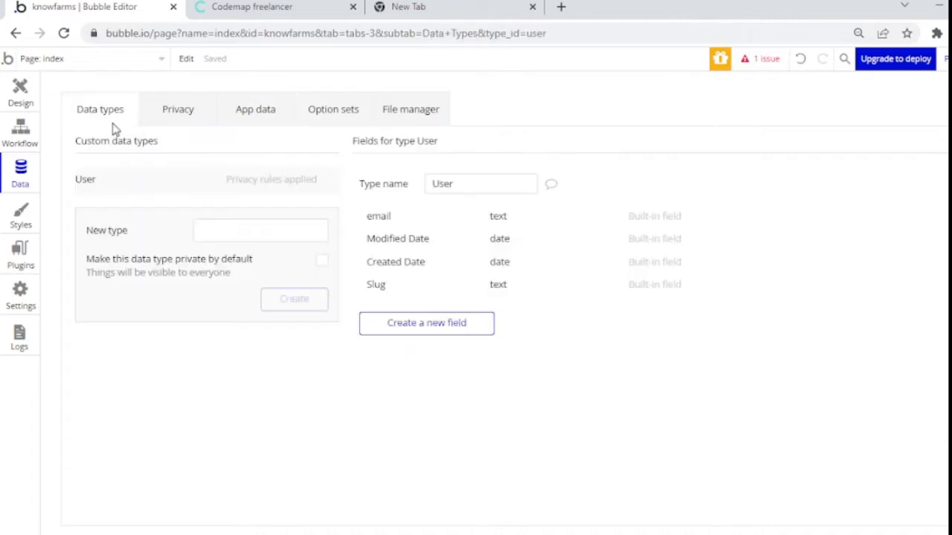
click(316, 108)
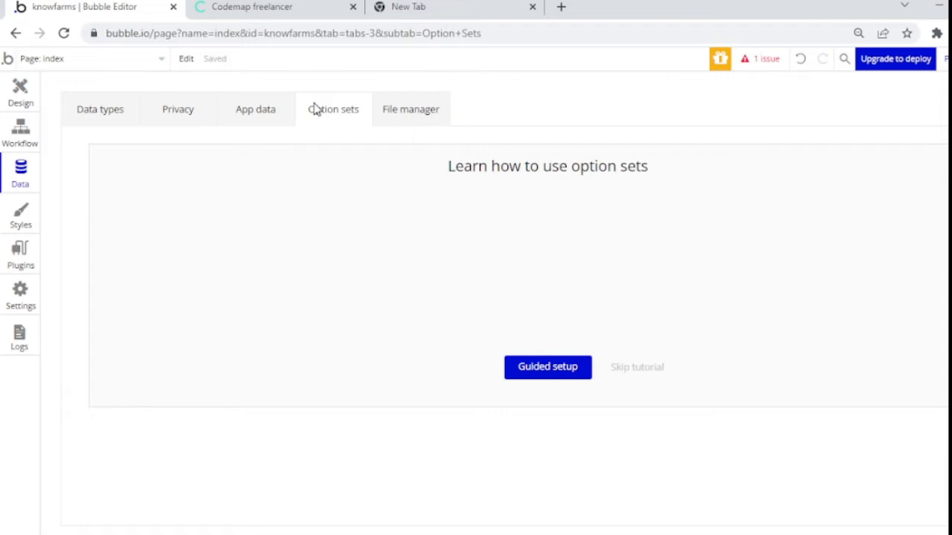
click(394, 108)
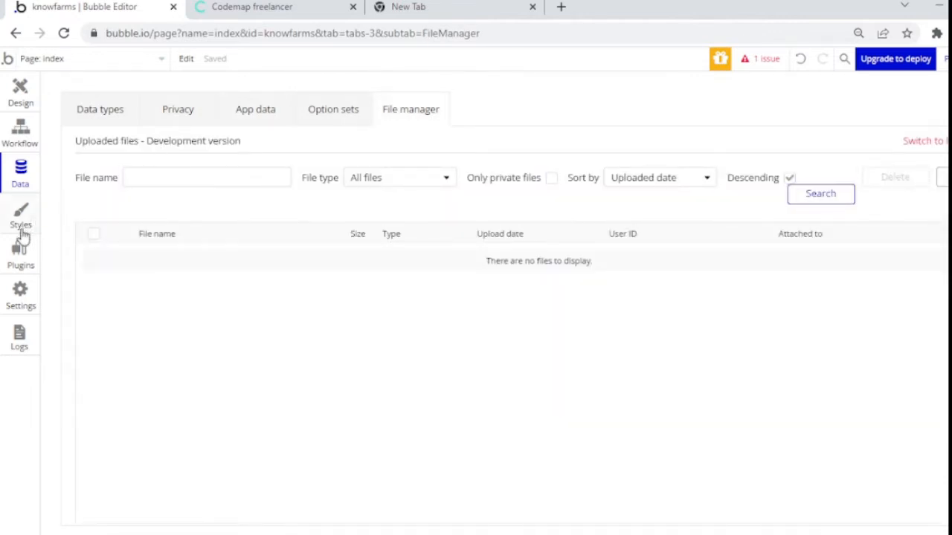
Step: Look through Settings General, Styles and Plugins, then begin editing palette colour #03B4C6
click(28, 287)
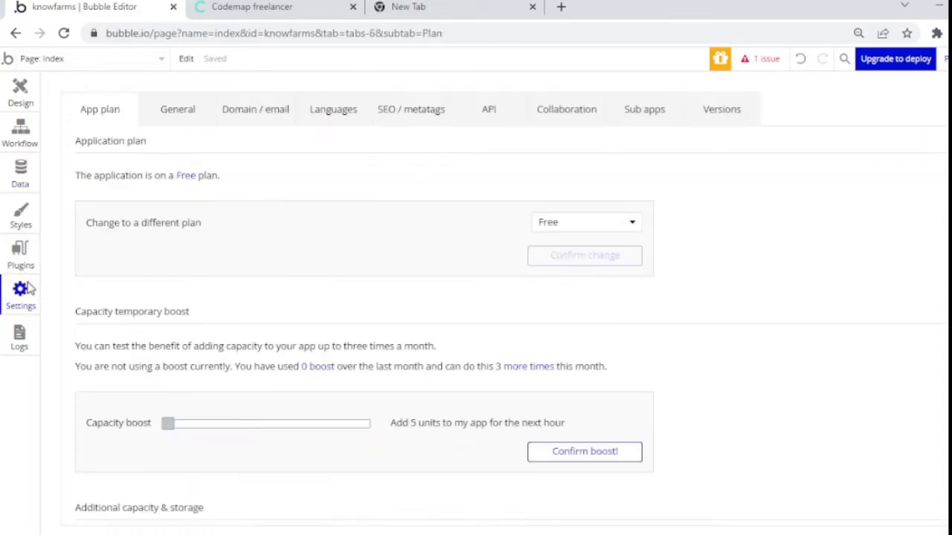
click(197, 114)
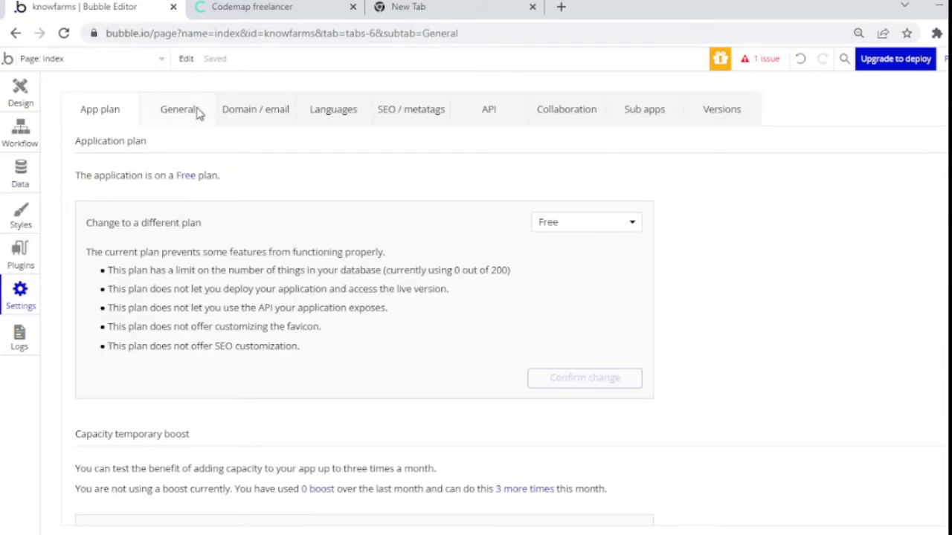
scroll(511, 316, down, 5)
scroll(512, 316, down, 12)
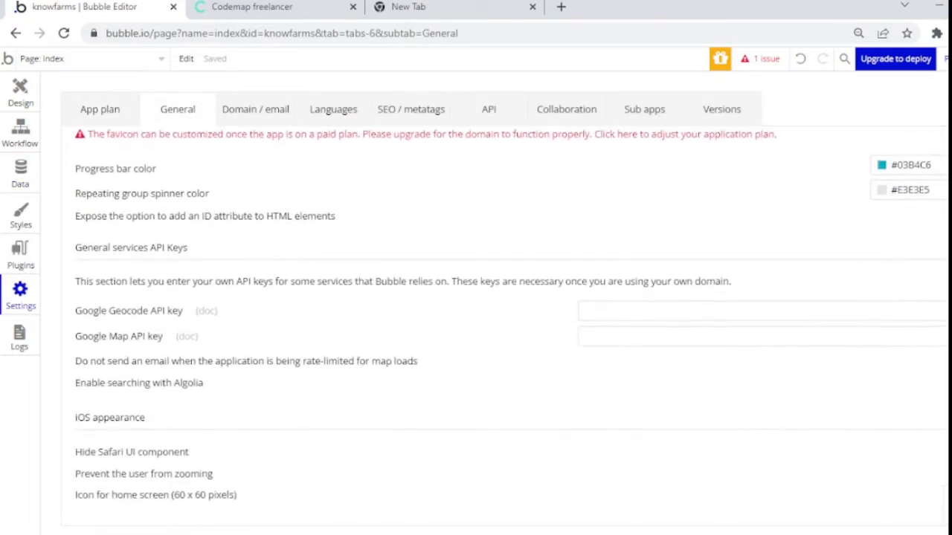
click(134, 214)
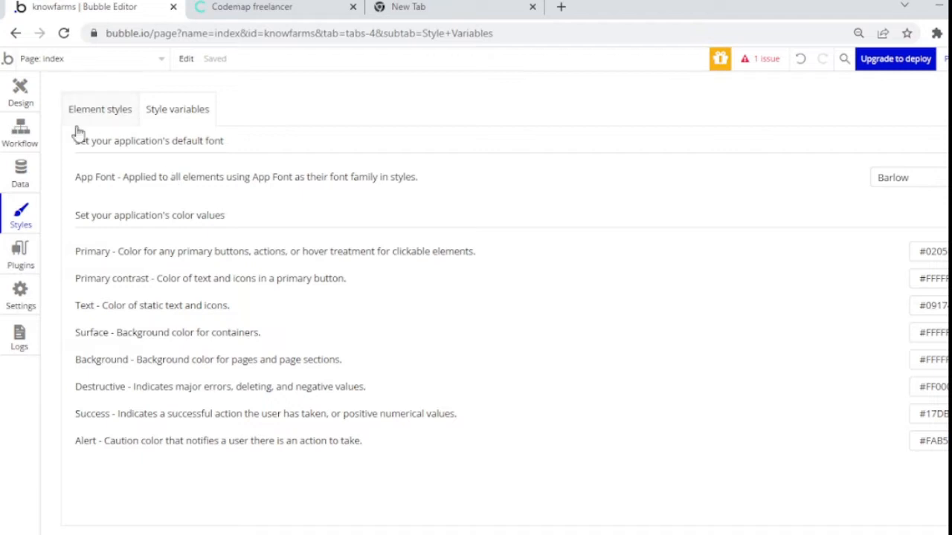
click(22, 253)
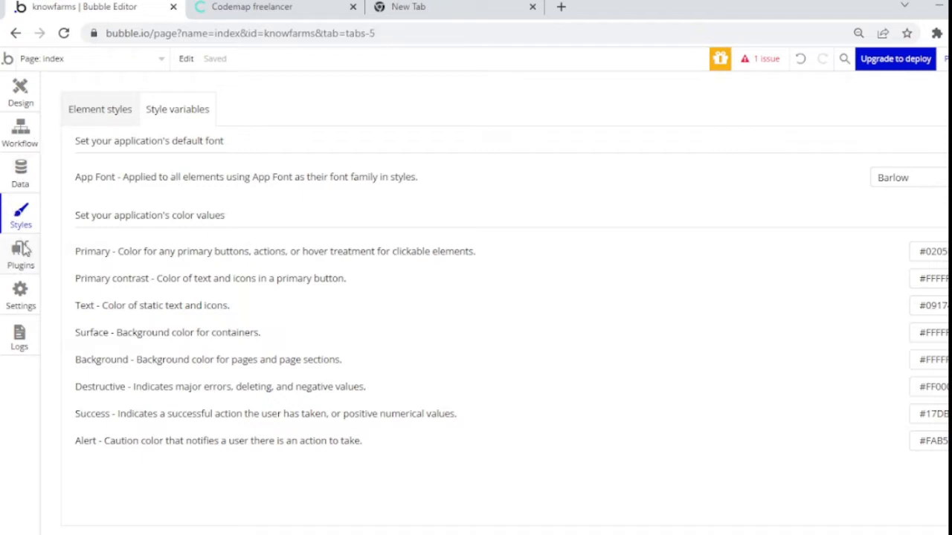
click(21, 293)
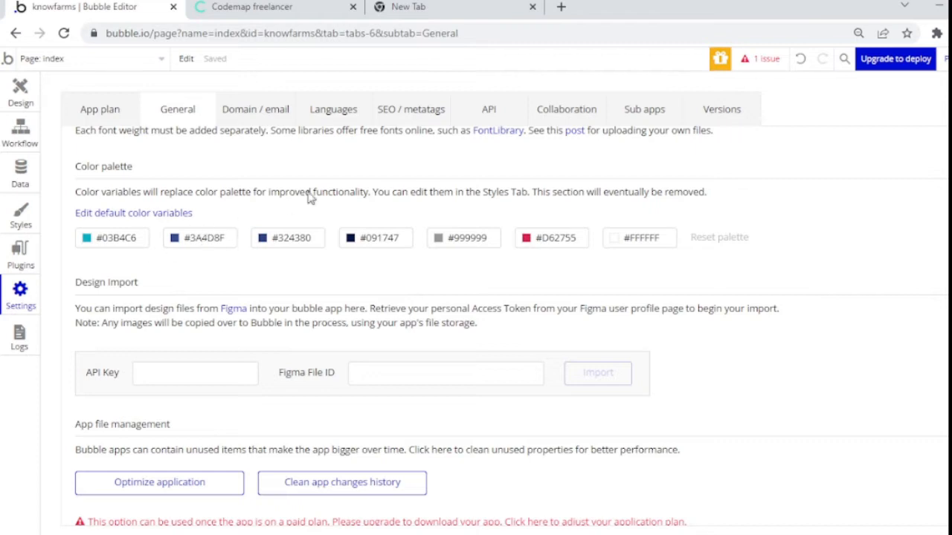
click(90, 244)
Step: Change the first palette colour to green #029E26
click(132, 355)
click(210, 292)
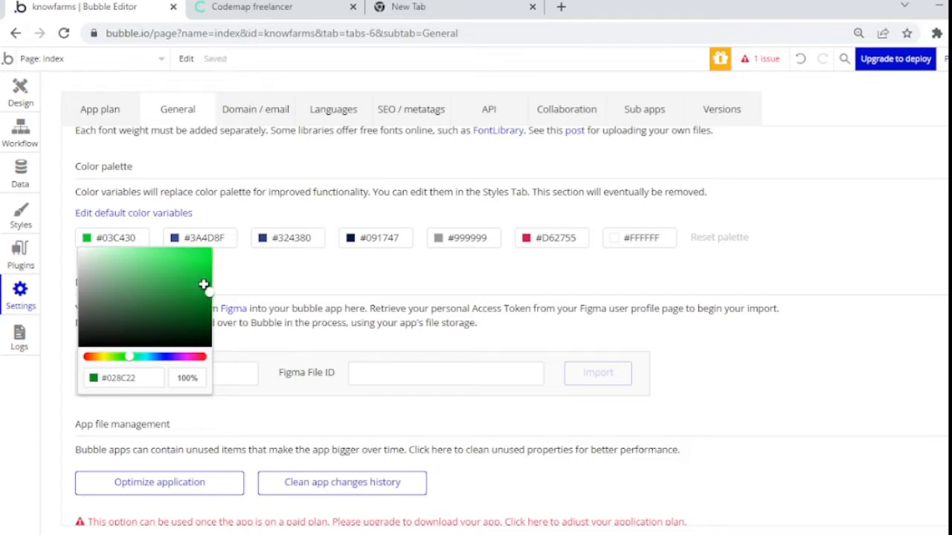
click(209, 285)
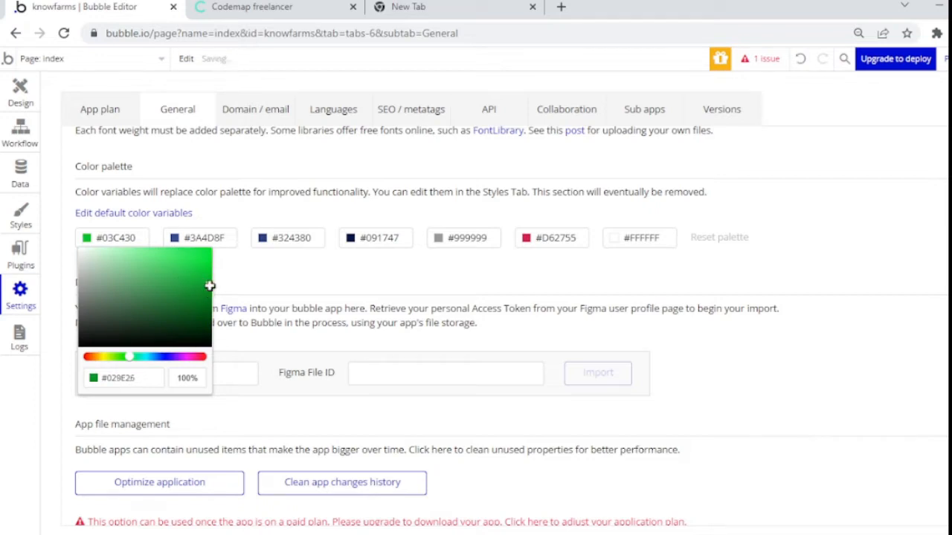
click(178, 246)
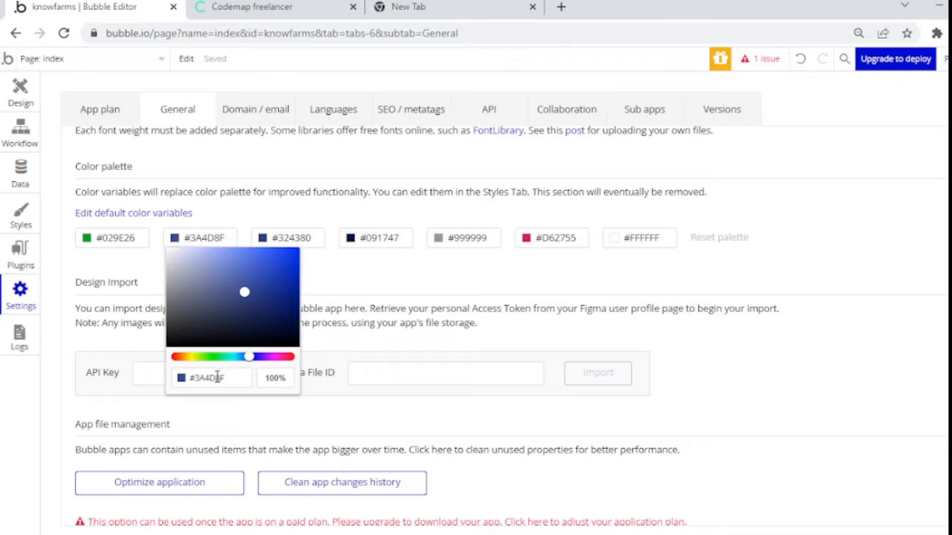
Step: Set palette colours two to four to #EBEBEB, #999999 and #333333
drag(228, 377, 196, 381)
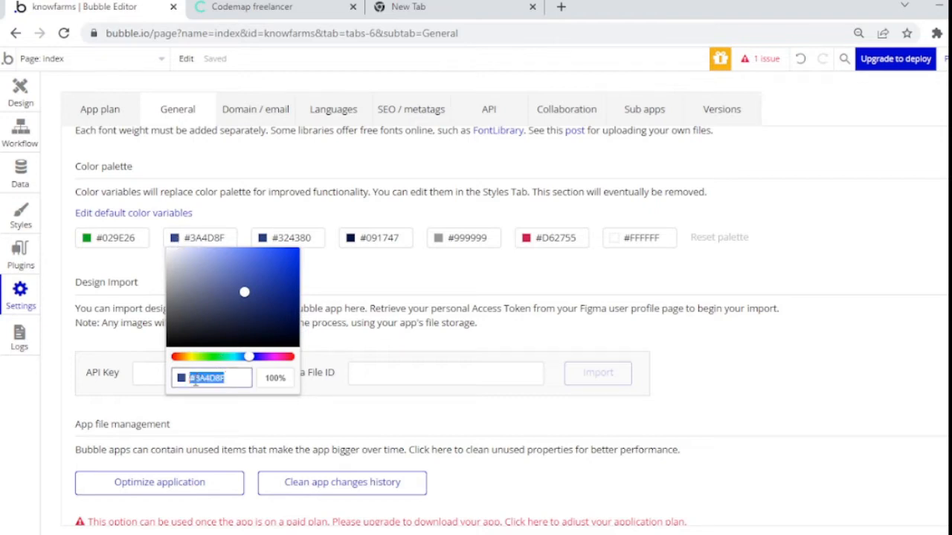
text(E8E)
click(262, 239)
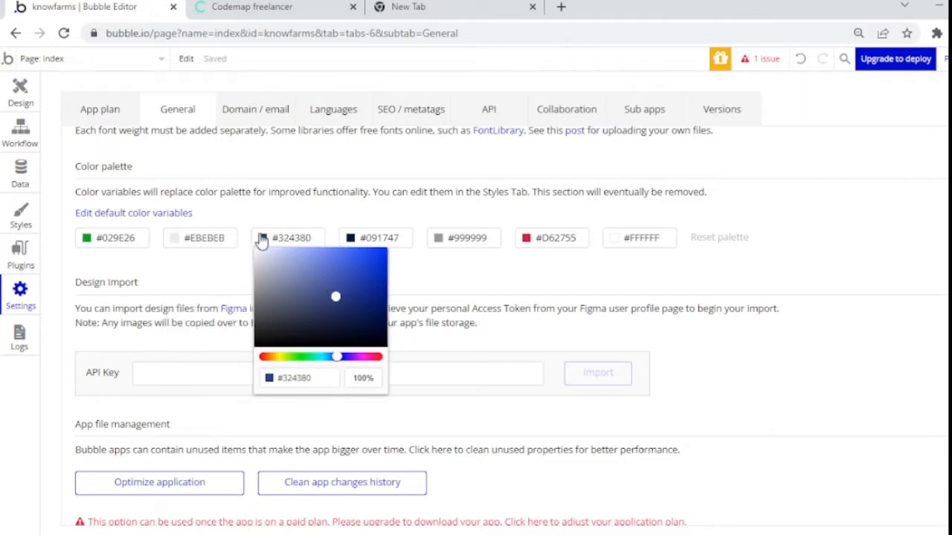
click(306, 374)
text(999999)
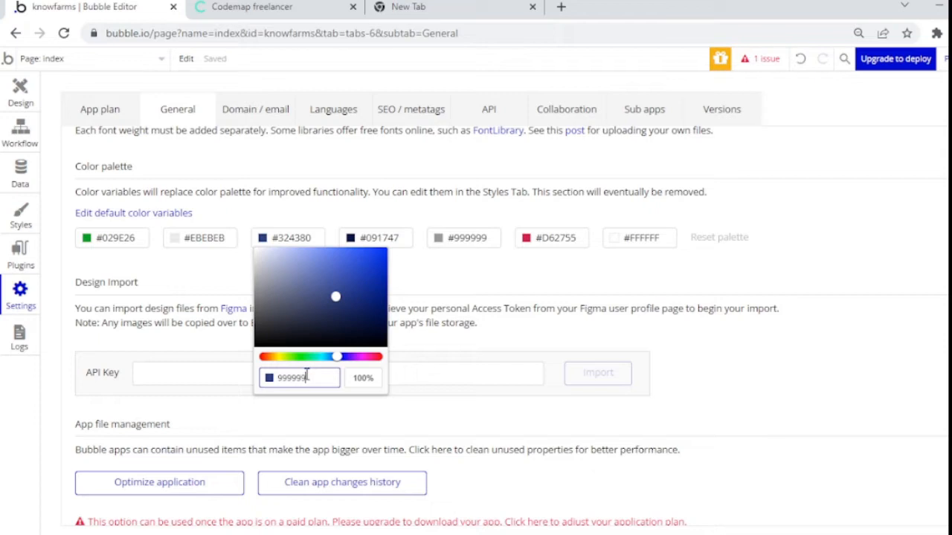
click(348, 236)
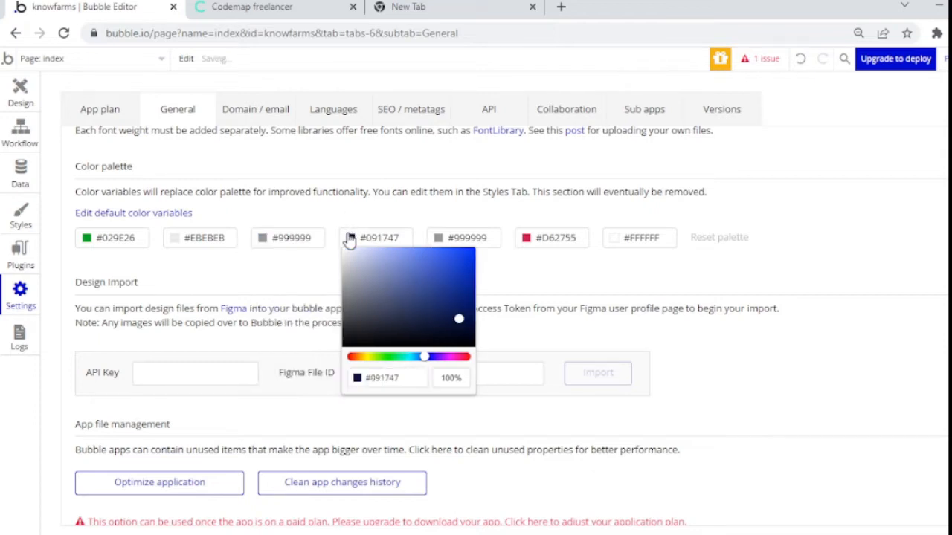
click(382, 377)
text(333333)
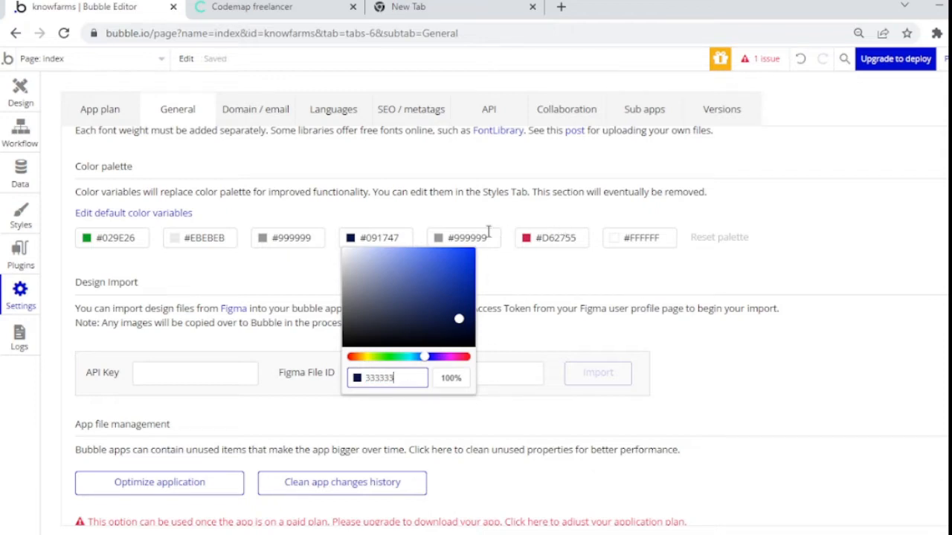
click(439, 243)
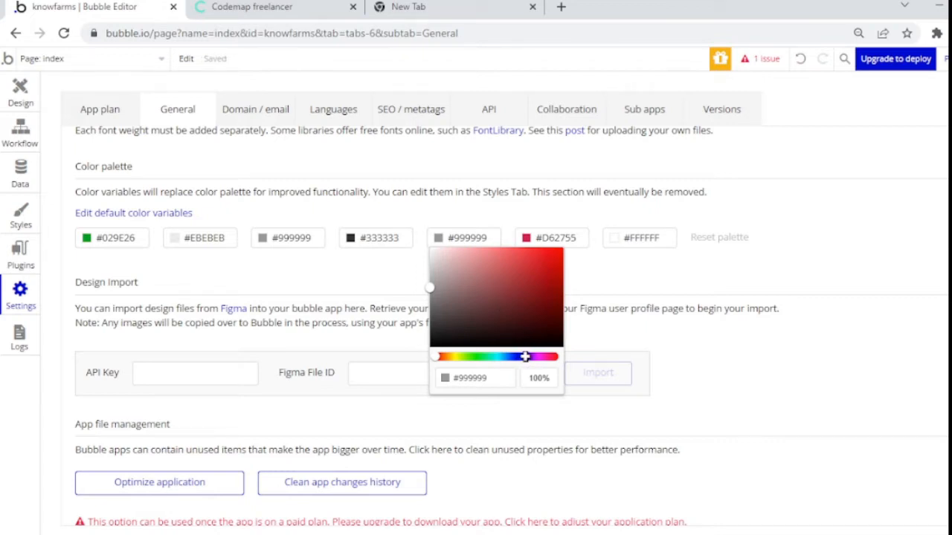
Step: Pick purple #880597 for the fifth palette colour
click(525, 356)
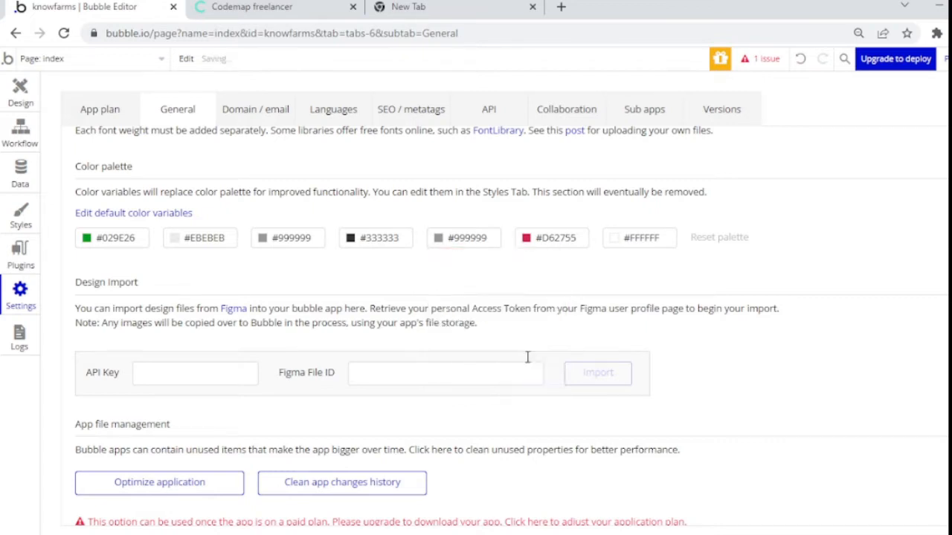
click(440, 245)
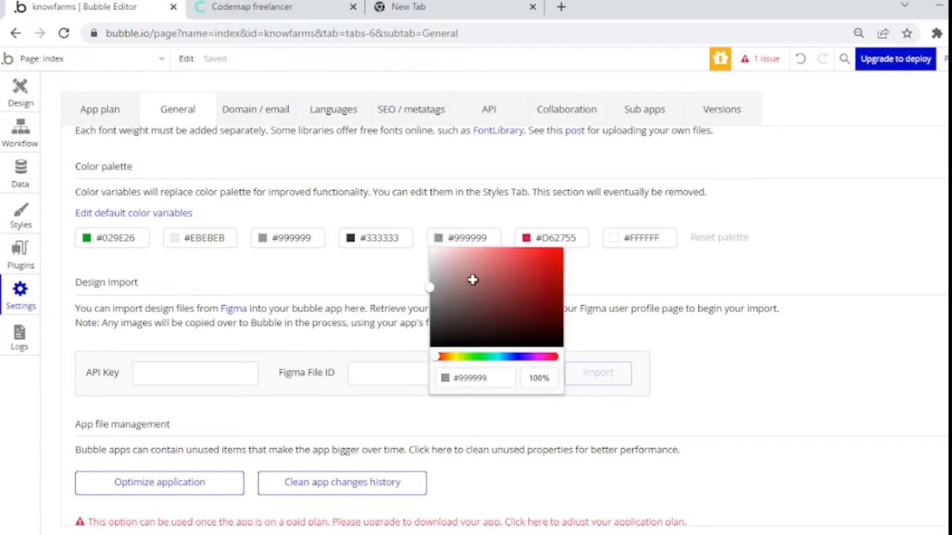
click(521, 357)
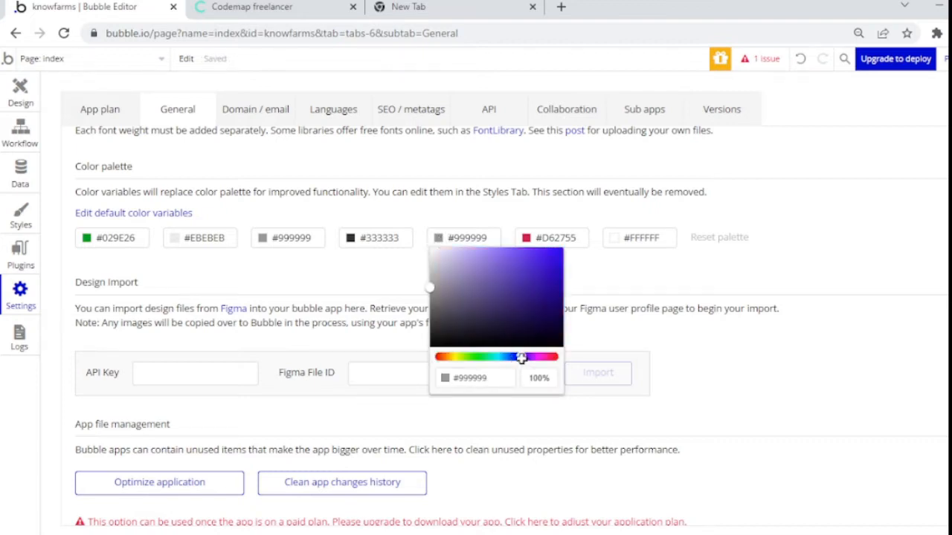
click(561, 300)
click(440, 242)
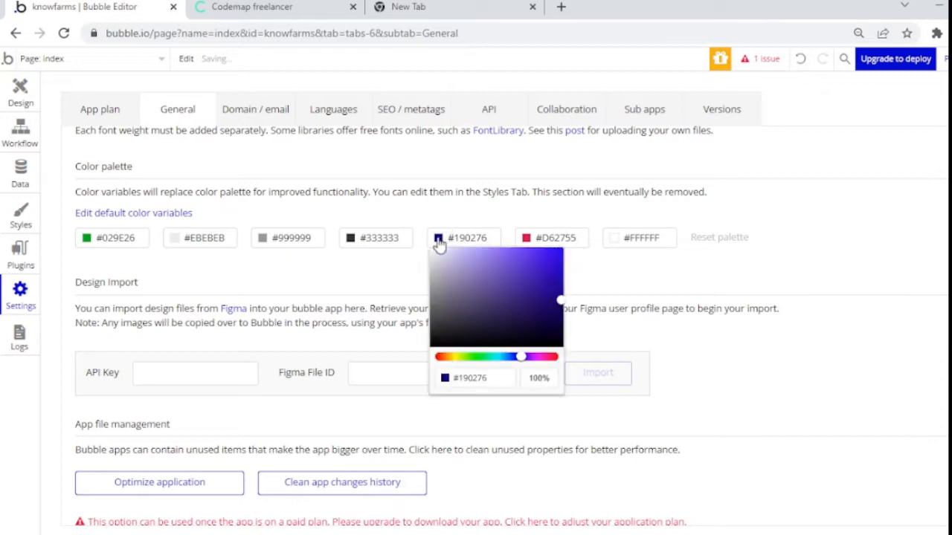
click(532, 357)
click(440, 239)
click(559, 289)
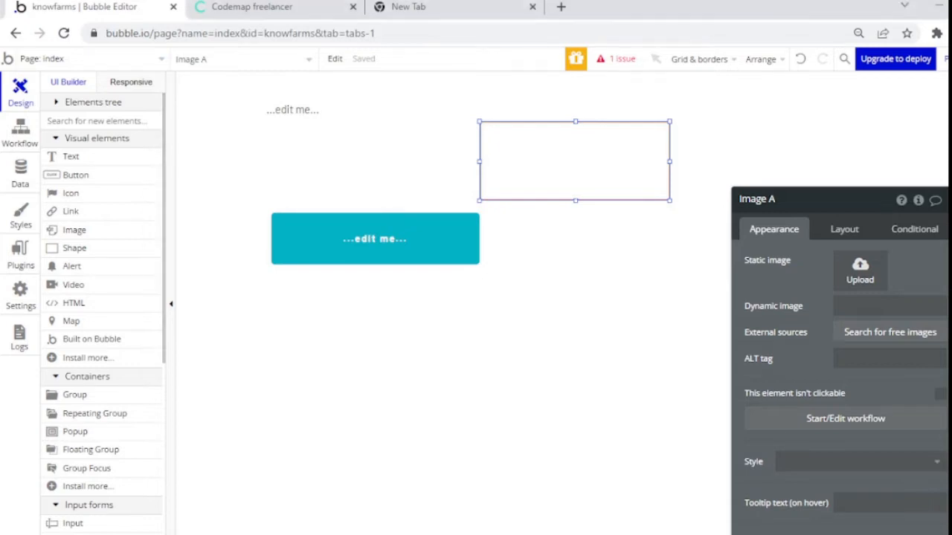
Step: Go to Data types, select User and start creating a new field
click(20, 175)
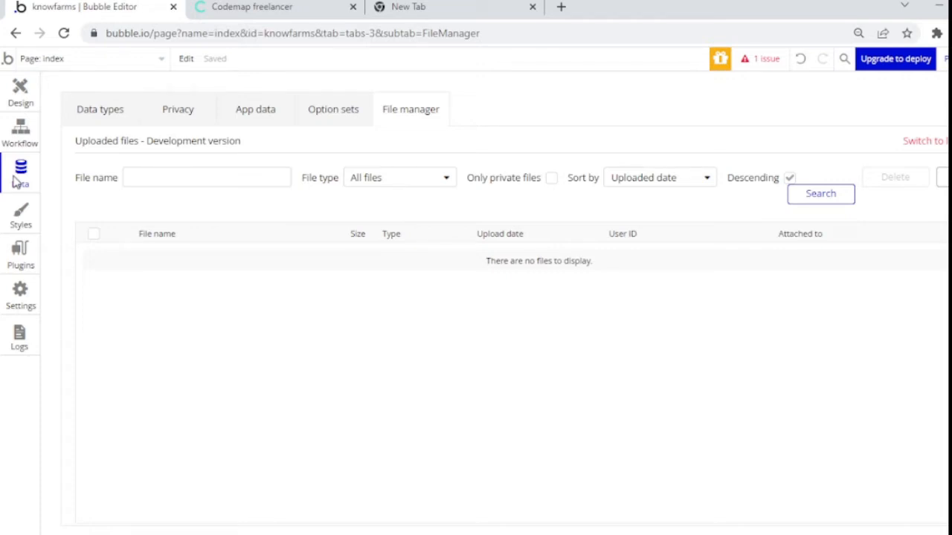
click(113, 113)
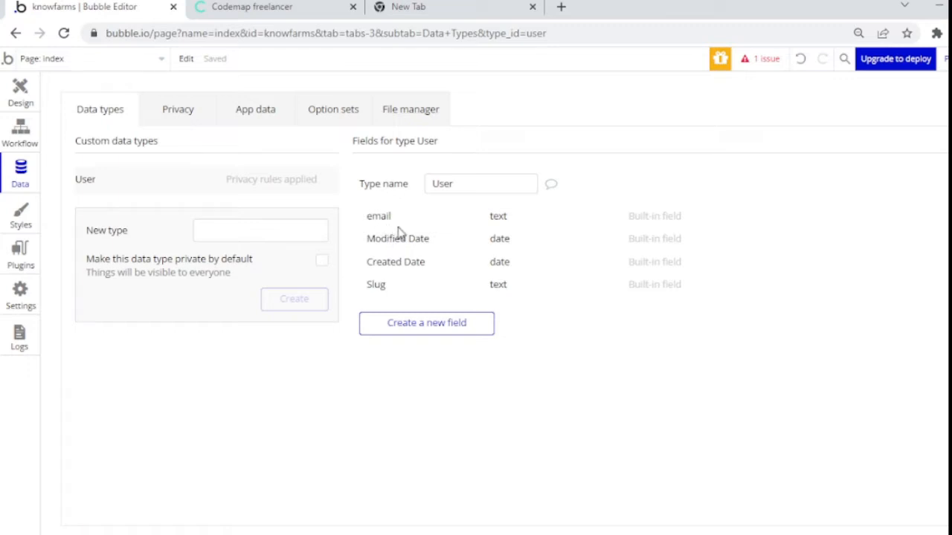
click(417, 324)
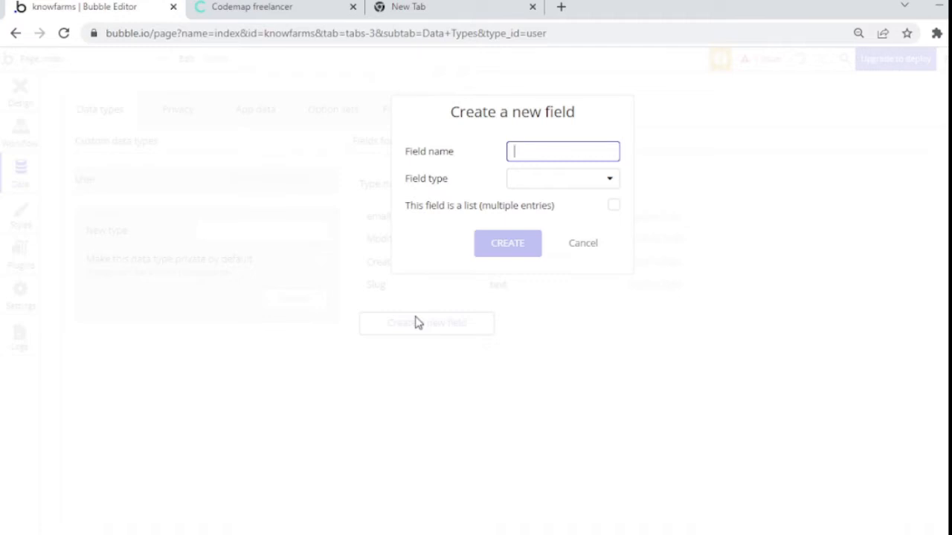
Step: Add a text field named username to User
text(username)
click(533, 178)
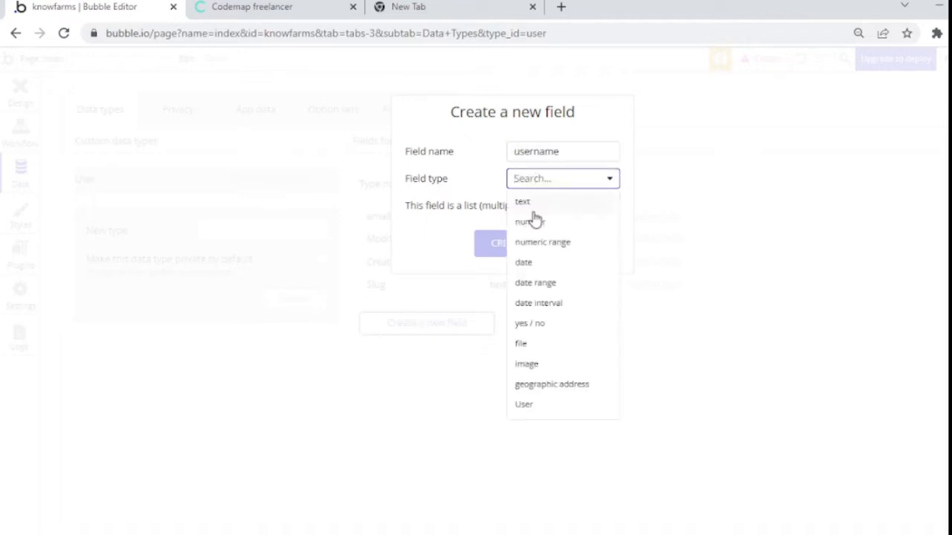
click(532, 207)
click(525, 246)
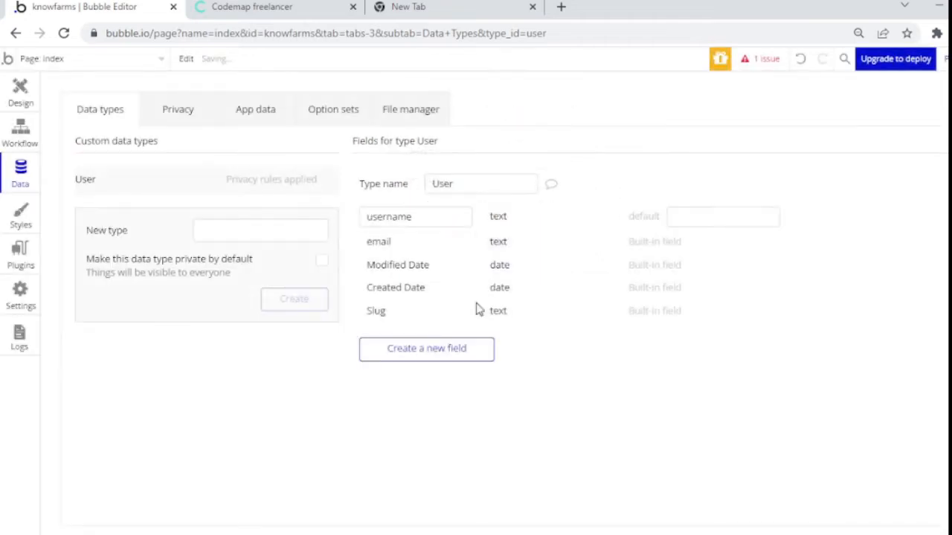
Step: Add an image field named image to User
click(457, 350)
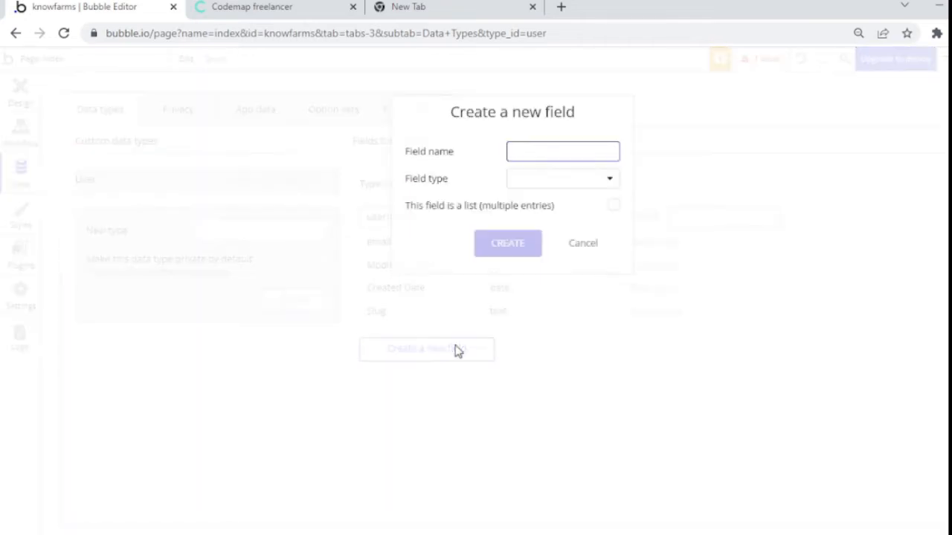
text(image)
click(591, 181)
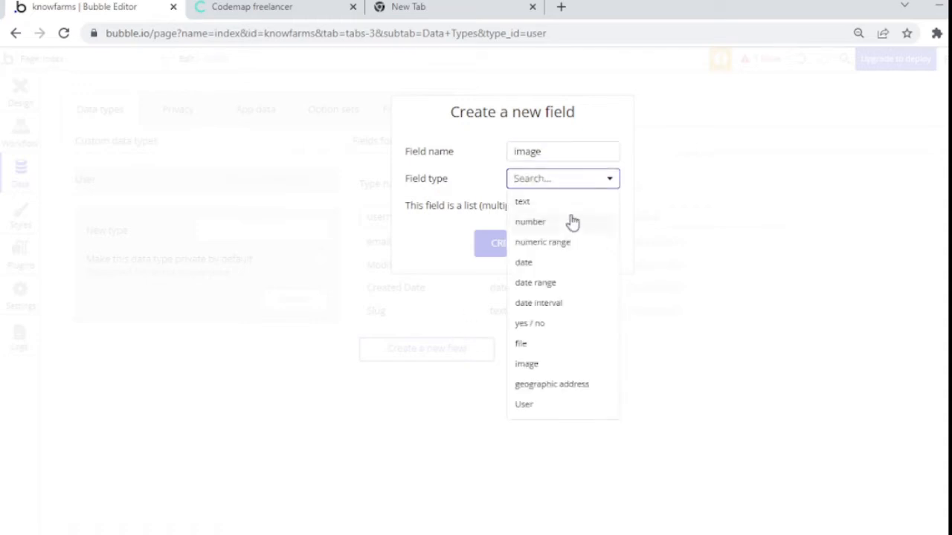
click(529, 366)
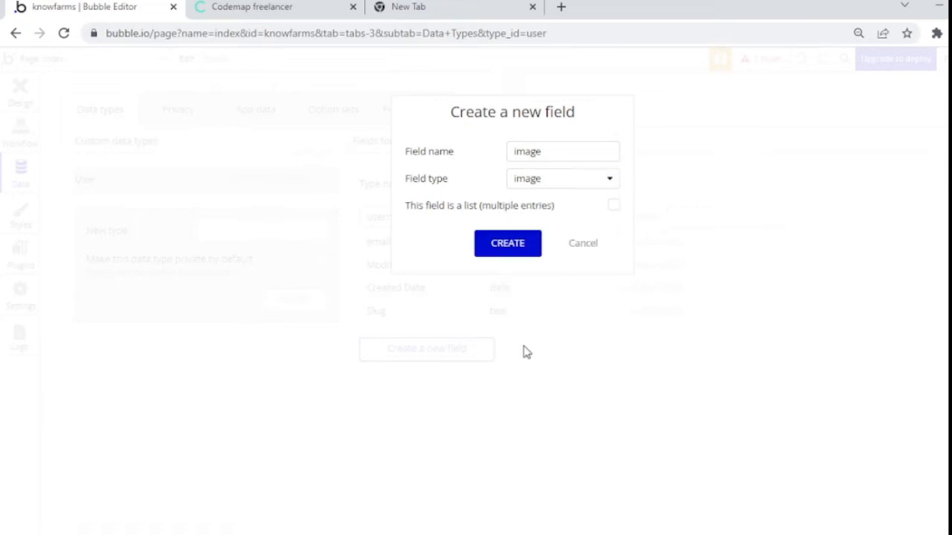
click(493, 244)
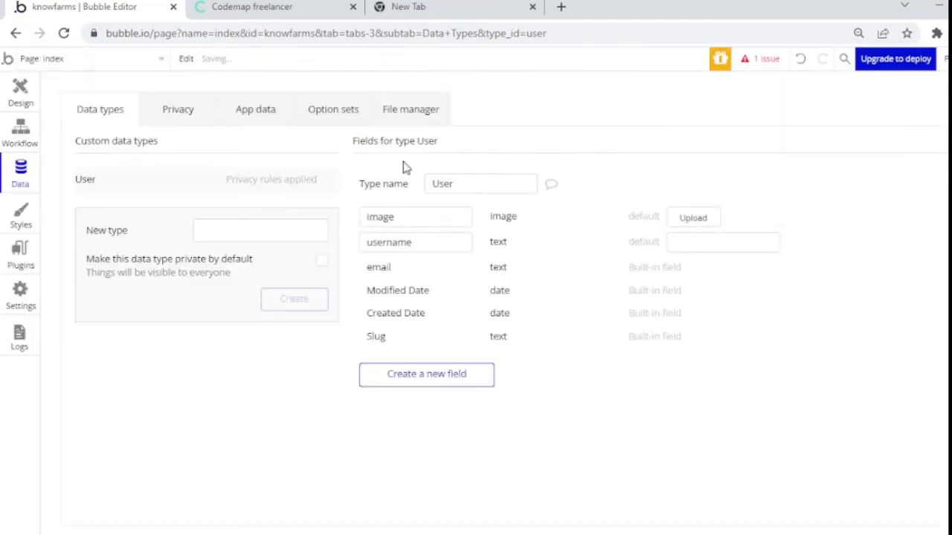
click(336, 109)
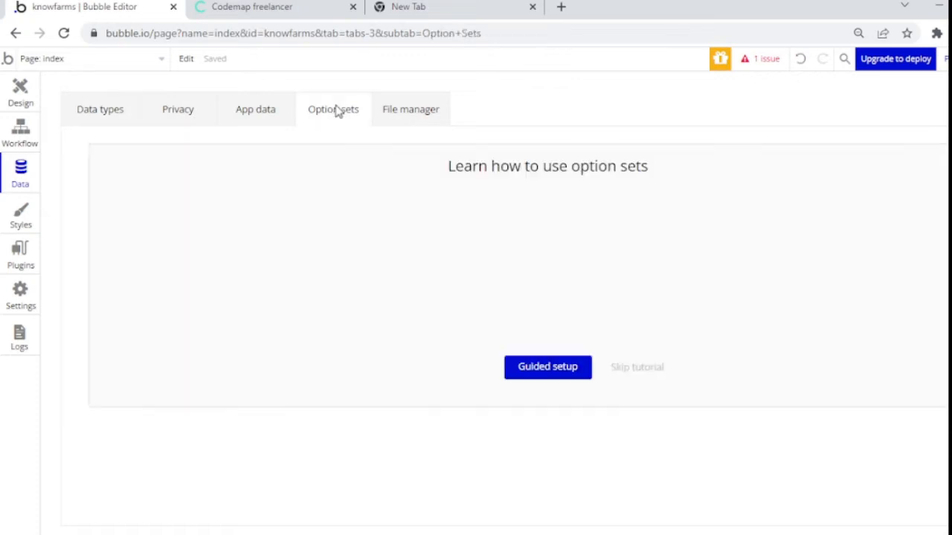
Step: Skip the tutorial and create an option set named user-type
click(631, 368)
click(205, 207)
text(user-type)
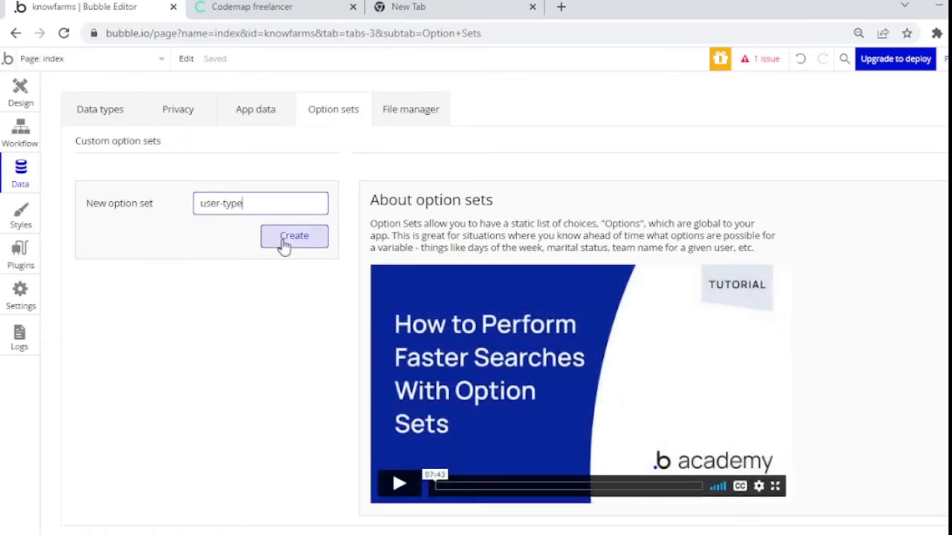
click(282, 238)
Step: Add options buyer, seller and both to user-type, then return to User's fields
click(445, 360)
text(buyer)
click(609, 355)
click(505, 384)
text(se)
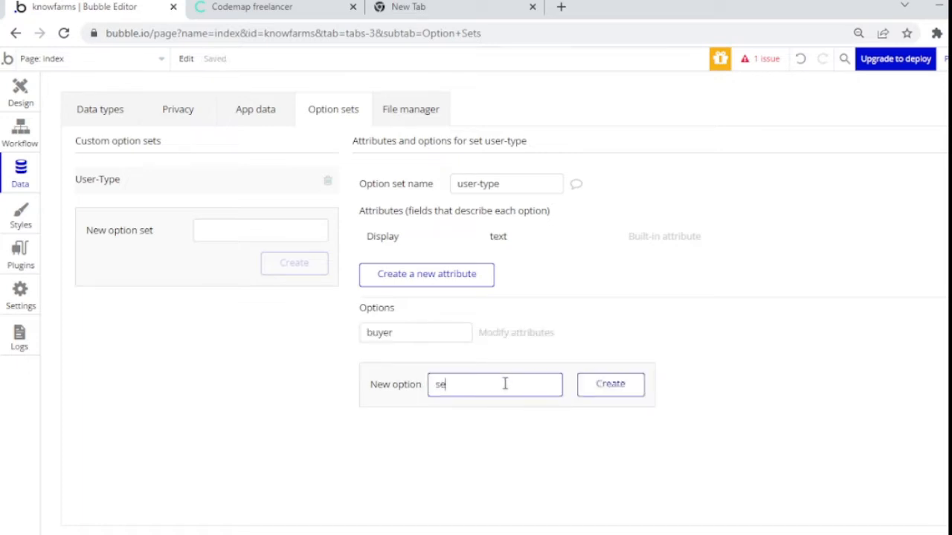
text(ller)
click(616, 383)
click(474, 406)
text(both)
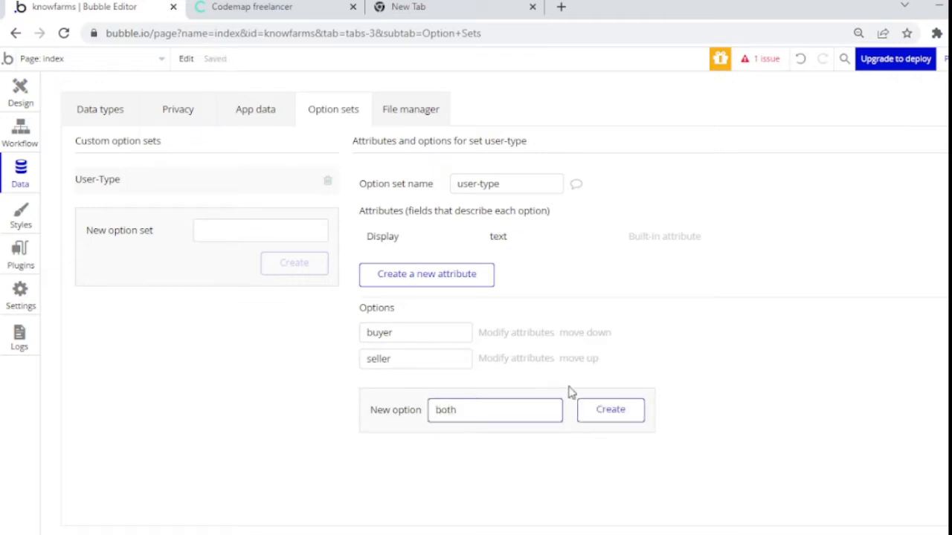
click(588, 410)
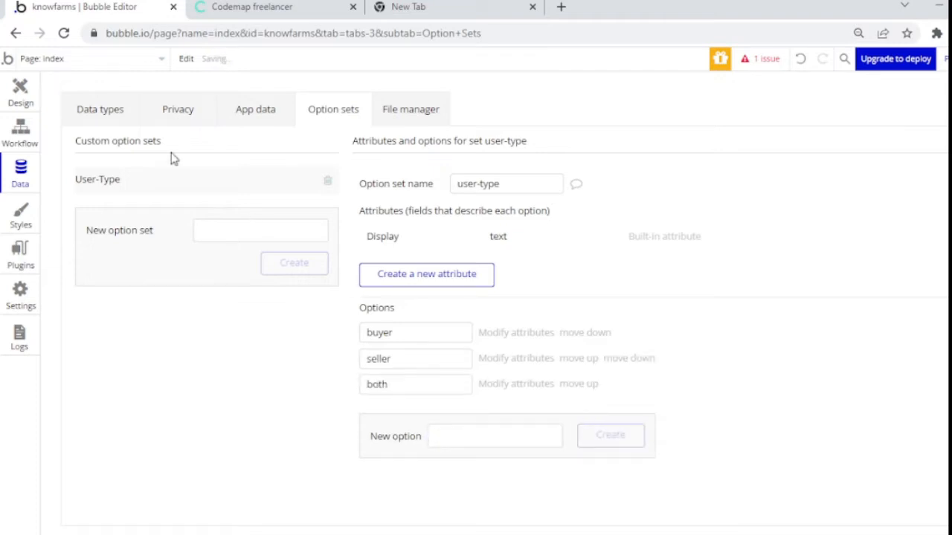
click(112, 100)
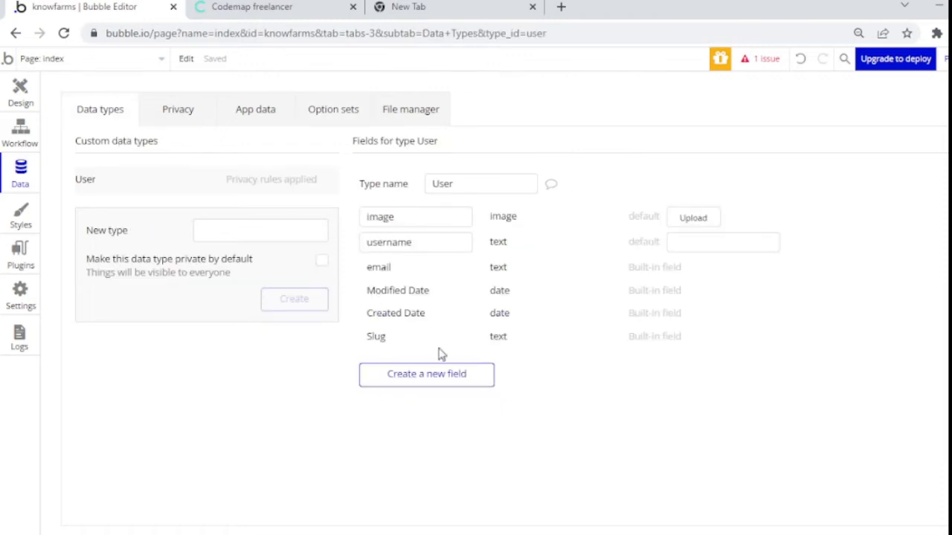
Step: Add a 'type' field using the user-type option set to User, leaving no default value
click(428, 376)
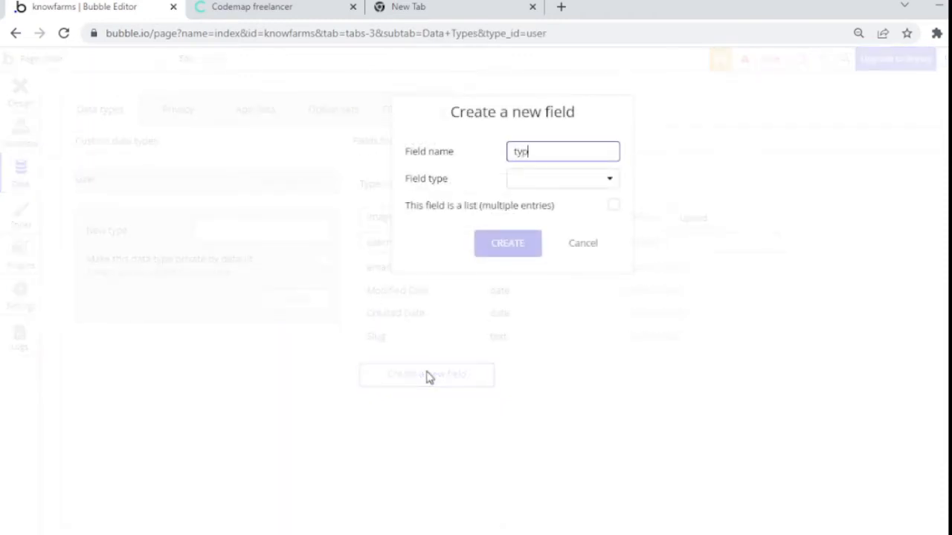
click(578, 180)
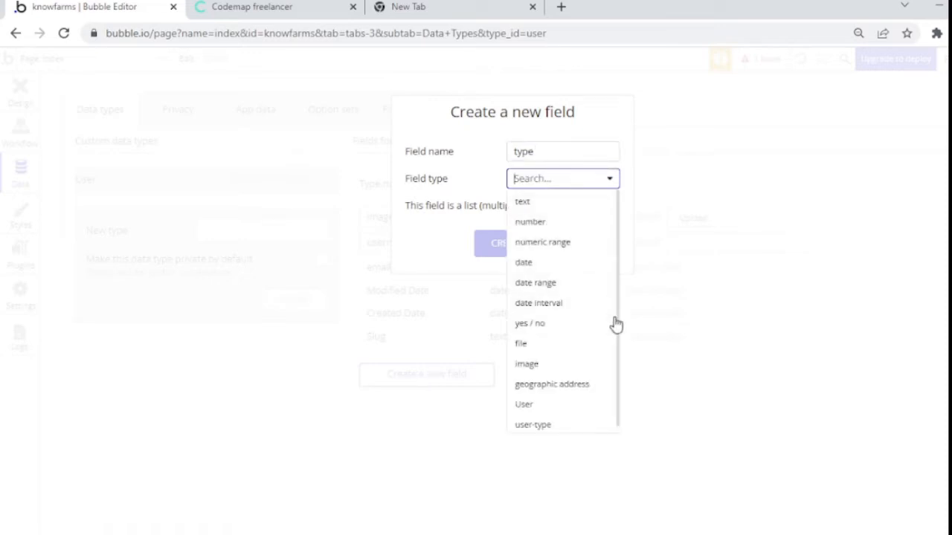
click(574, 428)
click(486, 241)
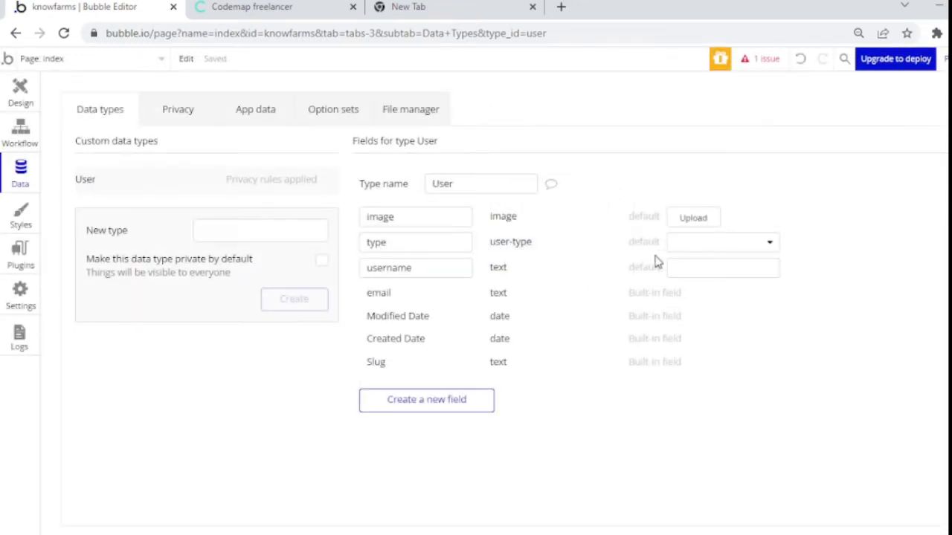
click(746, 244)
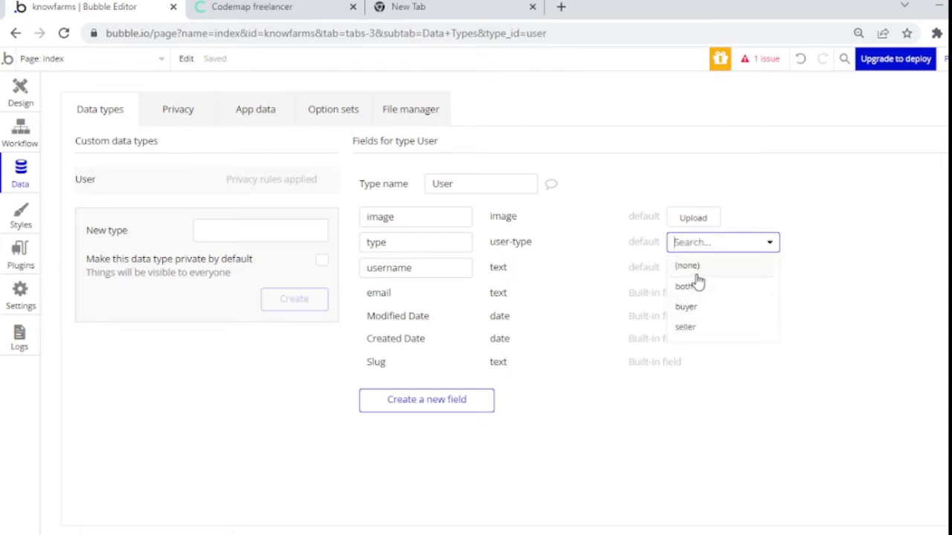
click(587, 459)
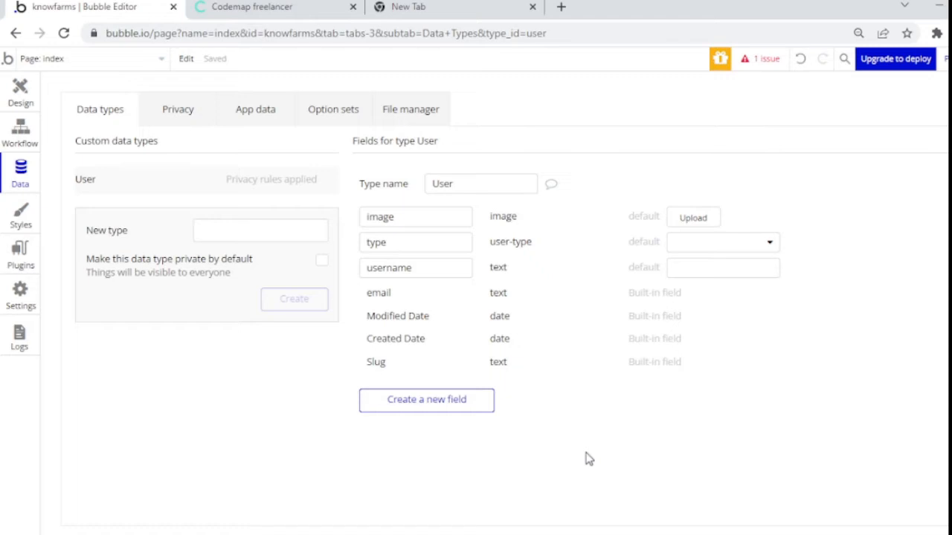
Step: Create the Produce data type and give it a text field named title
click(230, 231)
text(Produce)
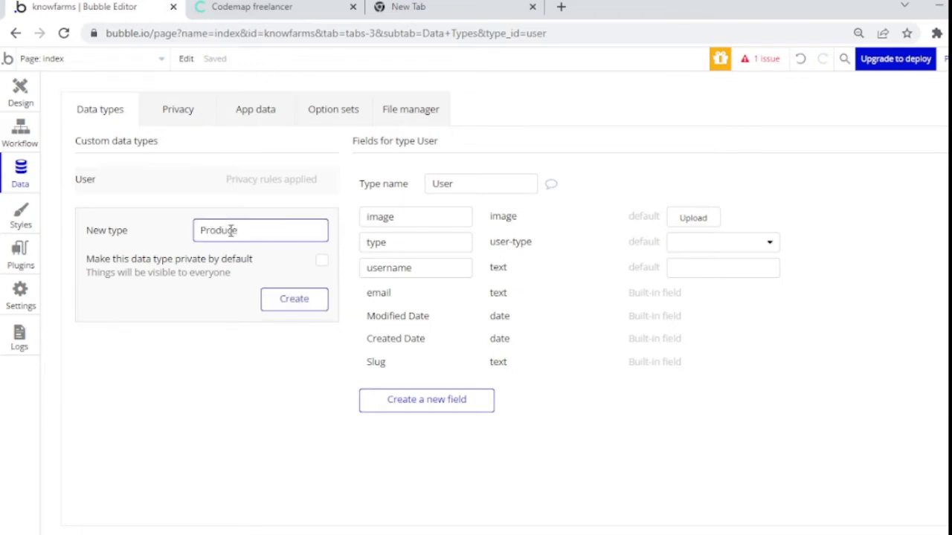
click(308, 302)
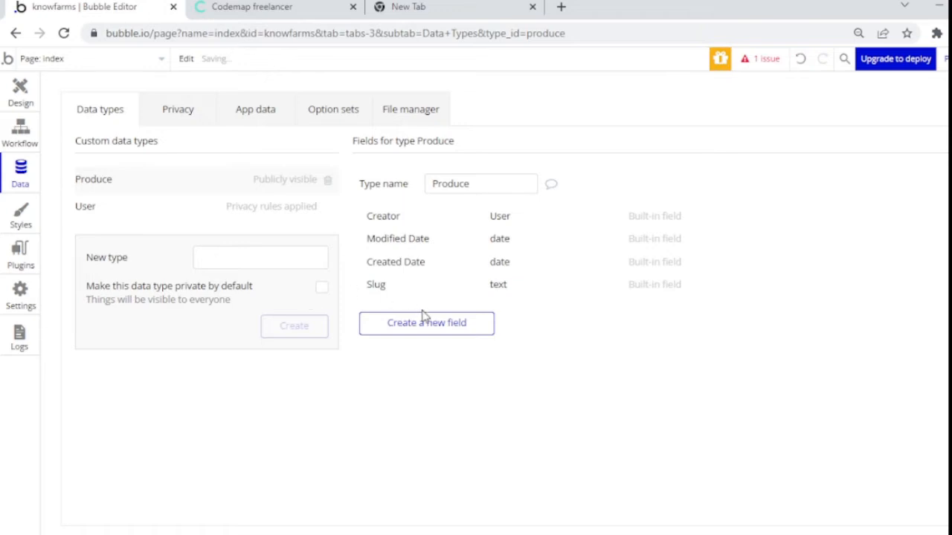
click(431, 327)
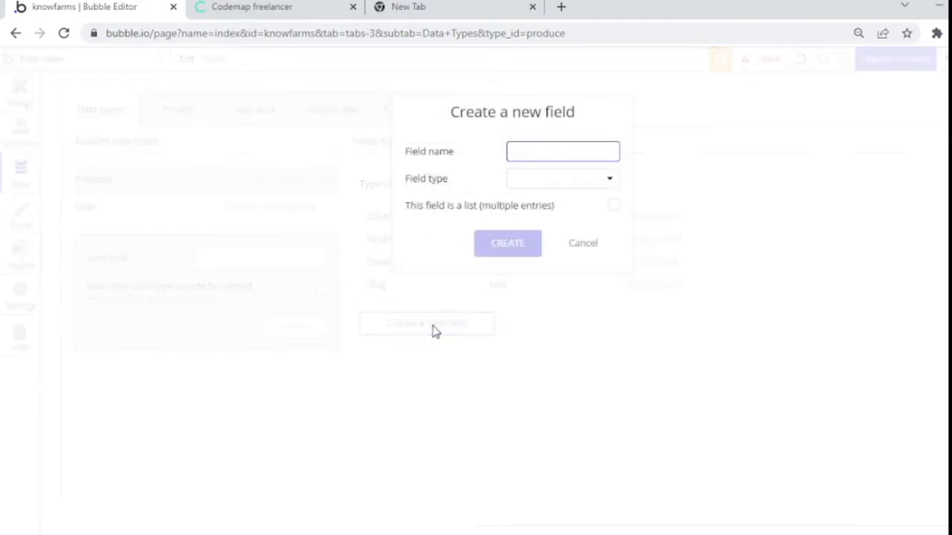
text(nmae)
click(570, 184)
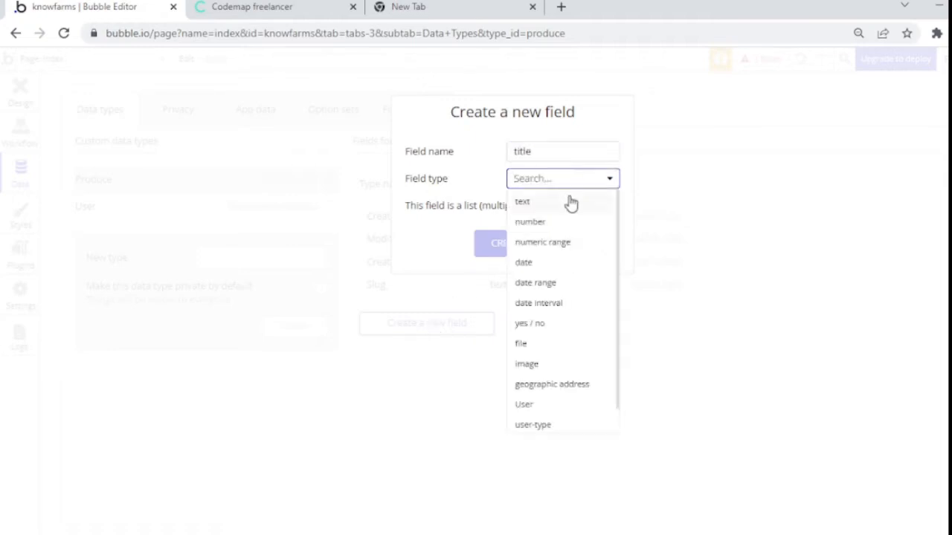
click(569, 203)
click(510, 253)
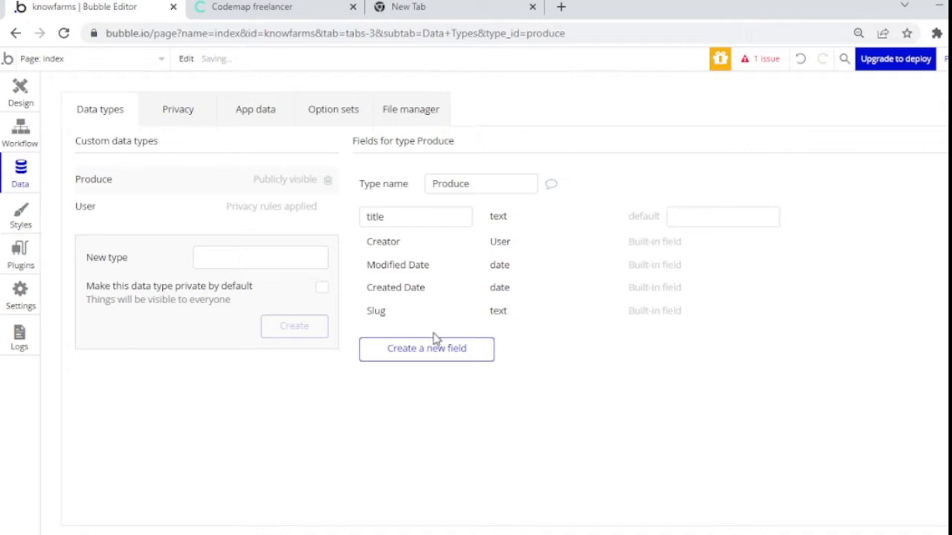
Step: Add a text field named description to Produce
click(432, 359)
text(subtitle)
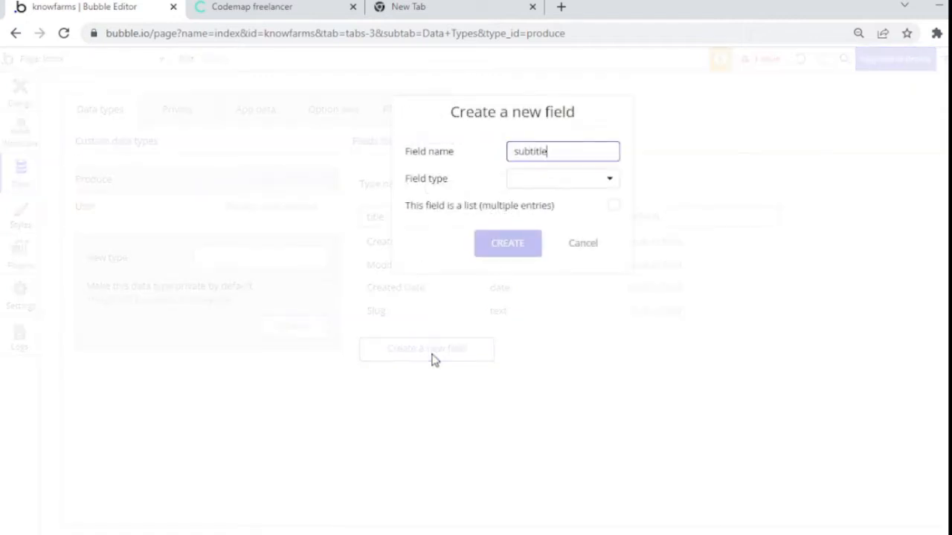
click(547, 186)
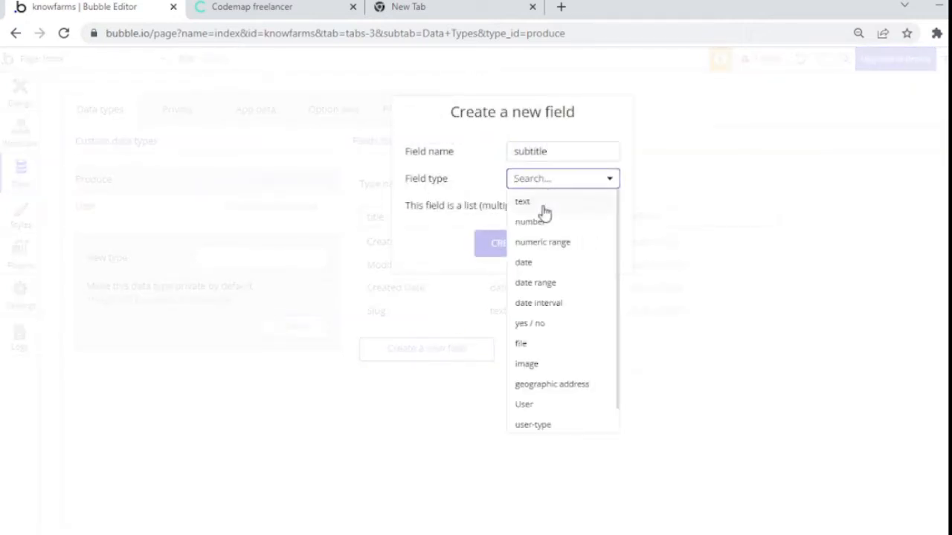
click(544, 209)
click(554, 161)
key(ctrl+a)
text(description)
click(523, 247)
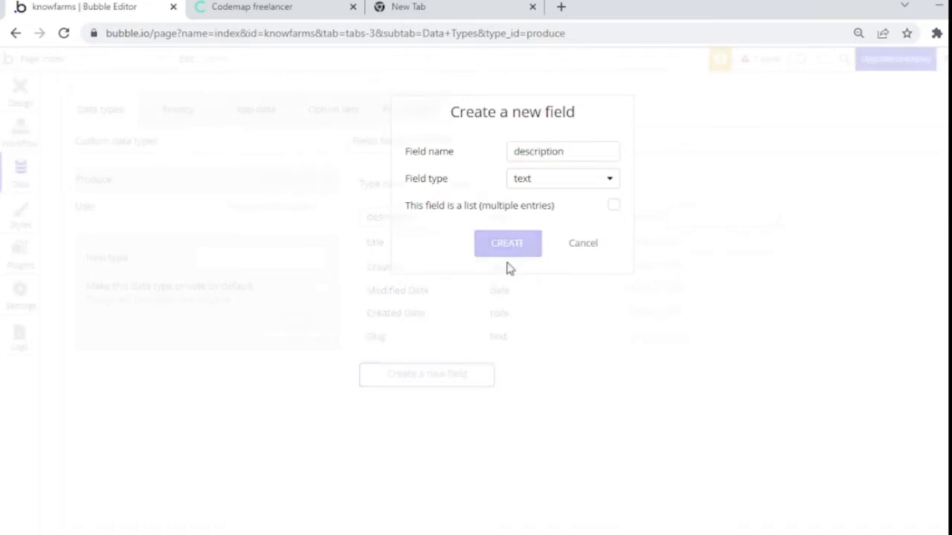
Step: Add an image field named image and a number field named price to Produce
click(449, 378)
text(product)
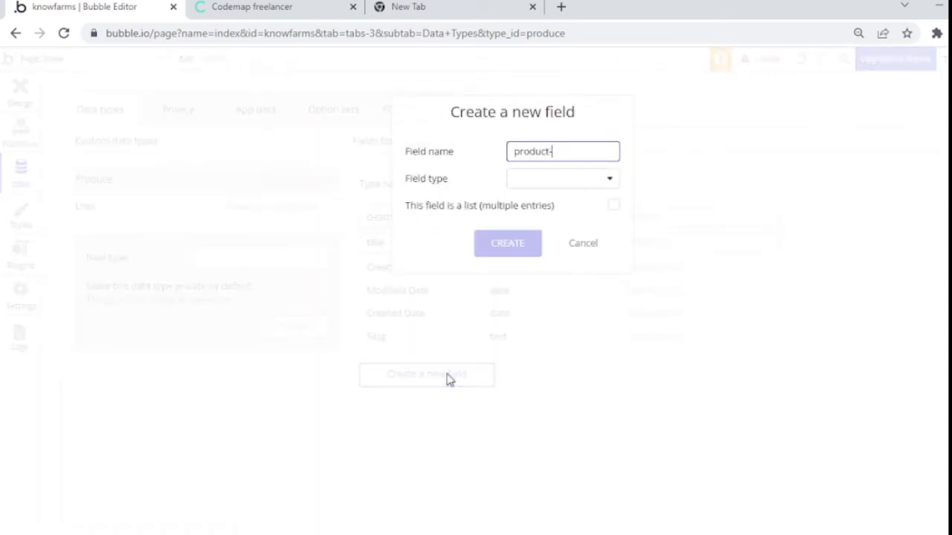
text(image)
click(582, 177)
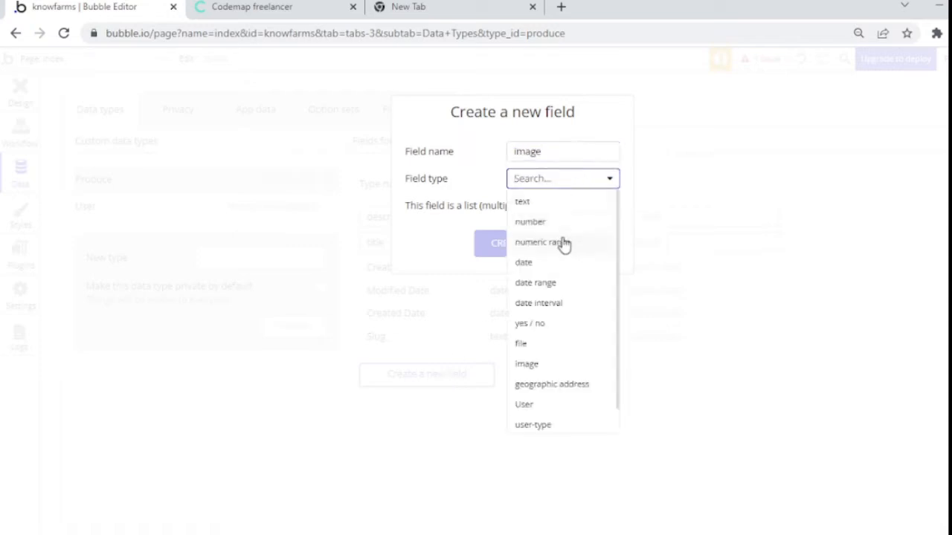
click(545, 364)
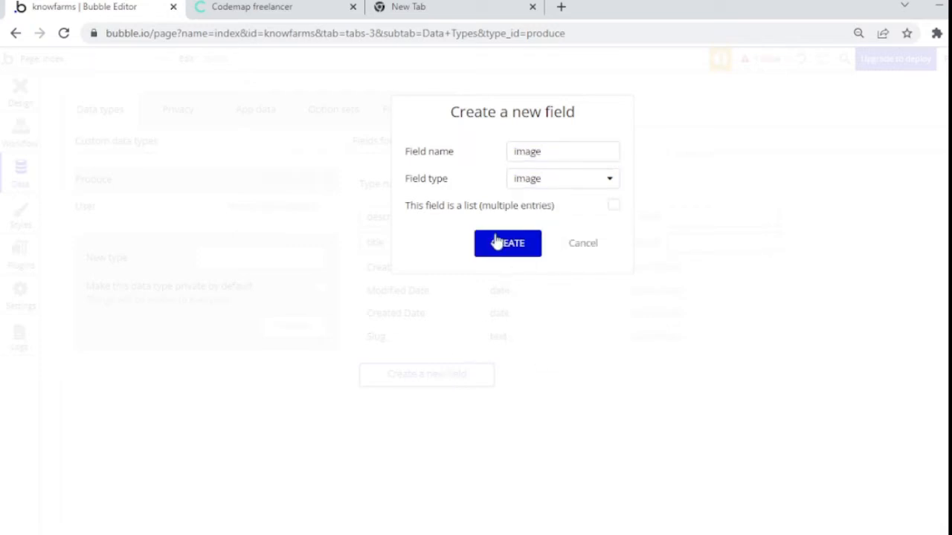
click(495, 240)
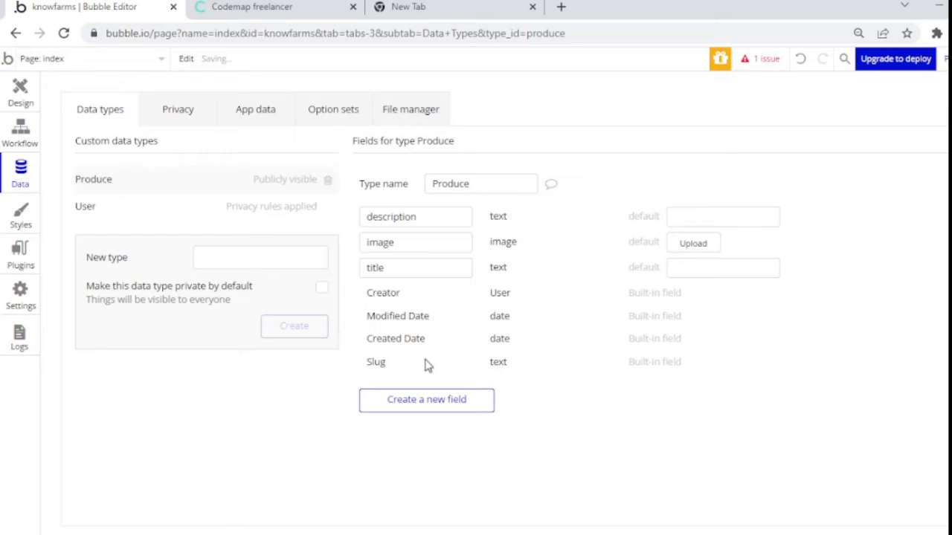
click(423, 408)
text(price)
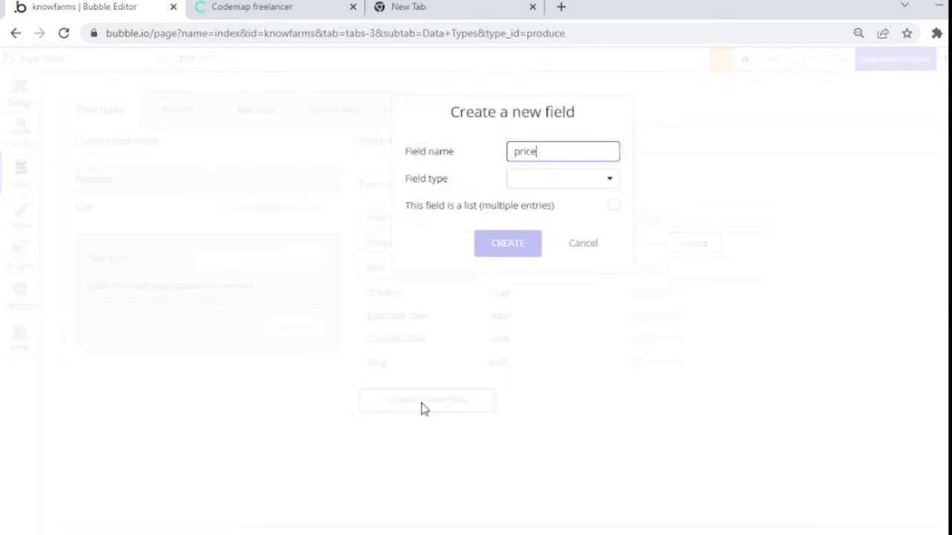
click(585, 185)
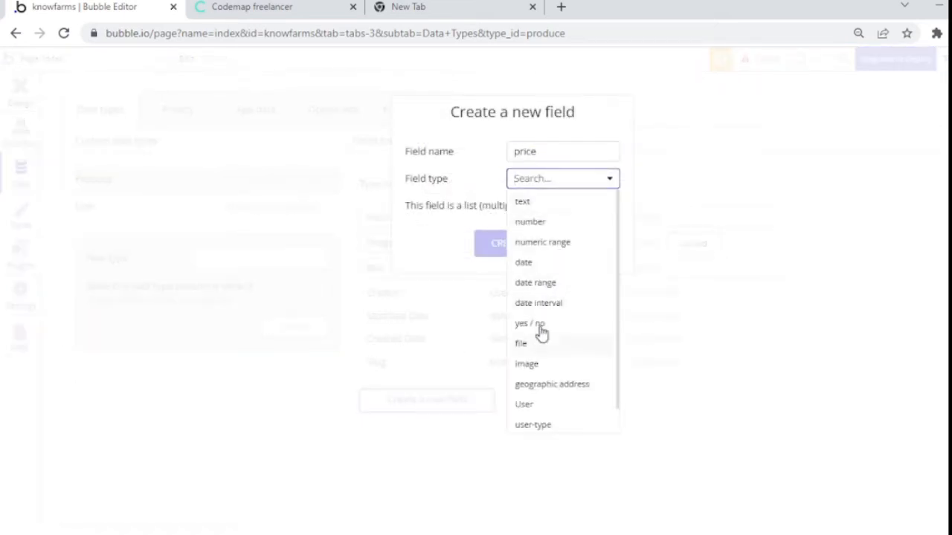
click(554, 223)
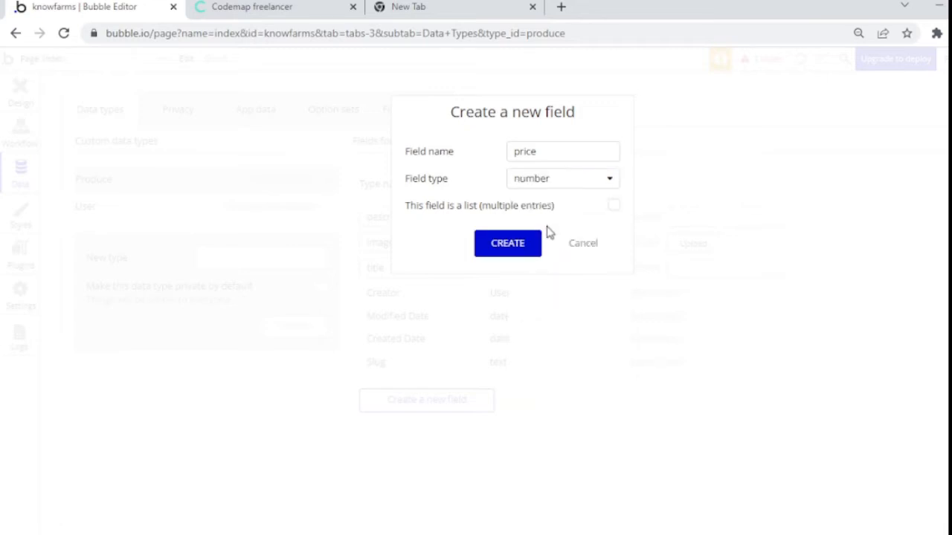
click(530, 244)
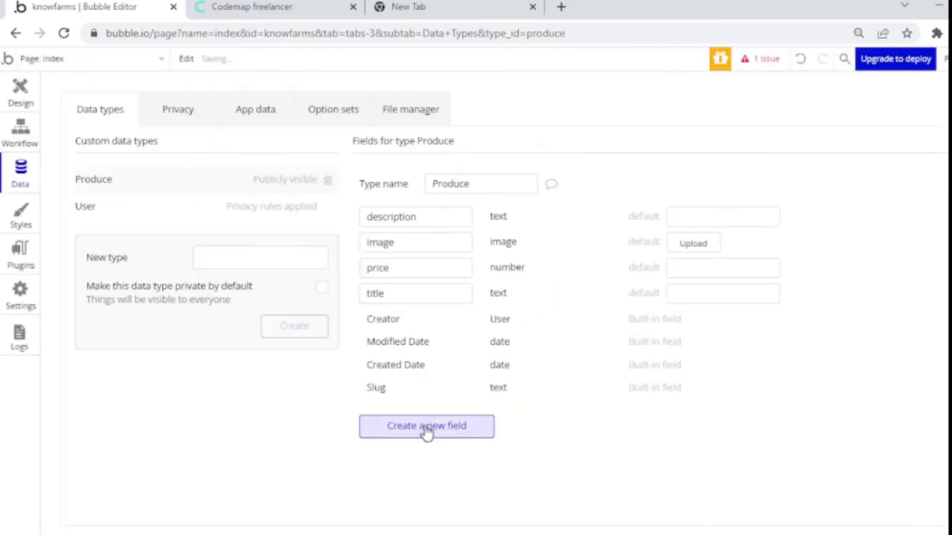
click(426, 430)
Step: Discard the half-typed category field without adding it to Produce
text(catego)
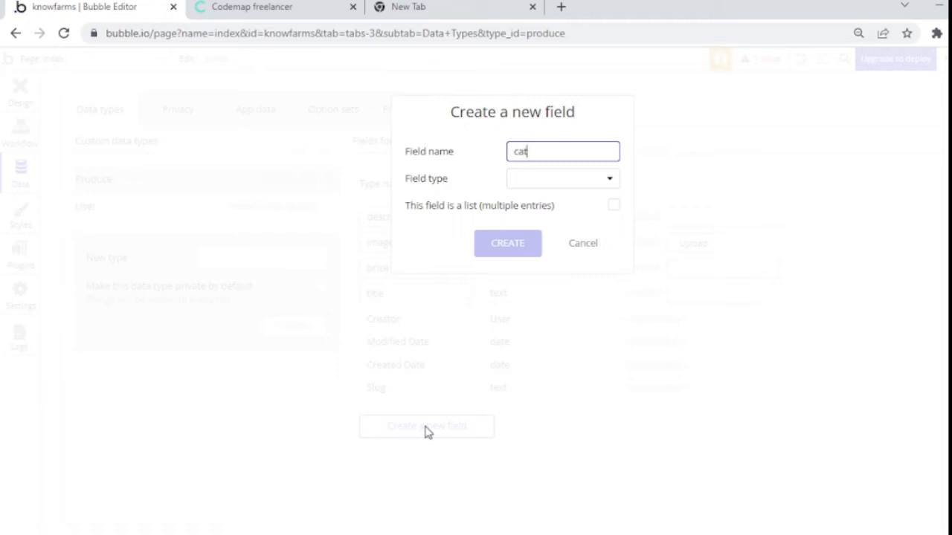
key(BackSpace)
key(BackSpace)
key(BackSpace)
key(BackSpace)
key(BackSpace)
key(BackSpace)
click(593, 244)
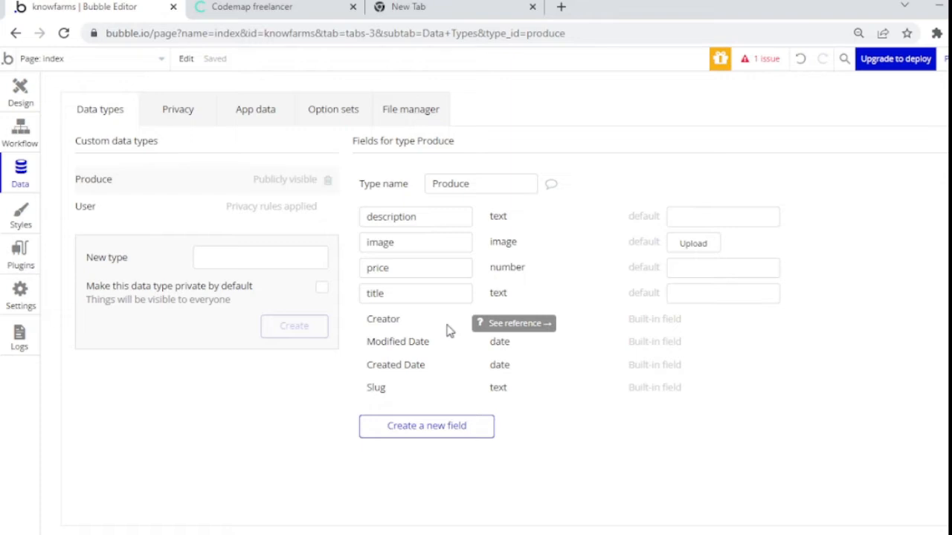
Step: Create the Order data type with a produce field referencing Produce
click(225, 255)
text(Order)
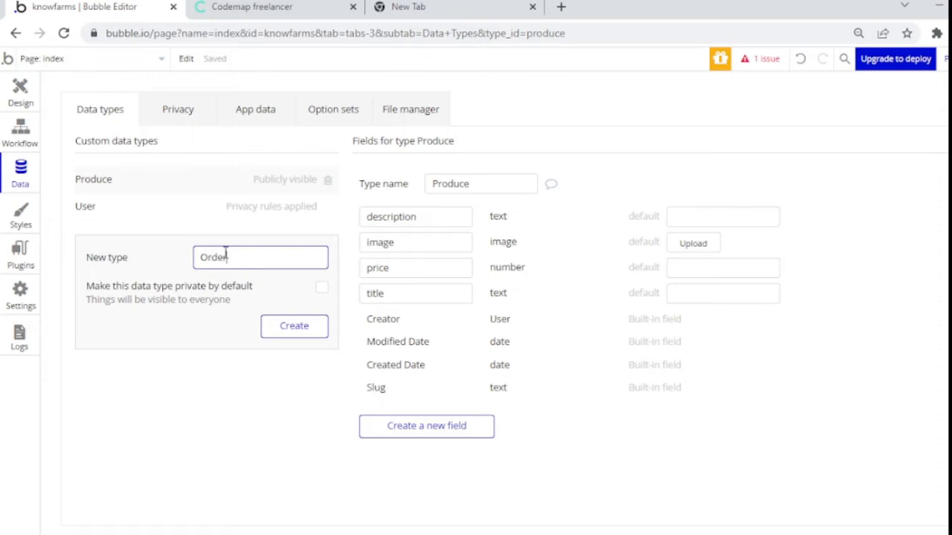
click(296, 329)
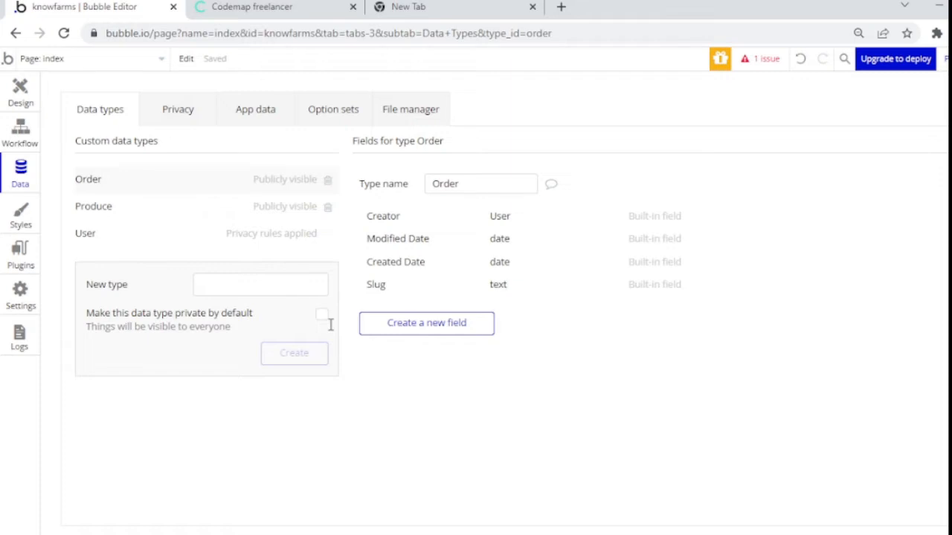
click(414, 331)
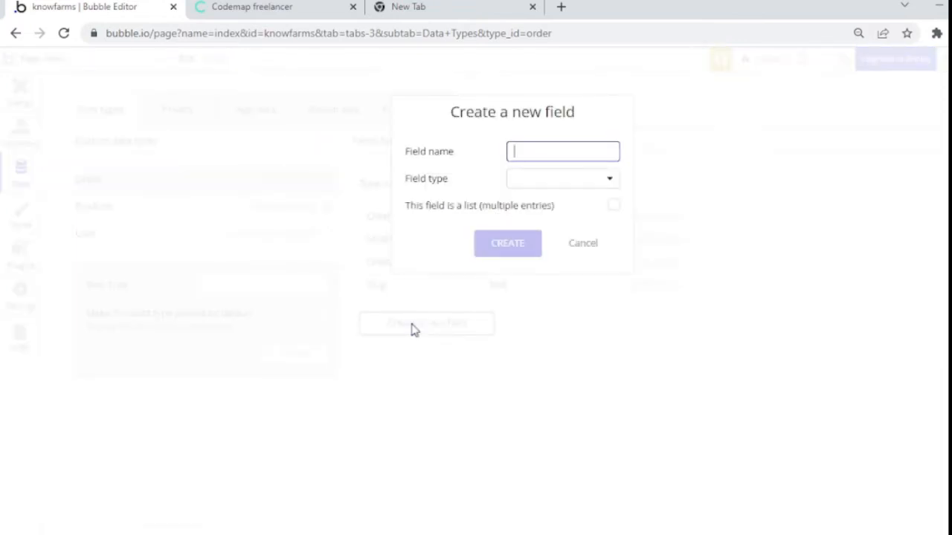
text(produce)
click(544, 180)
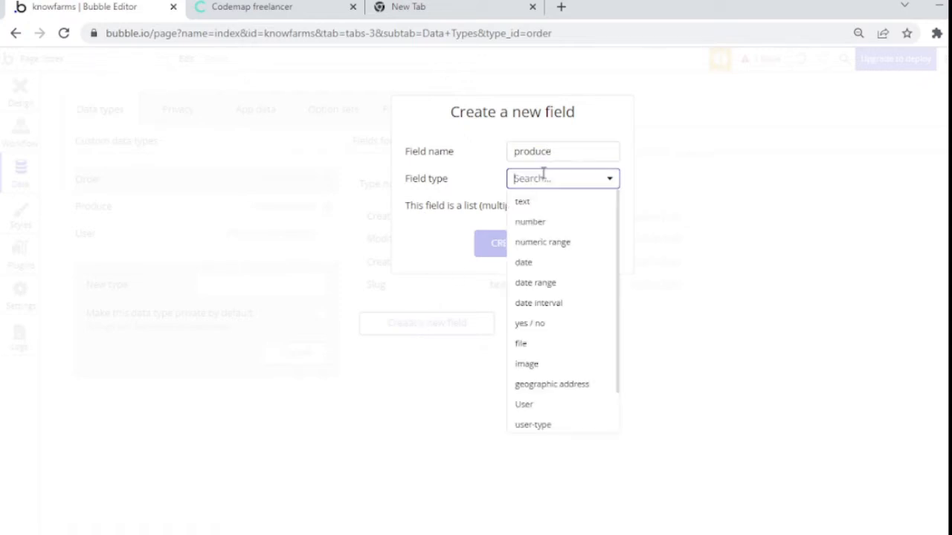
scroll(616, 322, down, 2)
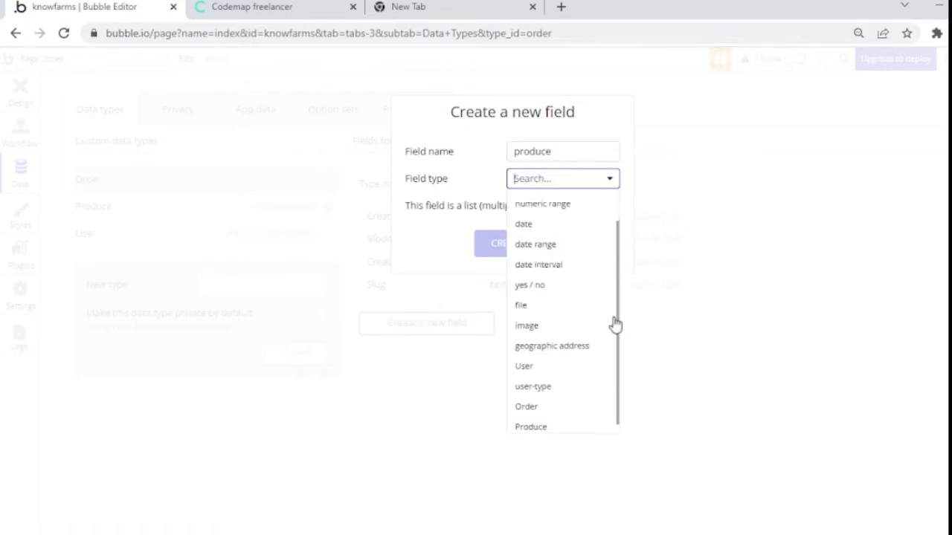
scroll(591, 219, up, 2)
scroll(609, 312, down, 2)
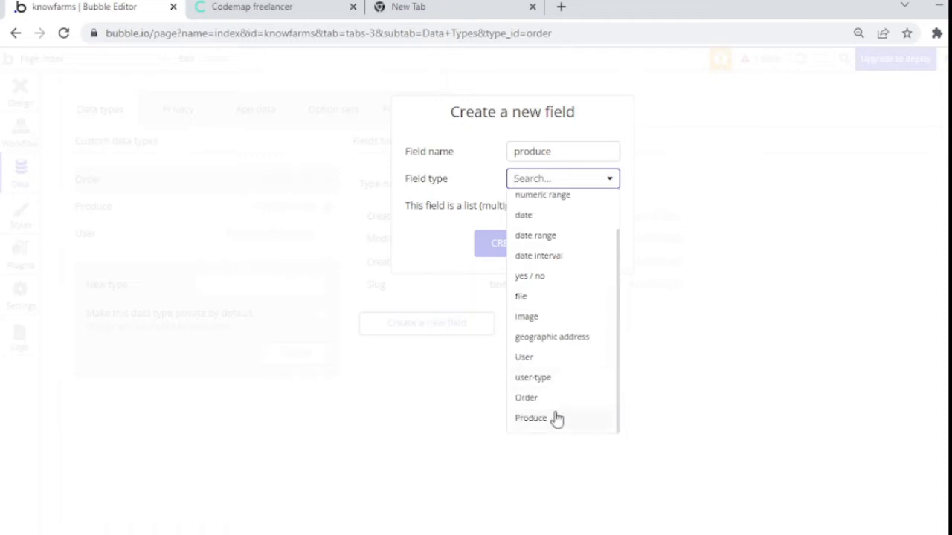
click(530, 418)
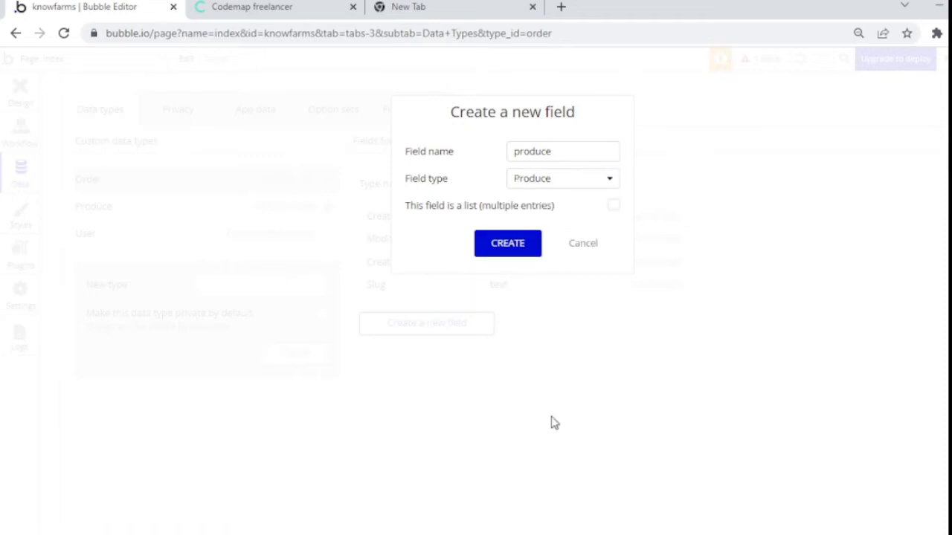
click(522, 253)
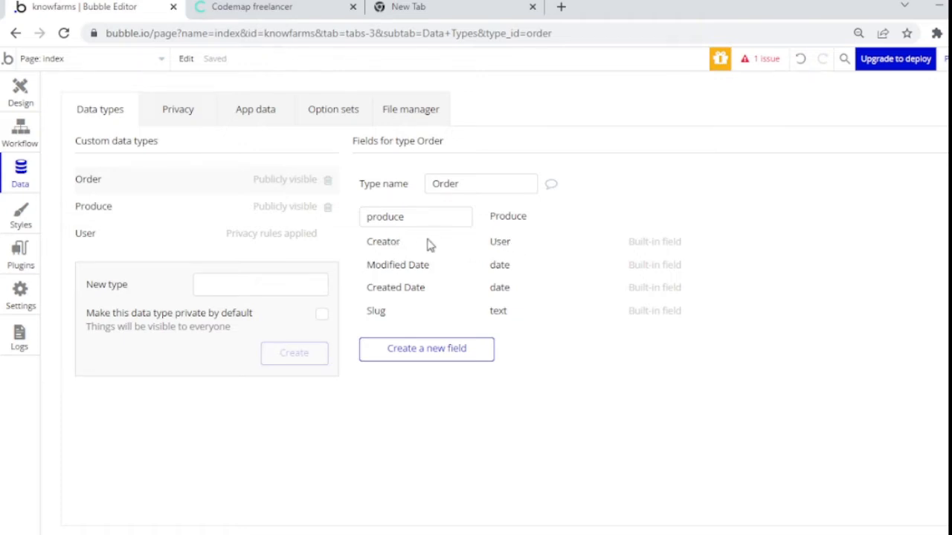
Step: Add a Quantity number field to Order
mouse_move(429, 245)
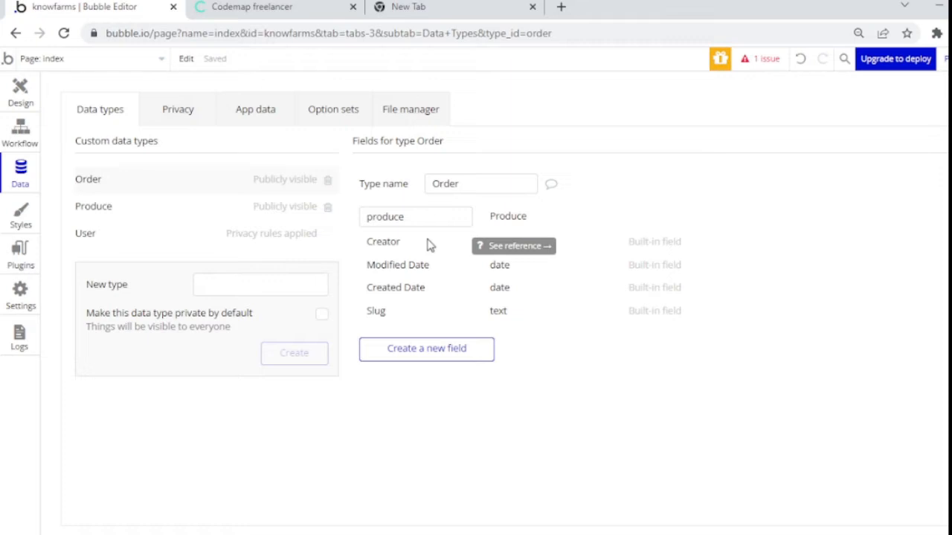
click(484, 357)
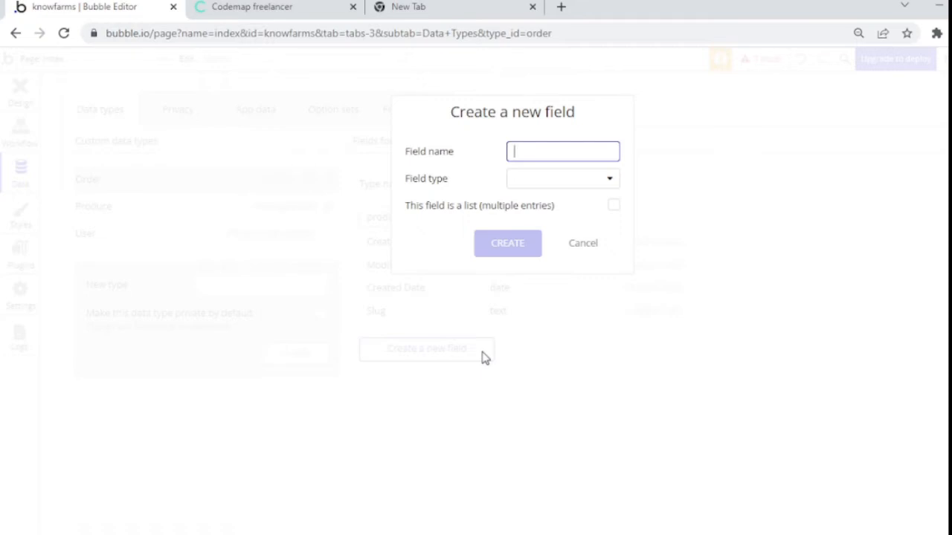
text(Quantity)
click(610, 182)
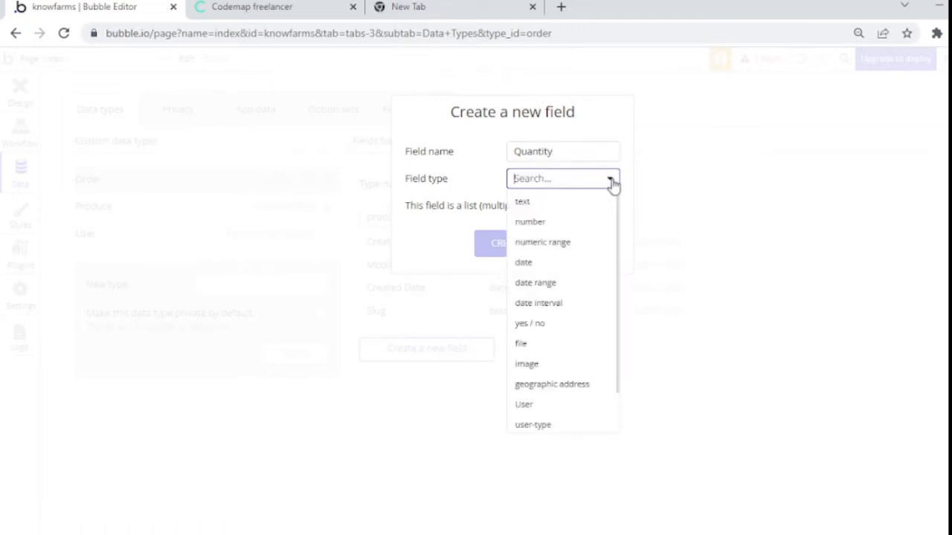
click(558, 223)
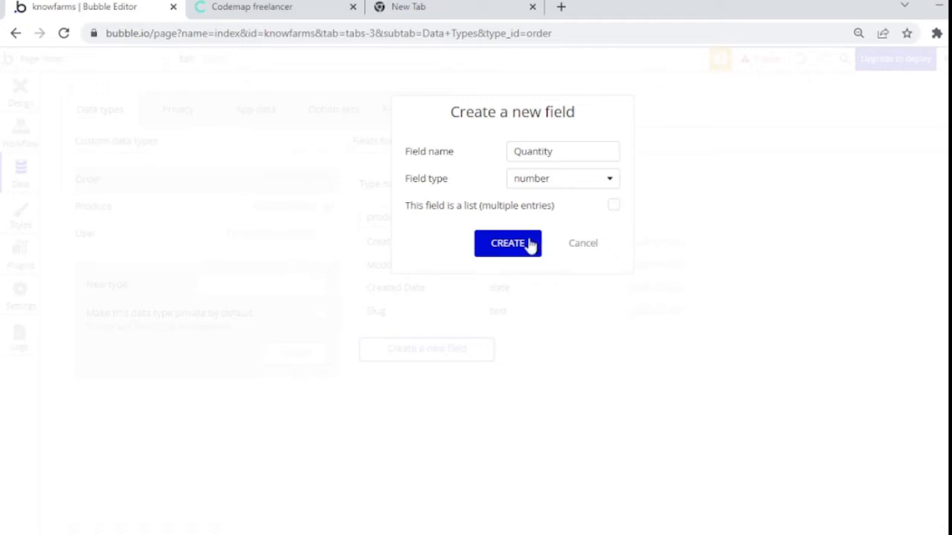
click(531, 246)
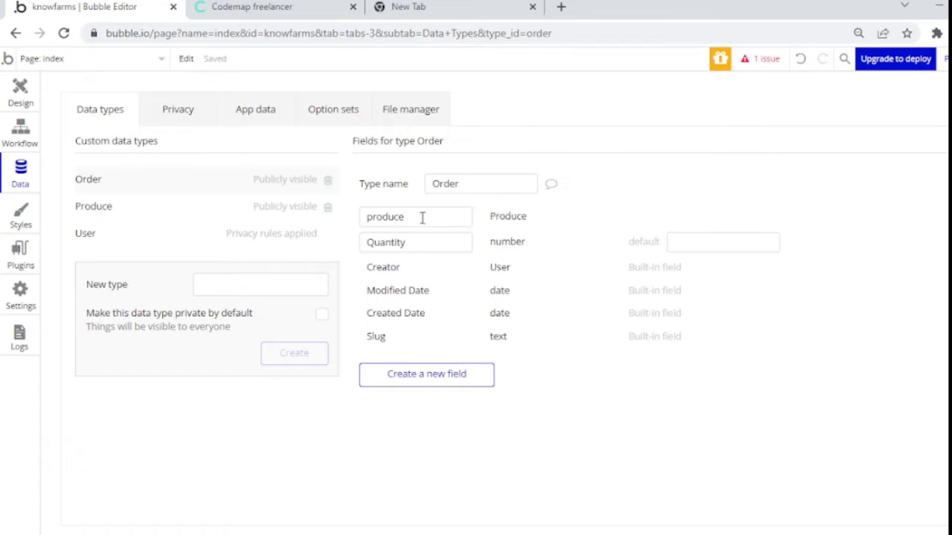
Step: Add an Amount number field to Order
click(420, 388)
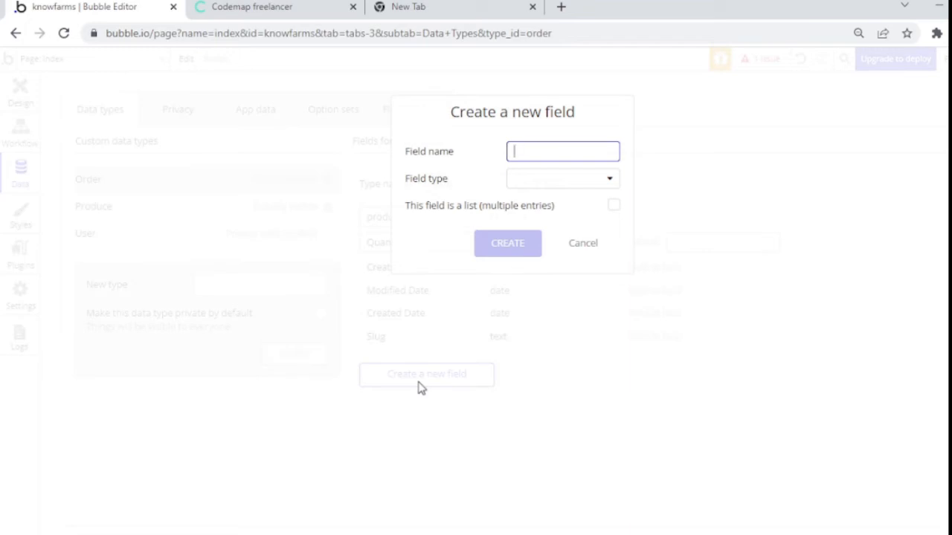
text(Amount)
click(553, 180)
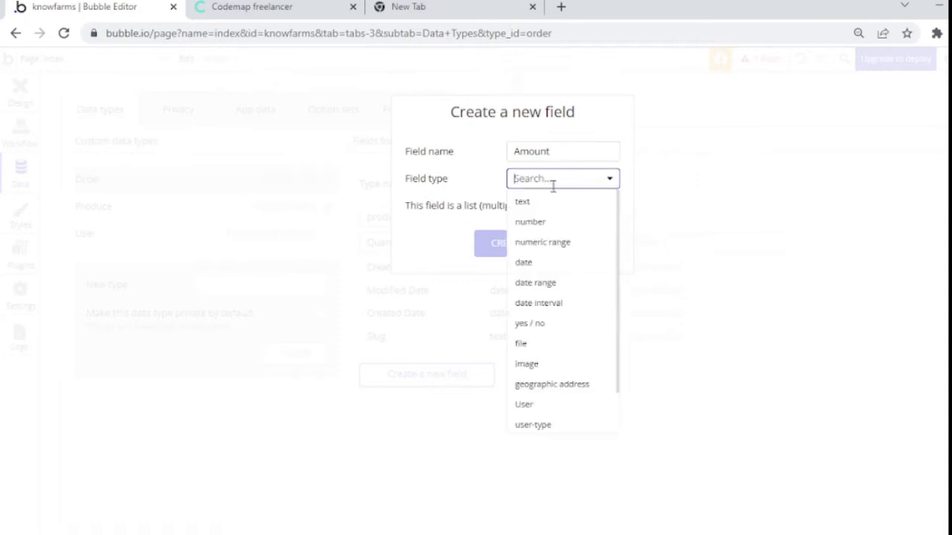
click(546, 221)
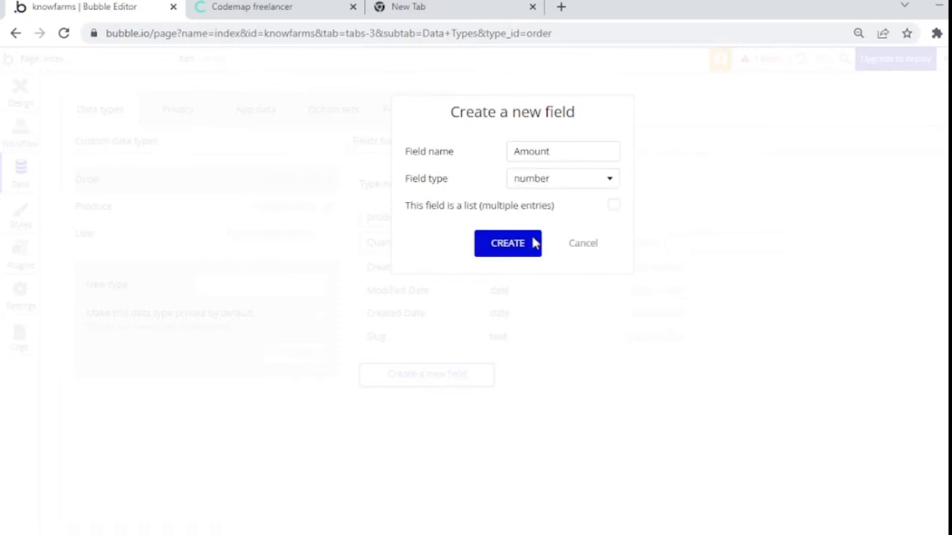
click(508, 243)
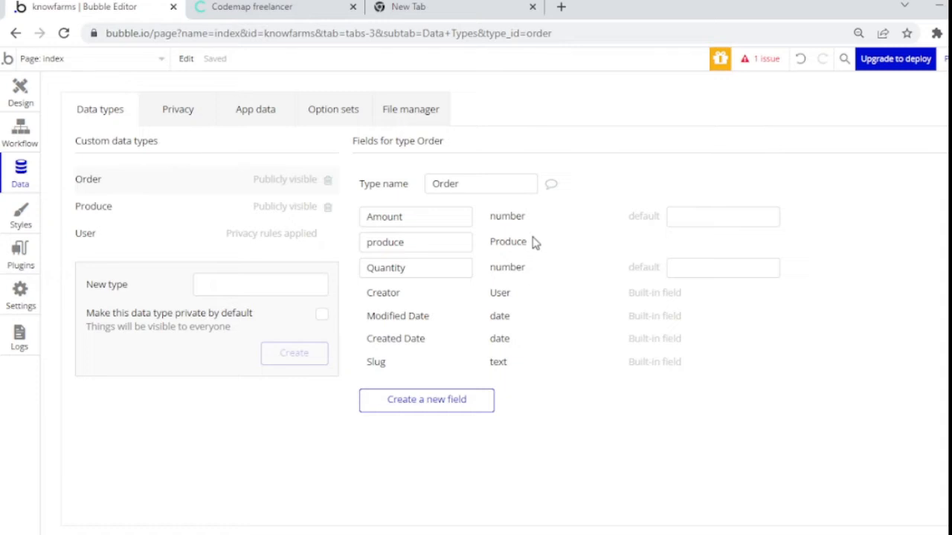
Step: Add a Confirmed yes / no field to Order
click(447, 408)
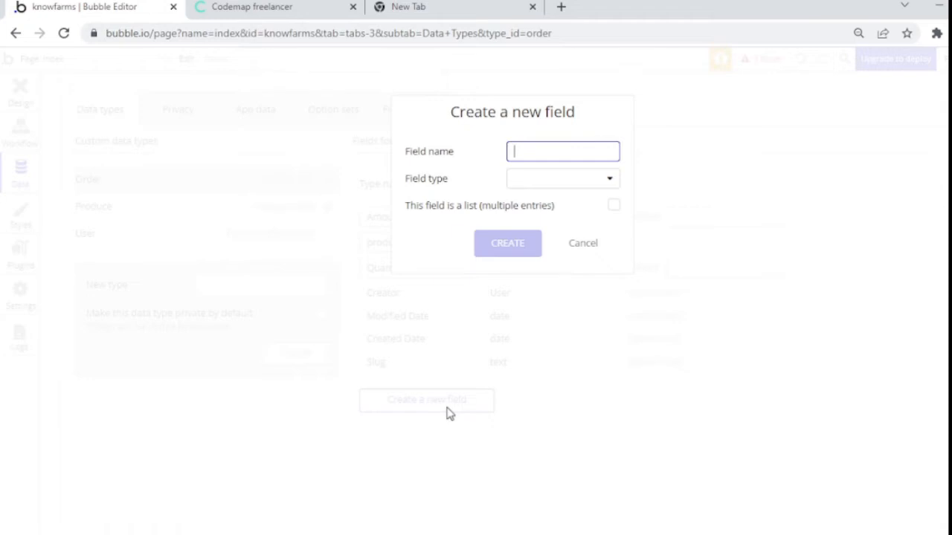
text(Confirmed)
click(596, 180)
click(550, 322)
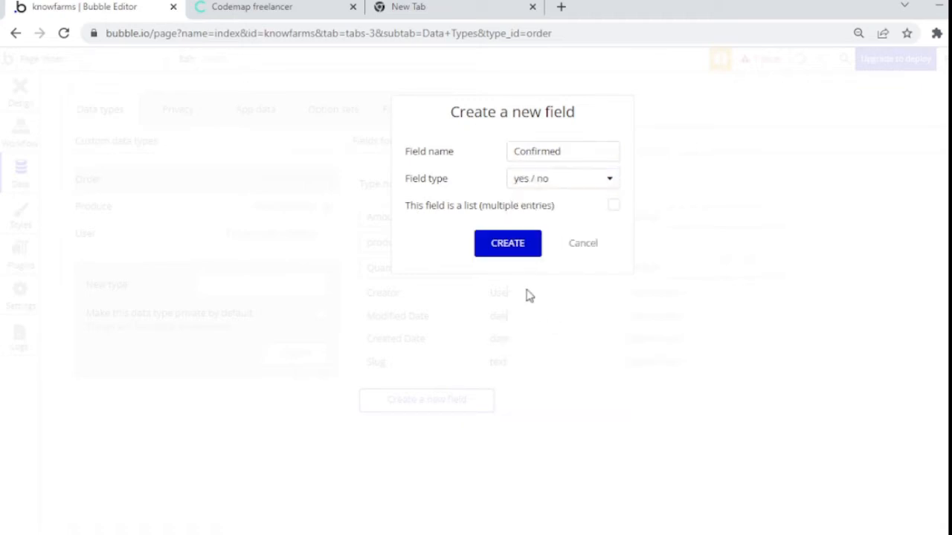
click(519, 241)
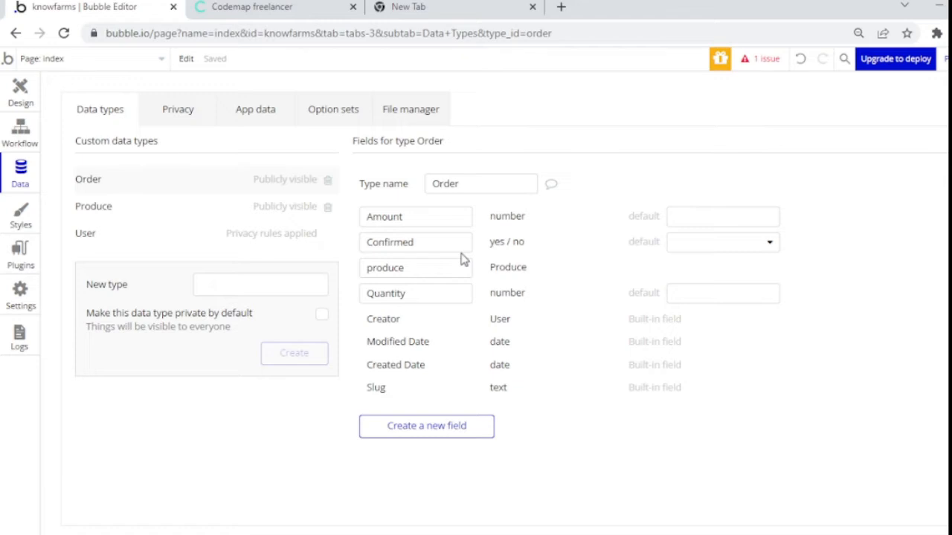
Step: Review the Produce and User field lists, then return to Order
click(212, 207)
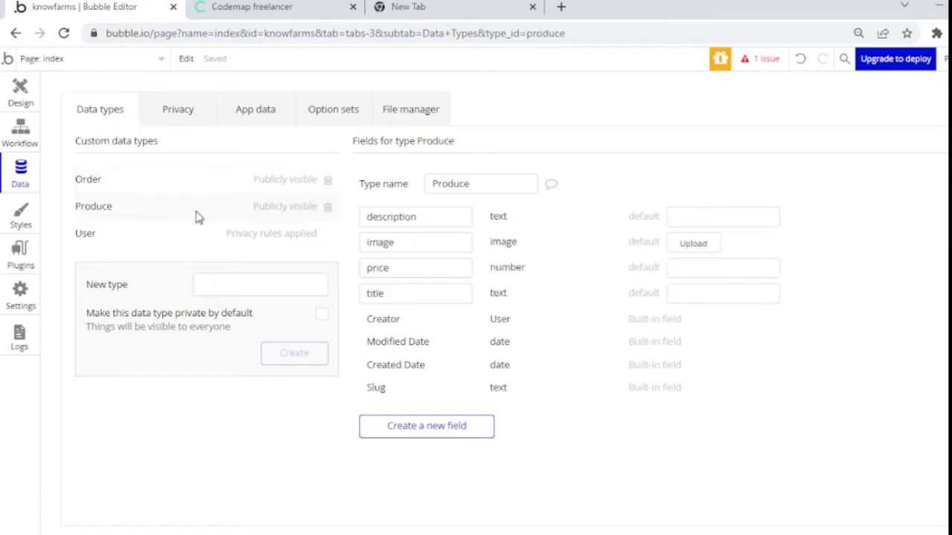
click(178, 238)
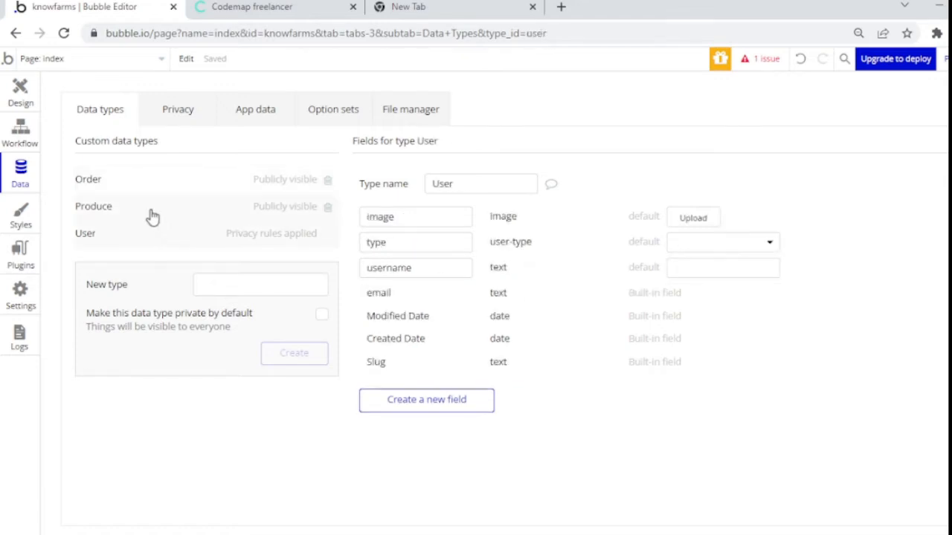
click(149, 211)
click(130, 186)
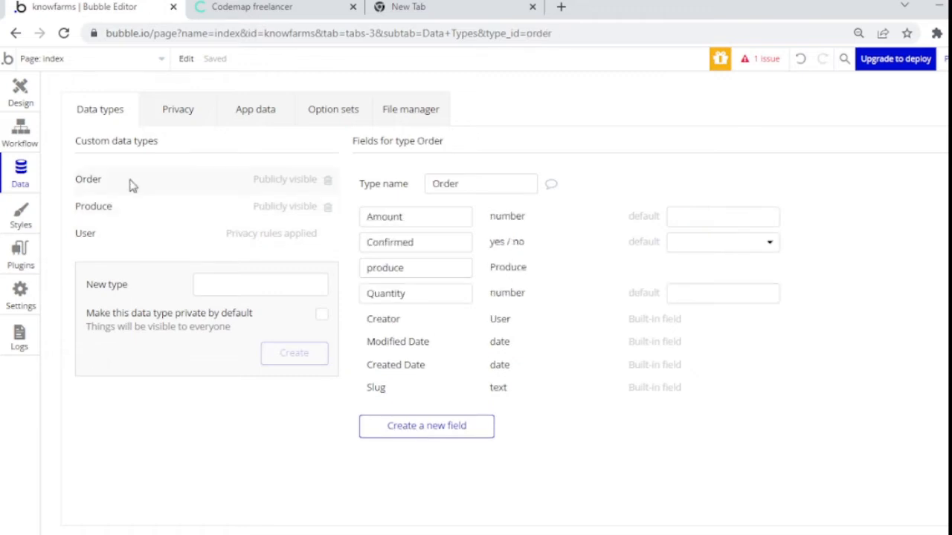
Step: Delete the placeholder button, empty image and placeholder text from the index page
click(31, 98)
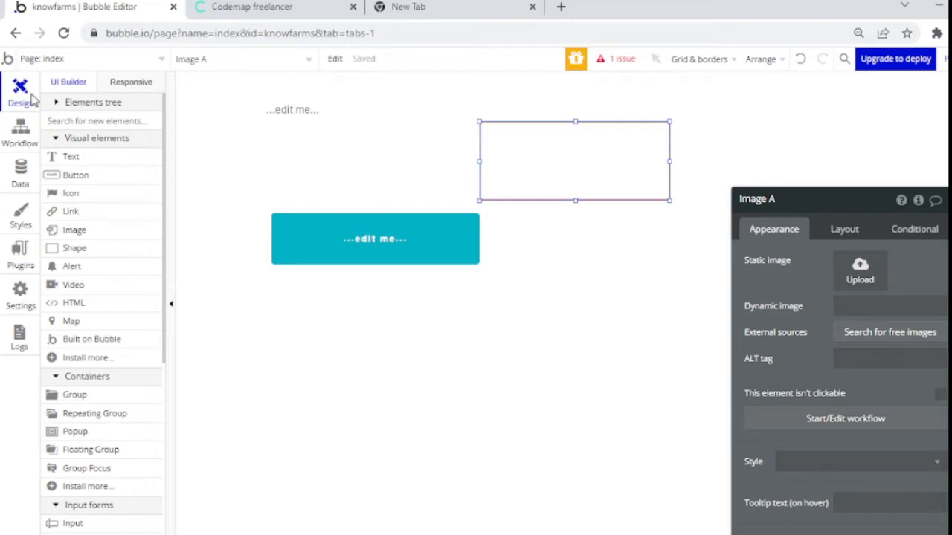
click(320, 251)
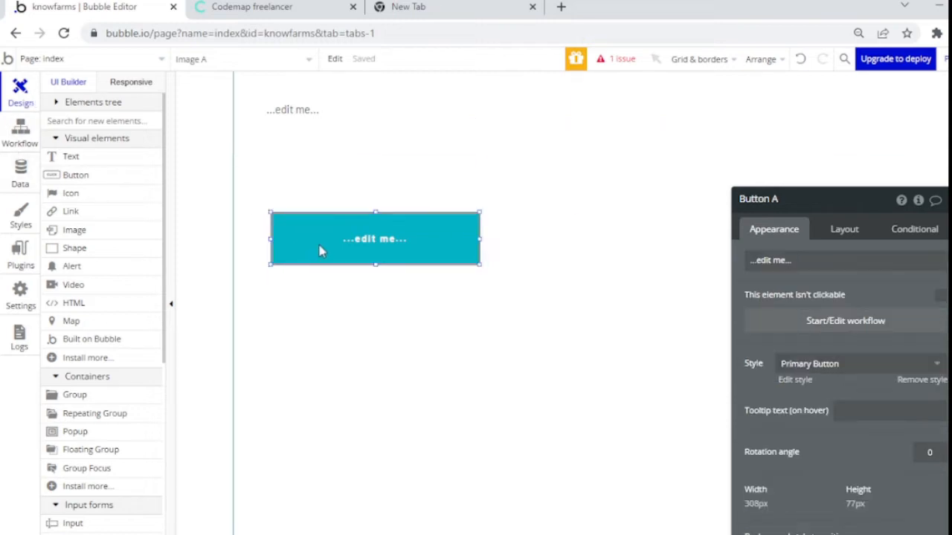
key(Delete)
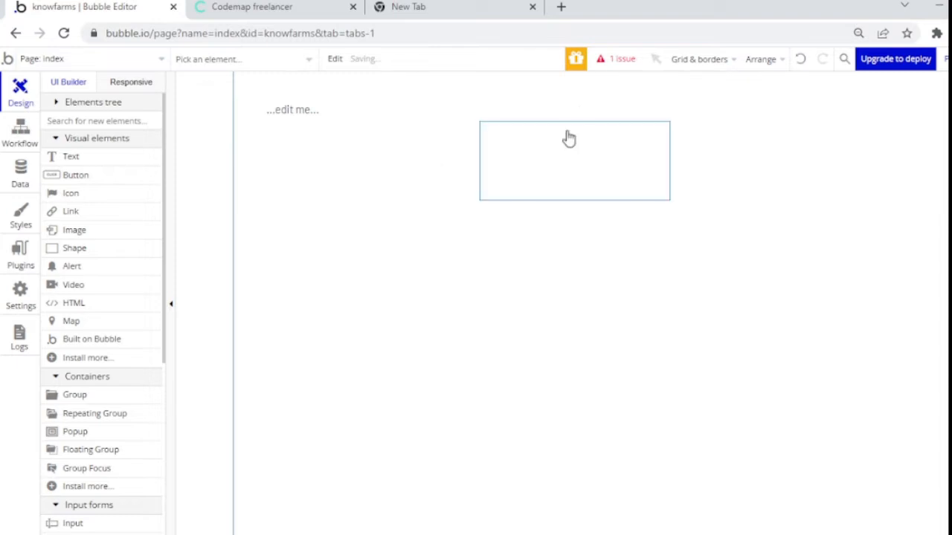
click(569, 138)
key(Delete)
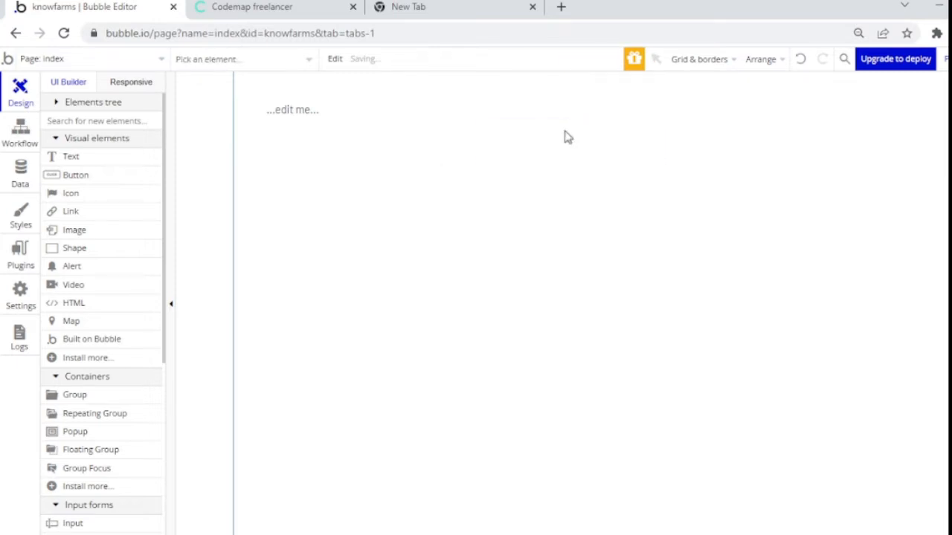
click(306, 119)
key(Delete)
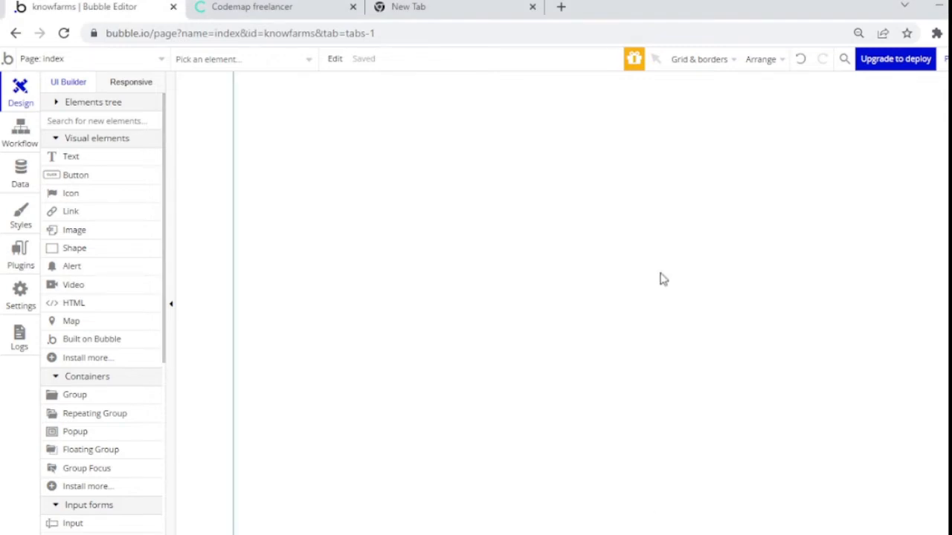
Step: Check the canvas zoom setting and bring up the index page's properties
click(702, 59)
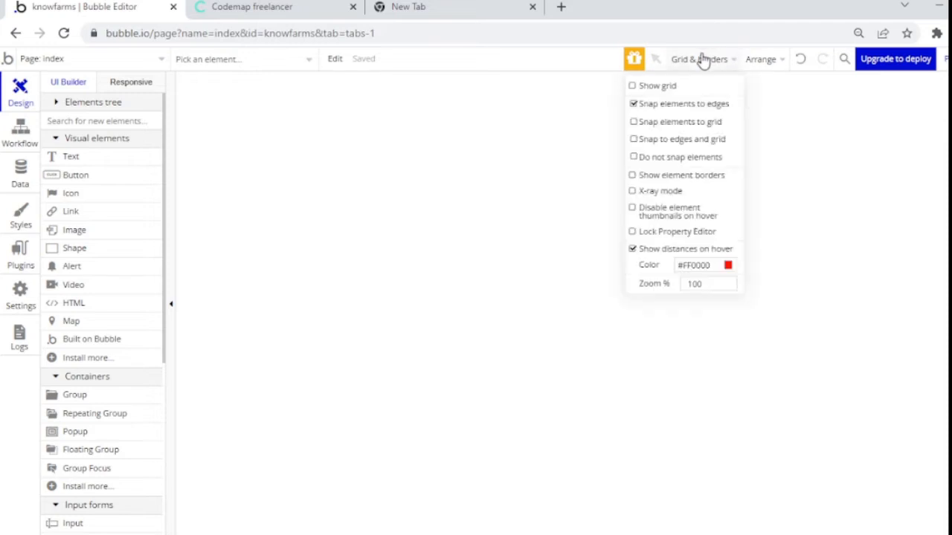
double_click(729, 283)
click(550, 246)
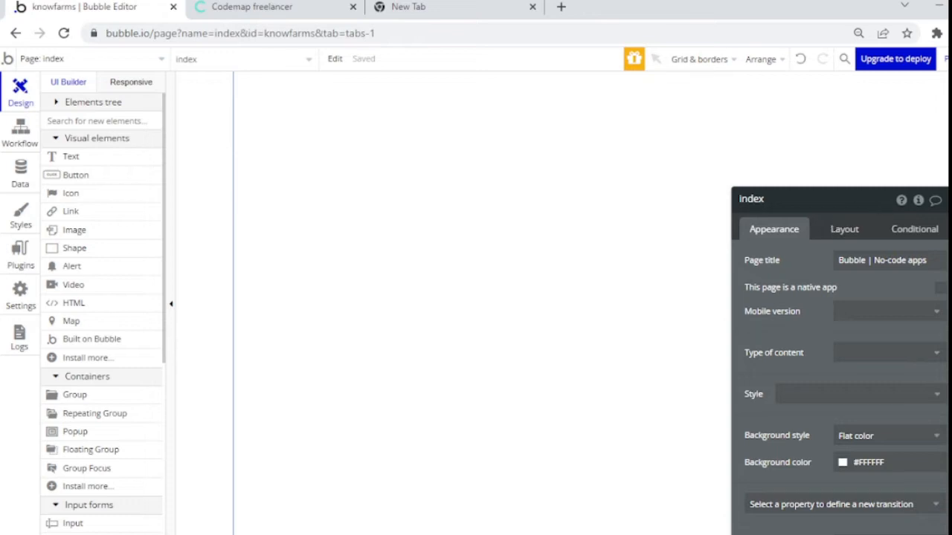
Step: Create a new option set named Category
click(21, 173)
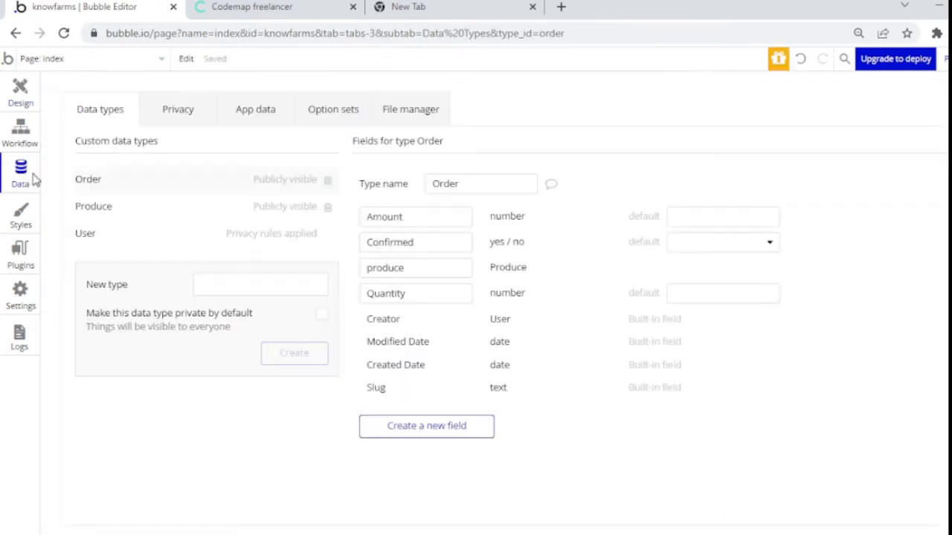
click(149, 207)
click(320, 109)
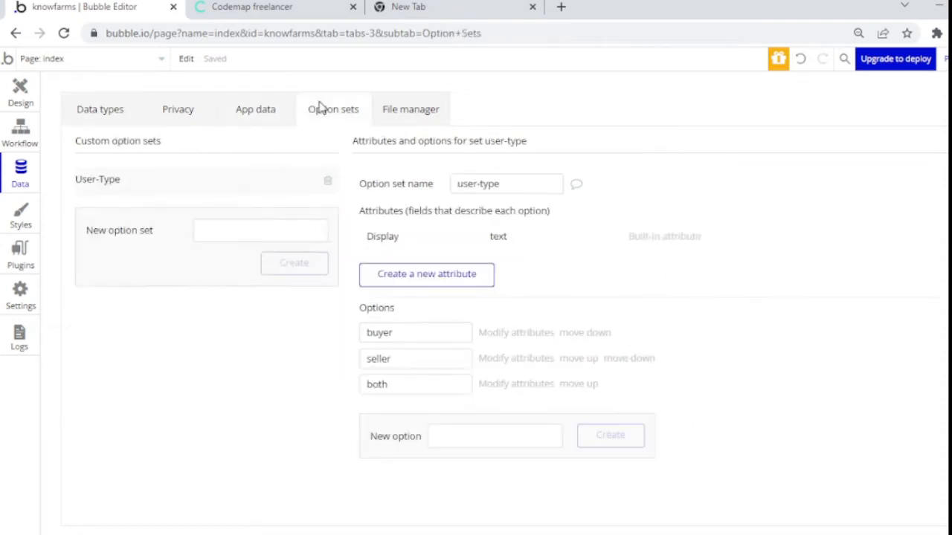
click(280, 220)
text(Category)
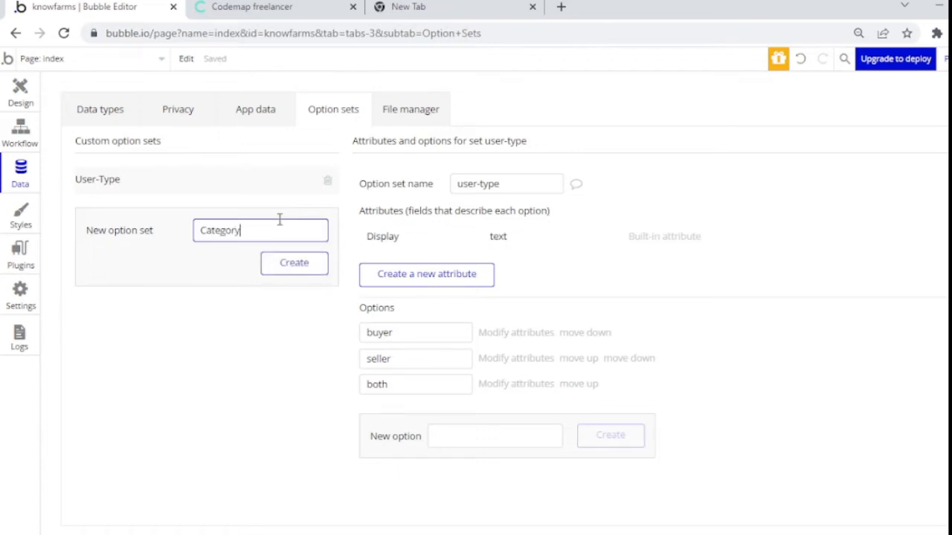
click(272, 271)
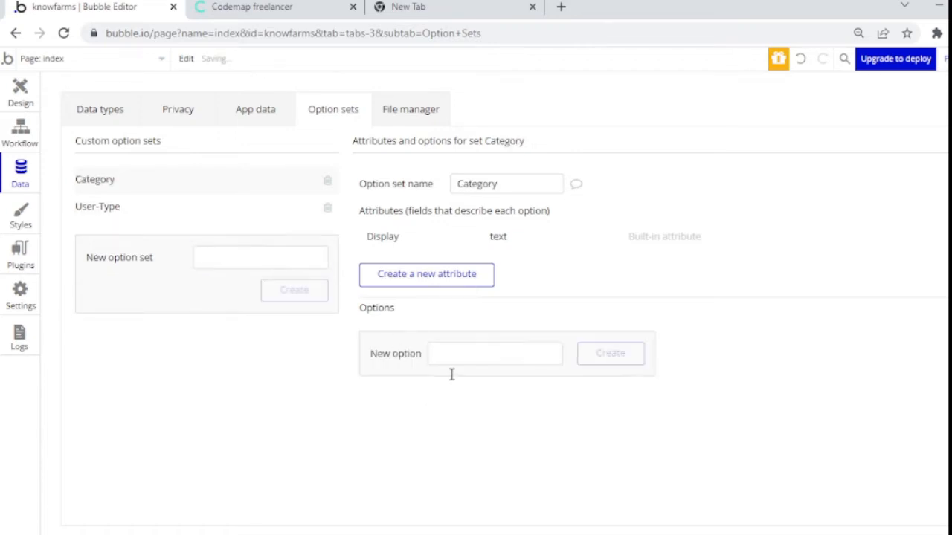
Step: Add Carrots, Yams and Rice as Category options
click(438, 356)
text(Carrots)
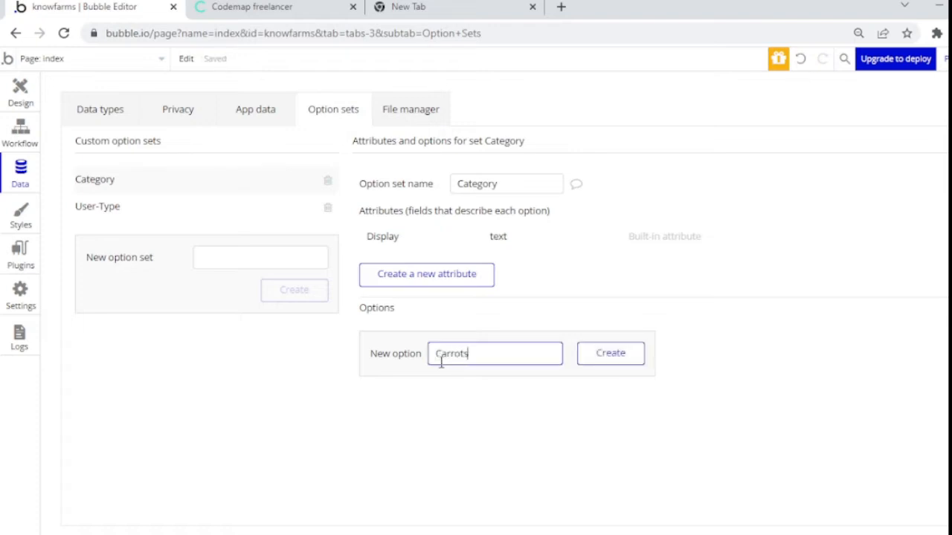
click(631, 351)
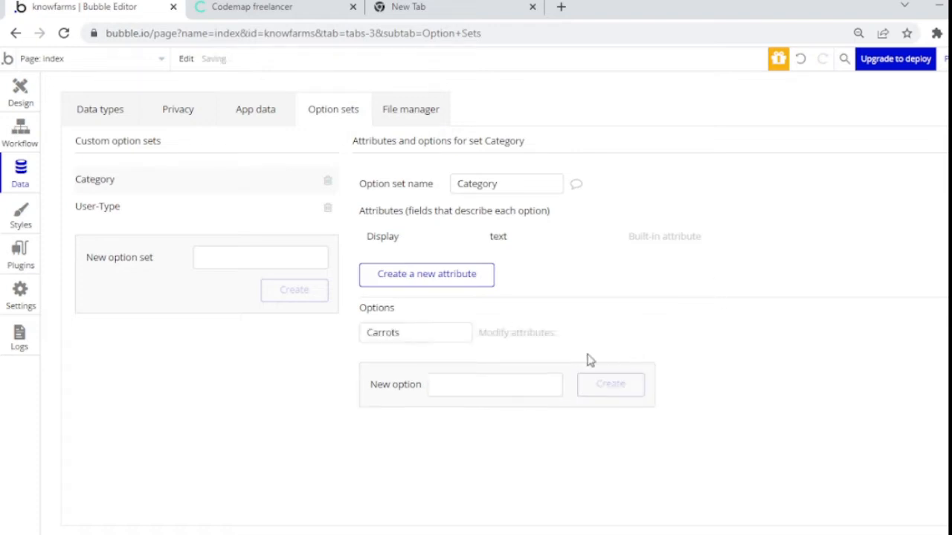
click(518, 381)
text(t)
key(BackSpace)
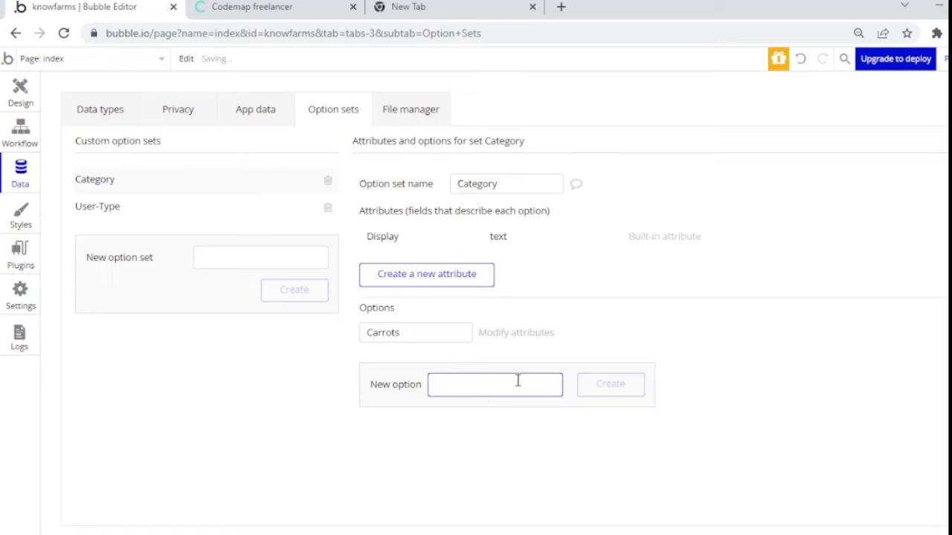
text(Yams)
click(584, 389)
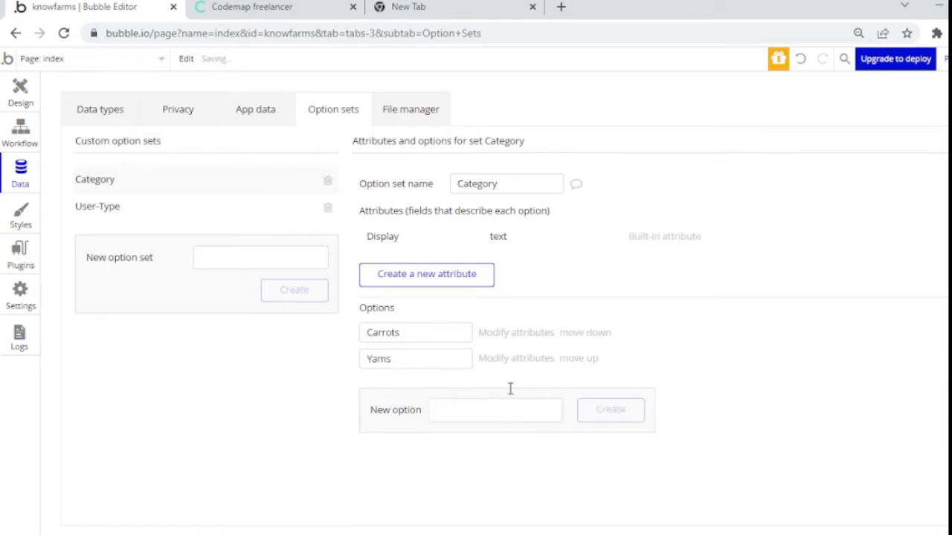
click(493, 410)
text(Rice)
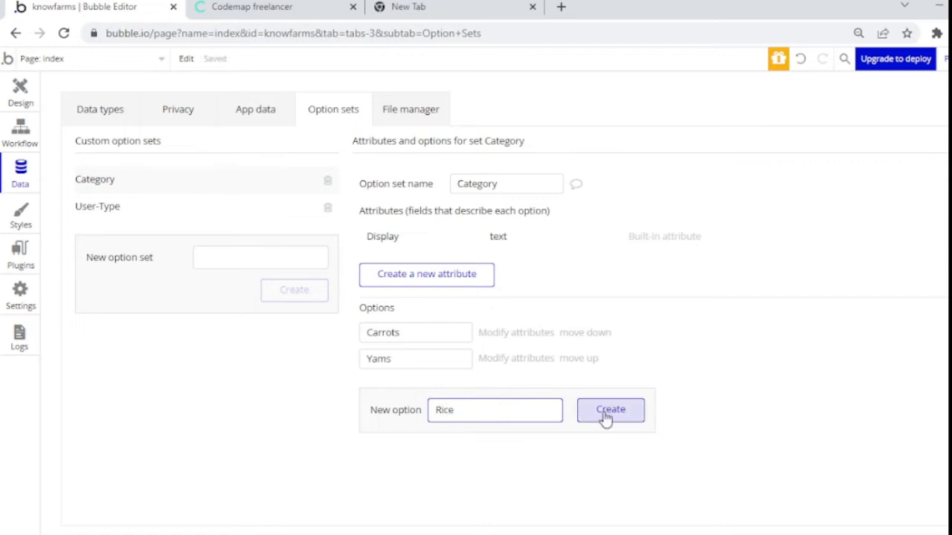
click(605, 419)
Step: Add Beans and Vegetables to Category and return to the index page design
click(505, 444)
text(Beans)
click(610, 435)
click(486, 456)
text(Vegetables)
click(610, 467)
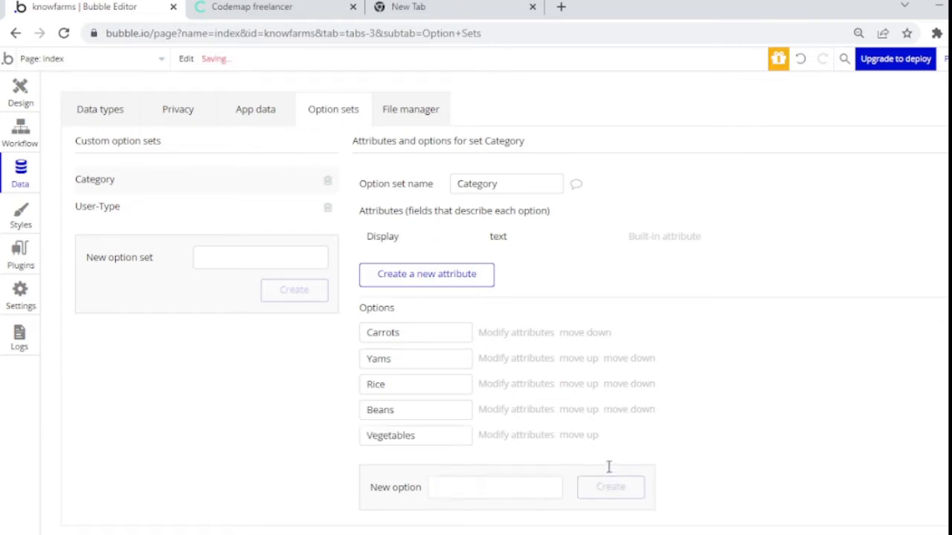
click(34, 97)
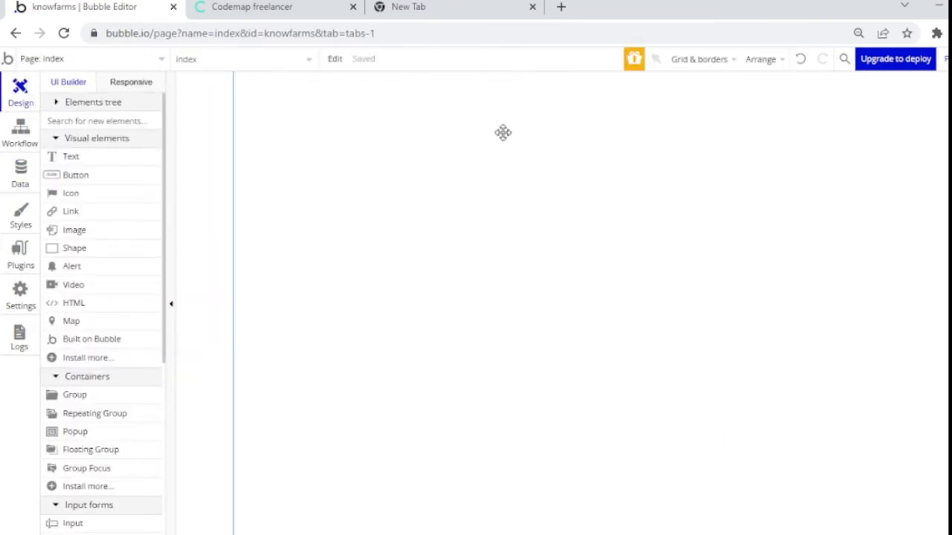
Step: Set the canvas zoom to 80% with the index page's properties shown
click(503, 133)
click(722, 61)
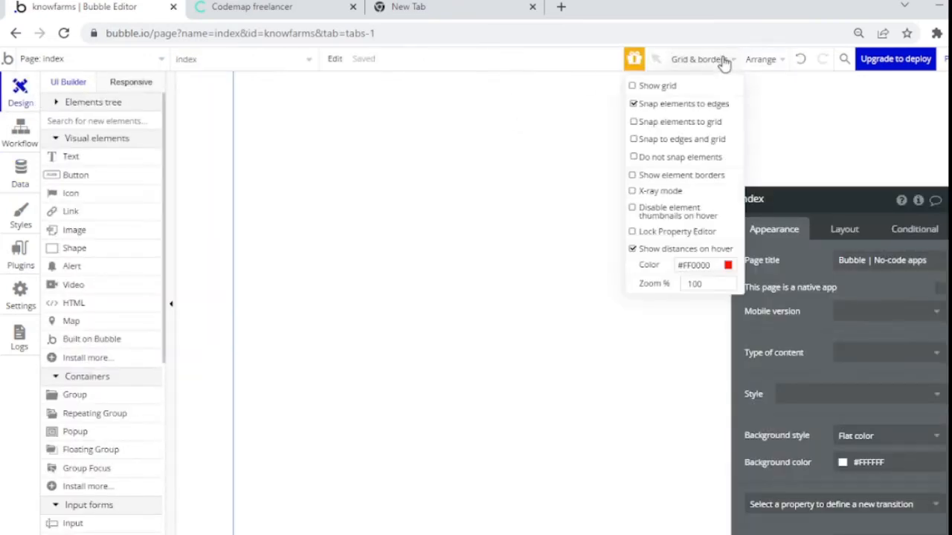
key(ctrl+a)
text(80)
key(Return)
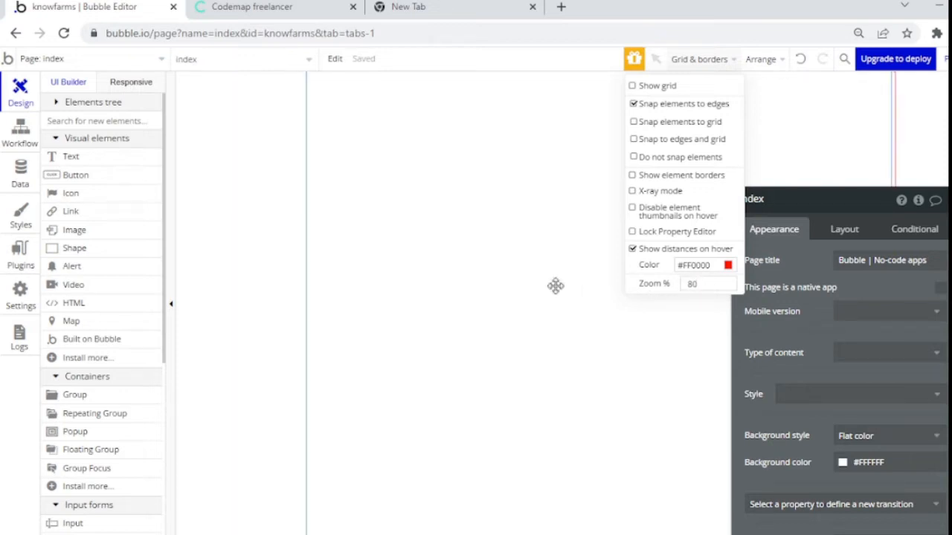
click(556, 285)
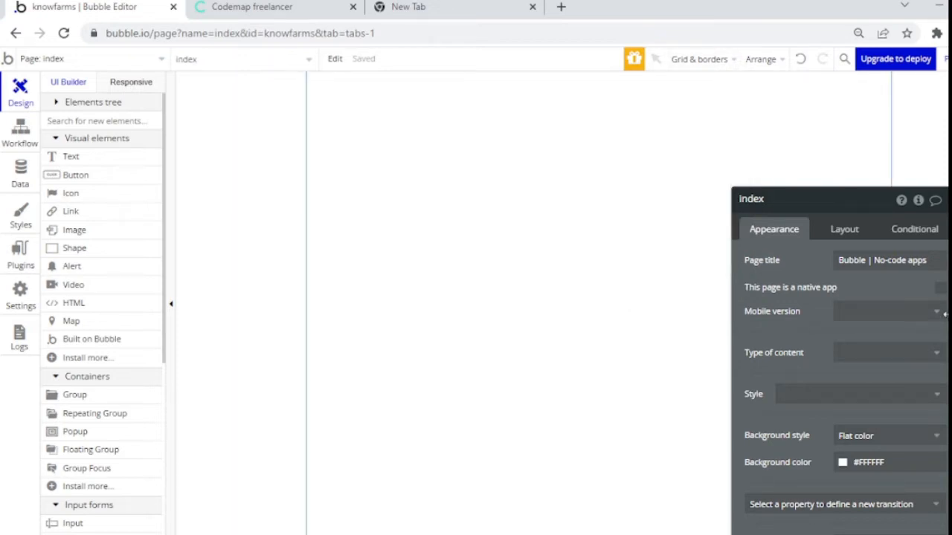
Step: Change the page width from 1080 to 1280 in the Layout settings
drag(946, 298, 937, 206)
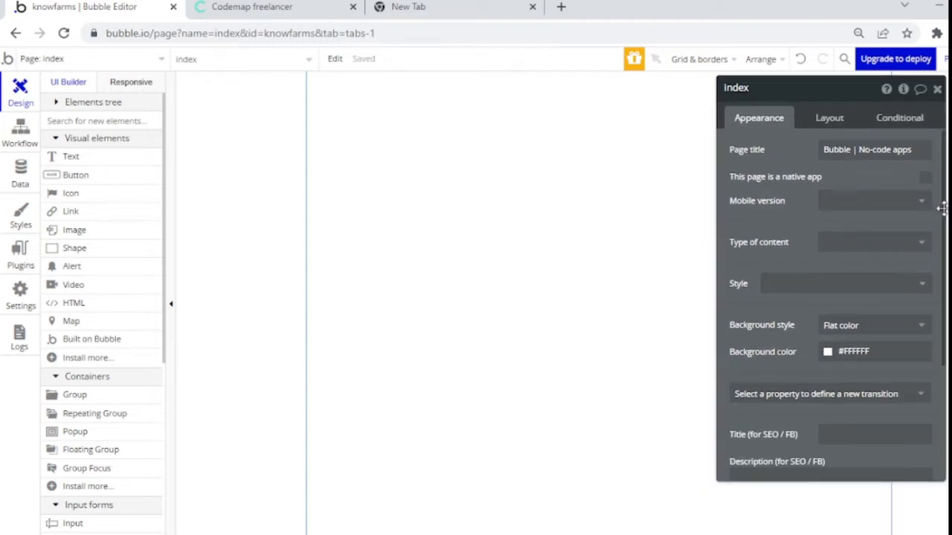
scroll(935, 251, down, 3)
scroll(905, 355, up, 3)
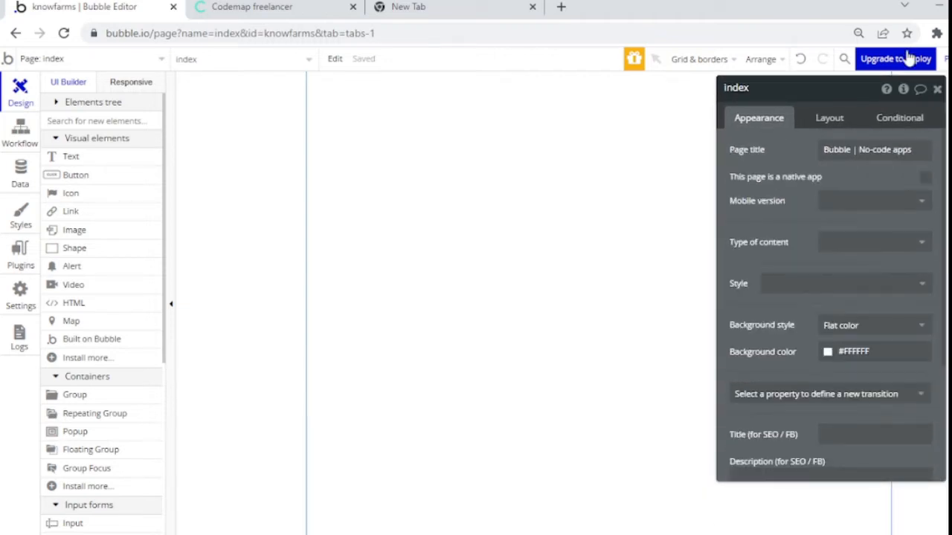
click(826, 117)
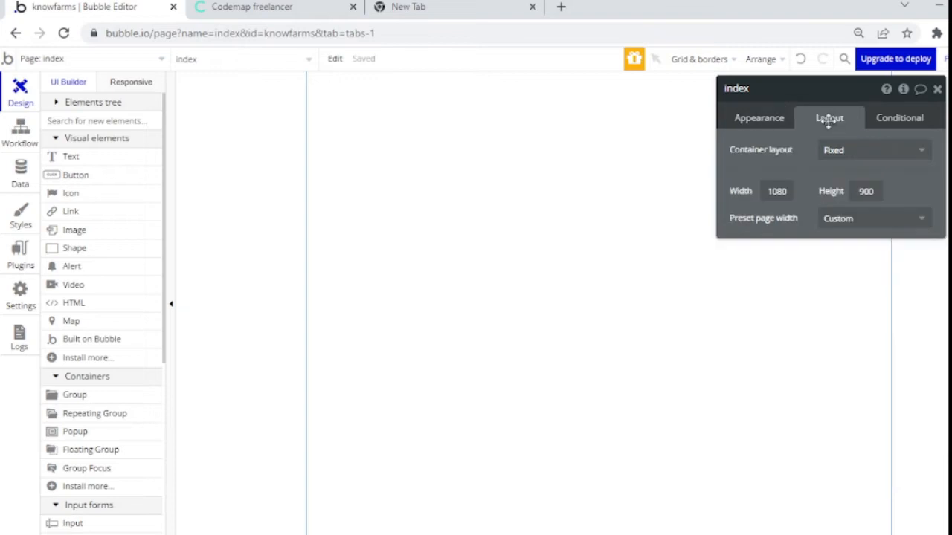
drag(792, 192, 724, 188)
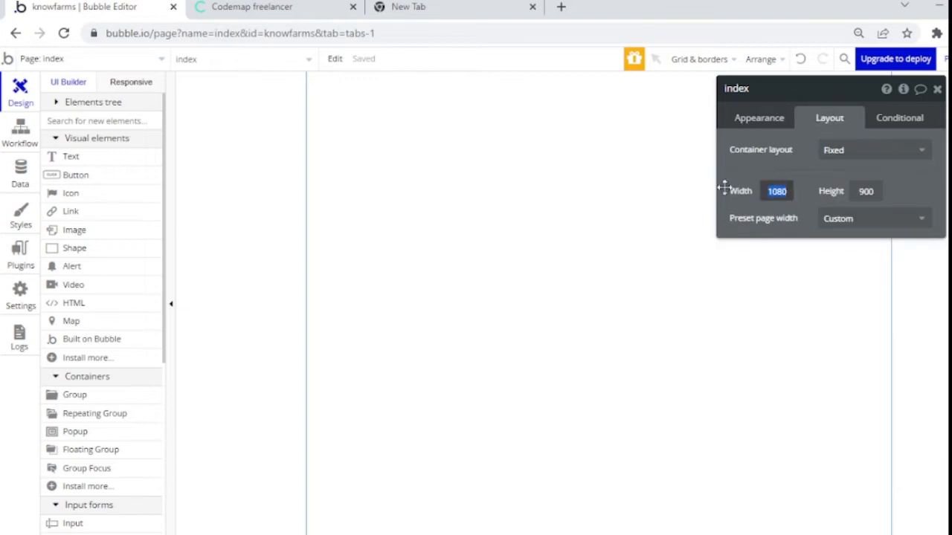
text(1280)
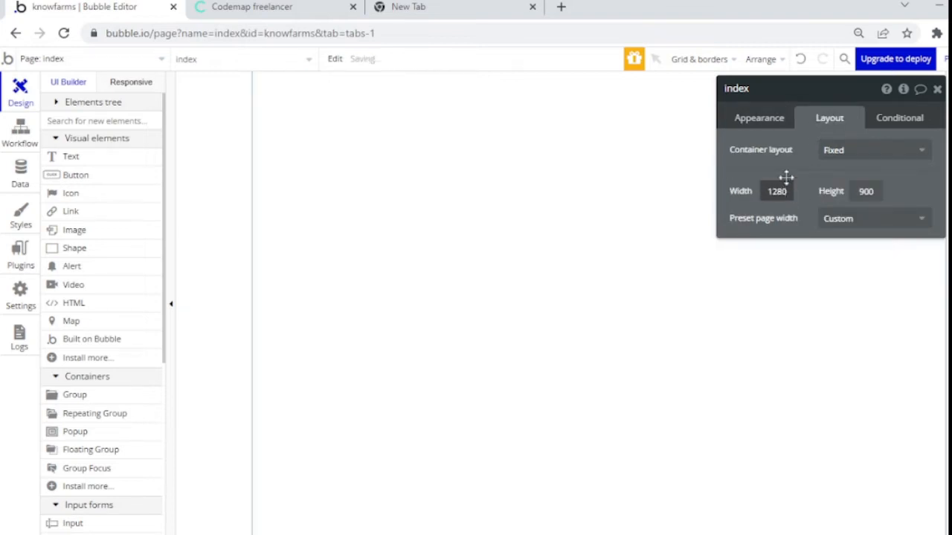
click(873, 193)
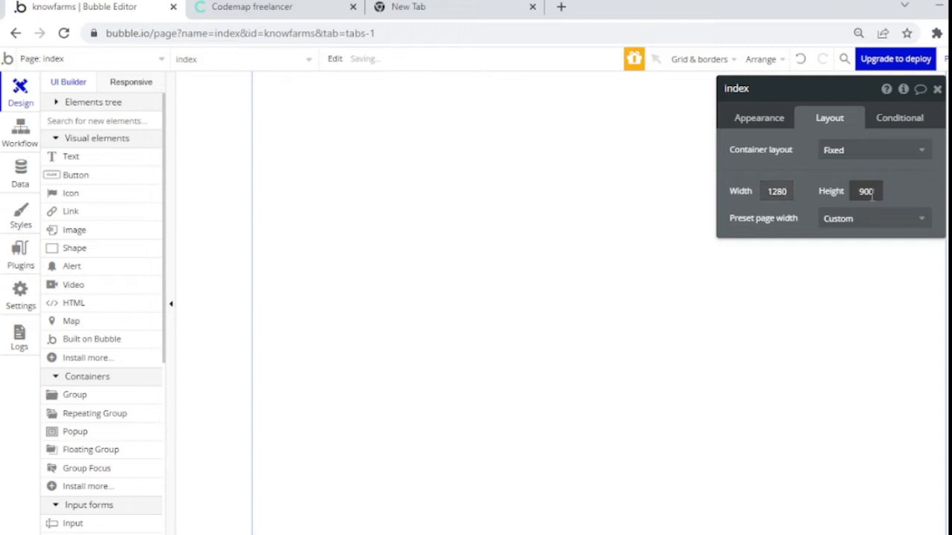
click(614, 293)
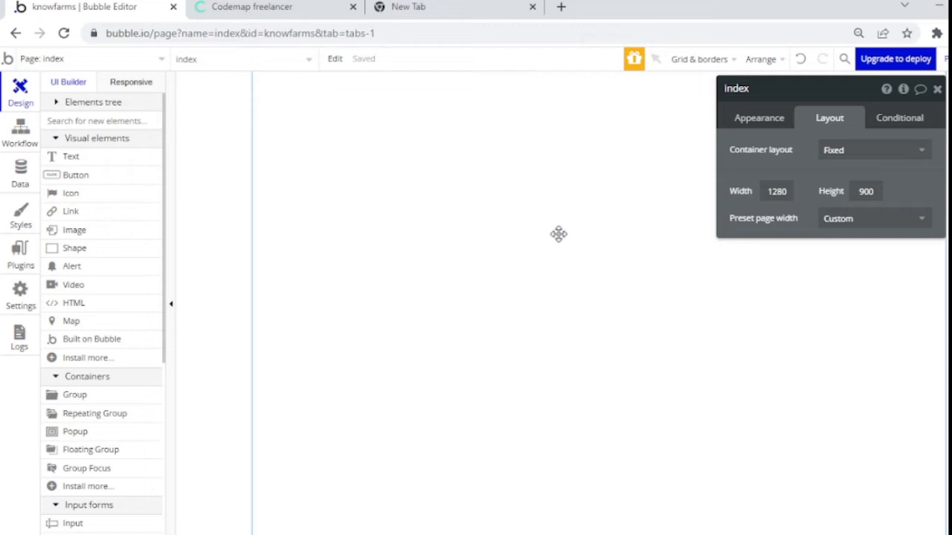
Step: Set the index page's container layout to Column and close its property editor
click(883, 153)
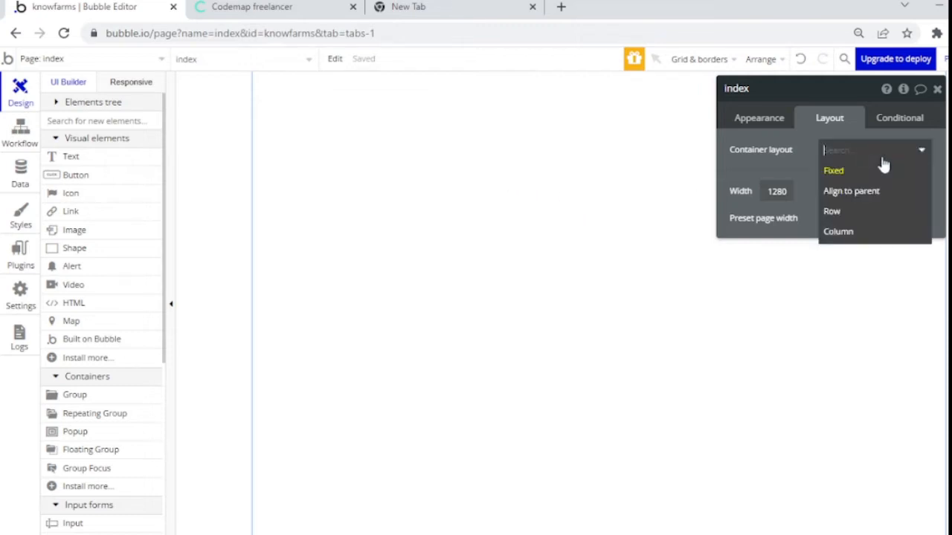
click(845, 231)
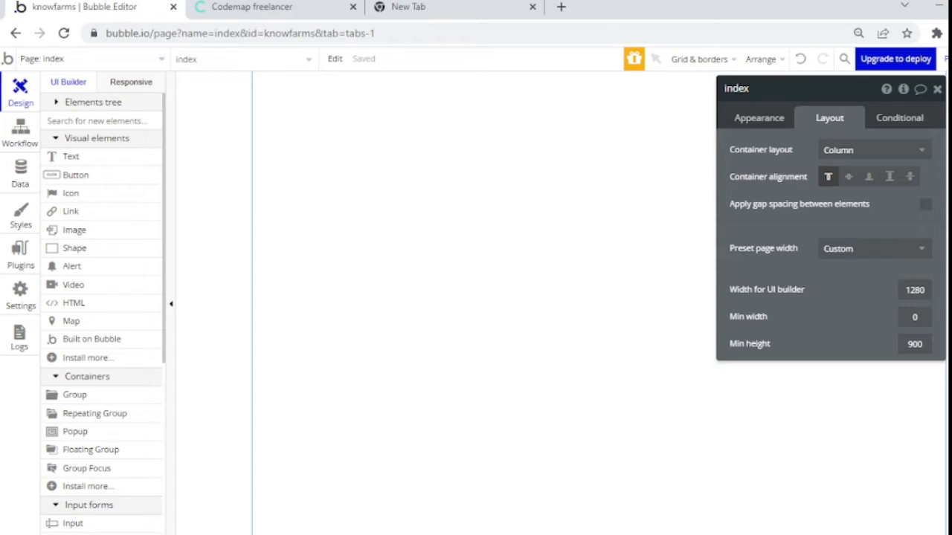
click(937, 89)
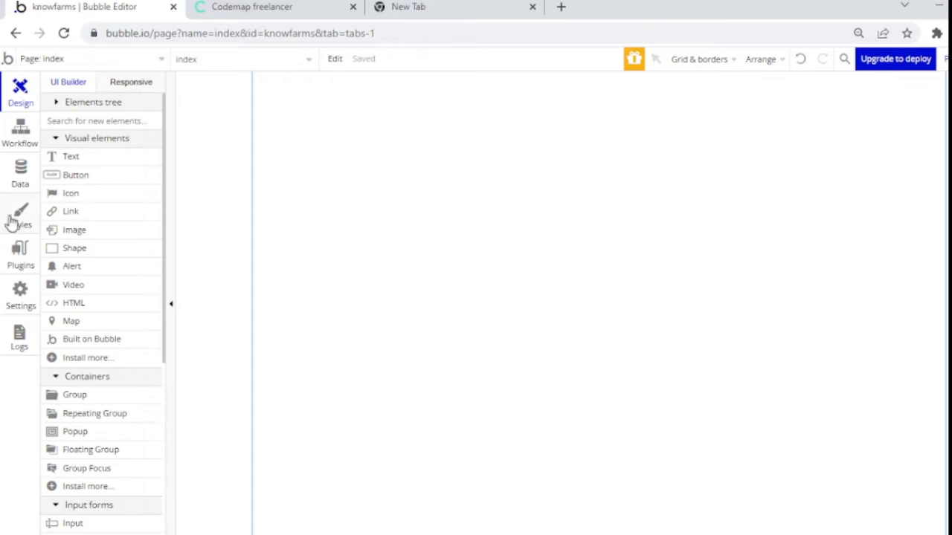
mouse_move(86, 227)
Step: Draw a large group, rename it Group overall and give it a 50 px top margin
drag(166, 272, 159, 317)
click(102, 321)
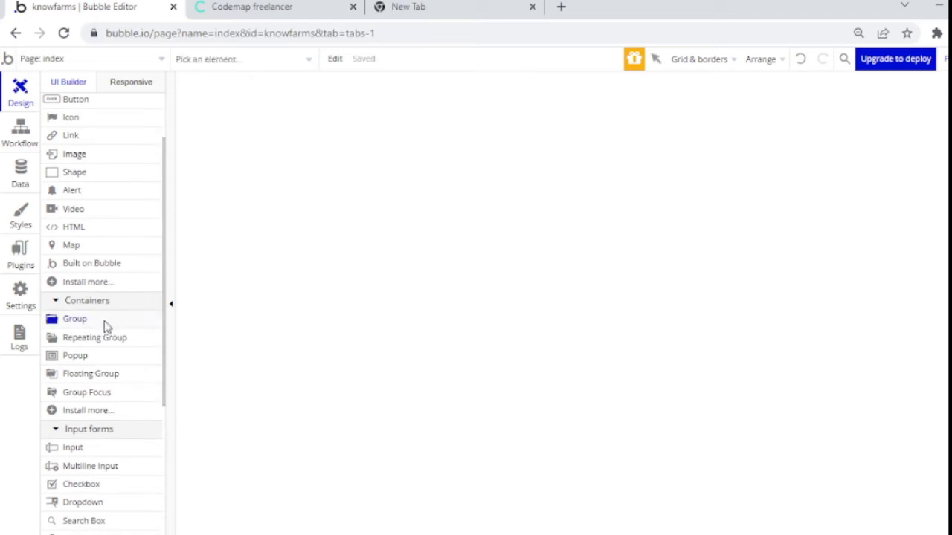
mouse_move(315, 142)
mouse_down()
mouse_move(837, 320)
mouse_move(865, 412)
mouse_up()
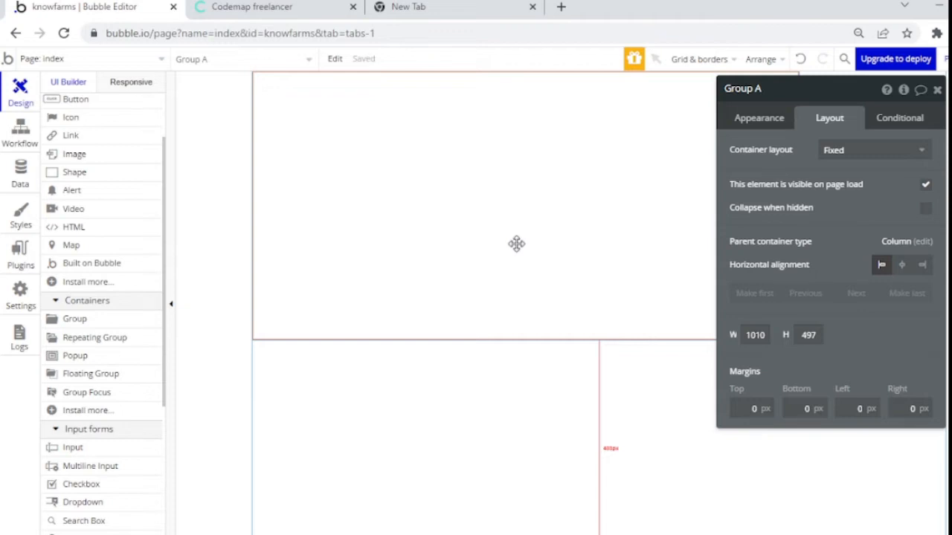
double_click(760, 89)
text(overall)
click(744, 408)
text(5)
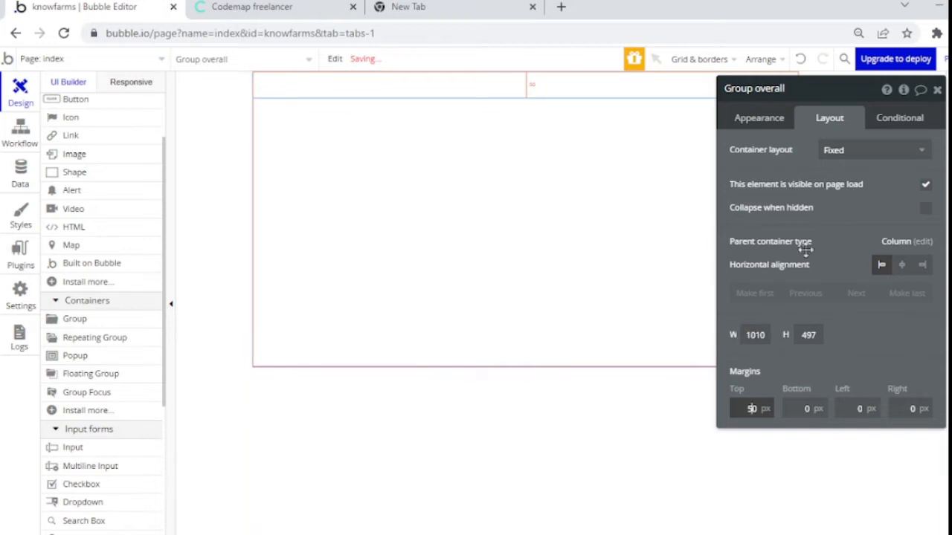
Step: Make Group overall a column container with flexible width, no min width and 960 max width
click(848, 165)
click(850, 232)
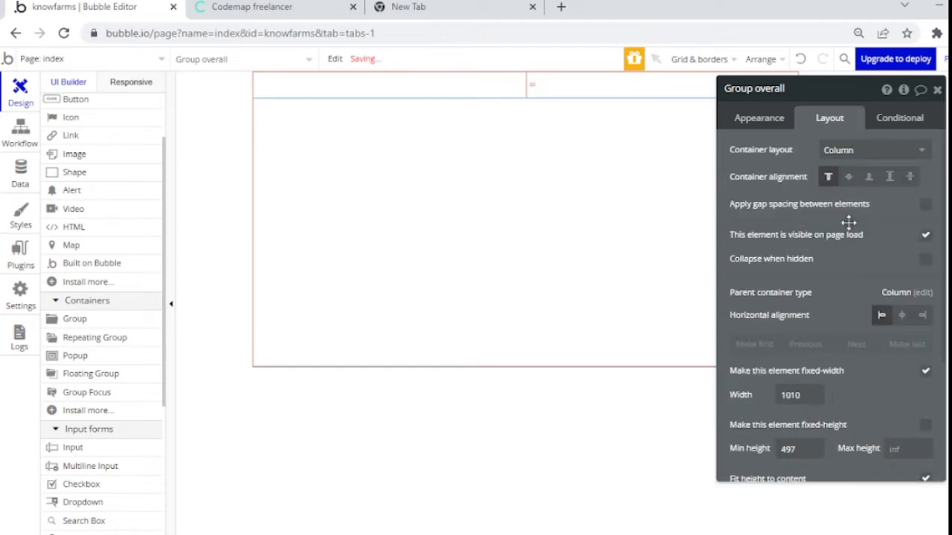
click(925, 372)
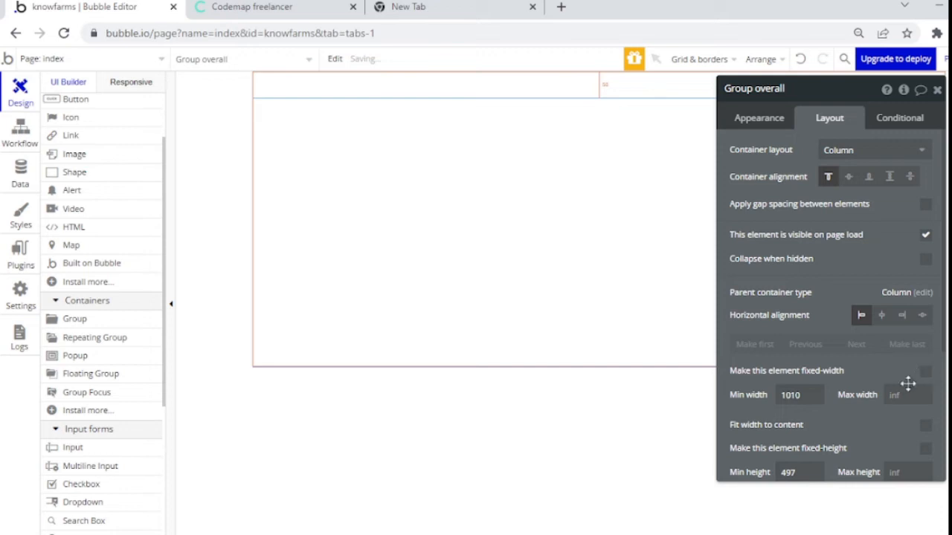
click(801, 394)
drag(801, 394, 734, 387)
key(BackSpace)
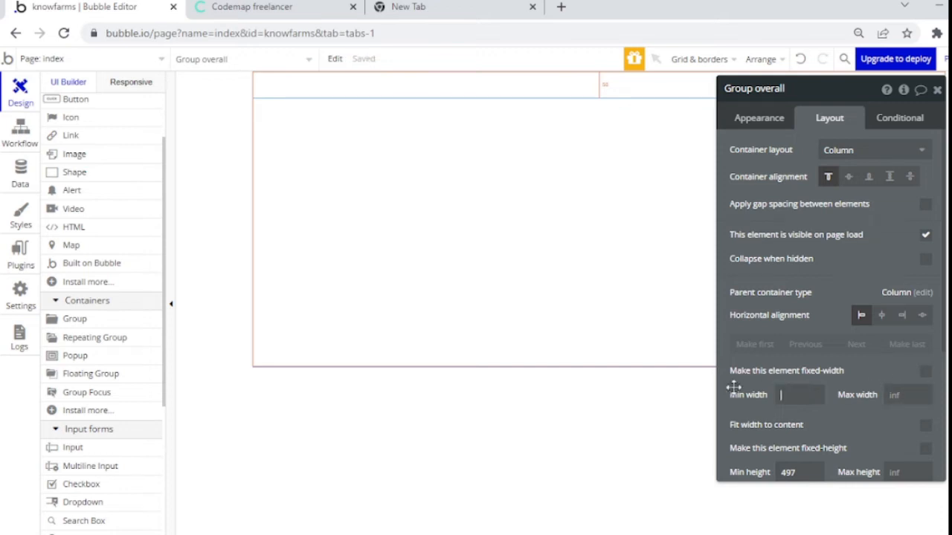
click(911, 395)
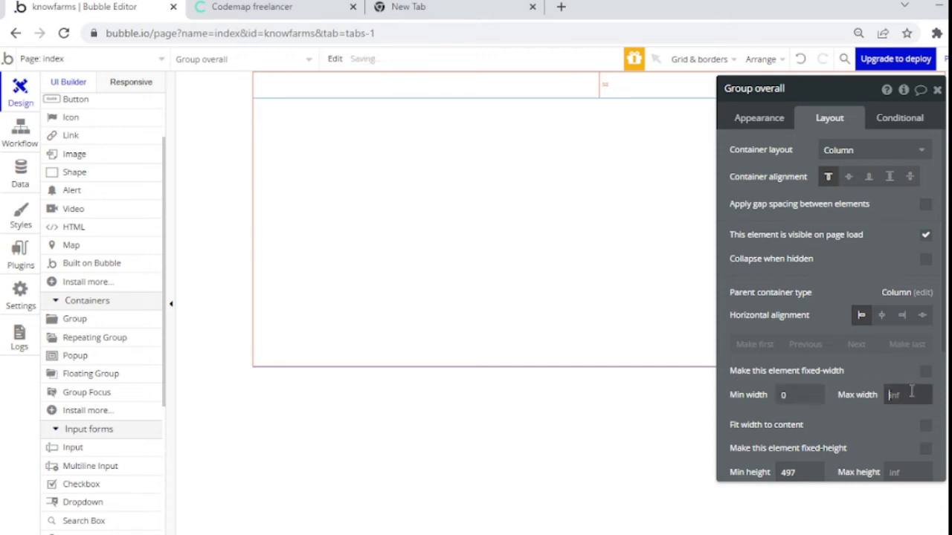
text(960)
click(873, 381)
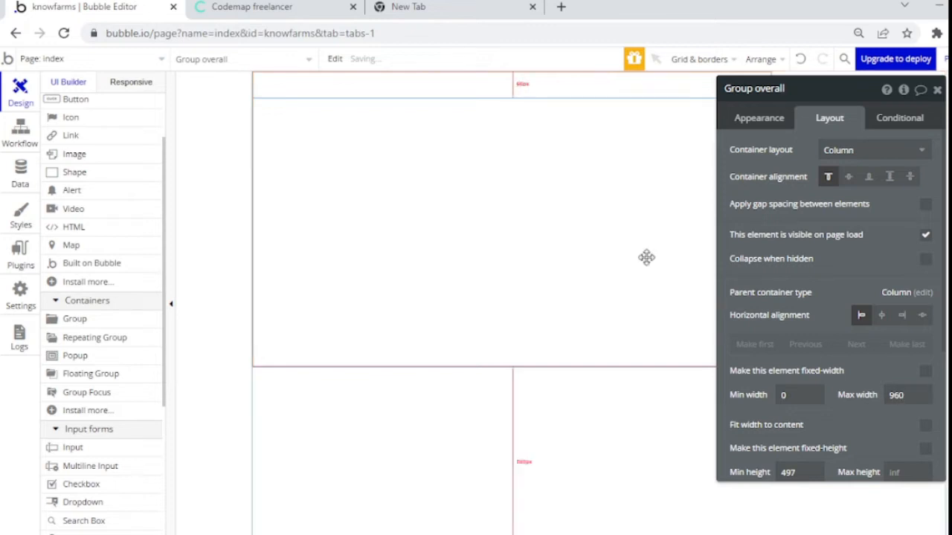
click(852, 177)
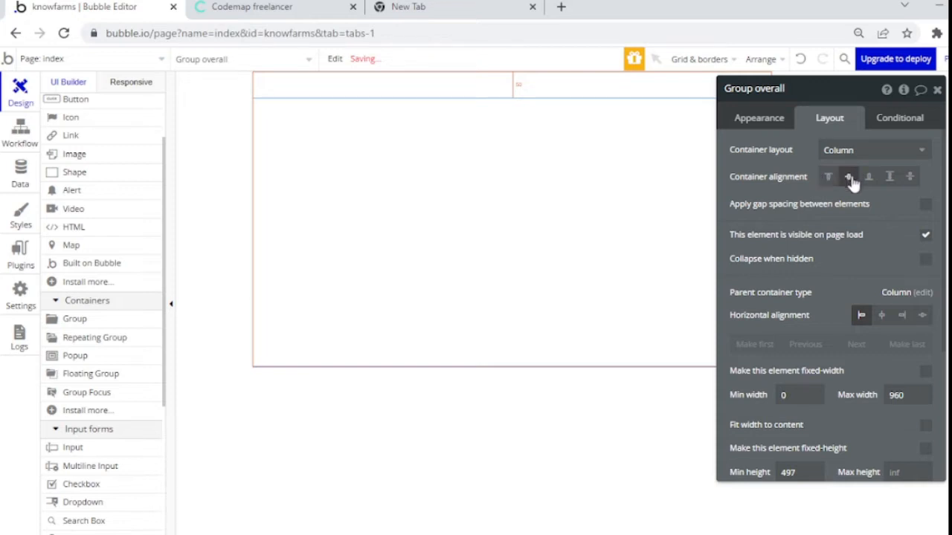
drag(867, 242, 907, 236)
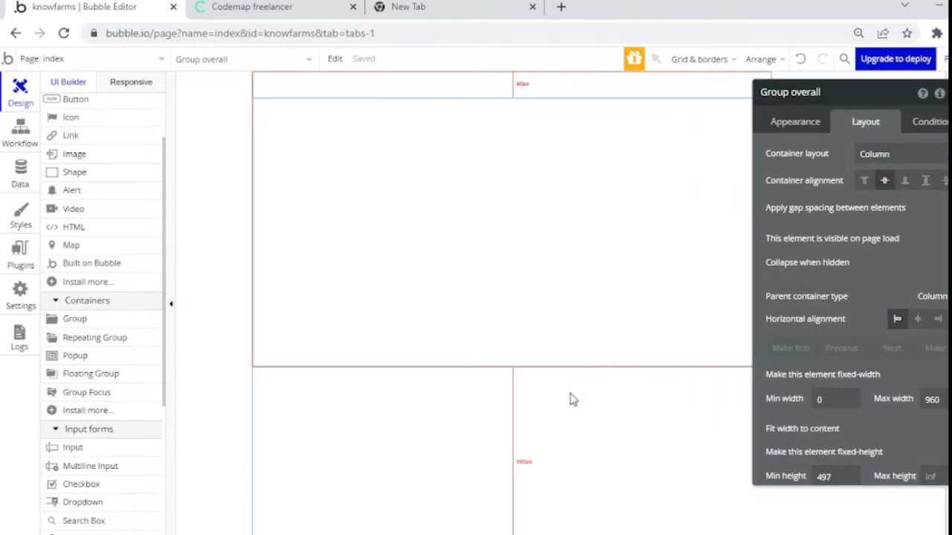
Step: Centre Group overall horizontally on the page
click(568, 409)
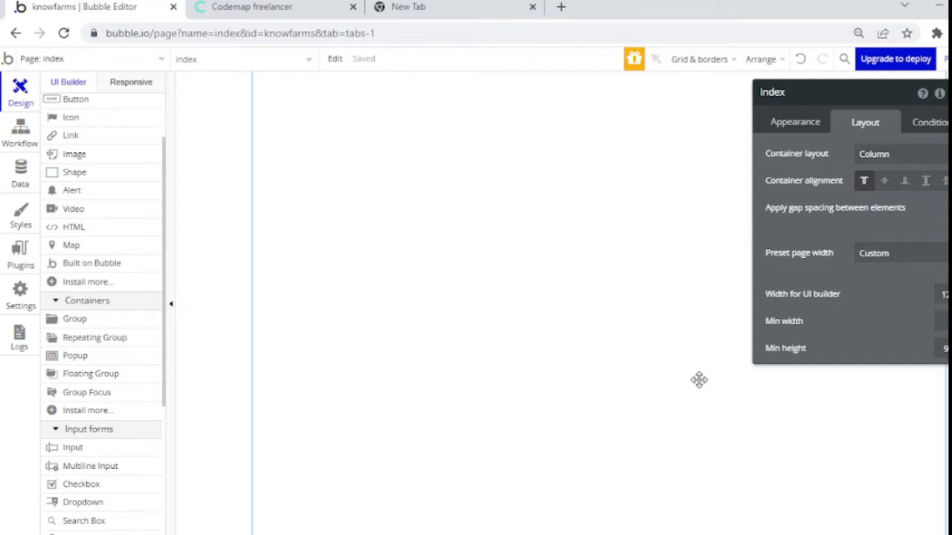
click(332, 310)
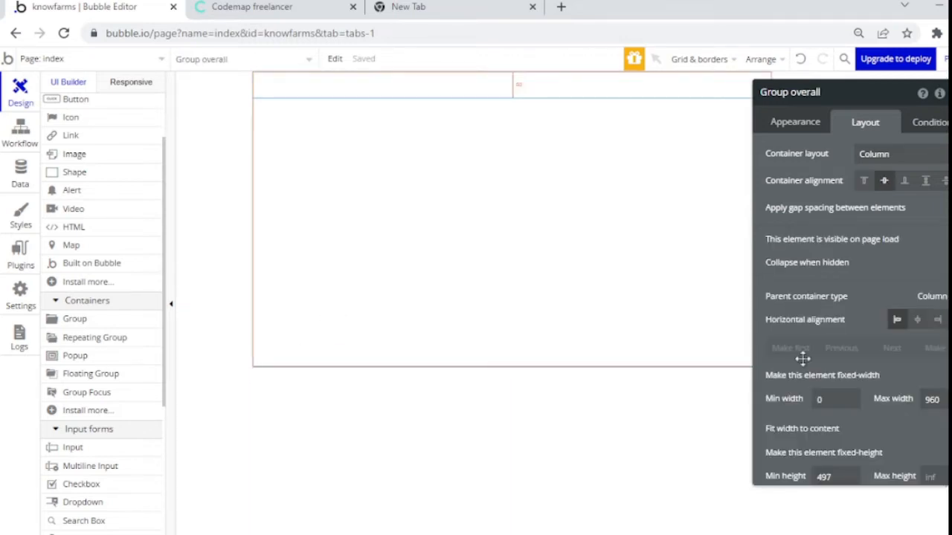
click(917, 319)
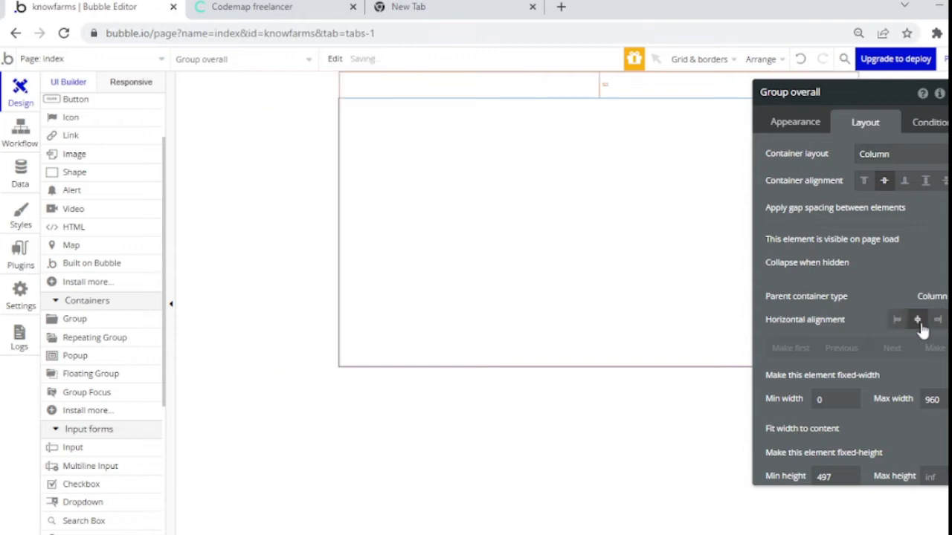
click(950, 93)
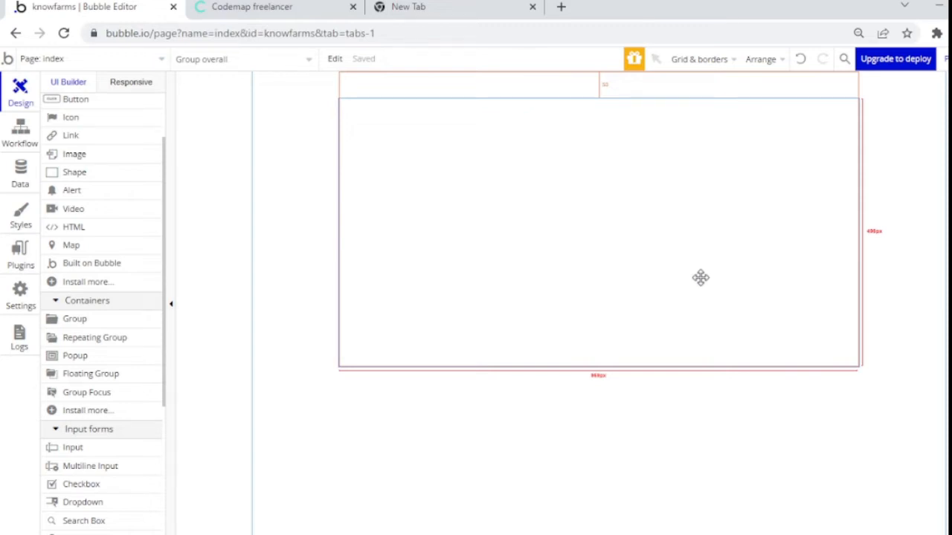
Step: Set Group overall's minimum height to 600 px
double_click(548, 270)
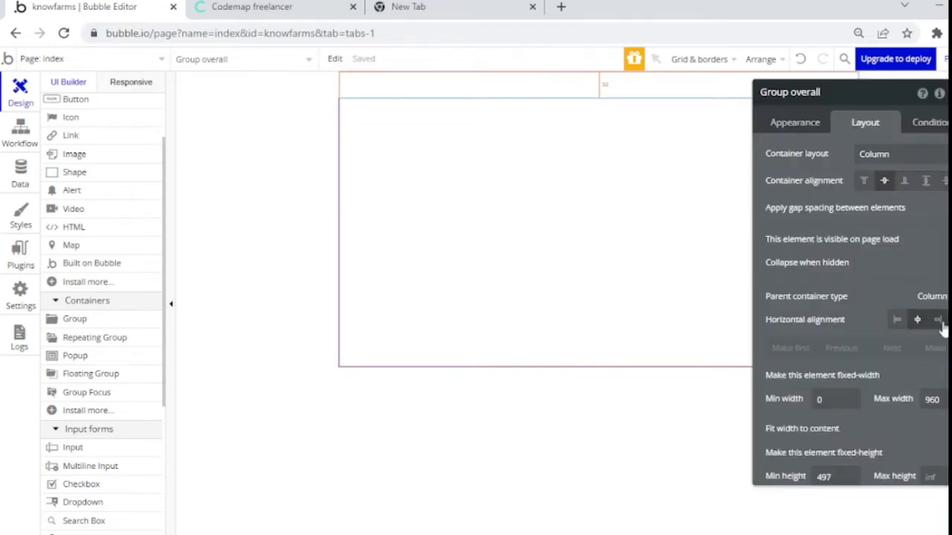
click(843, 475)
scroll(807, 484, down, 3)
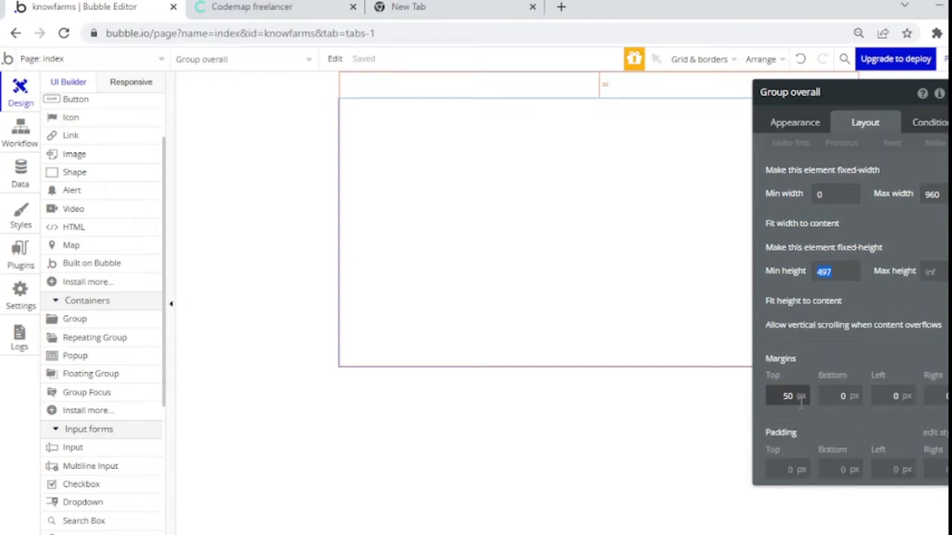
key(BackSpace)
text(600)
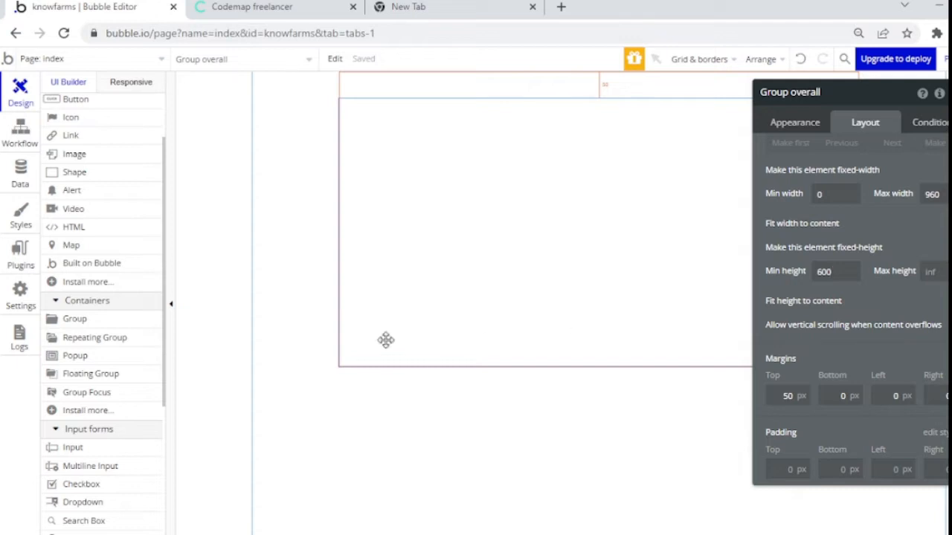
click(332, 324)
click(571, 223)
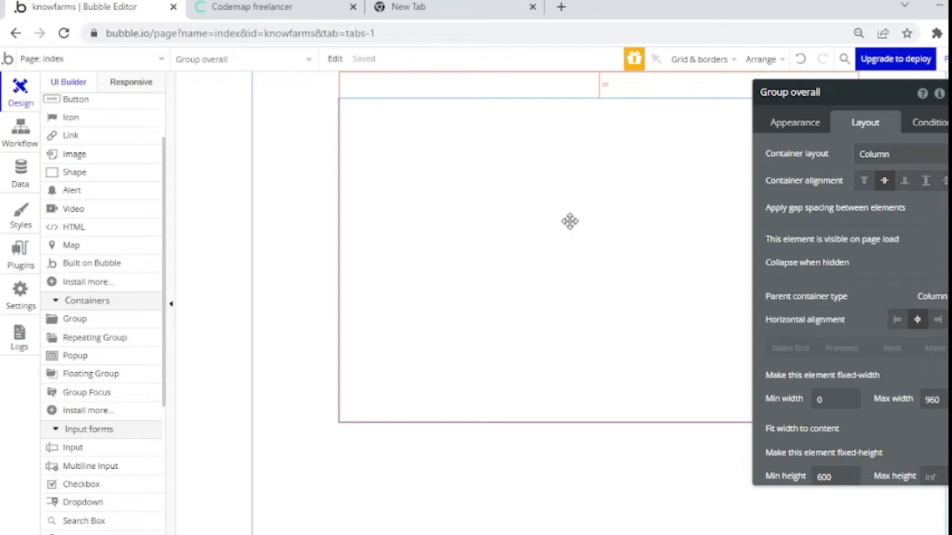
Step: Draw a smaller group inside Group overall and rename it Group login
click(104, 318)
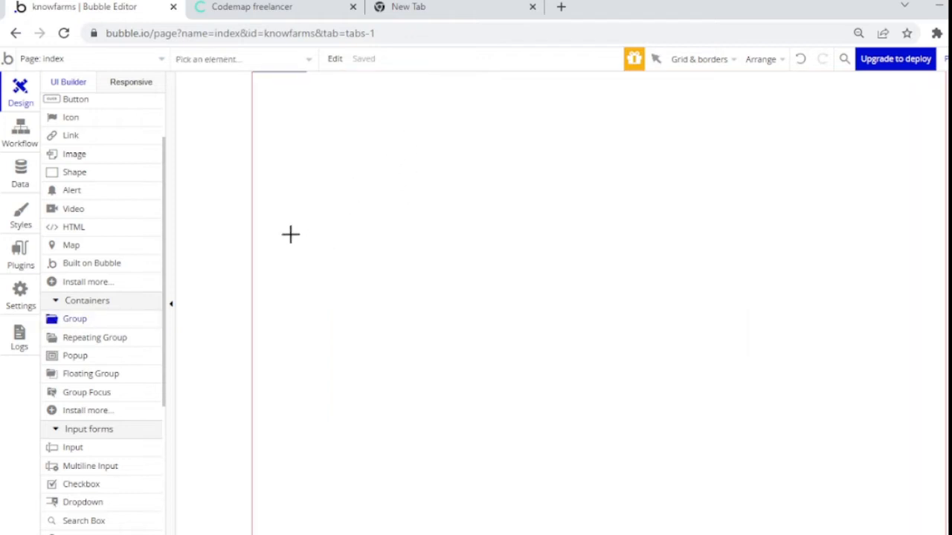
drag(434, 129, 681, 305)
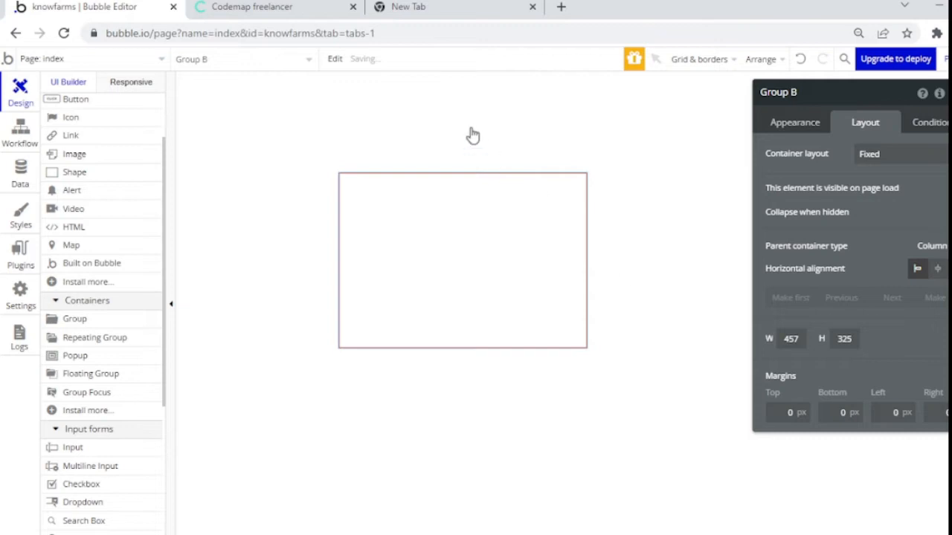
click(473, 135)
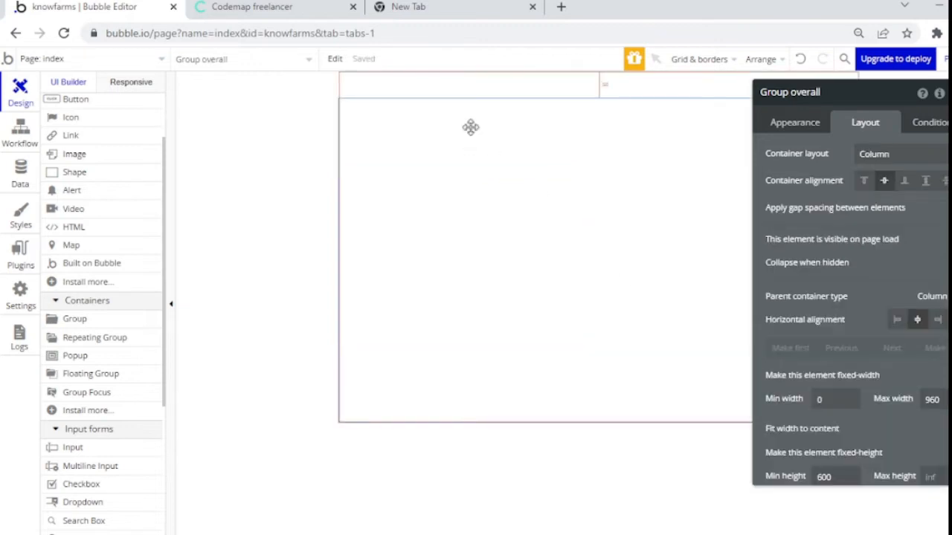
click(394, 220)
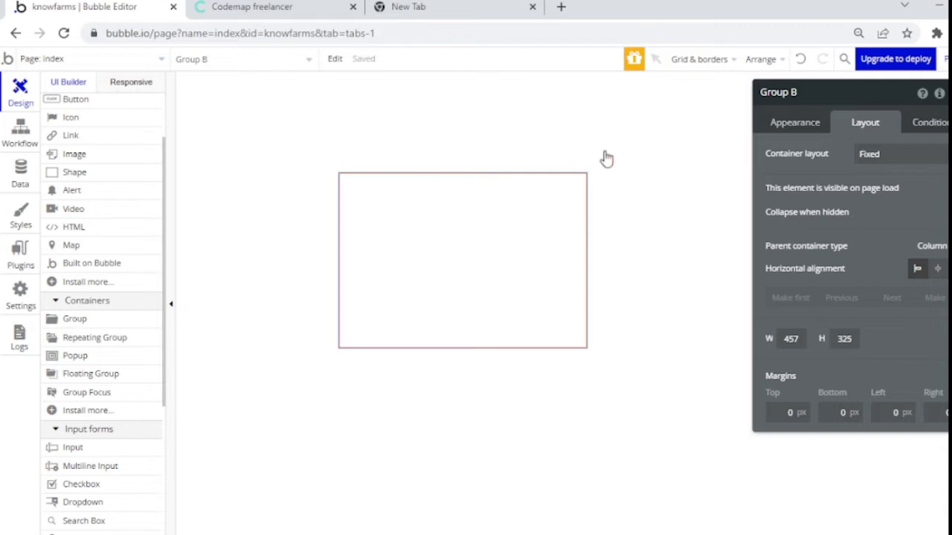
double_click(796, 93)
text(login)
Step: Give Group login a column layout, flexible width up to 640 px, no min width, 400 px min height
click(866, 154)
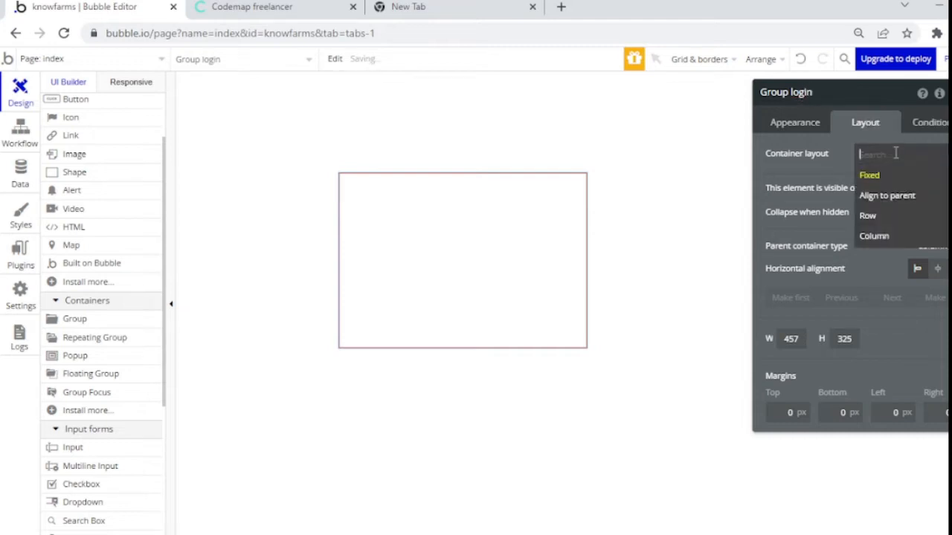
click(878, 236)
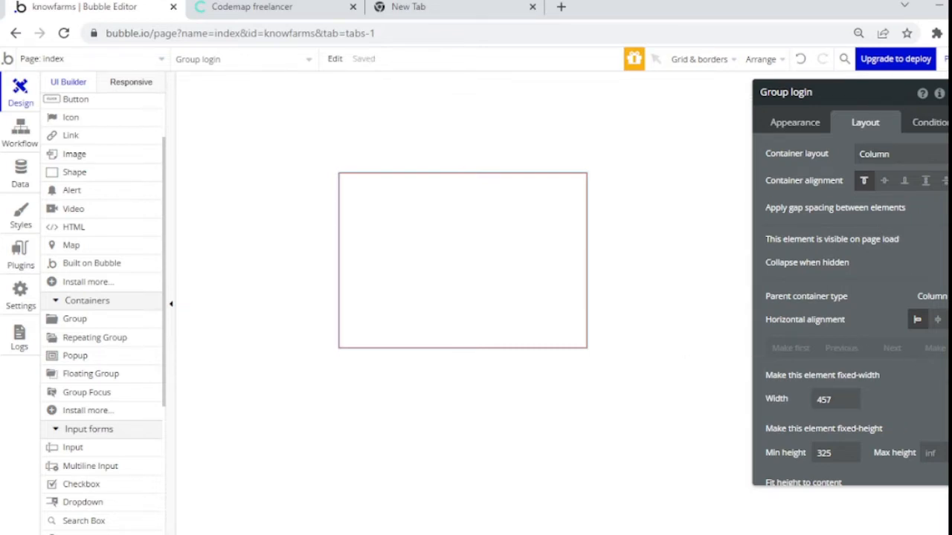
click(940, 375)
text(640)
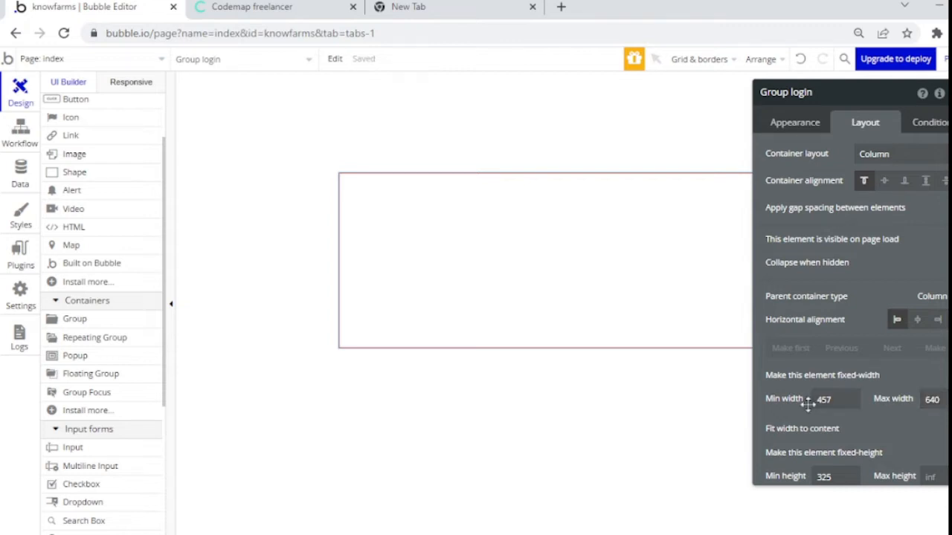
drag(841, 400, 837, 400)
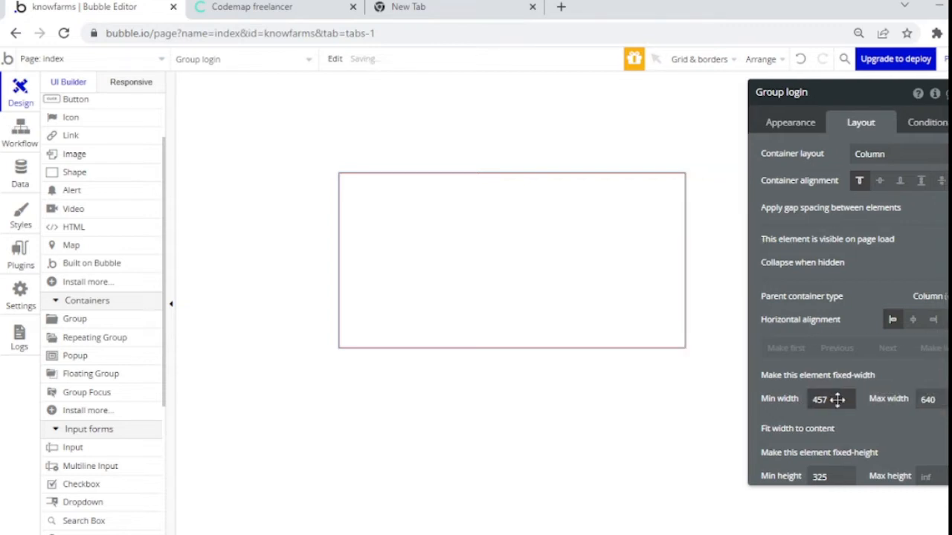
double_click(823, 400)
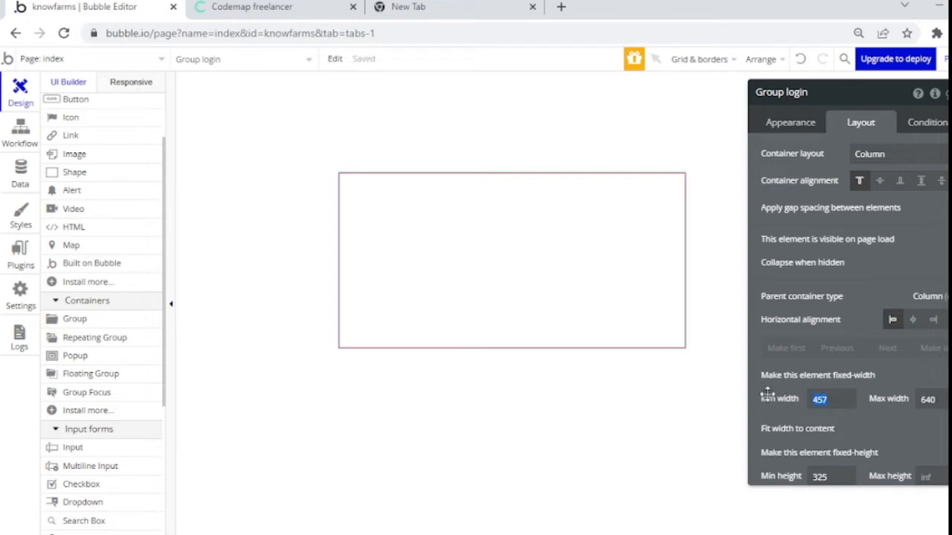
key(BackSpace)
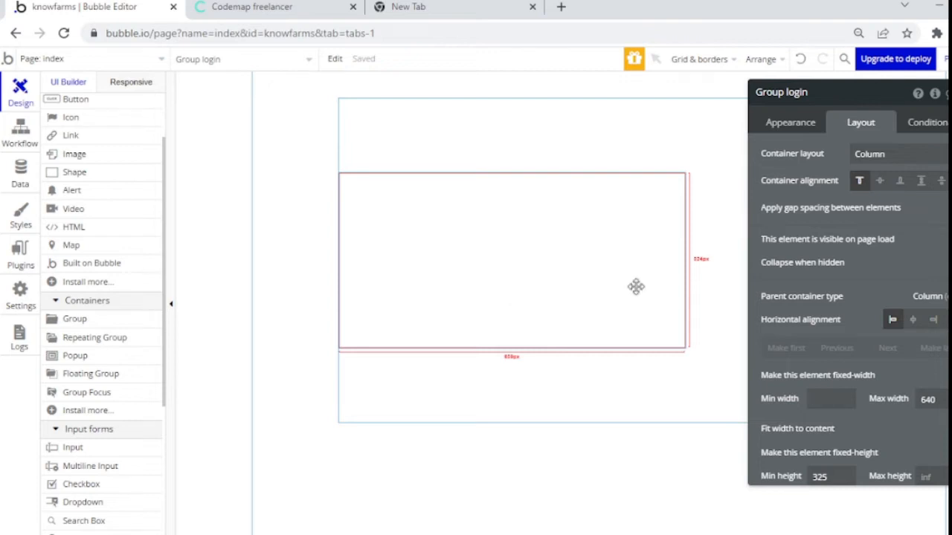
scroll(854, 328, down, 3)
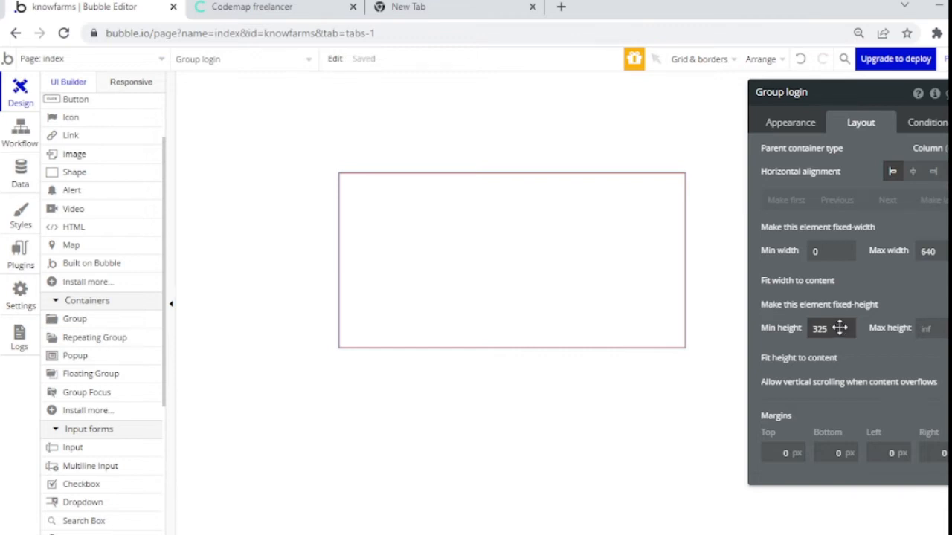
drag(832, 328, 813, 327)
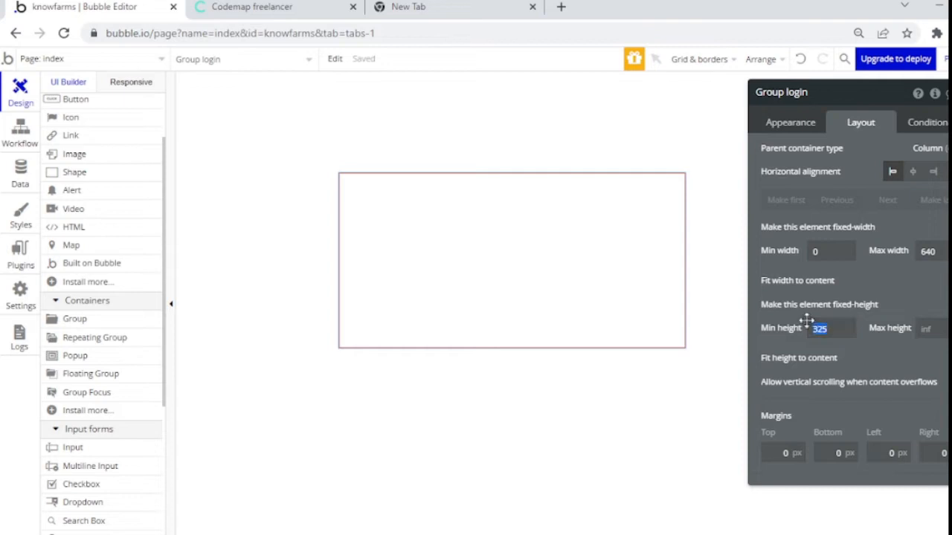
text(400)
Step: Top-align the contents of Group overall
click(470, 137)
click(465, 211)
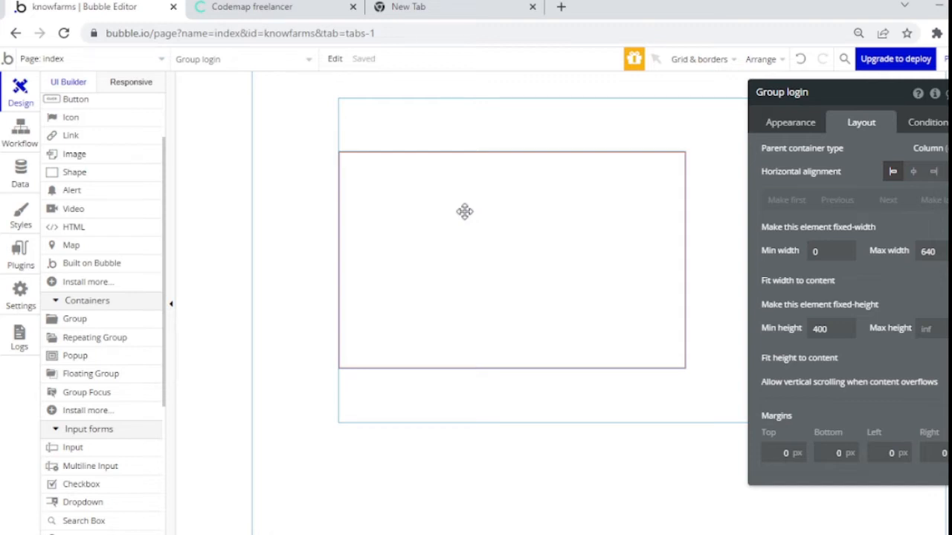
click(435, 117)
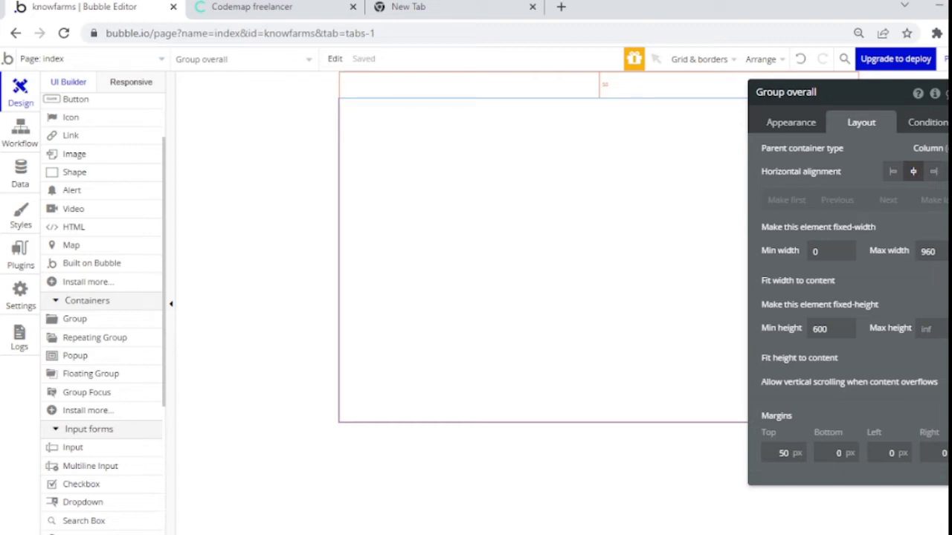
scroll(859, 180, up, 5)
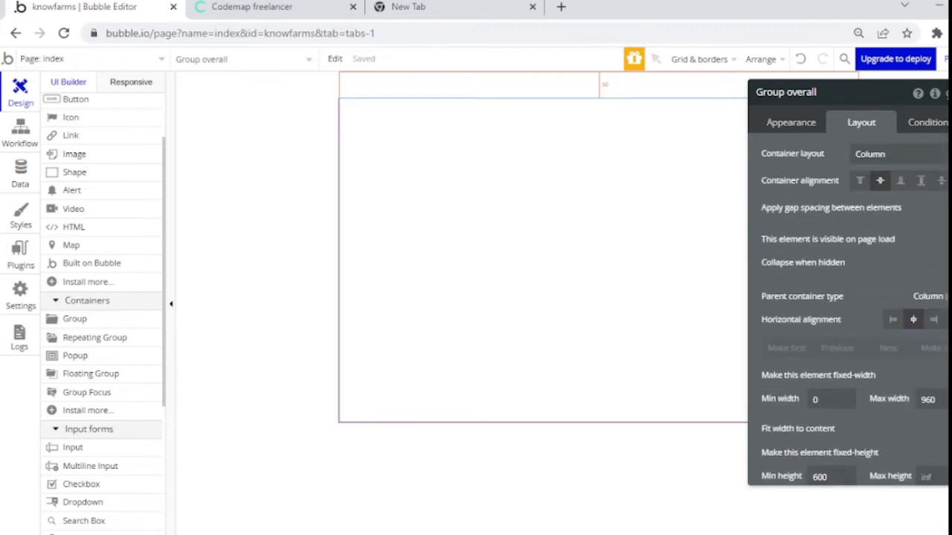
click(859, 180)
click(465, 159)
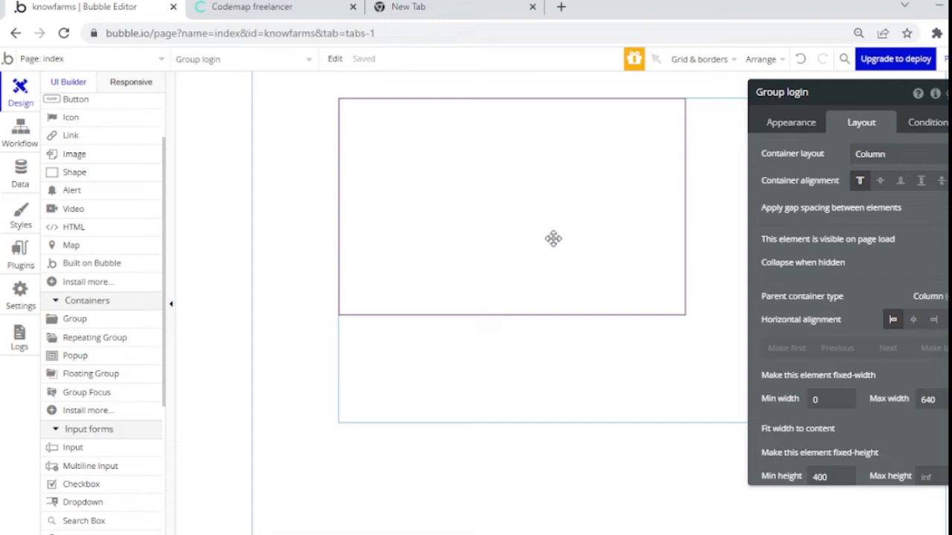
Step: Create a new _wireframe style for Group overall and open it in the style editor
click(480, 344)
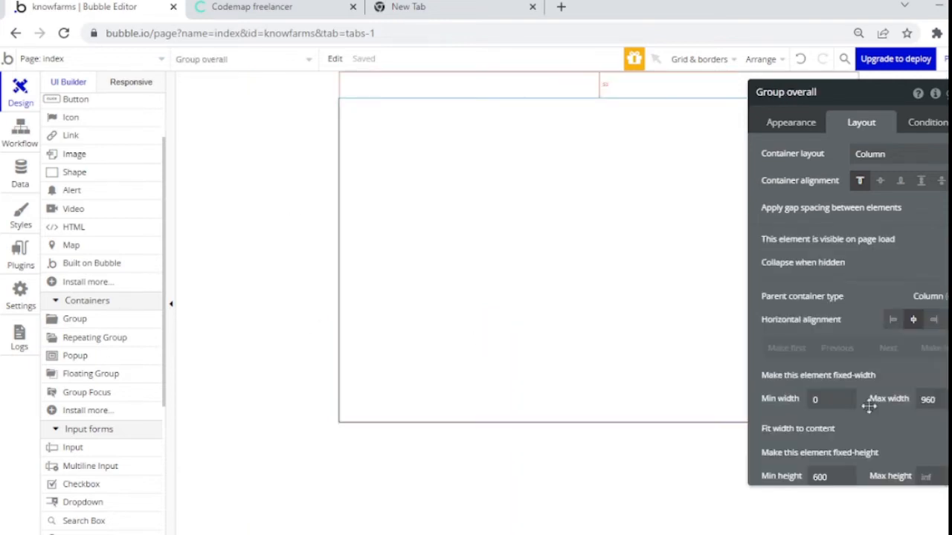
click(798, 124)
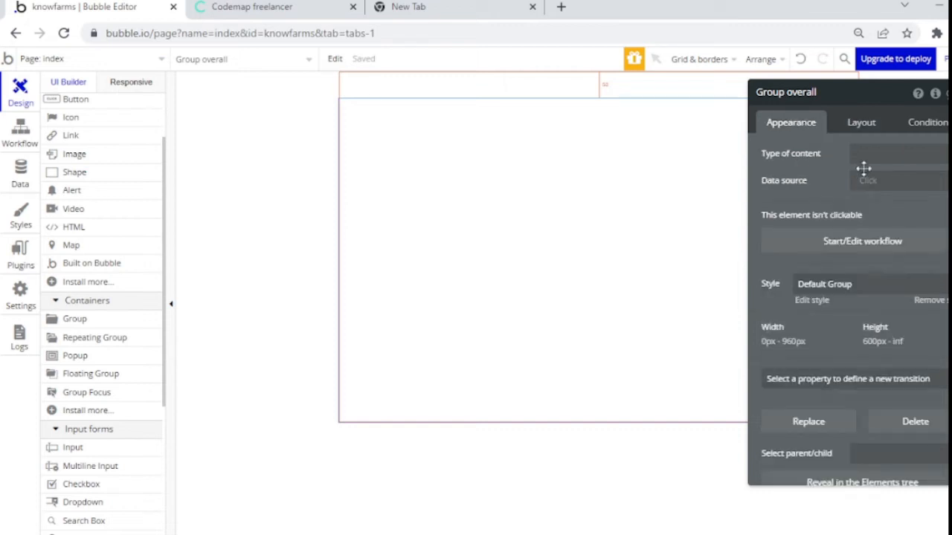
click(900, 284)
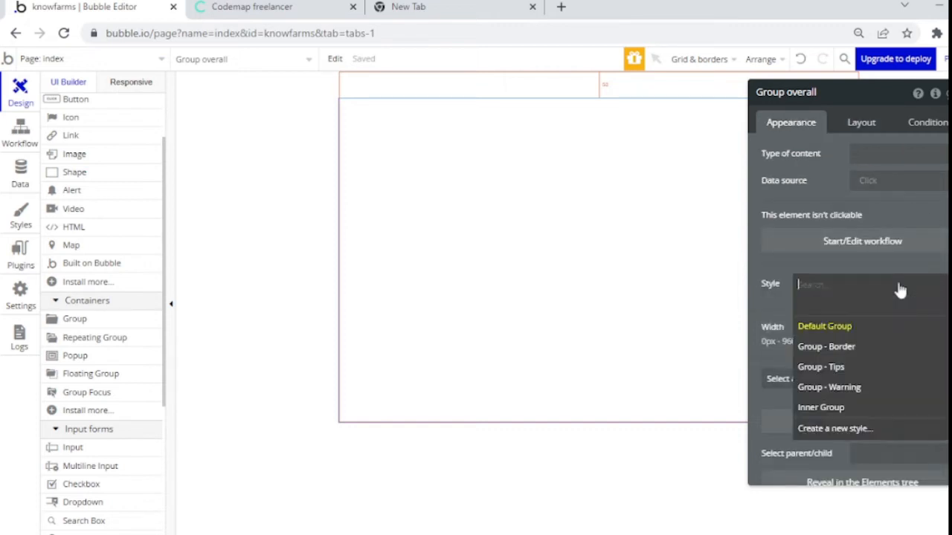
click(871, 430)
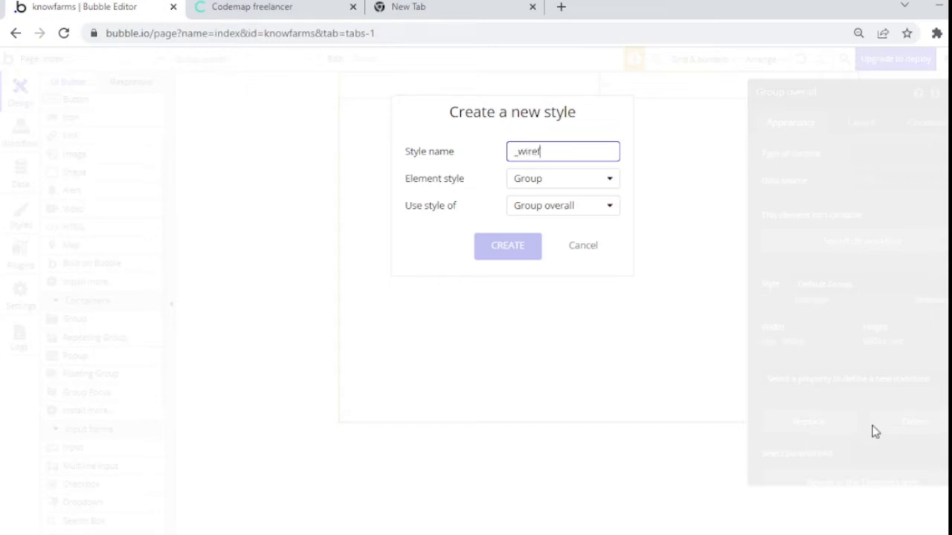
click(508, 246)
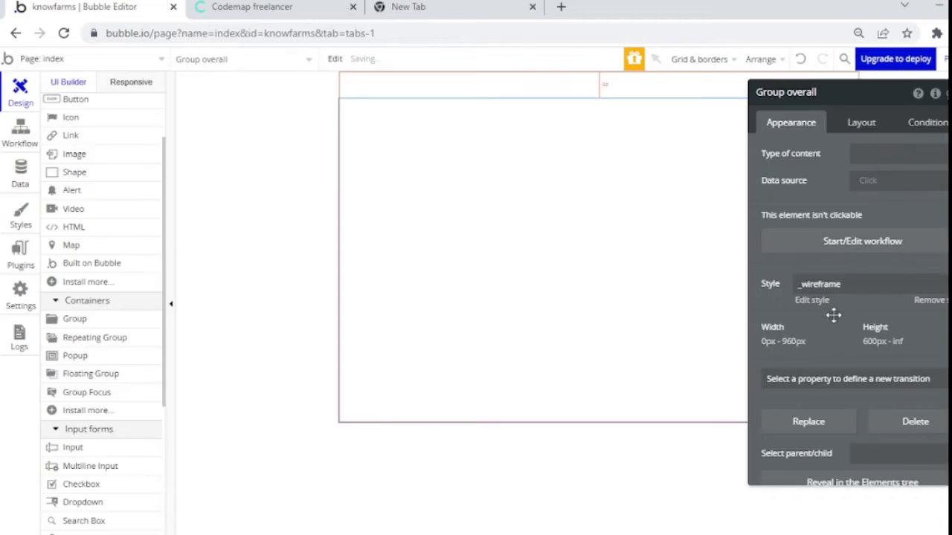
click(812, 300)
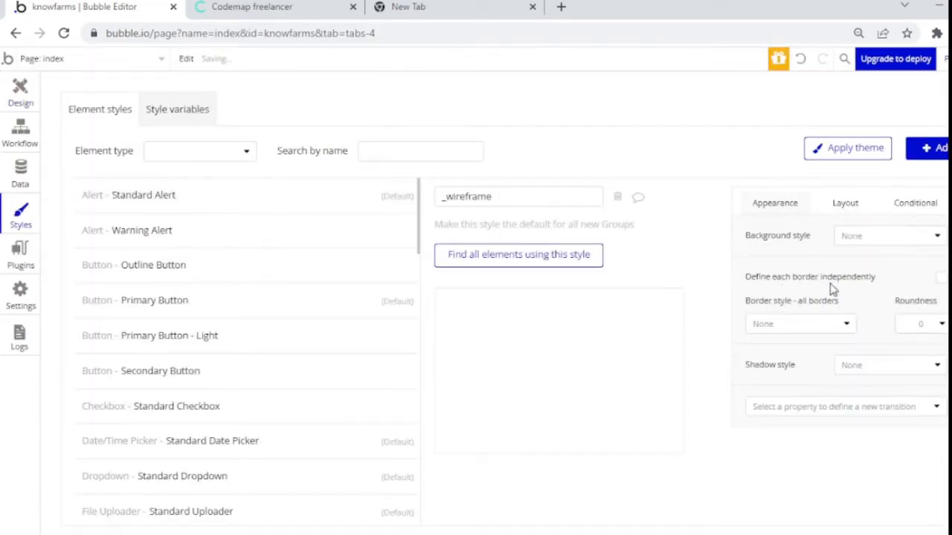
Step: Set the _wireframe background to a flat Primary colour, softened to a pale low-opacity tint
click(893, 238)
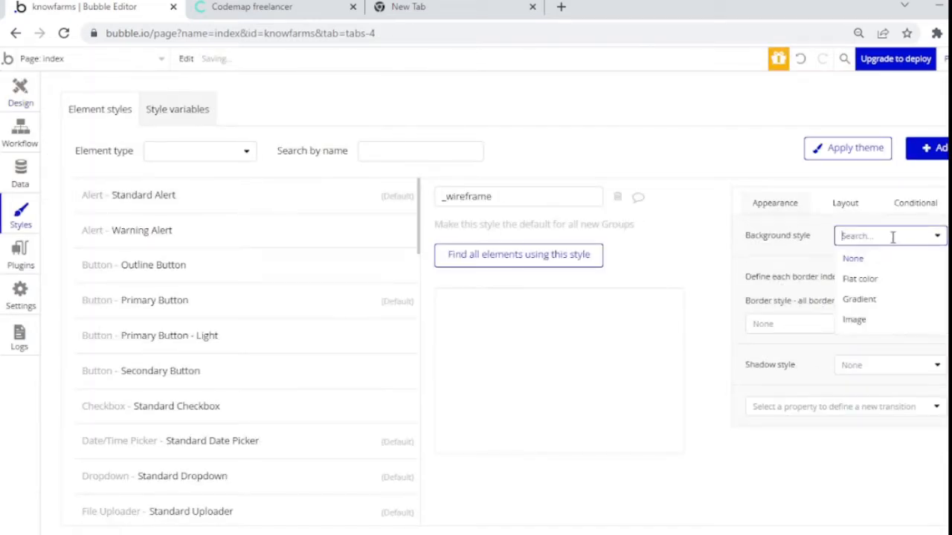
click(863, 280)
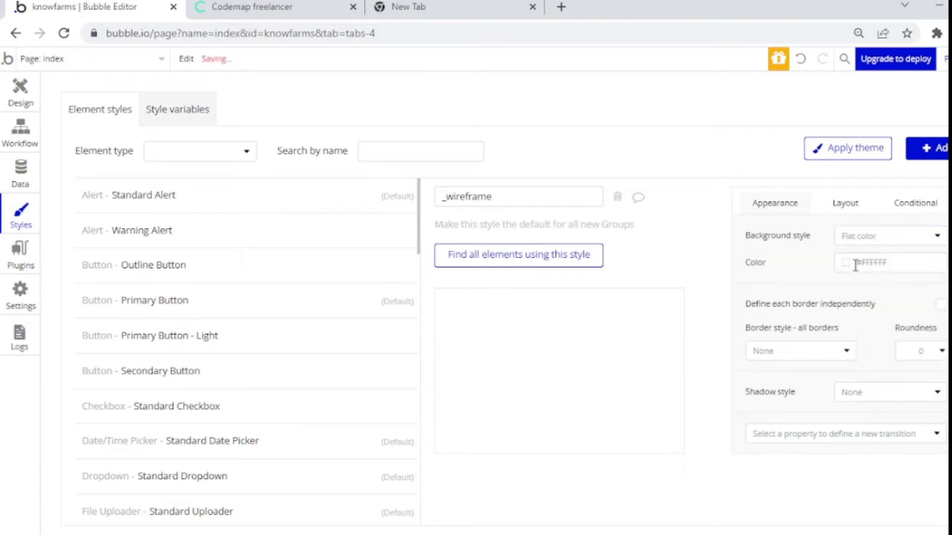
click(846, 270)
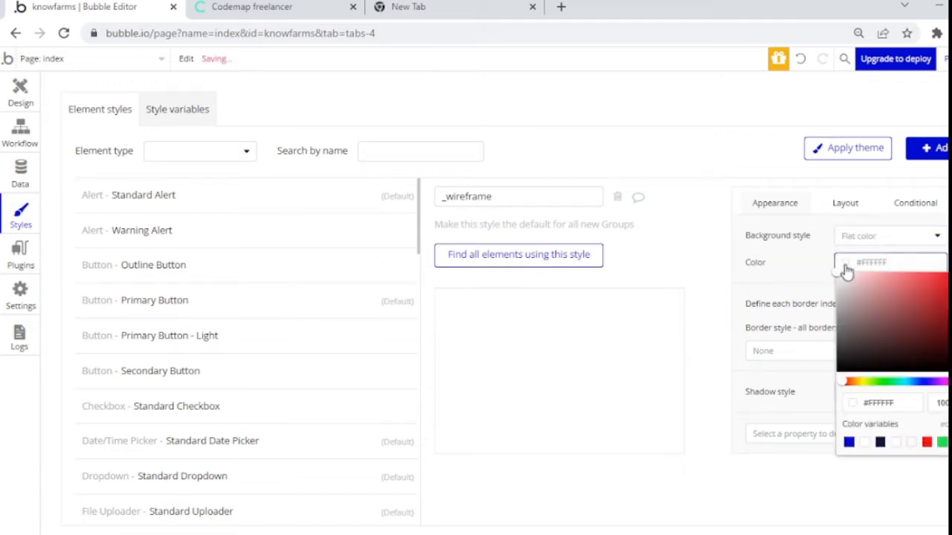
click(849, 443)
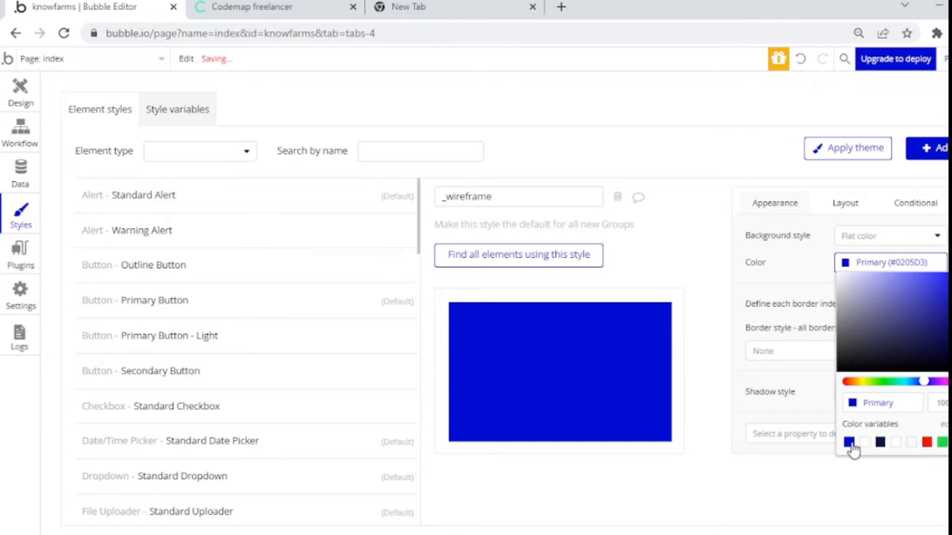
click(836, 301)
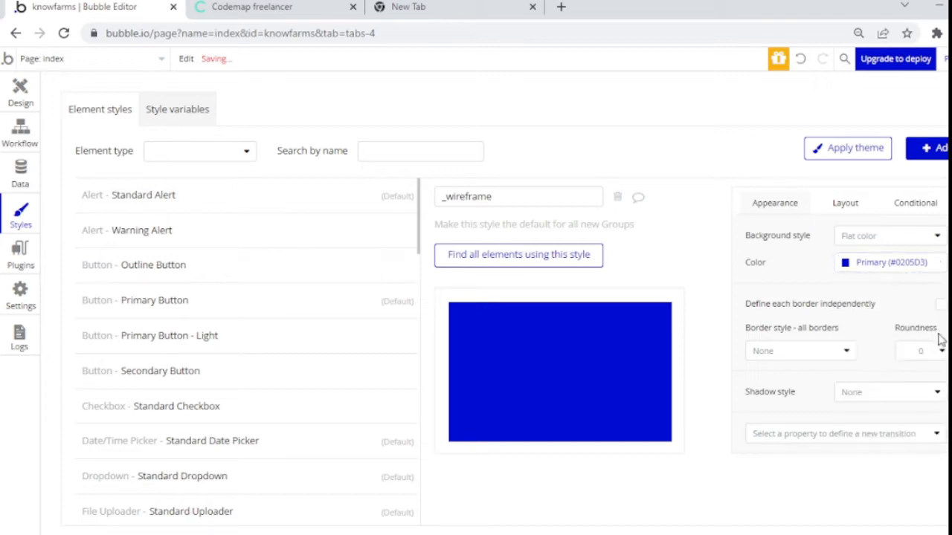
click(848, 273)
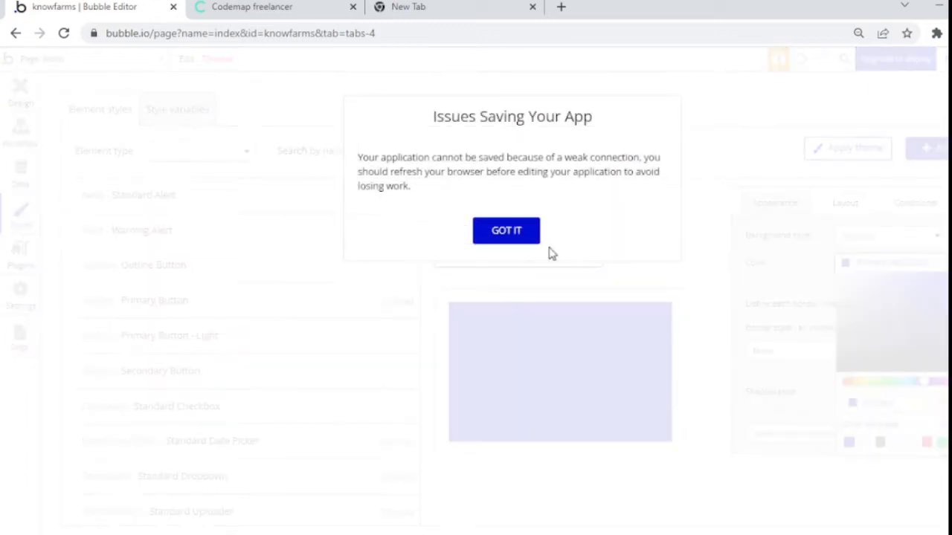
click(513, 230)
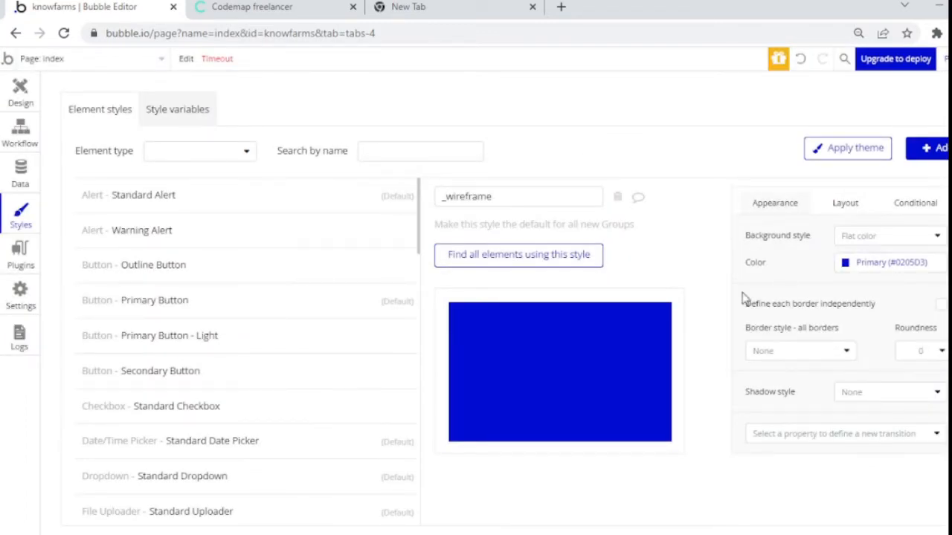
click(847, 269)
click(772, 313)
click(847, 266)
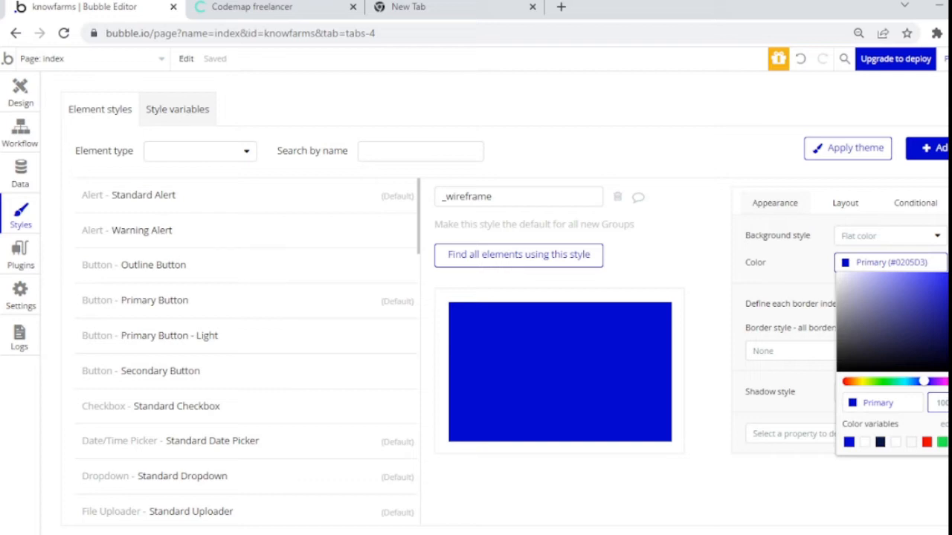
click(910, 406)
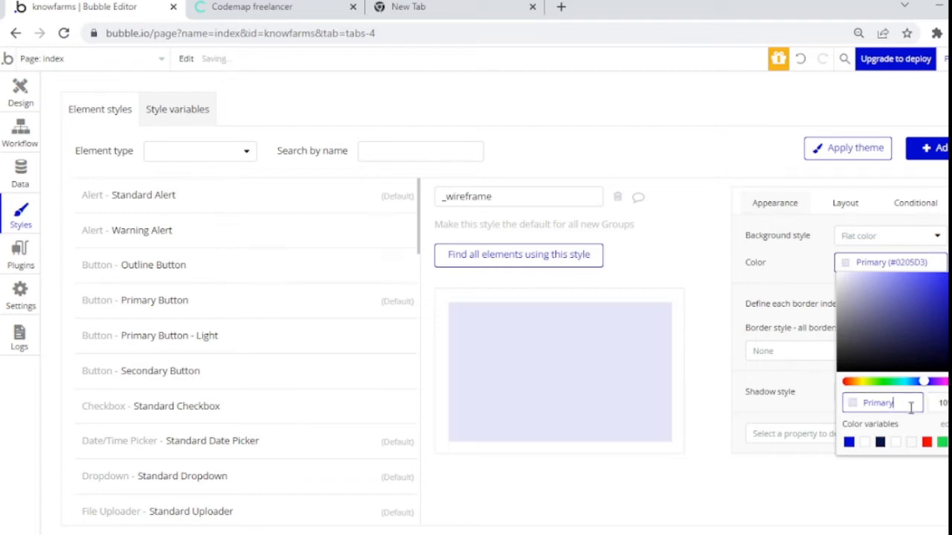
click(806, 252)
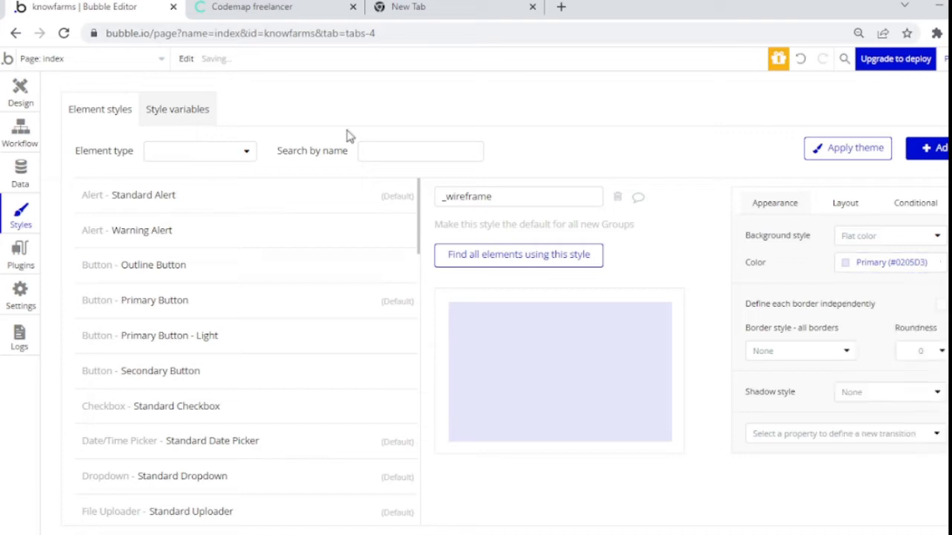
Step: Apply the _wireframe style to Group login and centre it horizontally within Group overall
click(14, 98)
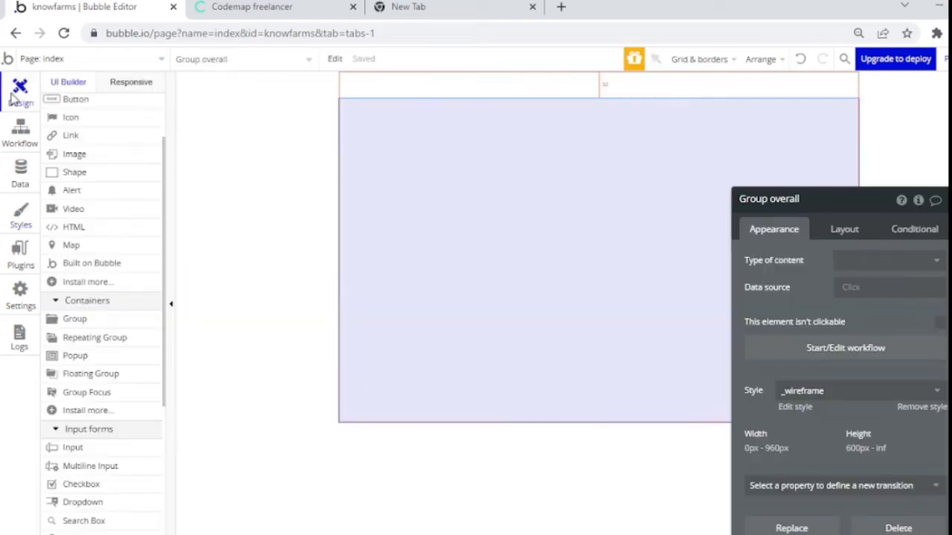
click(510, 220)
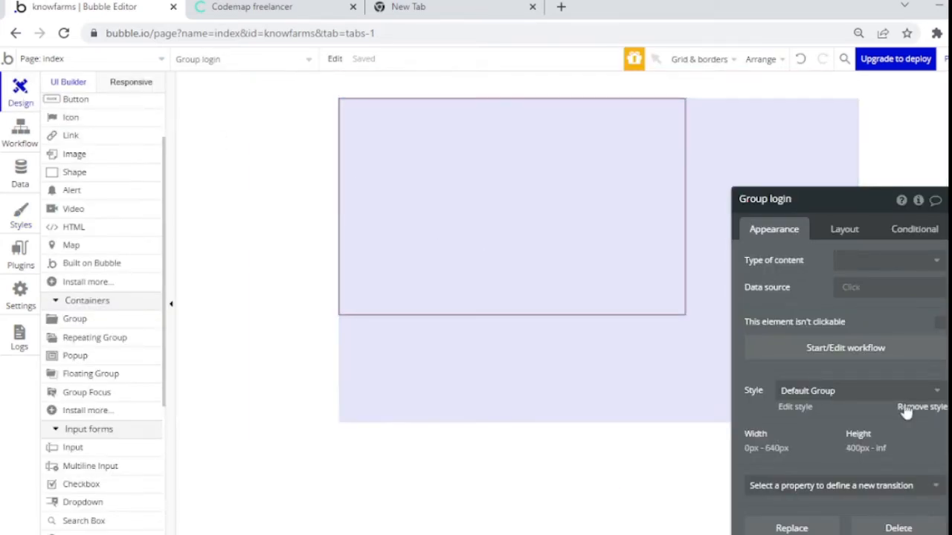
click(924, 394)
click(855, 433)
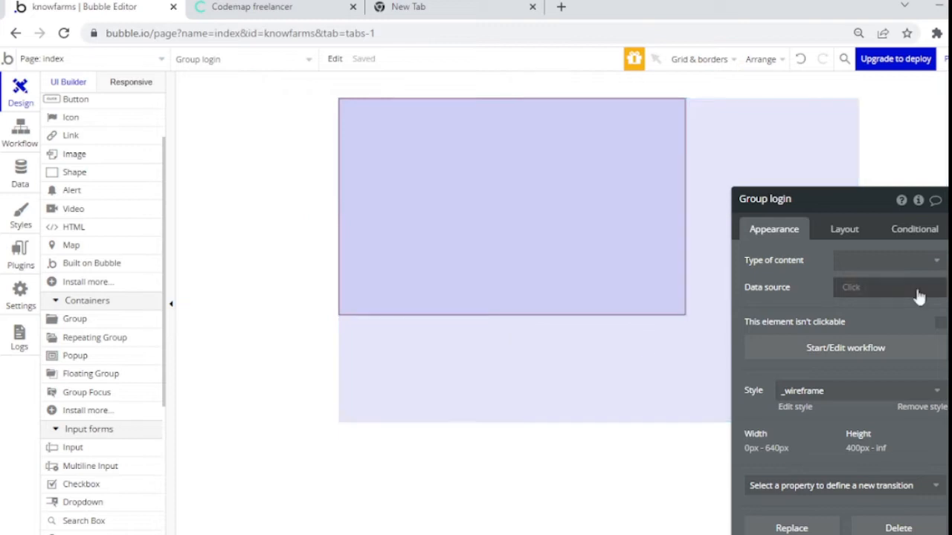
scroll(930, 360, down, 1)
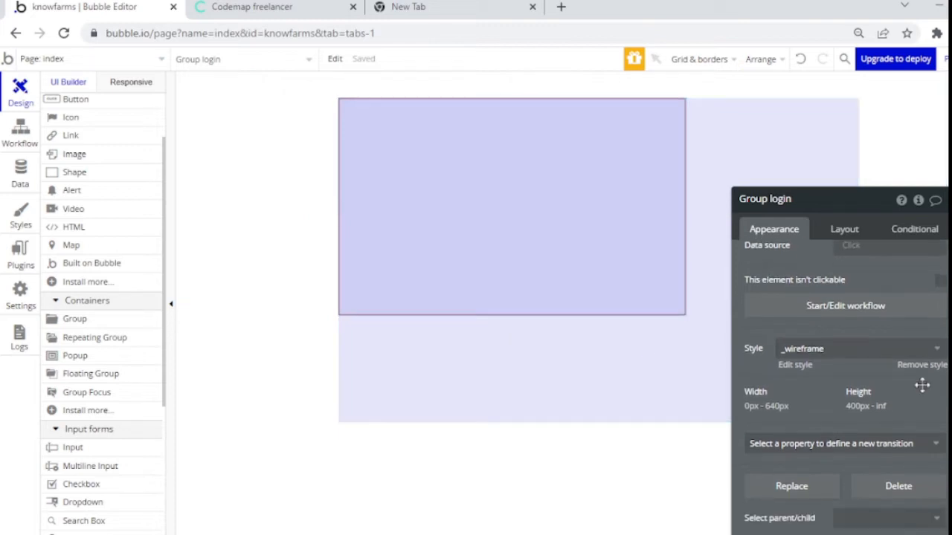
scroll(893, 297, up, 1)
click(847, 231)
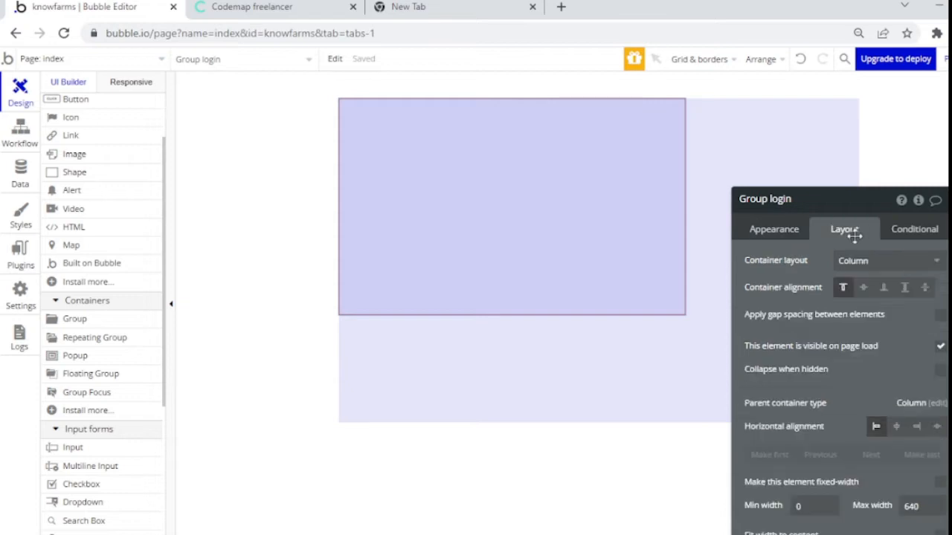
click(896, 426)
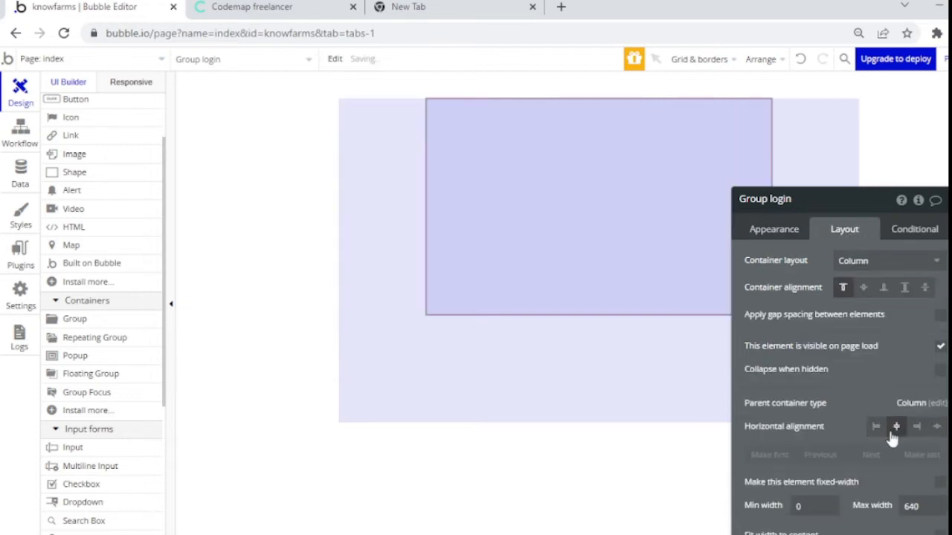
Step: Place Image A inside Group login, 250 px wide with 150 px min height, centred horizontally
click(82, 155)
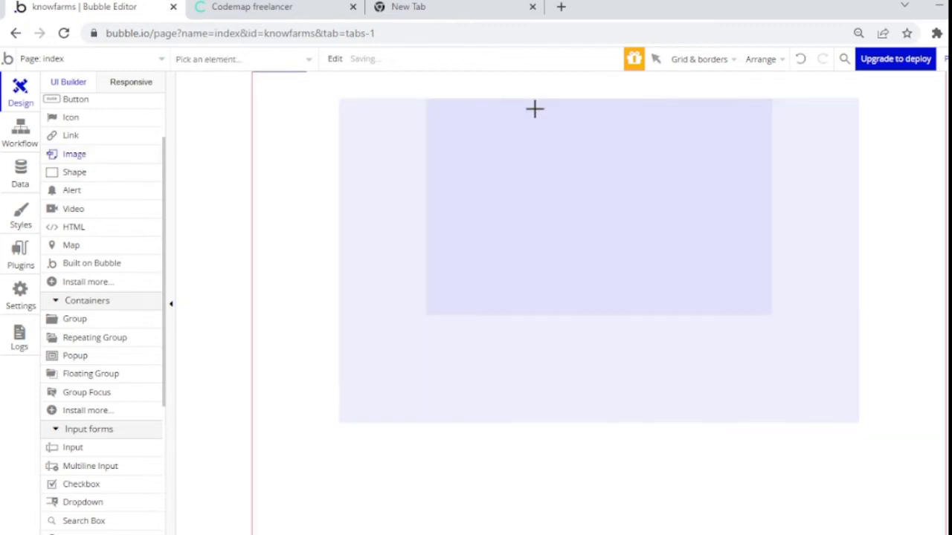
drag(534, 110, 673, 184)
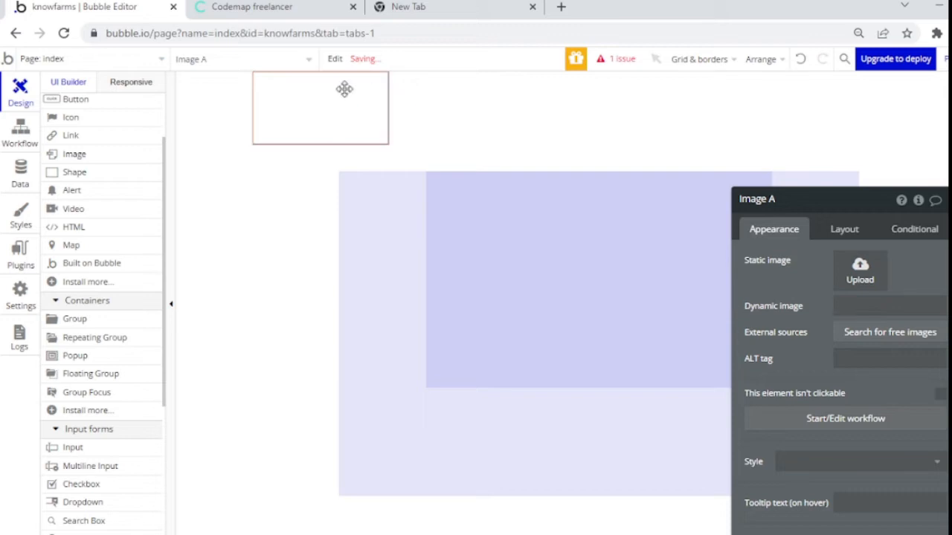
key(Delete)
click(564, 173)
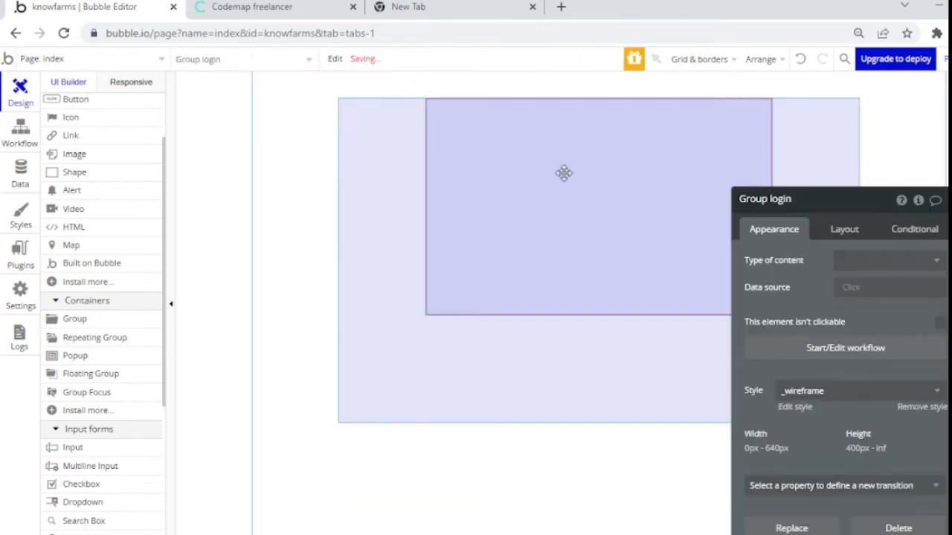
key(ctrl+z)
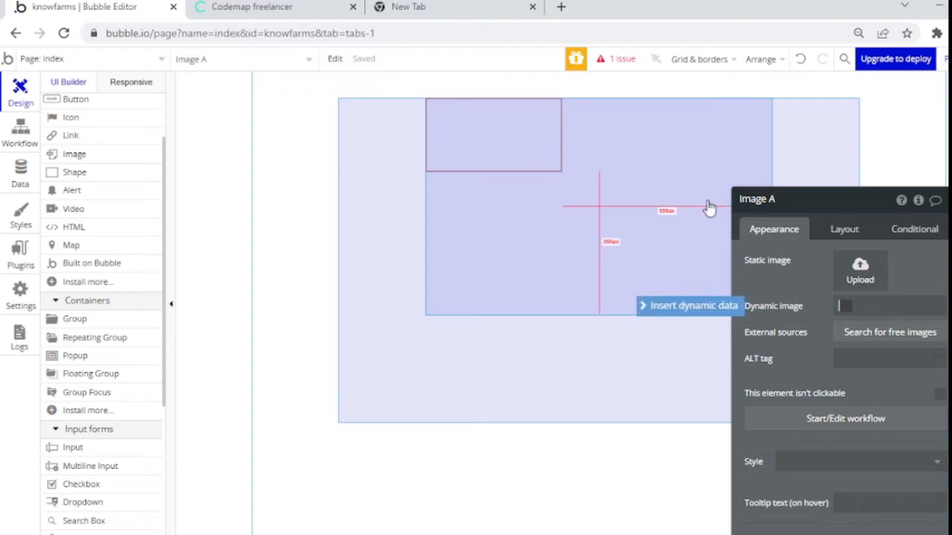
click(842, 236)
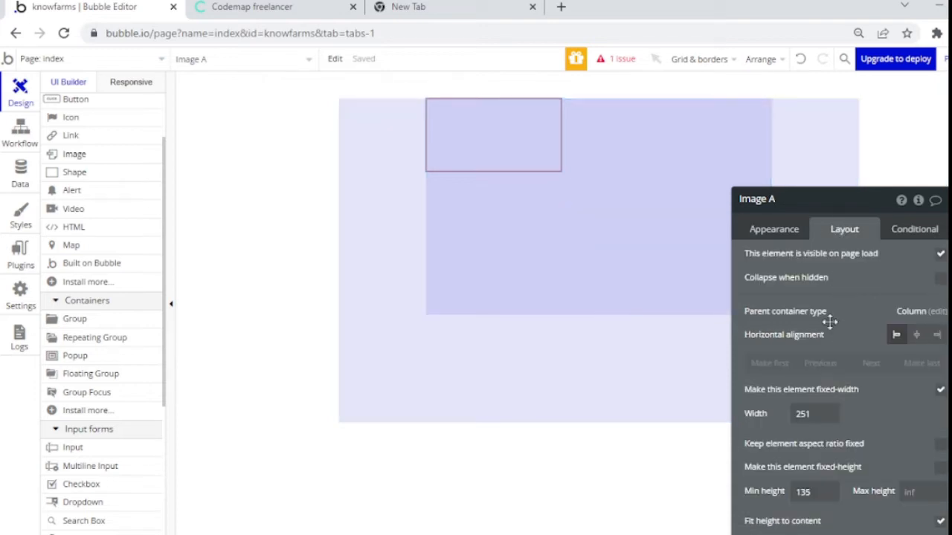
drag(787, 311, 744, 309)
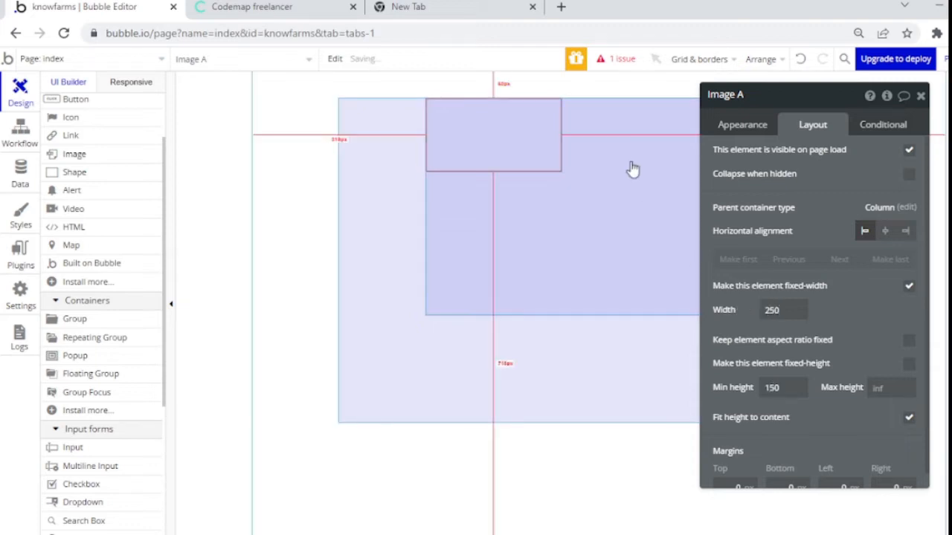
click(884, 232)
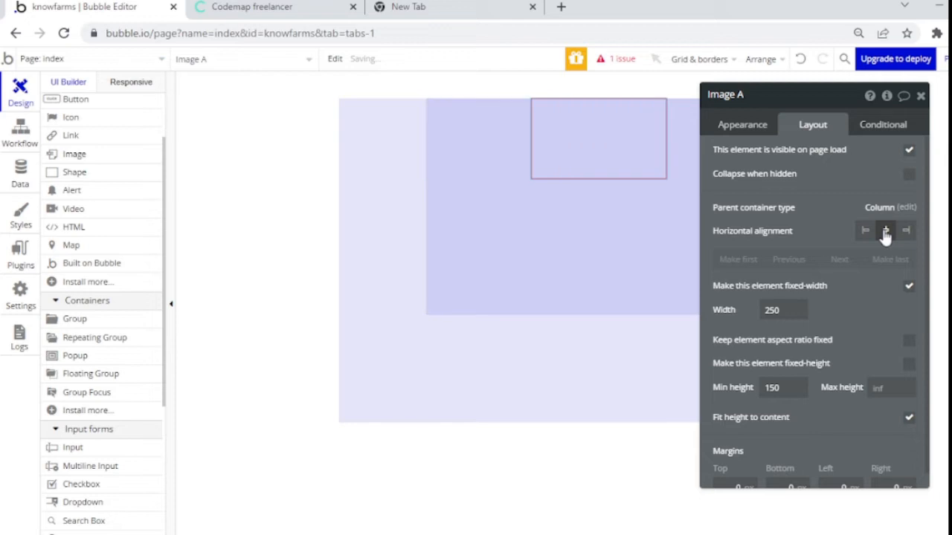
click(552, 209)
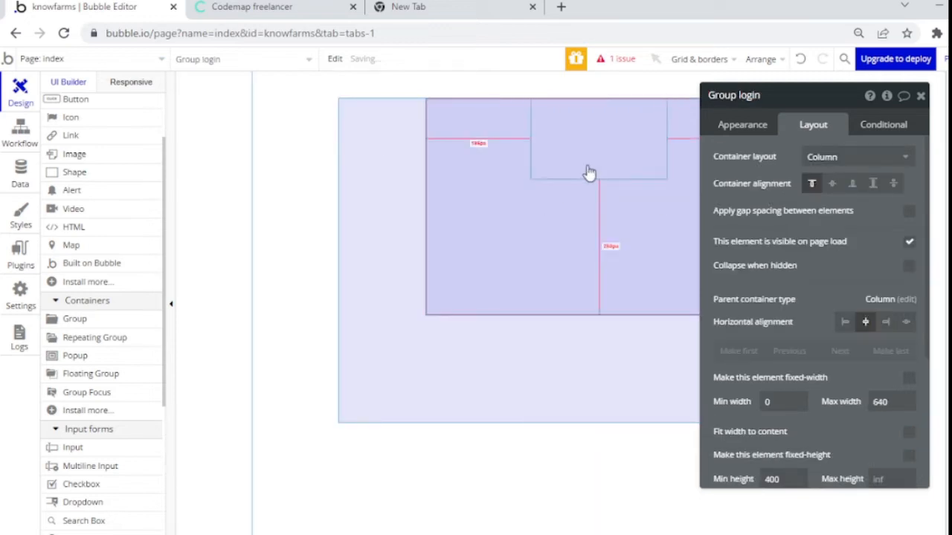
click(595, 166)
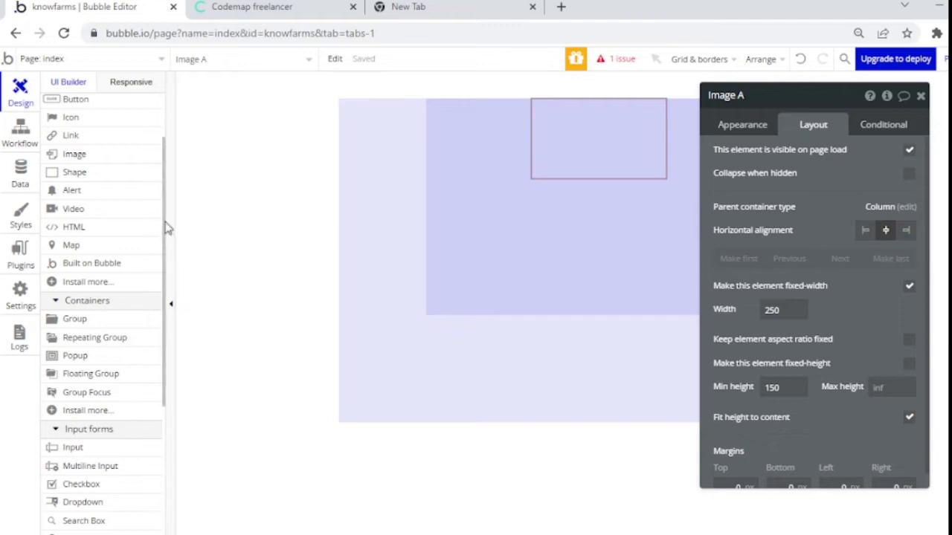
scroll(149, 299, down, 3)
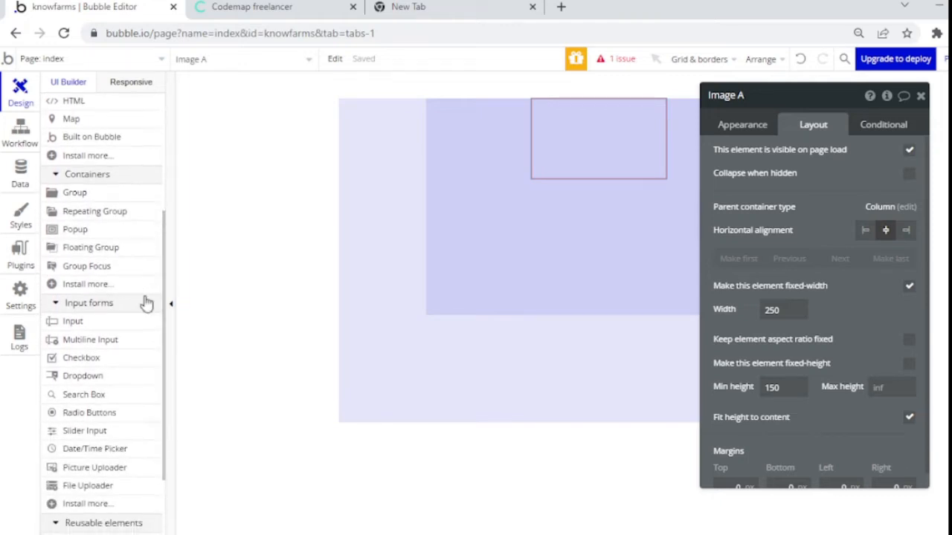
Step: Draw an input inside Group login and rename it email-login
click(119, 328)
drag(459, 198, 756, 236)
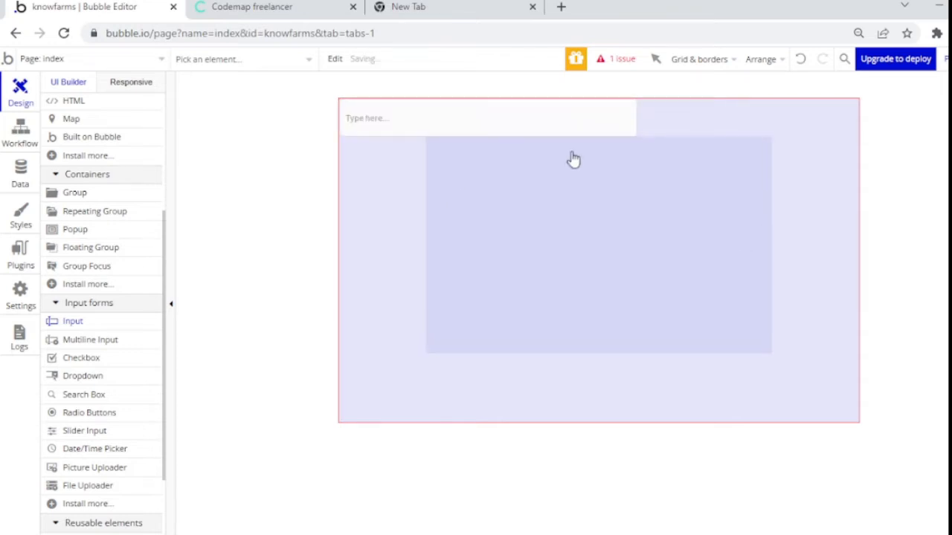
click(523, 121)
key(Delete)
click(550, 204)
key(ctrl+z)
click(550, 201)
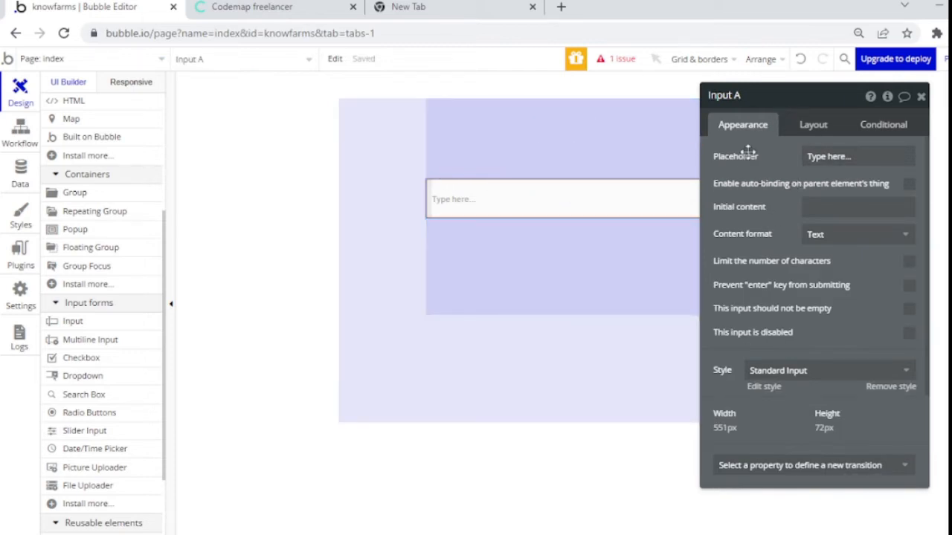
drag(743, 161, 154, 91)
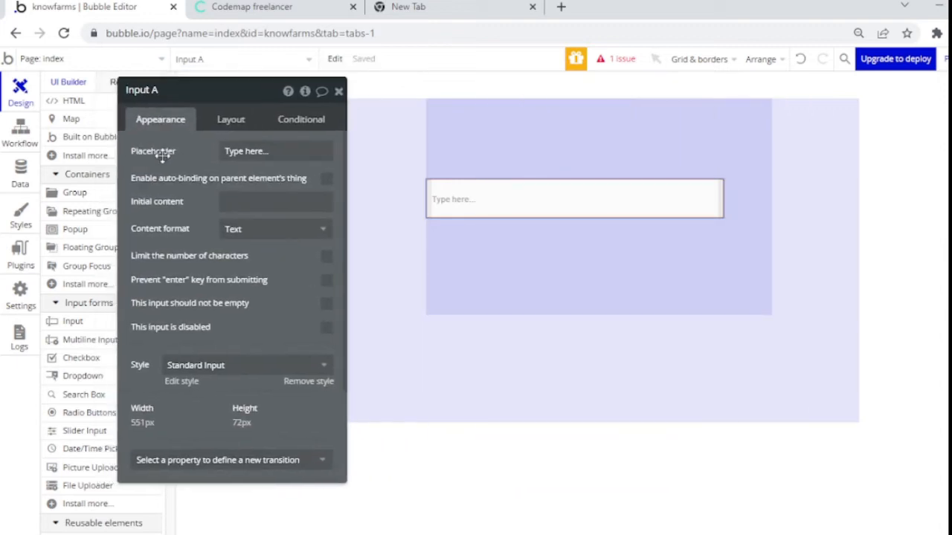
double_click(154, 91)
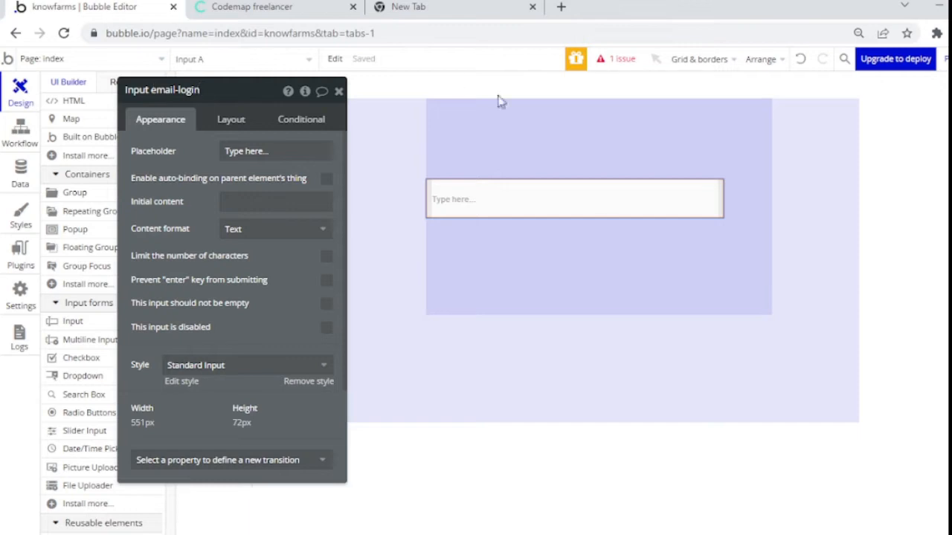
Step: Let the email-login input stretch to full width with min width 0 and a fixed 60 px height
click(234, 123)
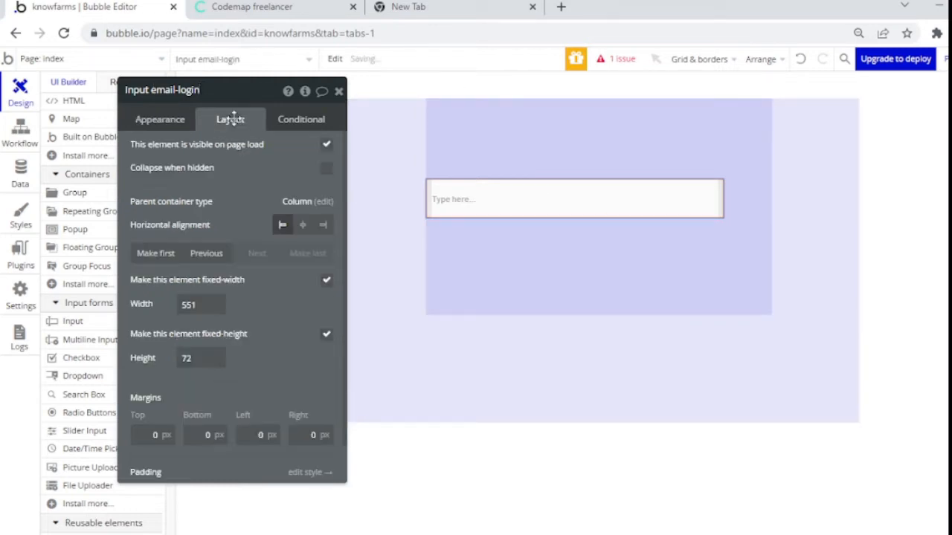
click(327, 281)
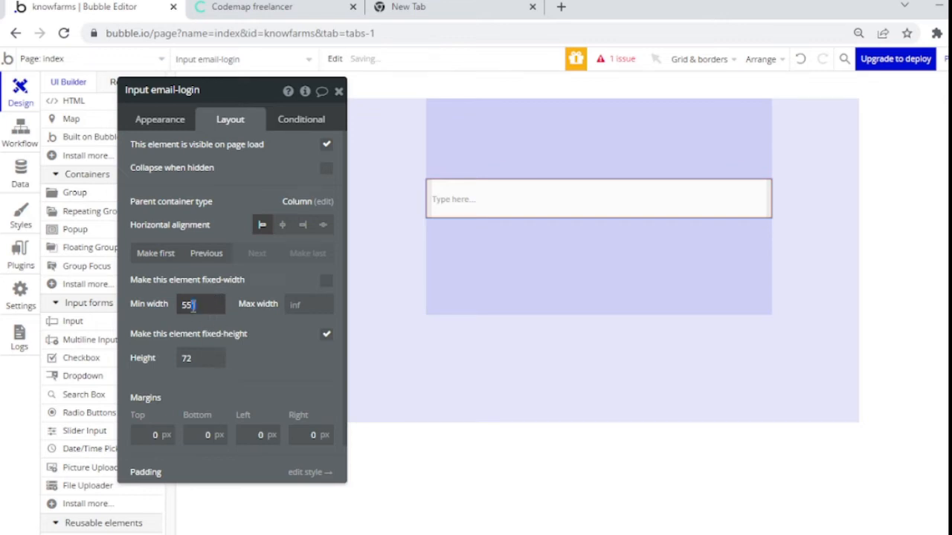
drag(193, 307, 172, 303)
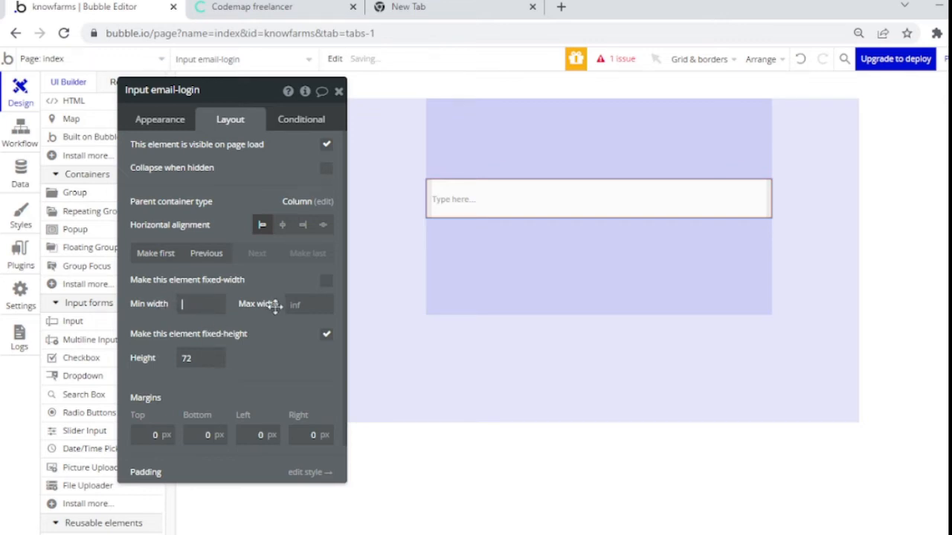
click(327, 336)
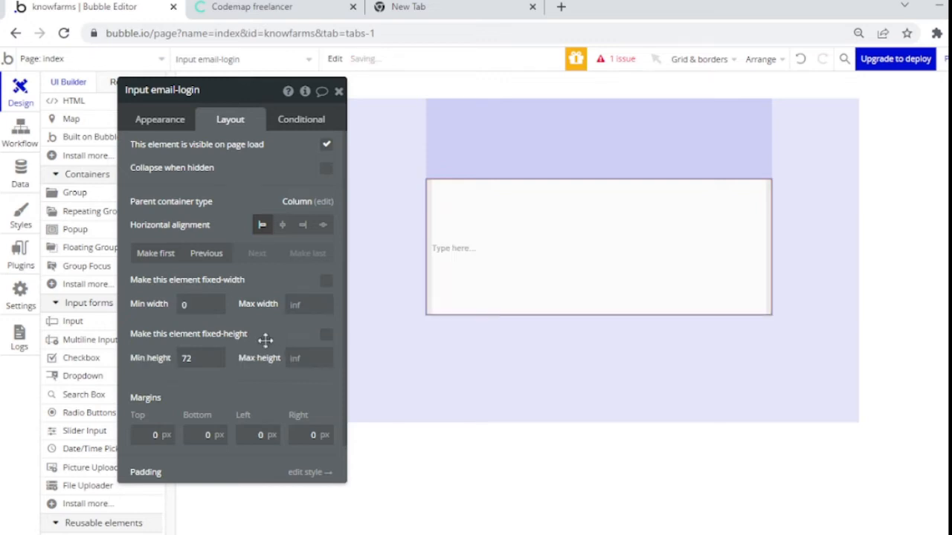
click(326, 336)
click(203, 358)
text(60)
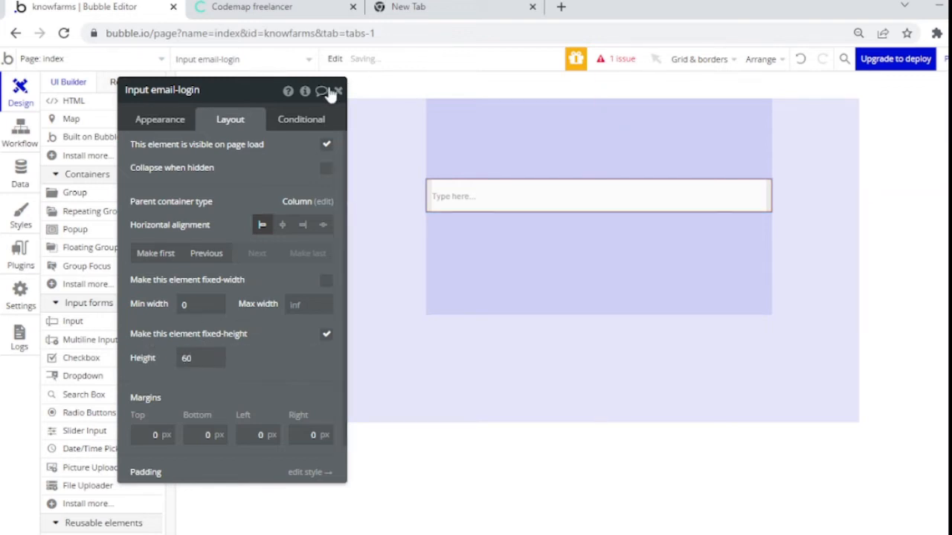
click(336, 90)
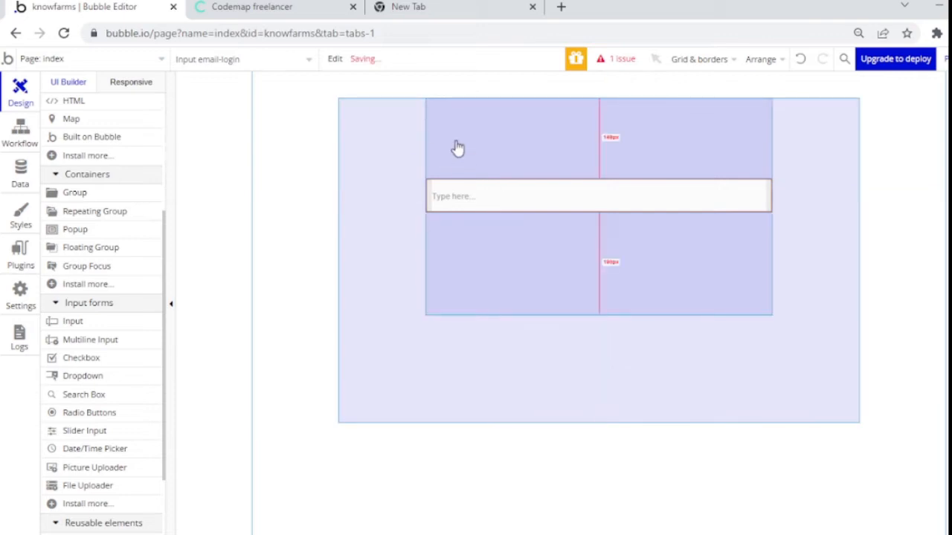
double_click(486, 150)
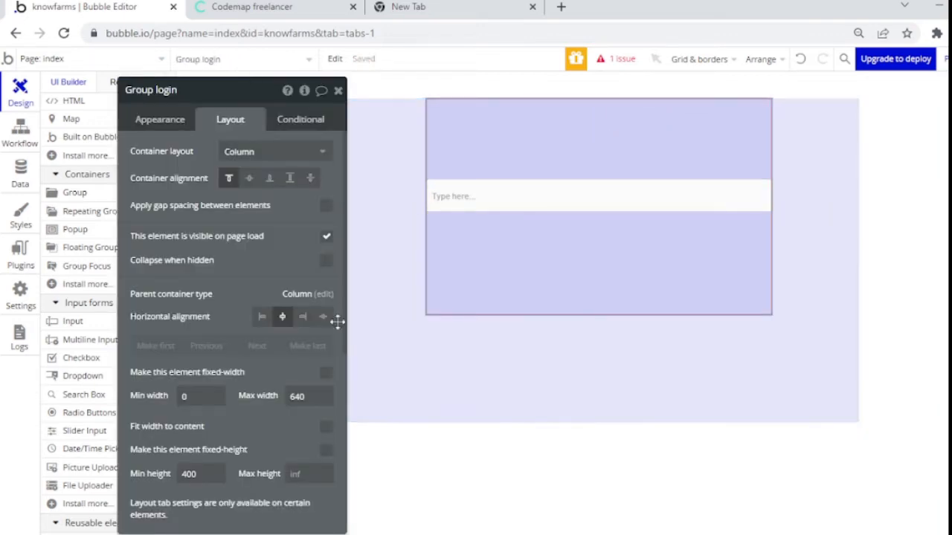
Step: Turn on gap spacing in Group login with a 20 px row gap
click(326, 205)
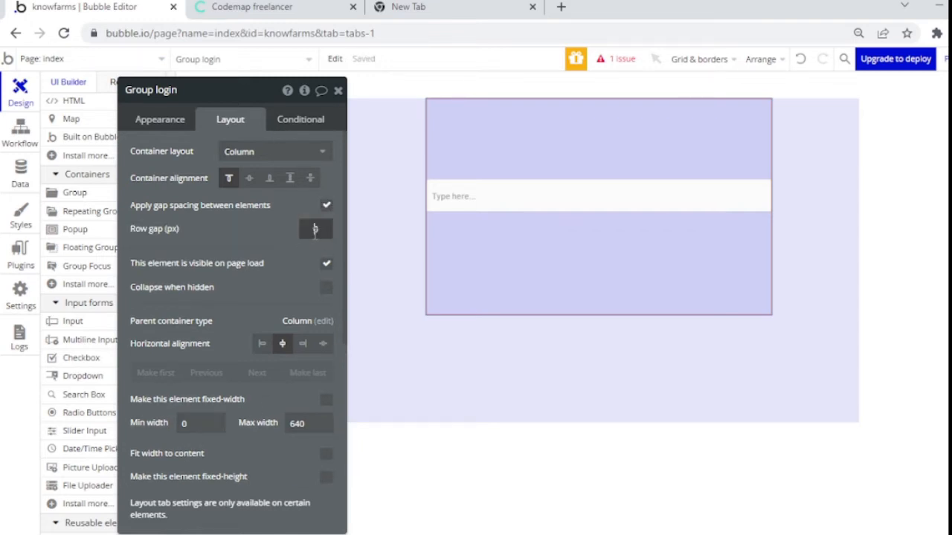
click(270, 276)
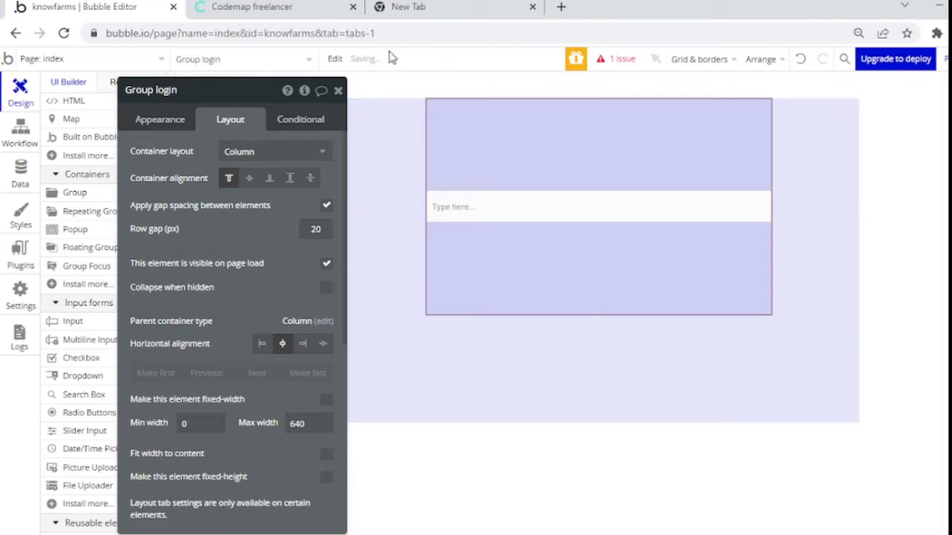
click(338, 90)
double_click(458, 205)
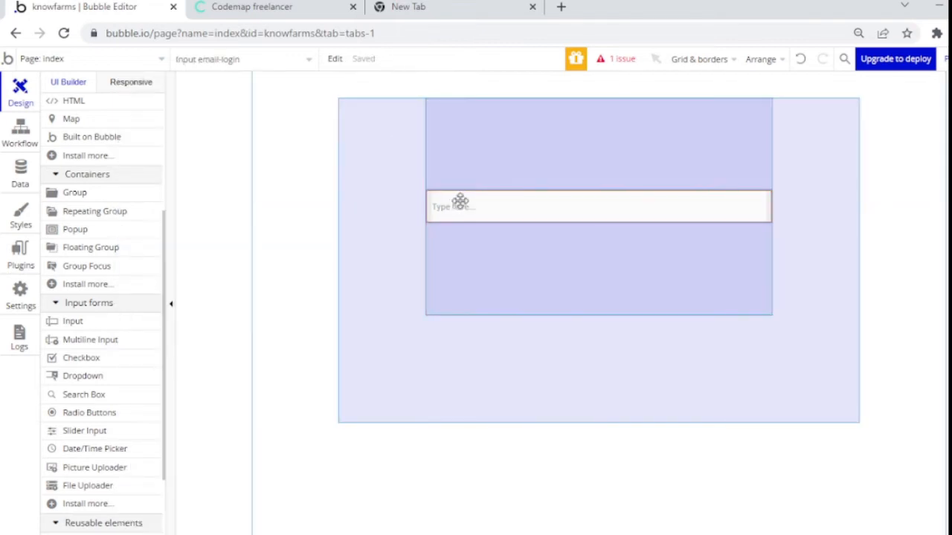
Step: Give the email input an Email placeholder and duplicate it
text(EMa)
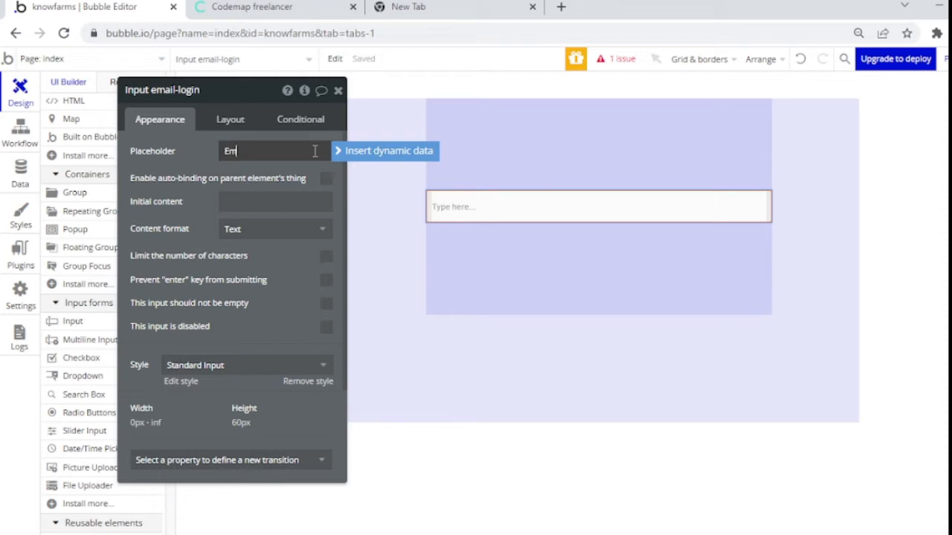
click(202, 171)
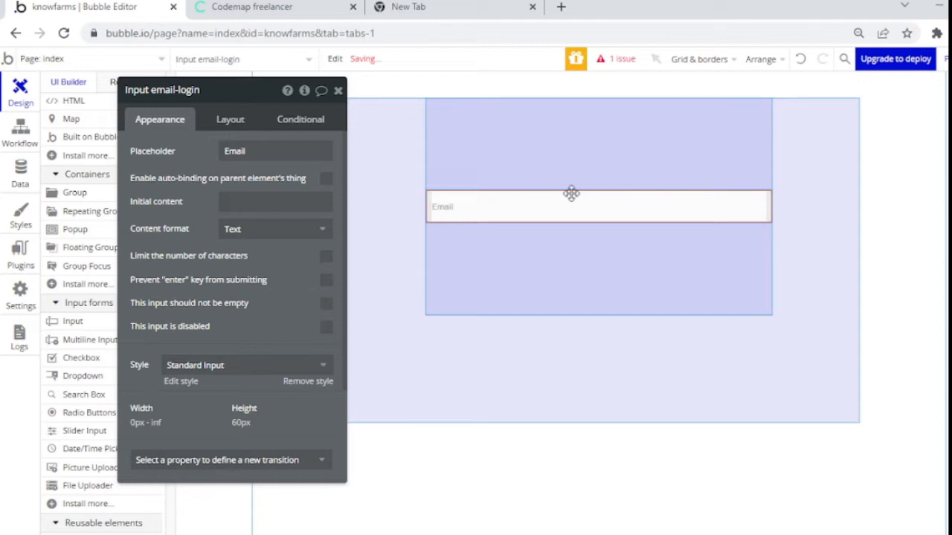
key(ctrl+d)
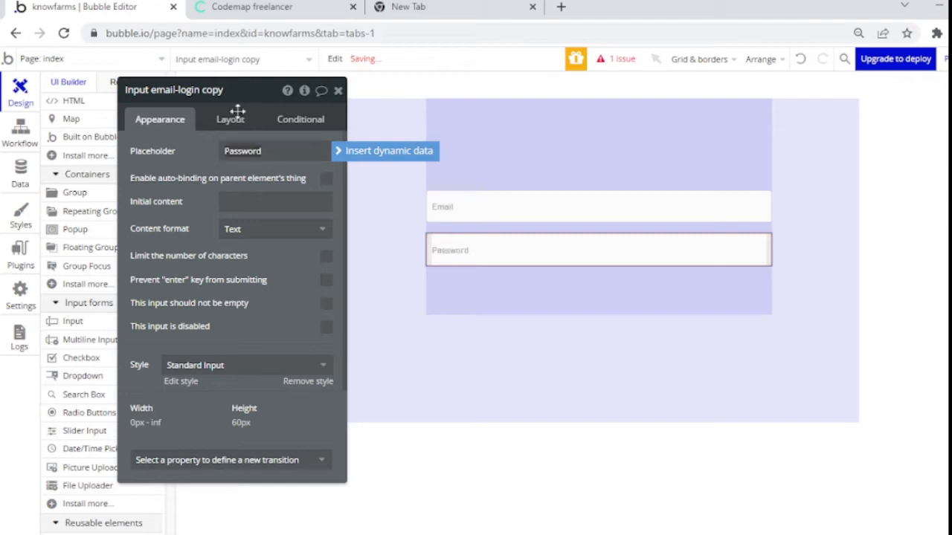
Step: Rename the copied input to Input password-login and close its properties
double_click(195, 90)
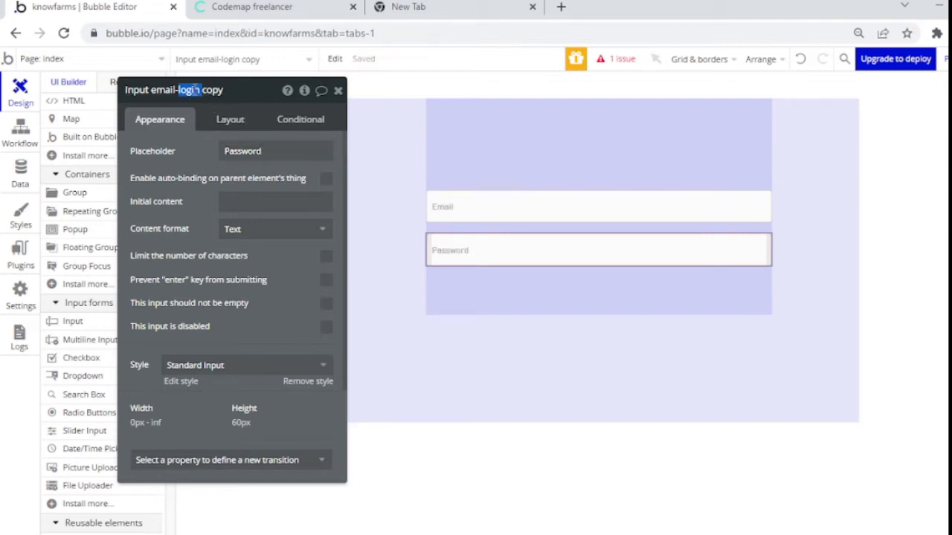
key(Left)
key(BackSpace)
key(BackSpace)
key(BackSpace)
key(BackSpace)
key(BackSpace)
key(BackSpace)
text(password)
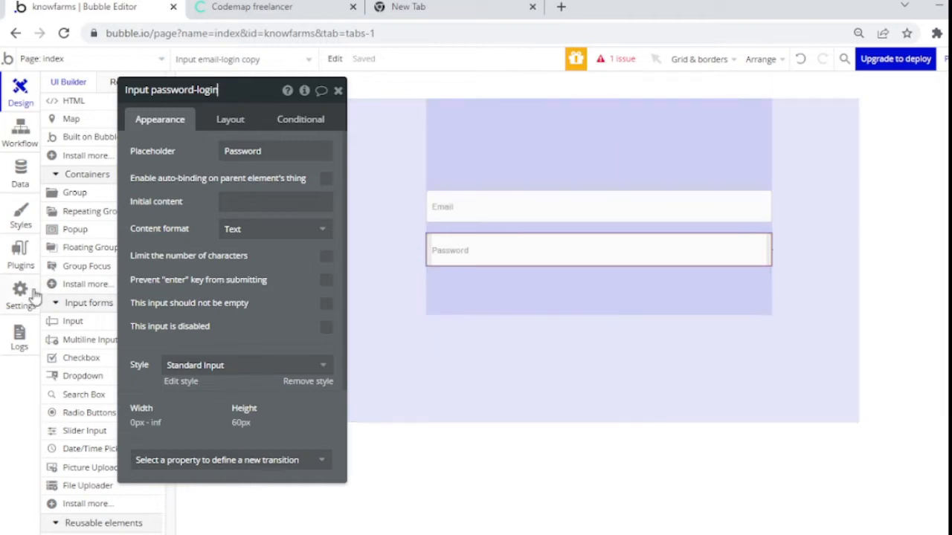
click(335, 97)
click(337, 91)
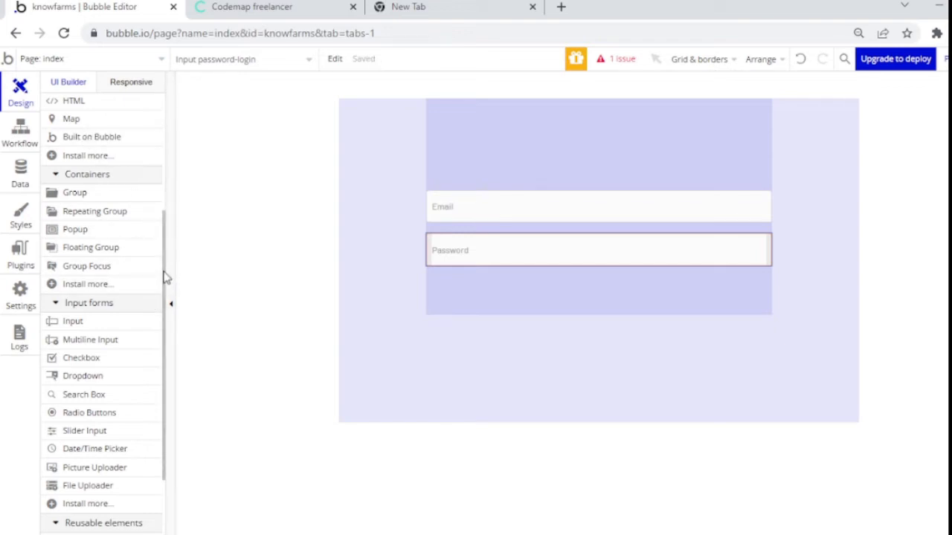
drag(165, 277, 154, 136)
Step: Draw a new button and move it into the login group beneath the Password field
click(102, 184)
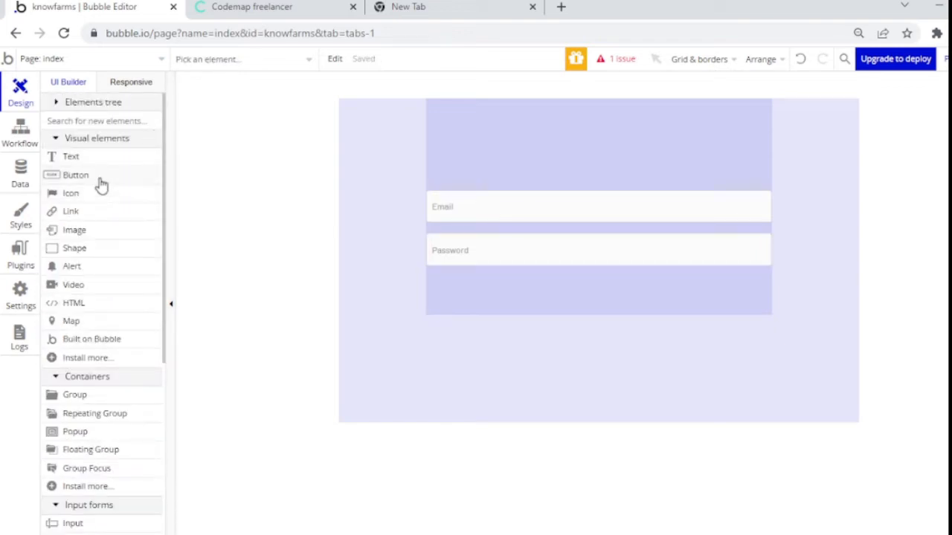
click(101, 184)
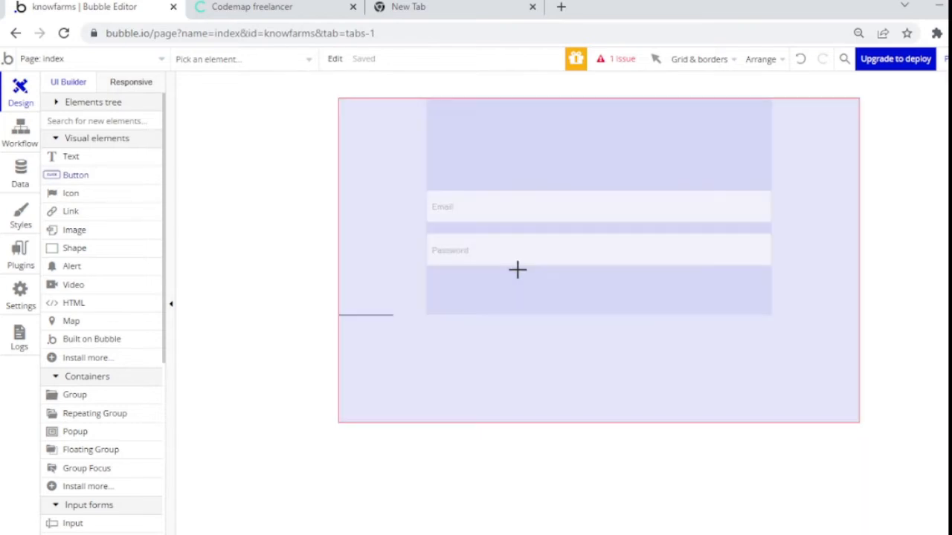
drag(507, 282, 656, 325)
drag(467, 344, 531, 297)
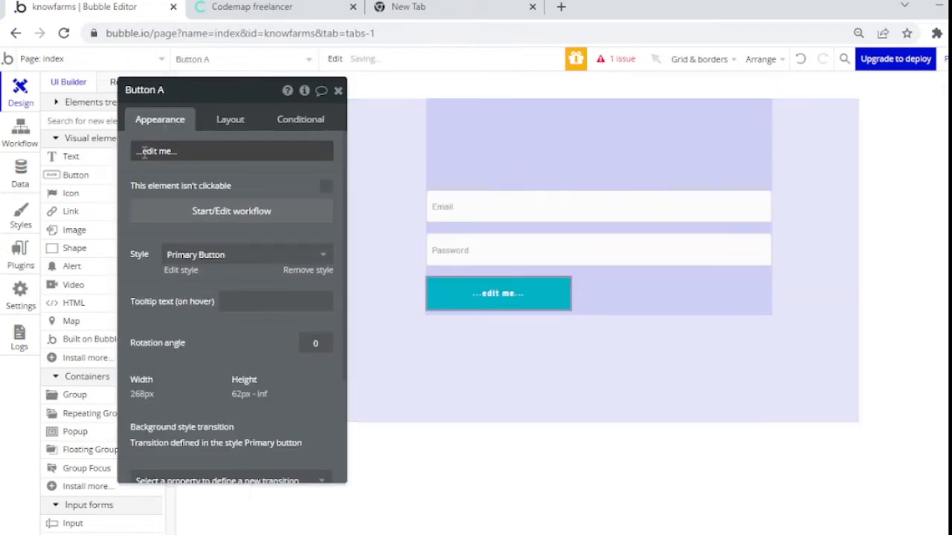
Step: Give the button a flexible 0–200 px width and 60 px minimum height, centred horizontally
click(225, 120)
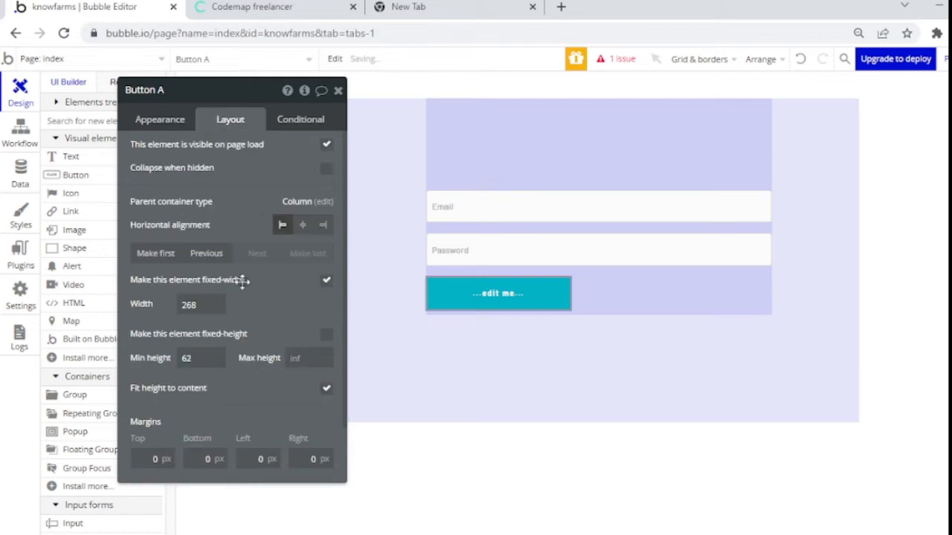
click(326, 280)
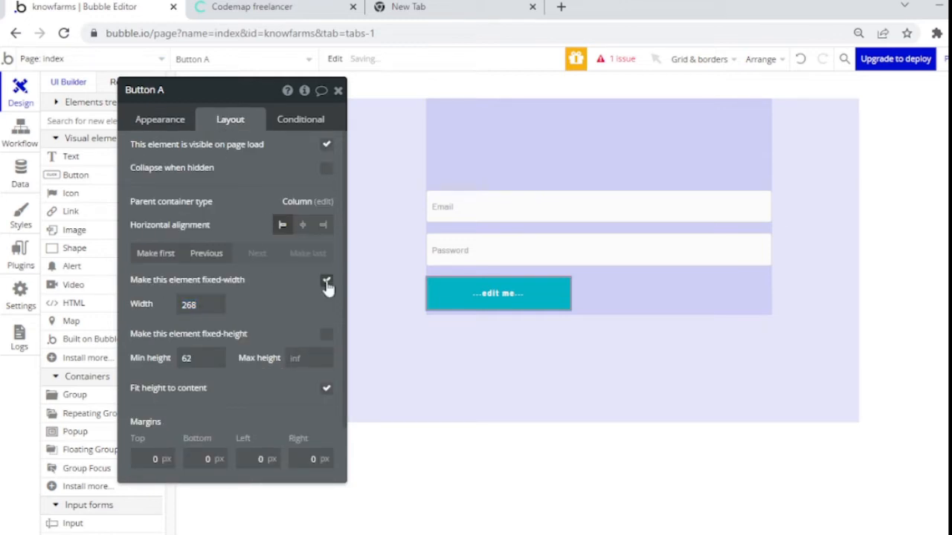
click(204, 304)
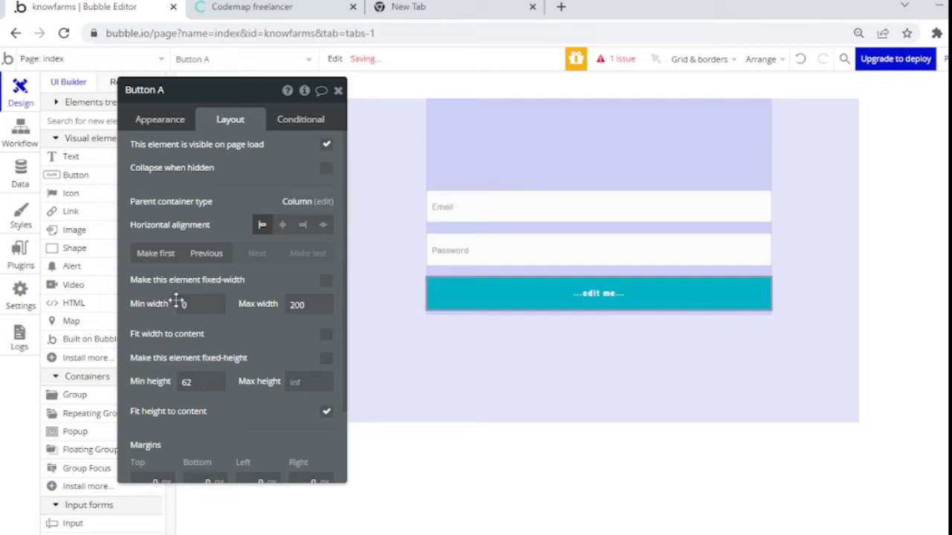
click(231, 328)
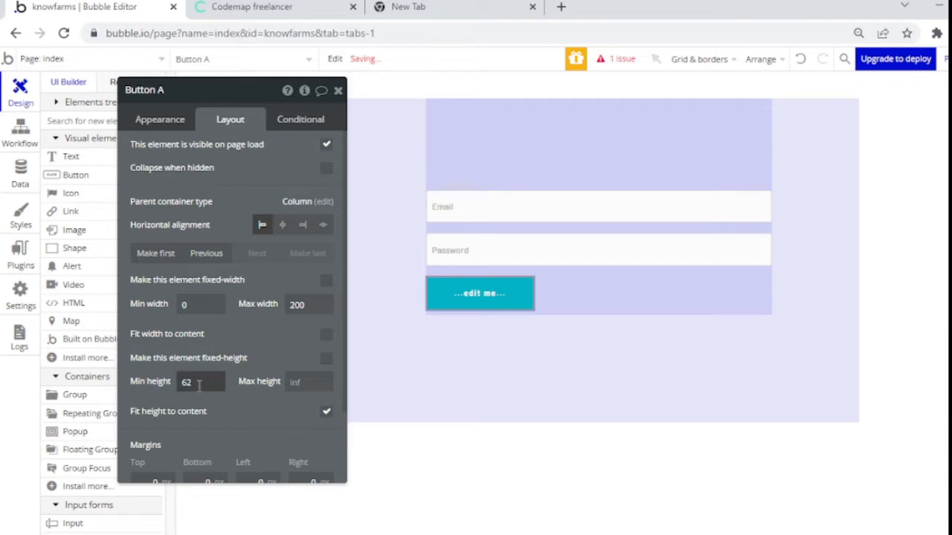
drag(199, 385, 138, 383)
text(60)
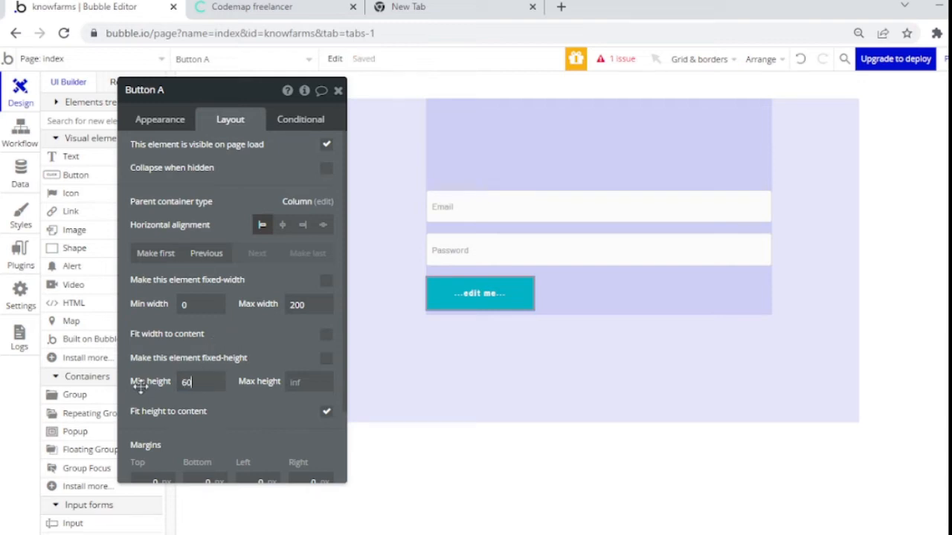
click(290, 224)
Step: Label the button 'Login' and keep the Primary Button style
click(158, 121)
click(252, 148)
key(ctrl+a)
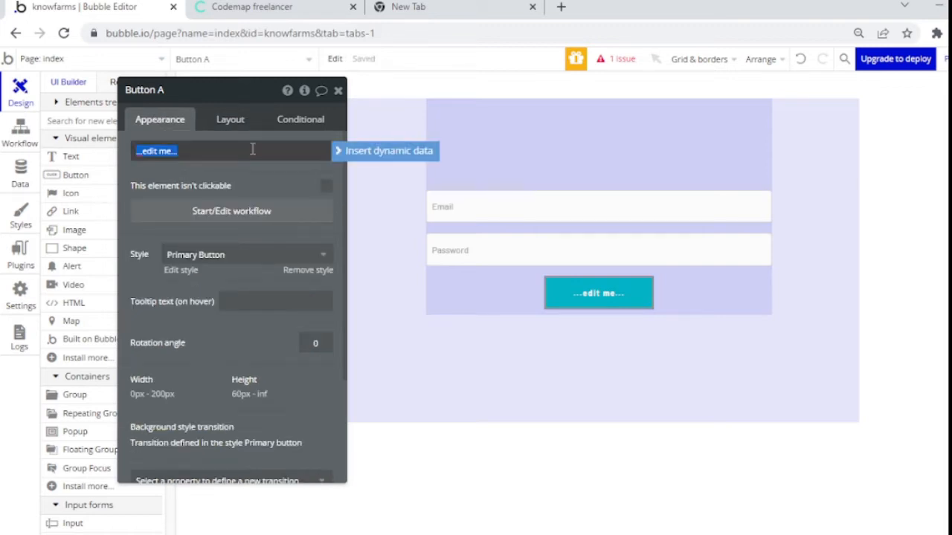
text(Login)
click(269, 181)
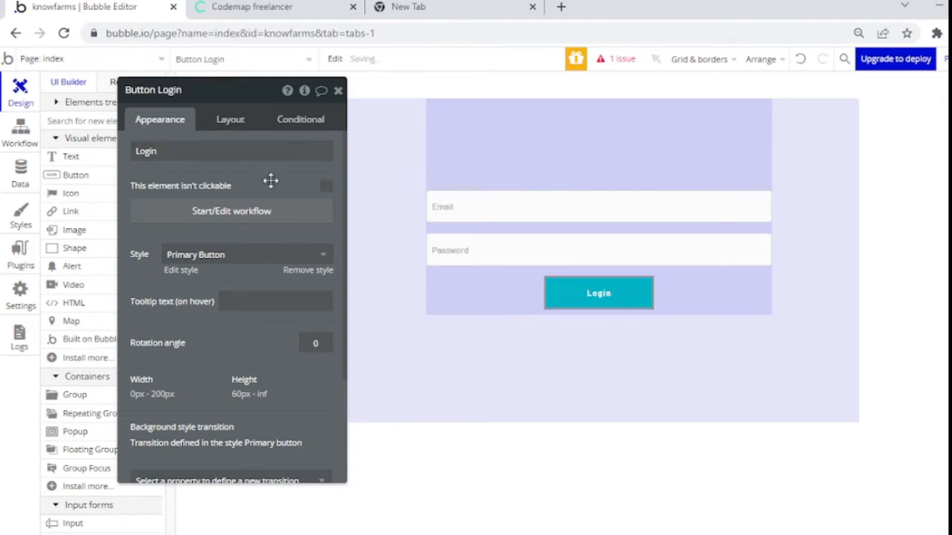
click(497, 290)
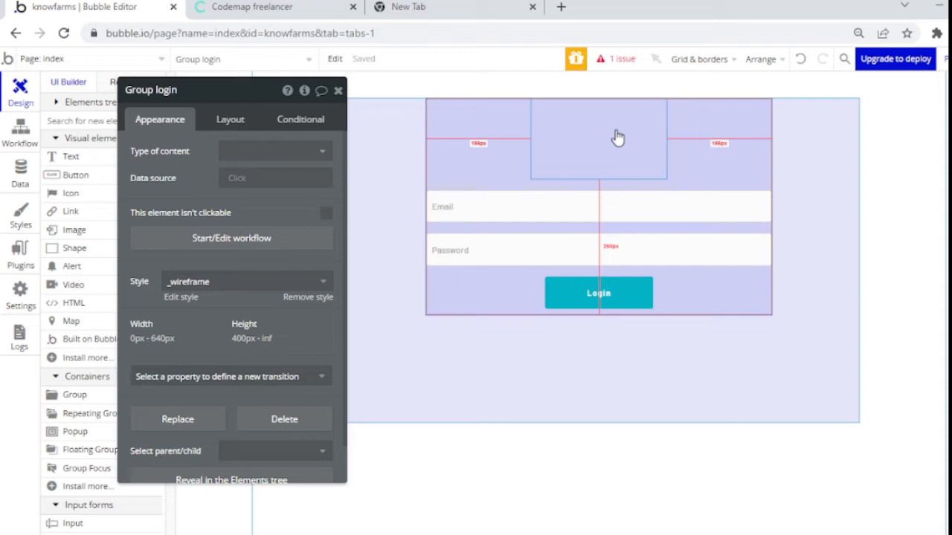
click(620, 294)
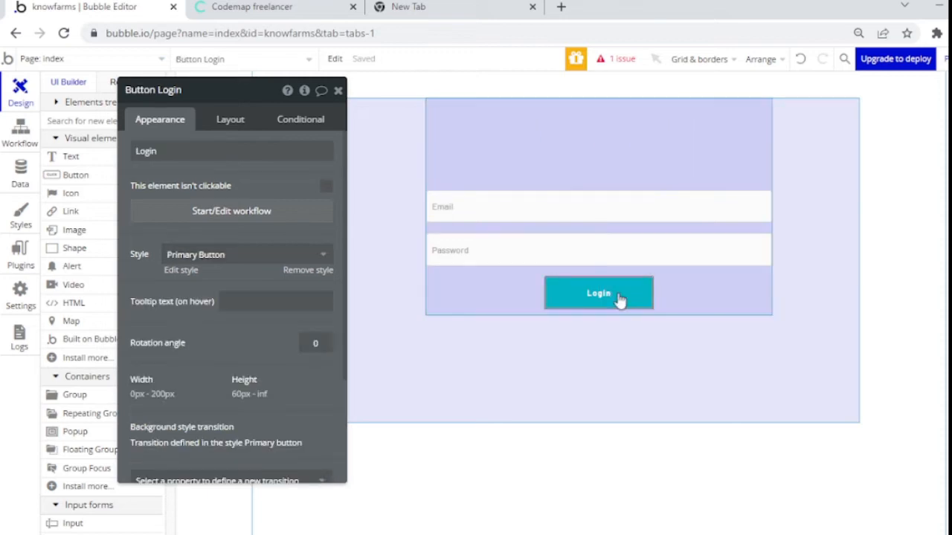
click(265, 257)
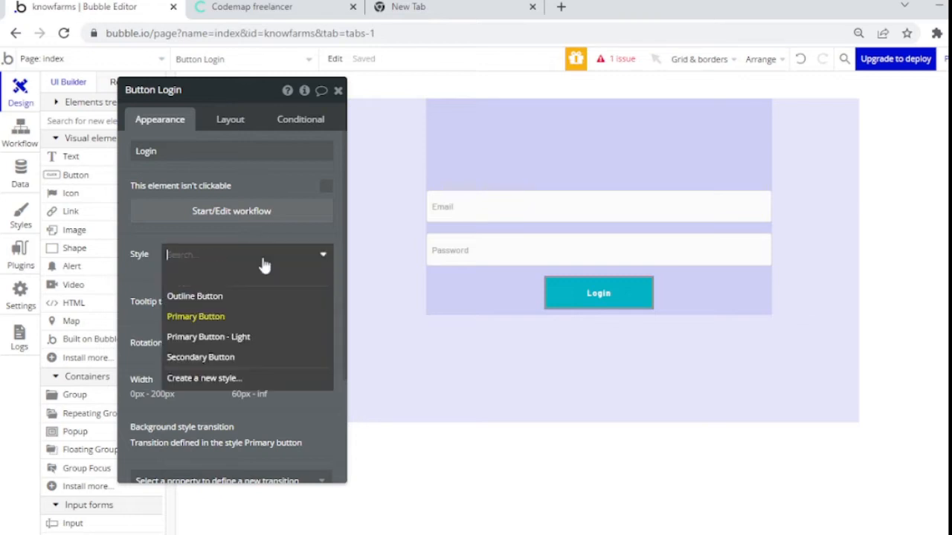
click(138, 283)
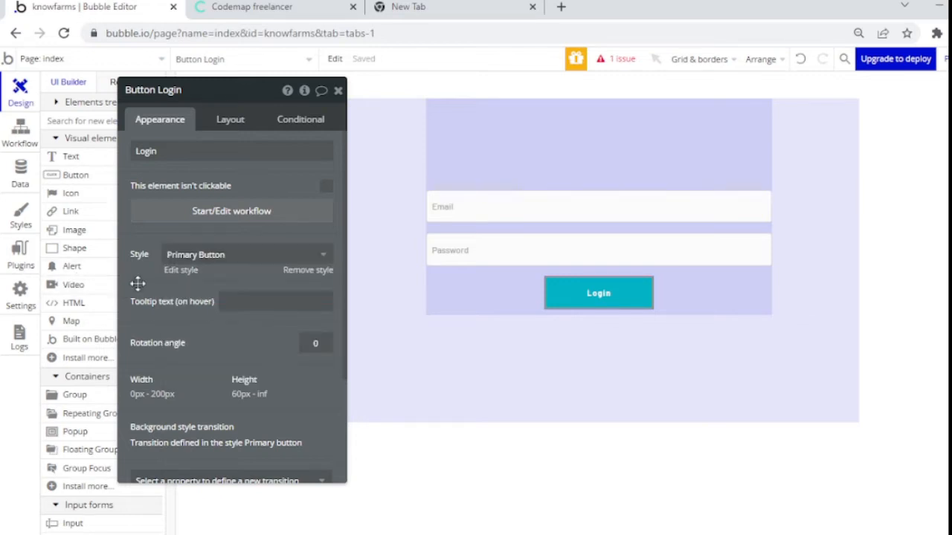
Step: Edit the Primary Button style so its background uses the green Success colour variable
click(180, 272)
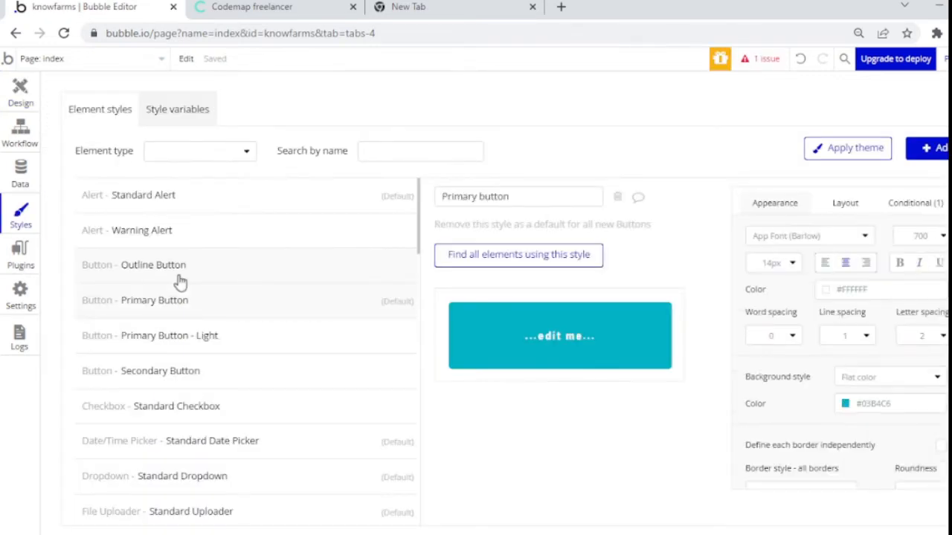
click(846, 403)
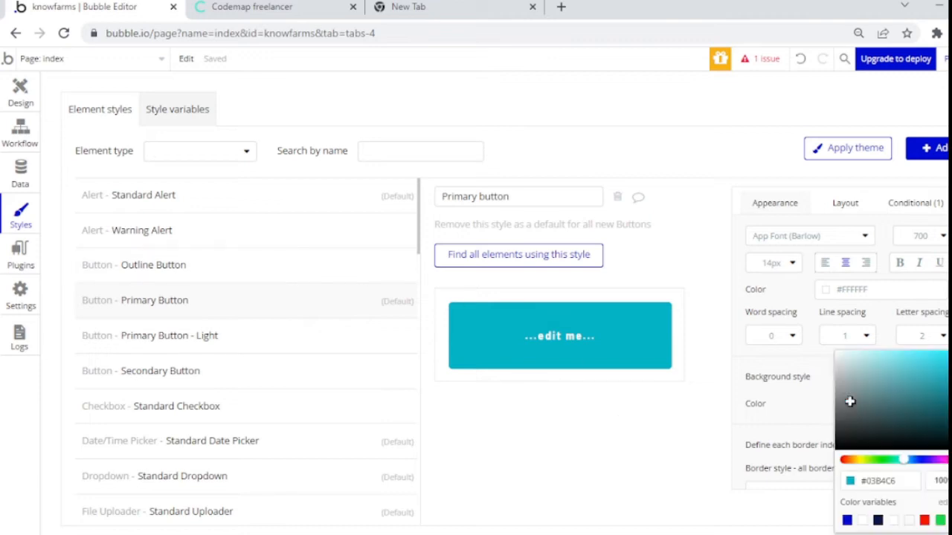
click(940, 520)
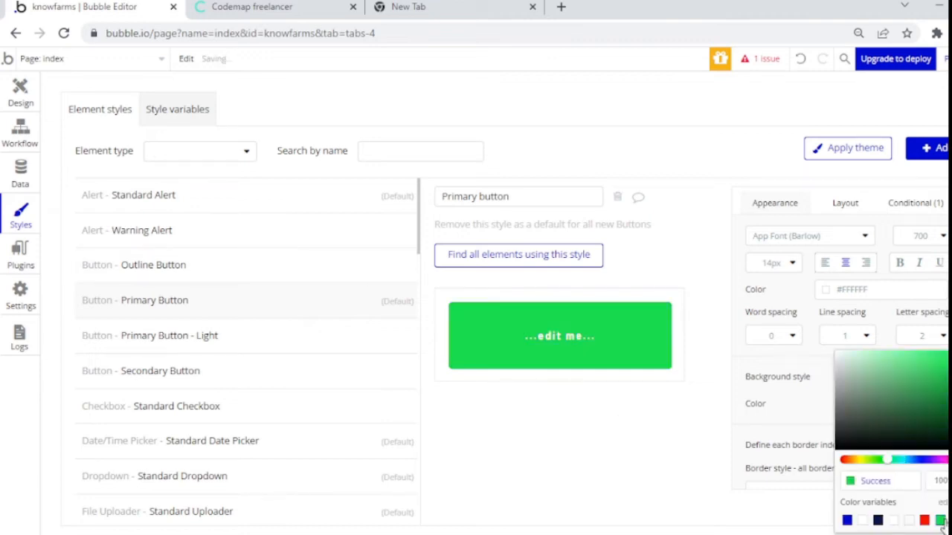
click(22, 95)
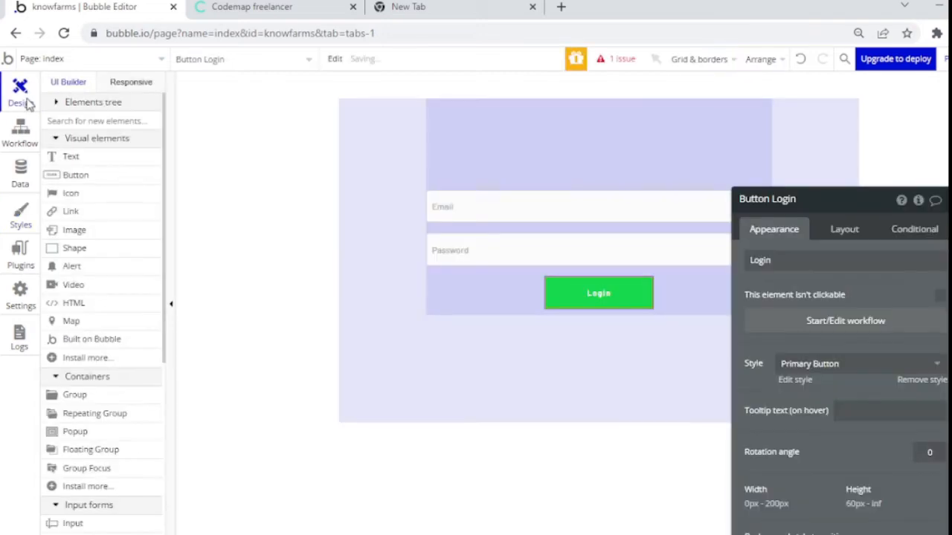
Step: Check the login group, image placeholder and the Login button's layout settings
click(501, 283)
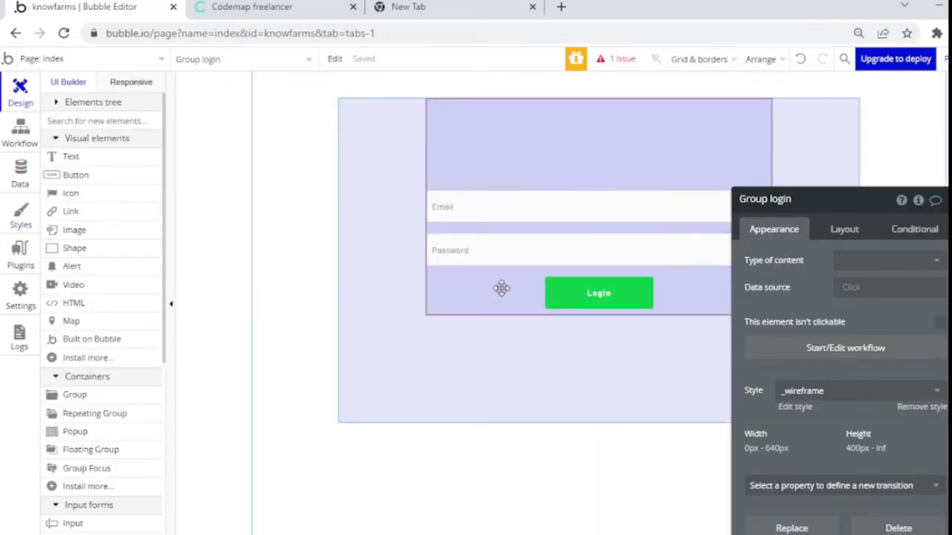
click(559, 153)
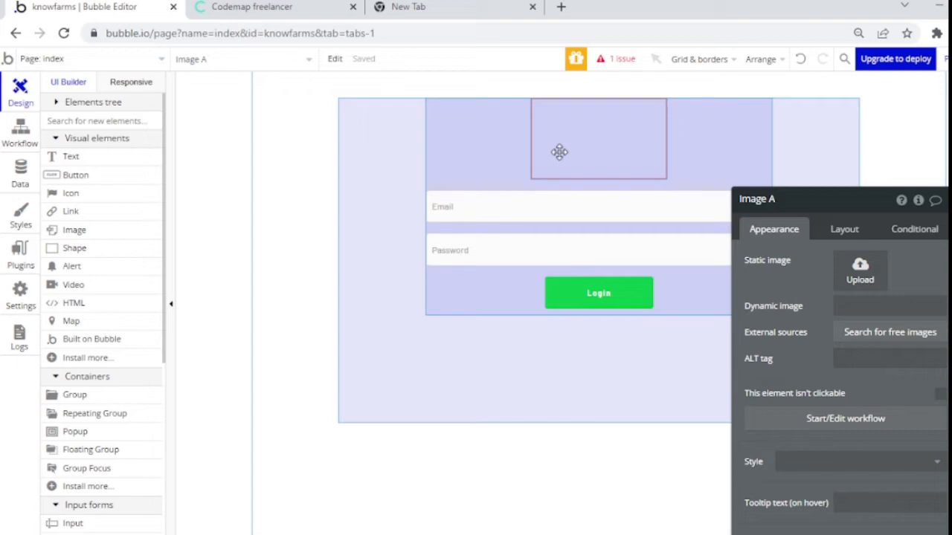
click(490, 303)
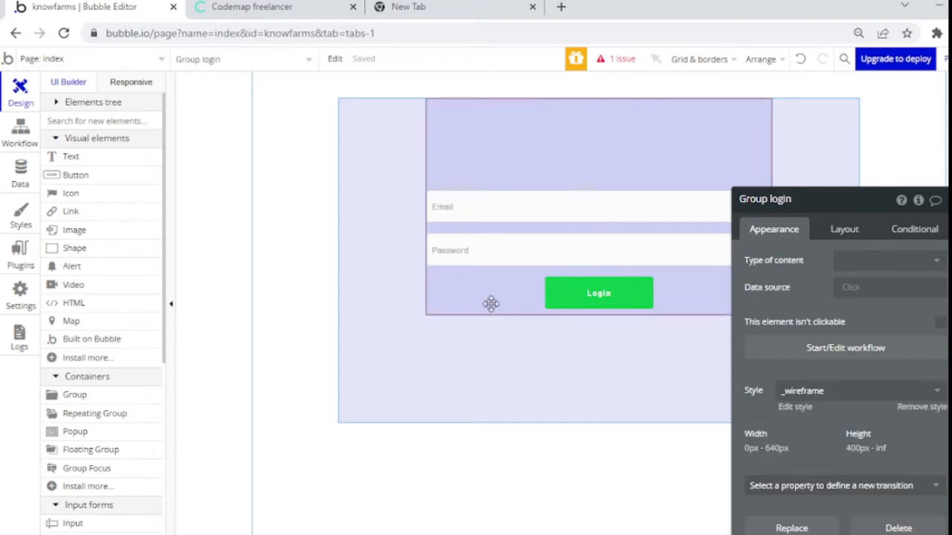
click(603, 295)
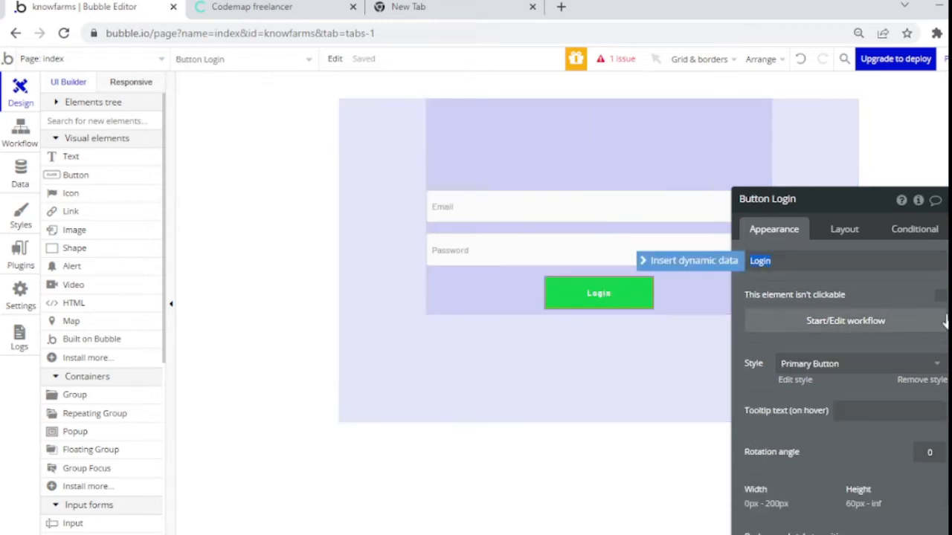
scroll(944, 435, down, 2)
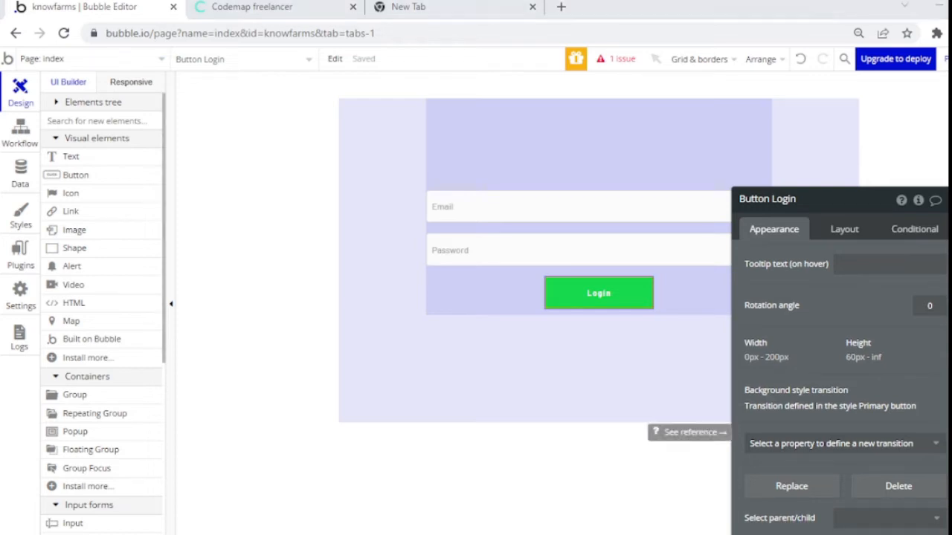
click(845, 234)
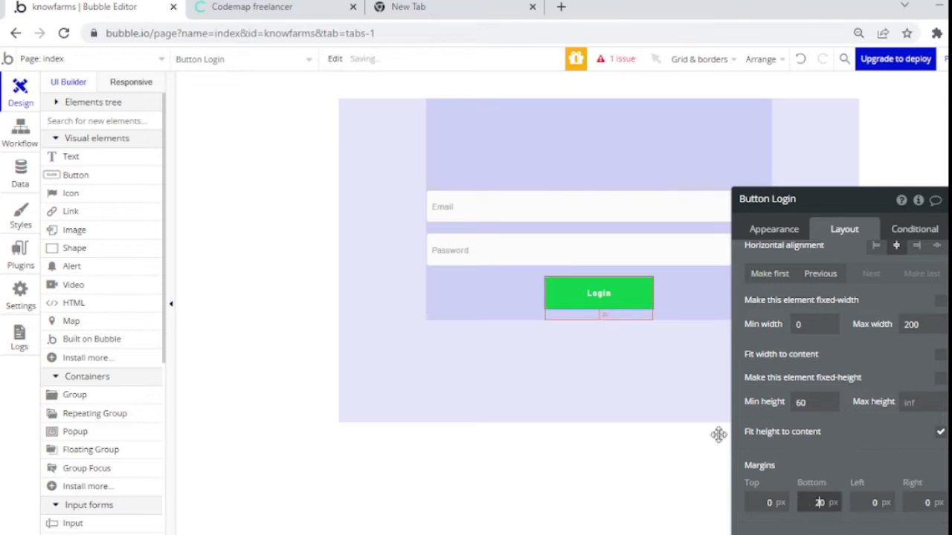
Step: Set the login group's minimum height to 0 so it fits its content
click(458, 275)
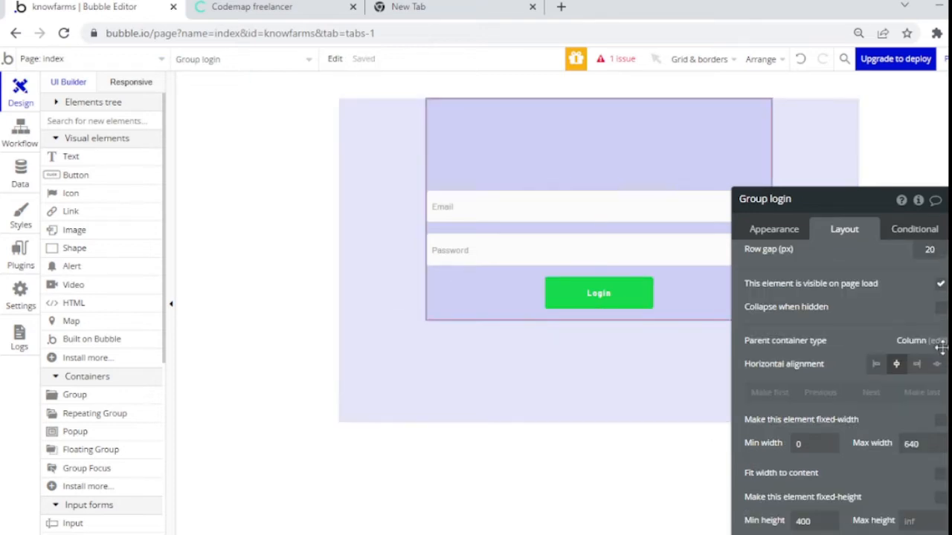
double_click(809, 519)
text(0)
drag(845, 300, 796, 185)
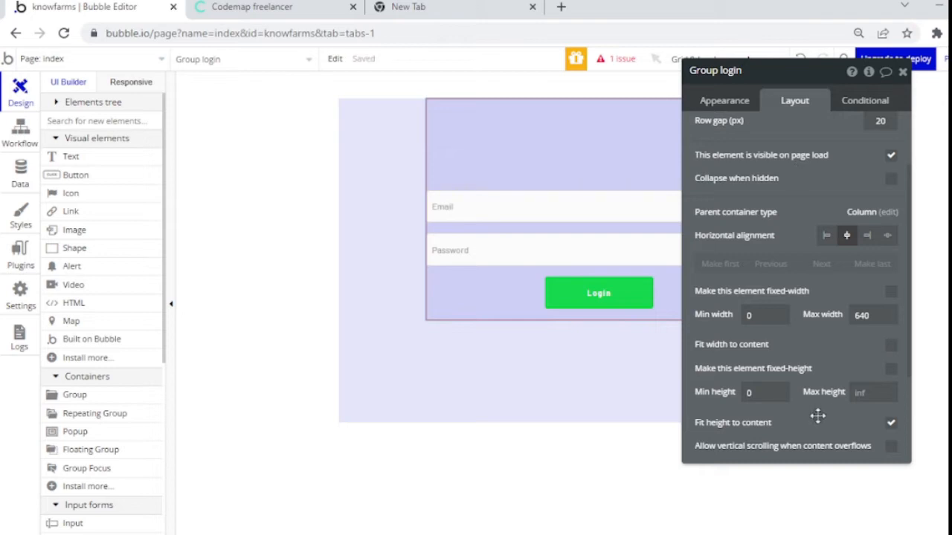
click(901, 71)
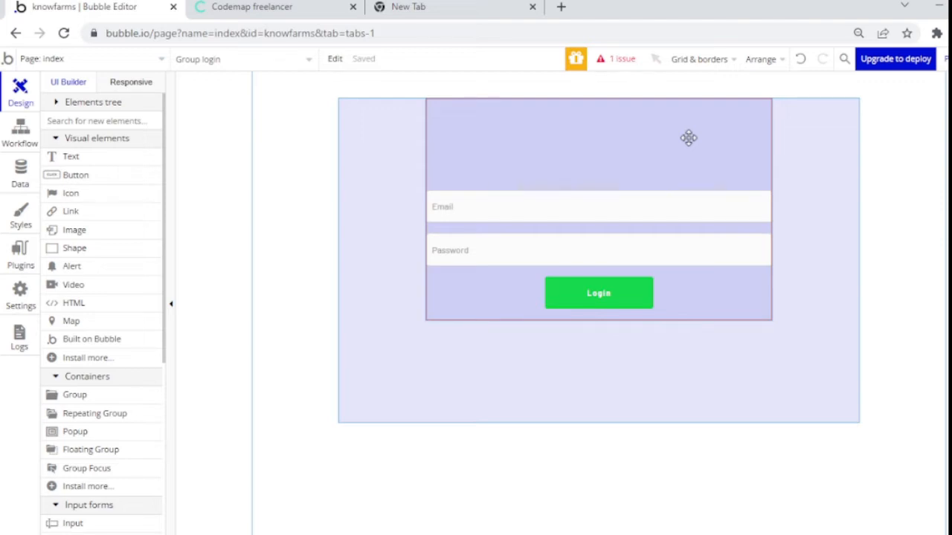
double_click(365, 394)
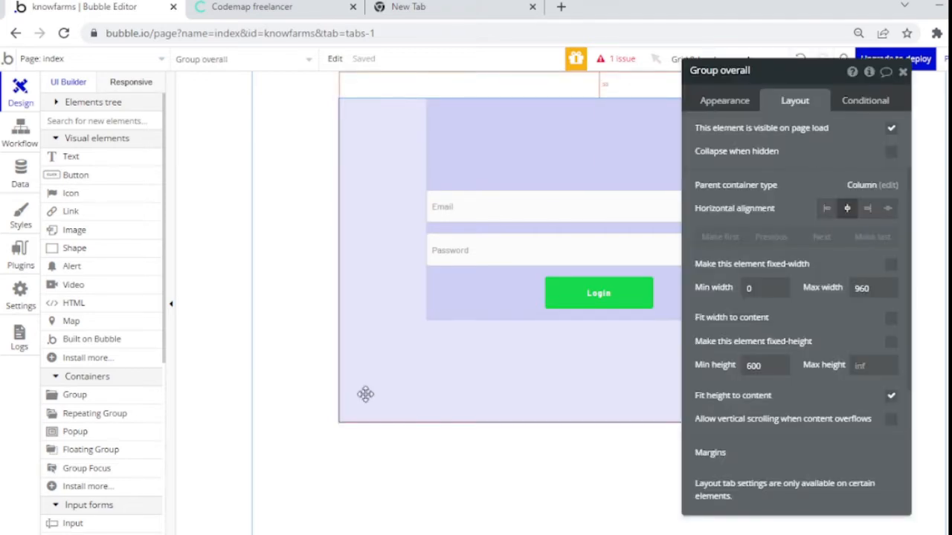
click(488, 309)
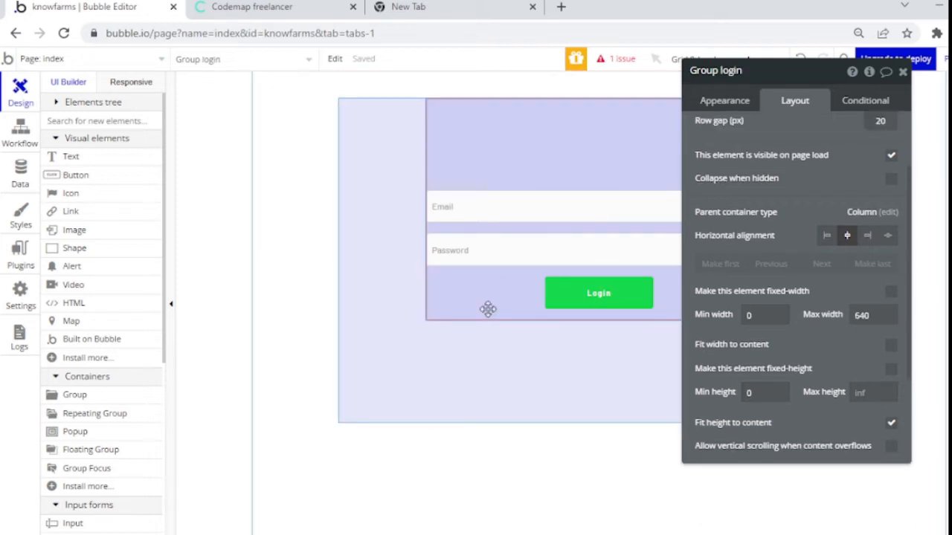
key(ctrl+d)
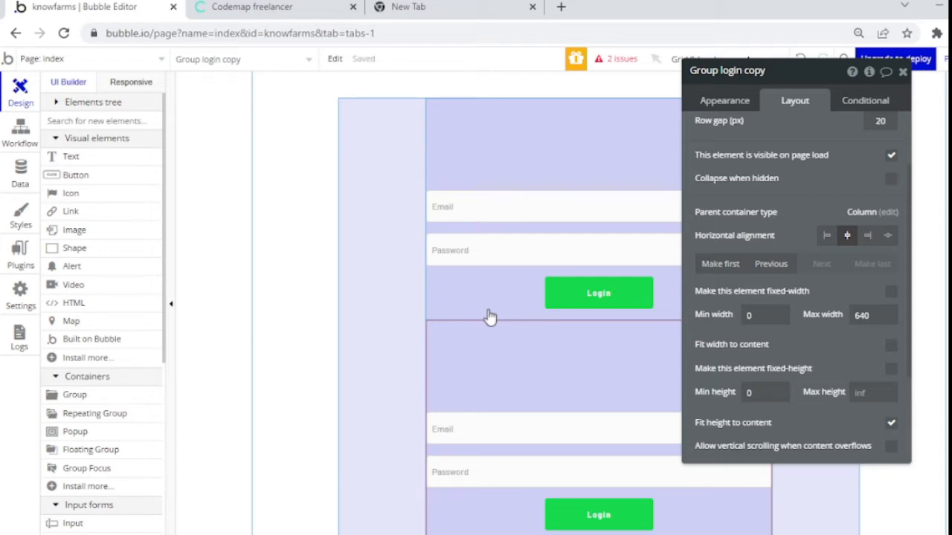
Step: Delete the duplicated group and draw a new text element inside the login group
key(Delete)
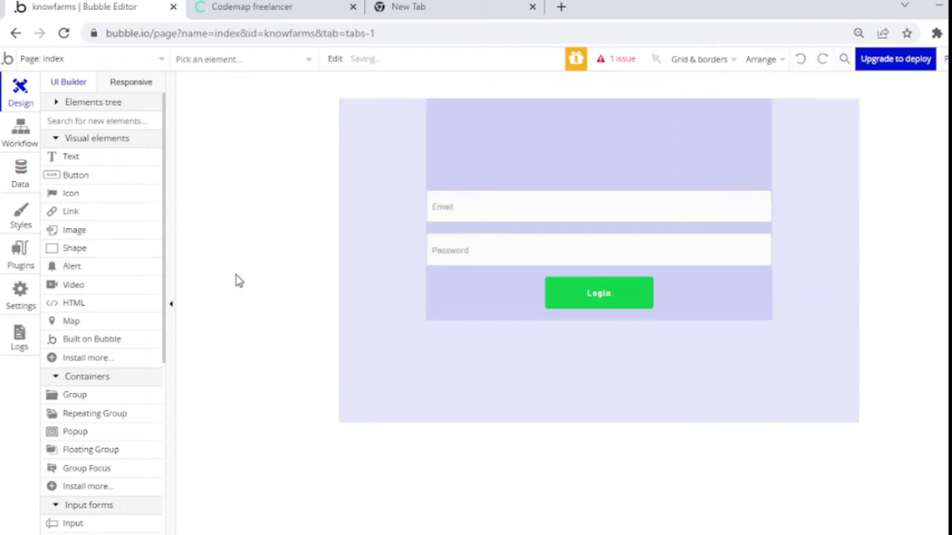
click(87, 161)
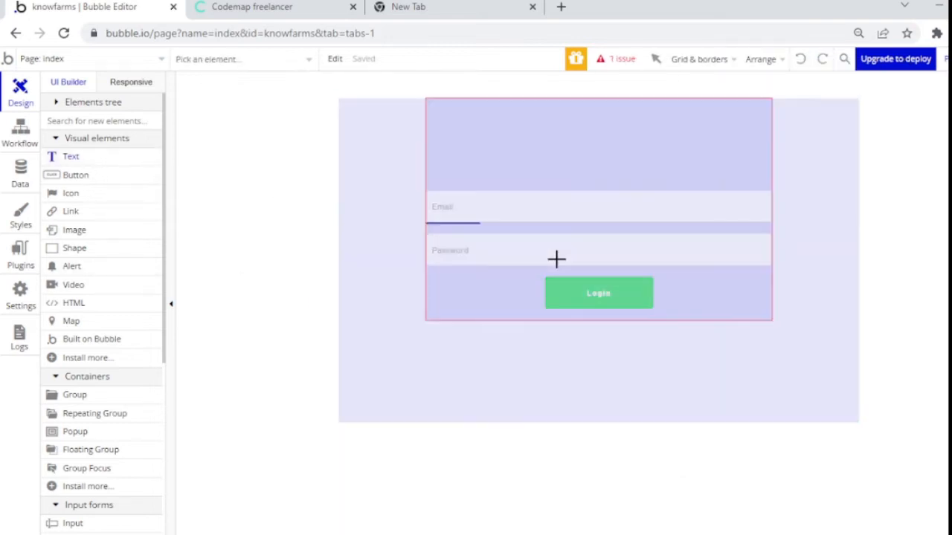
drag(520, 162, 677, 187)
click(403, 111)
key(Delete)
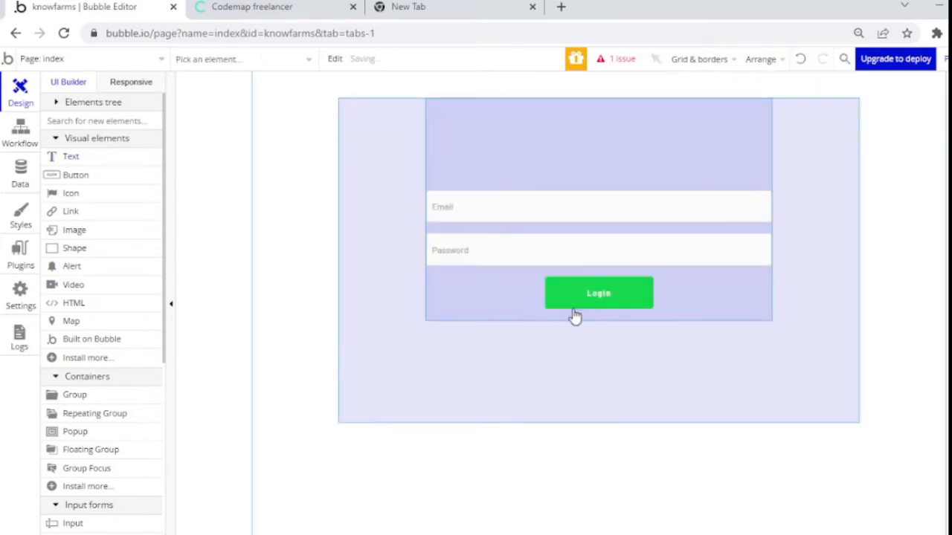
click(518, 307)
key(ctrl+z)
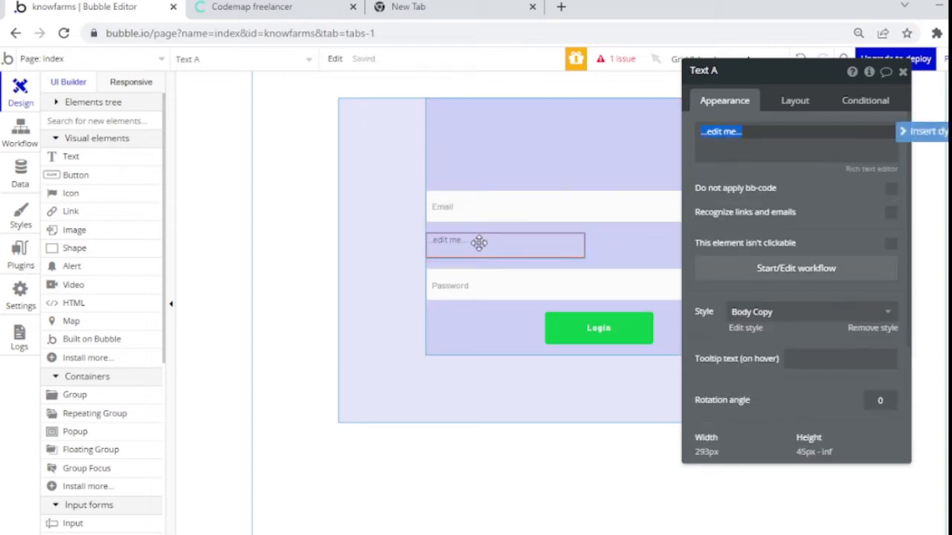
Step: Place the text last below the Login button, centre it, and enter 'Don't have an account? Sign up'
click(796, 101)
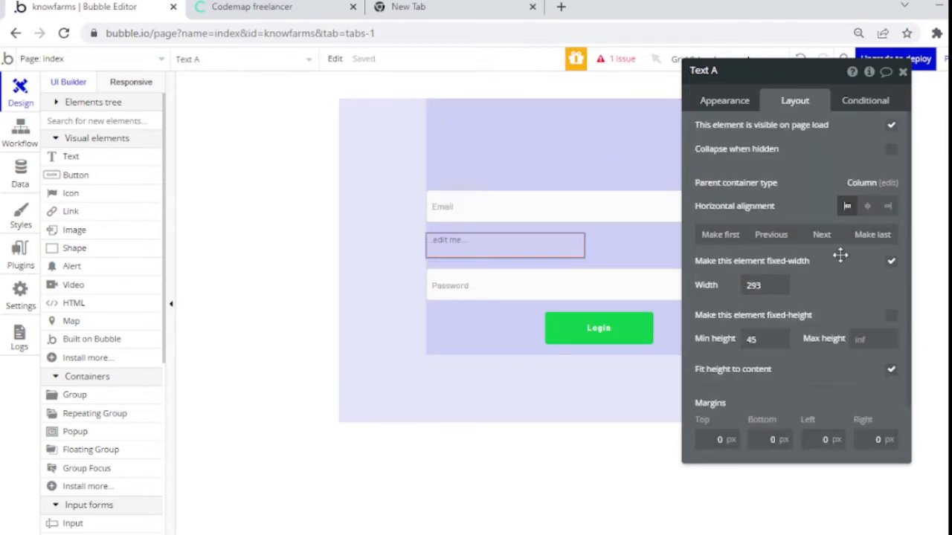
click(861, 234)
click(867, 207)
click(738, 110)
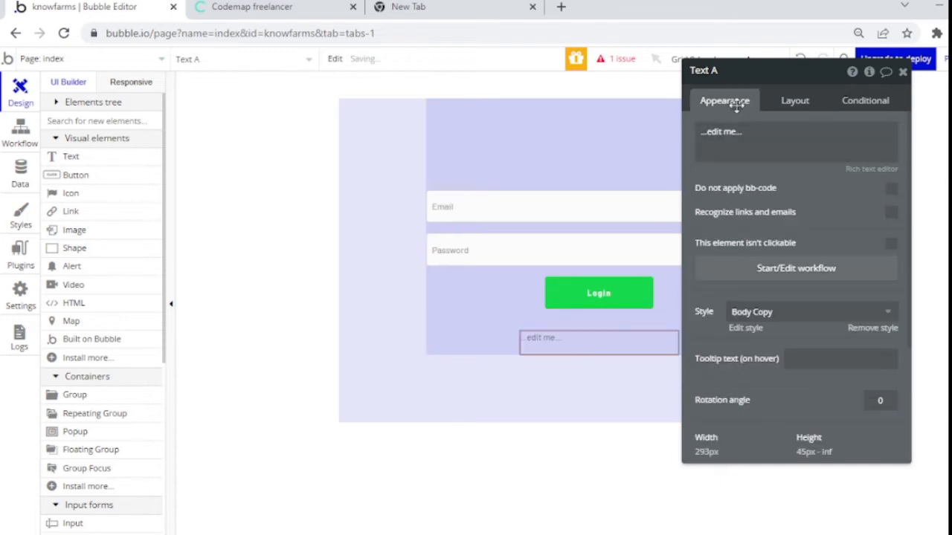
triple_click(765, 134)
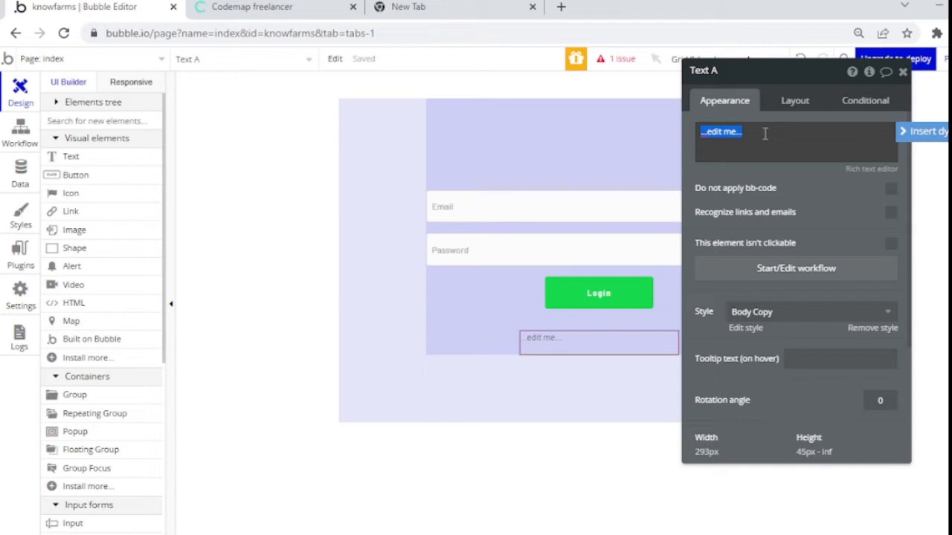
text(Dor)
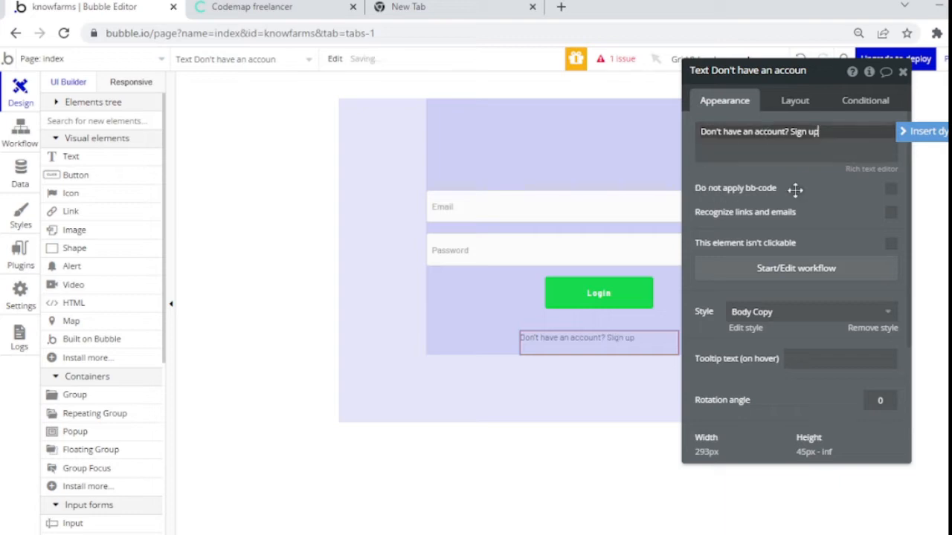
Step: Set the sign-up text's style to none, font weight 500 Medium, and centre alignment
click(800, 317)
click(782, 335)
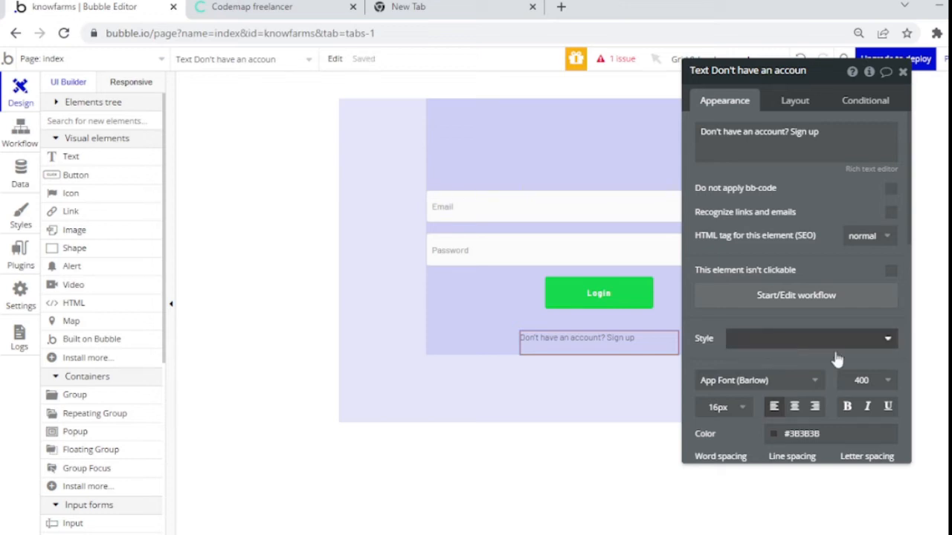
click(863, 379)
click(852, 481)
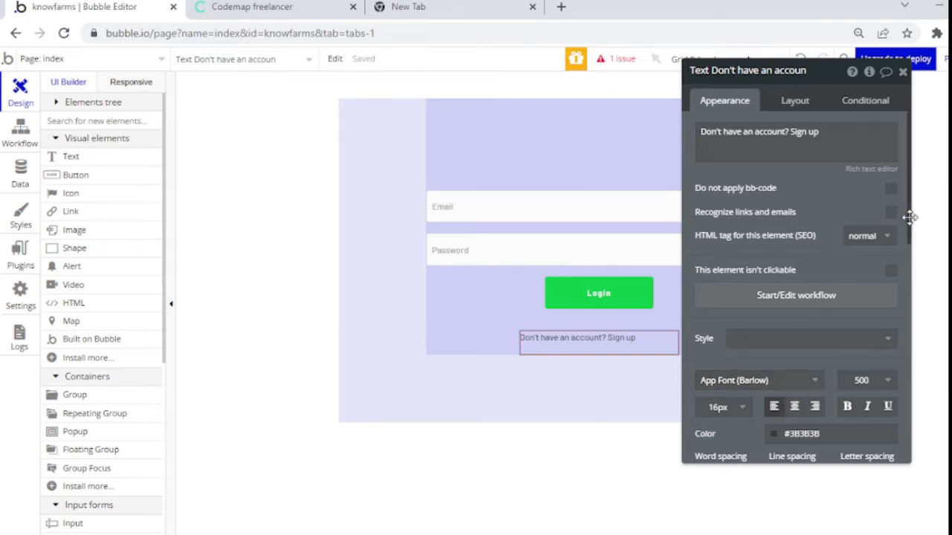
scroll(911, 217, down, 3)
click(794, 246)
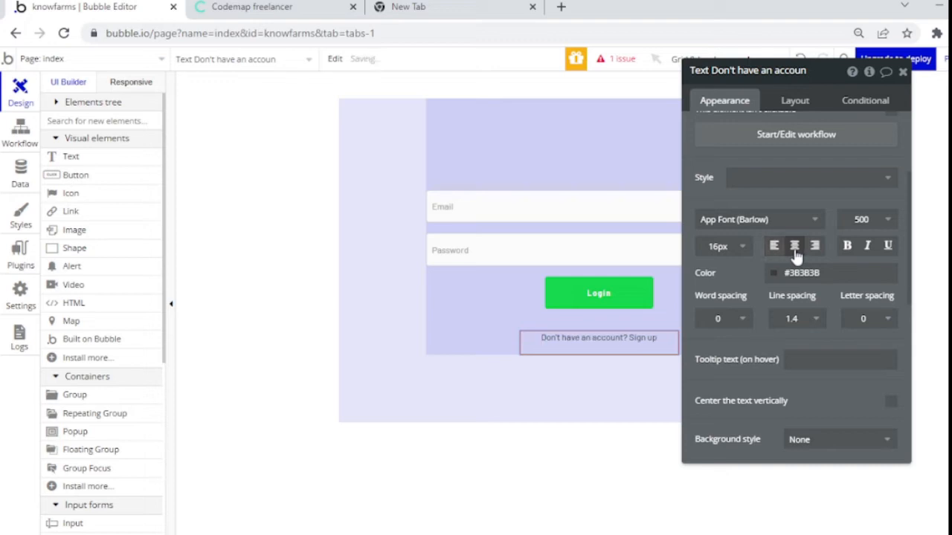
Step: Turn off the text's fixed width and reset its minimum width and height to 0
click(786, 104)
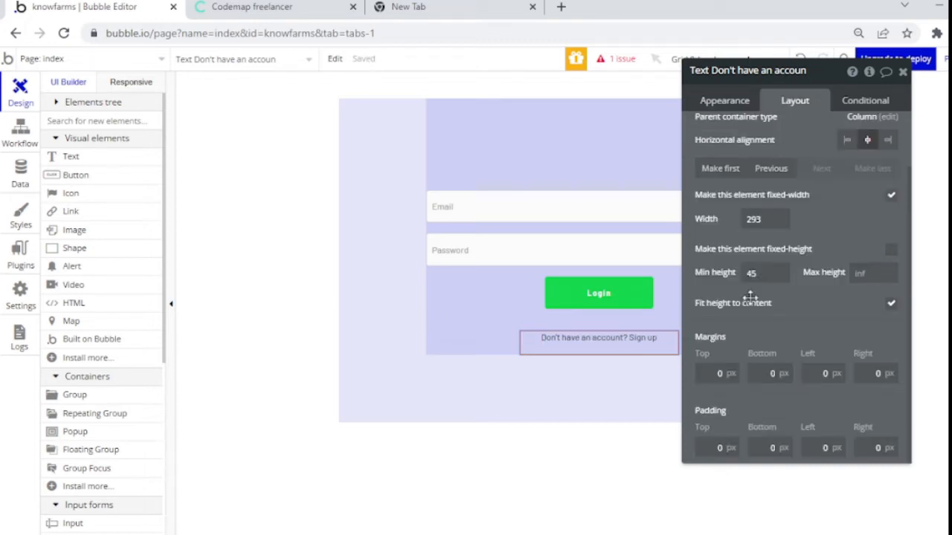
click(892, 196)
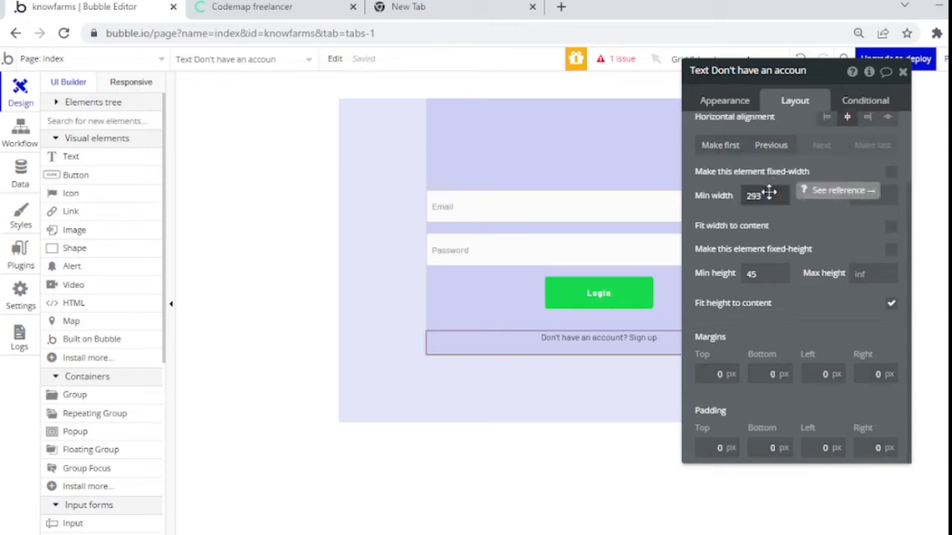
drag(770, 195, 734, 191)
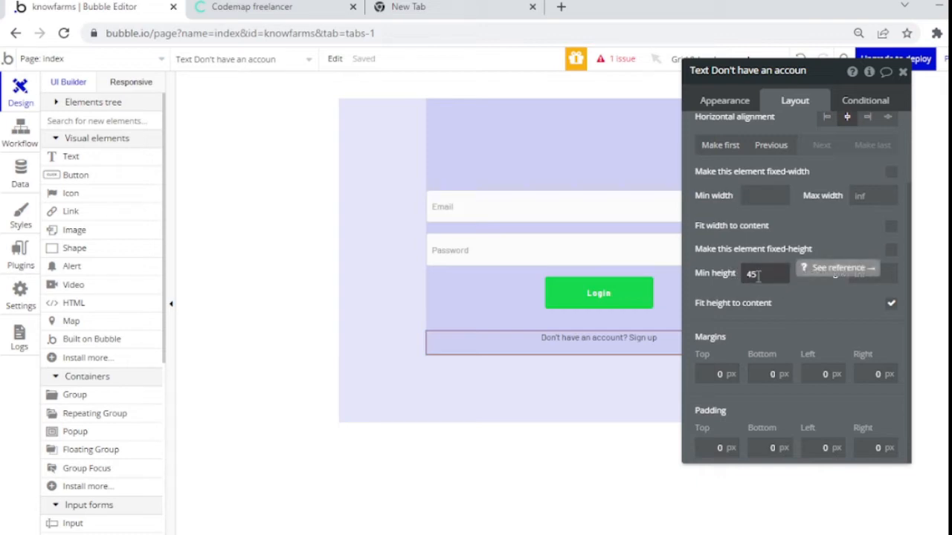
double_click(755, 275)
click(797, 323)
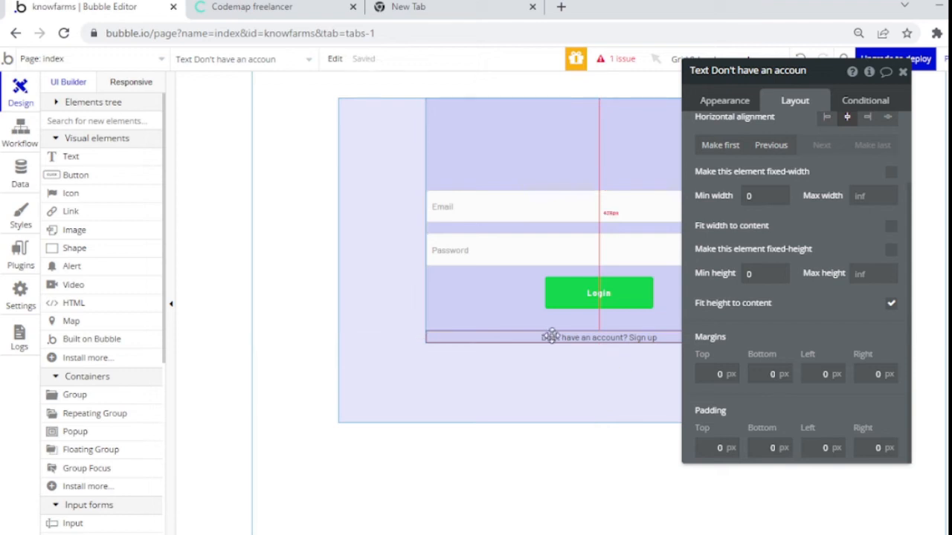
click(607, 310)
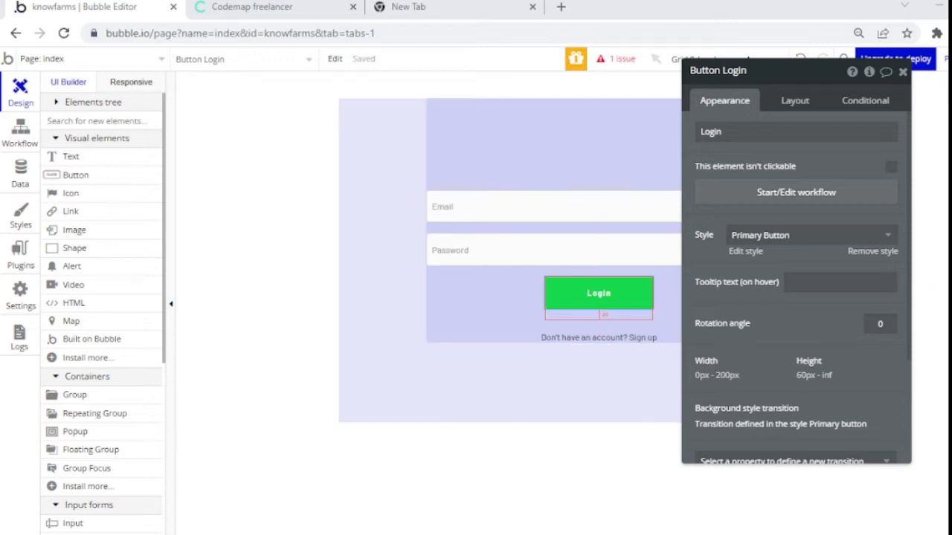
Step: Set the Login button's bottom margin to 0 px and the sign-up text's bottom margin to 20 px
scroll(915, 332, down, 3)
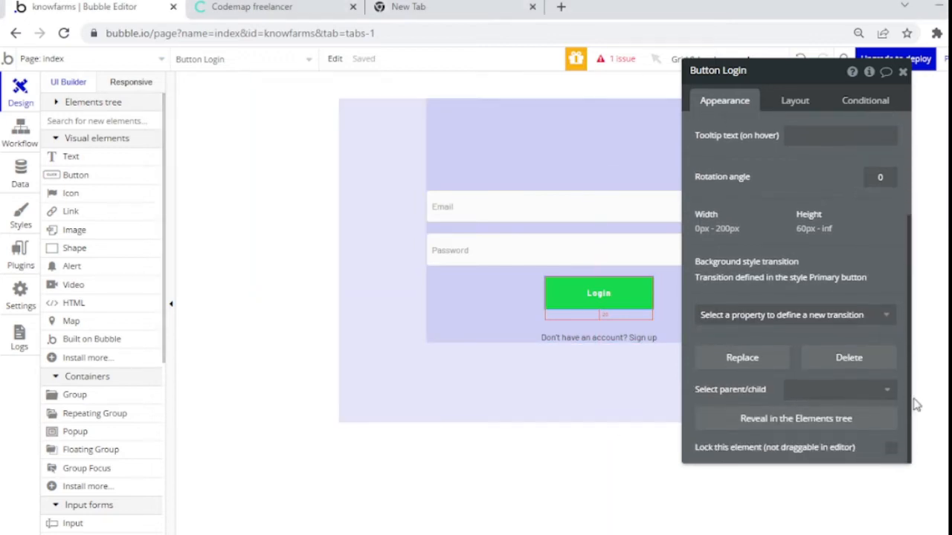
scroll(909, 295, up, 2)
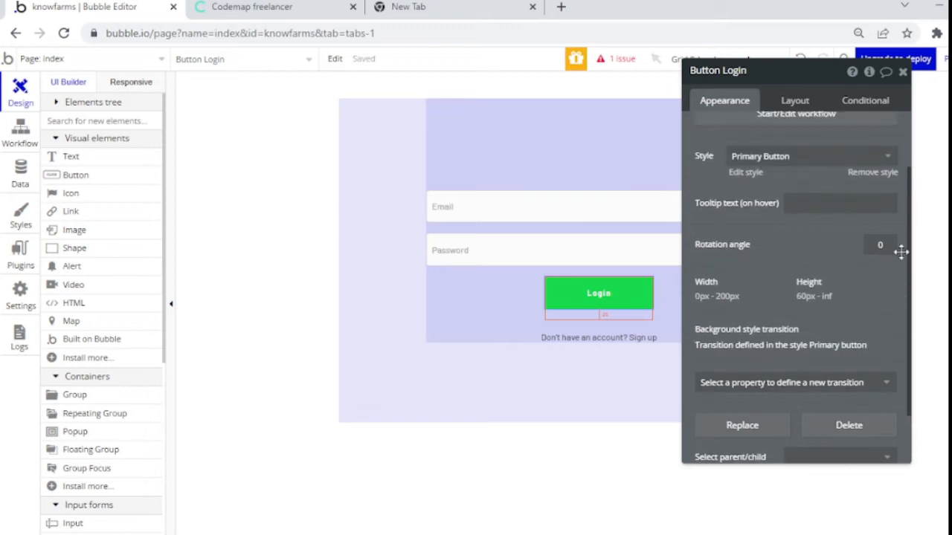
click(794, 102)
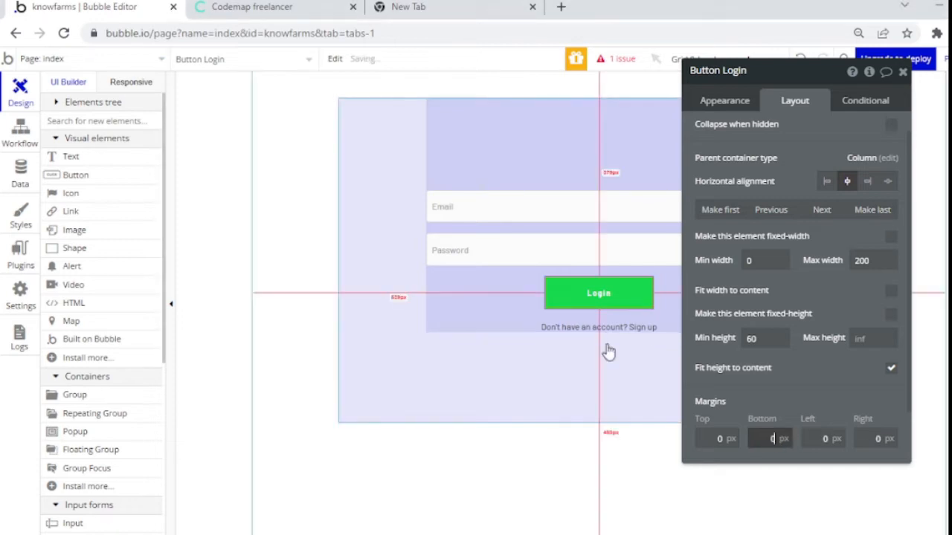
click(599, 328)
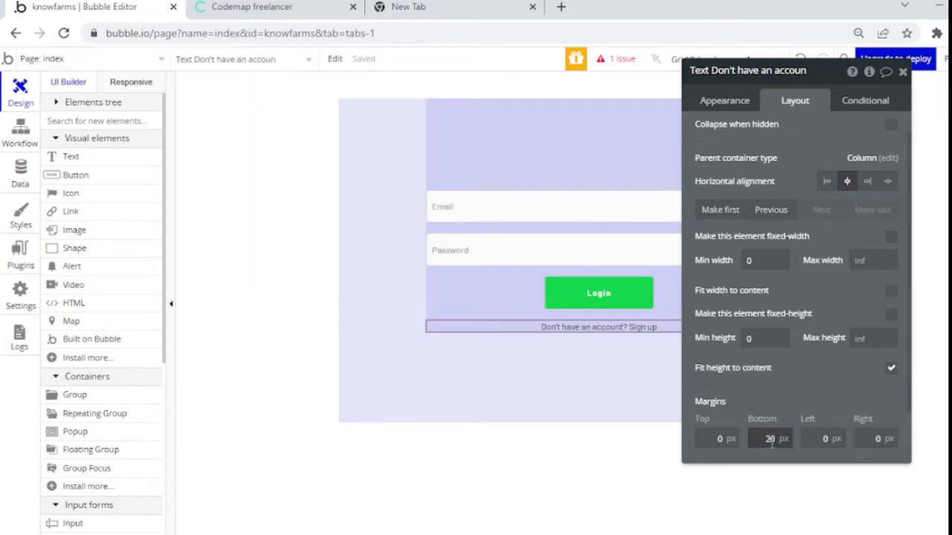
click(513, 271)
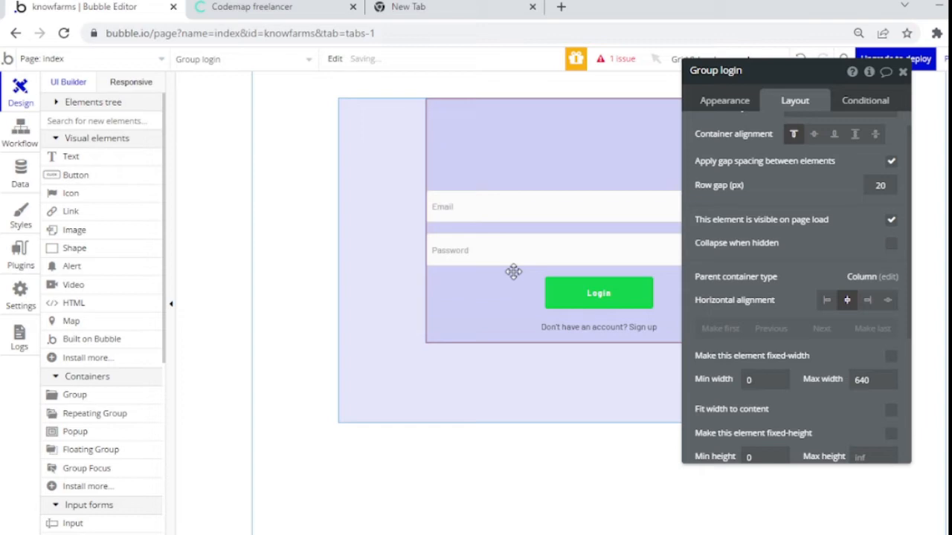
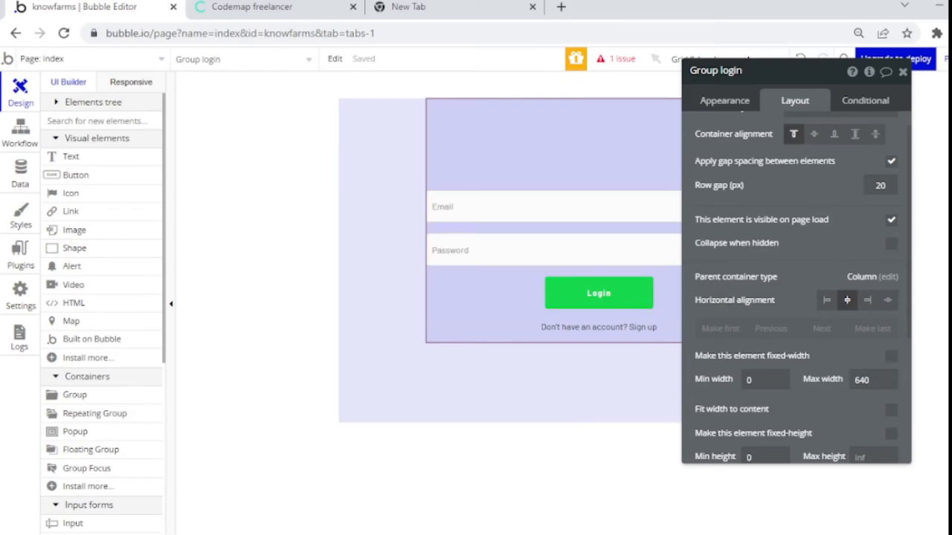
Step: Duplicate Group login with Ctrl+D and select the new copy below the original
click(445, 340)
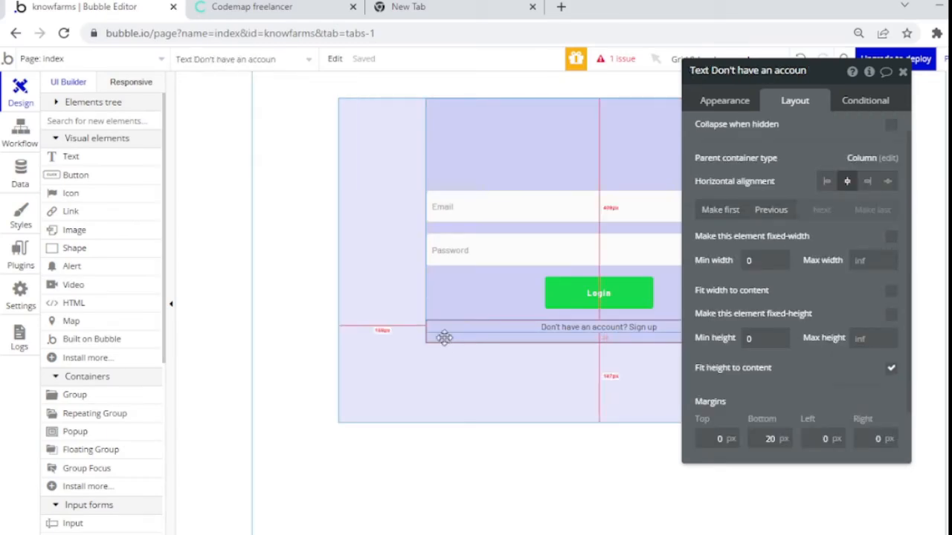
click(444, 338)
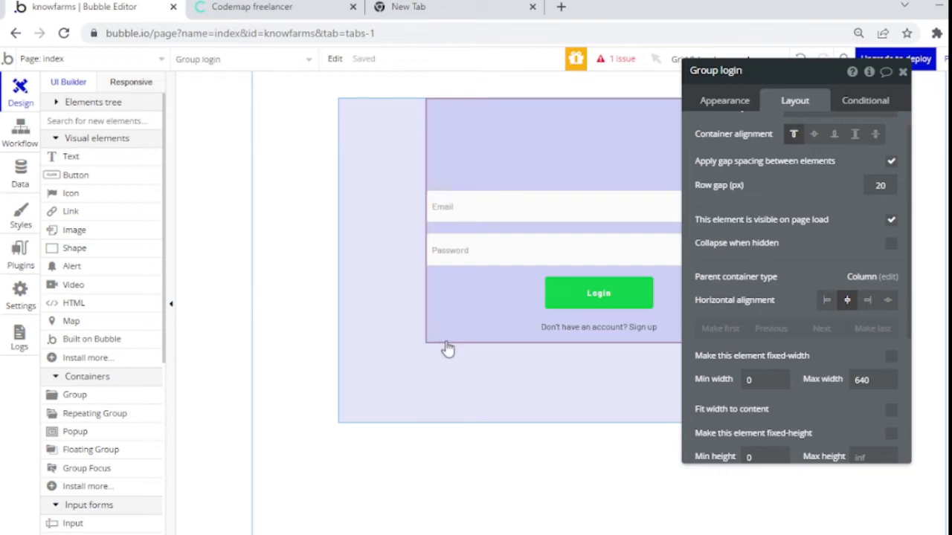
key(ctrl+d)
click(447, 399)
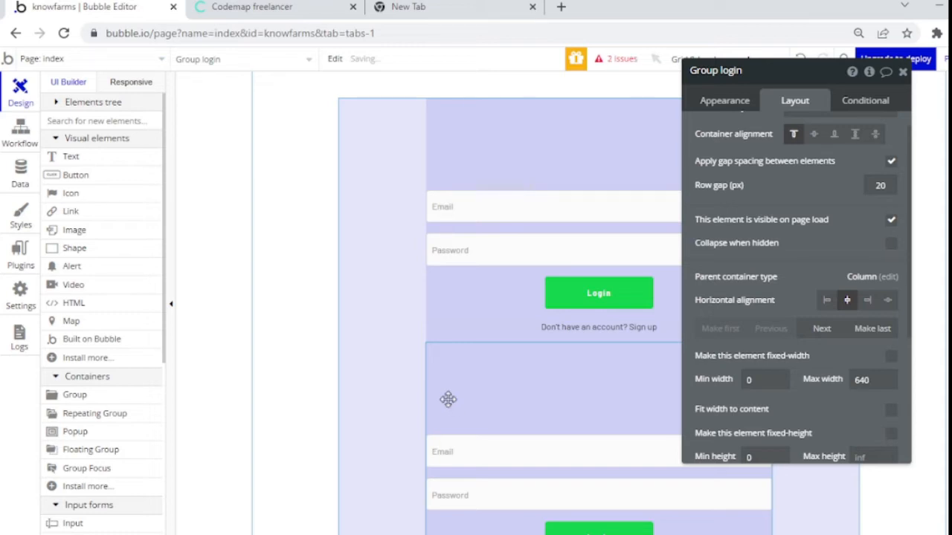
Step: Rename the copied group to 'Group signup'
click(447, 399)
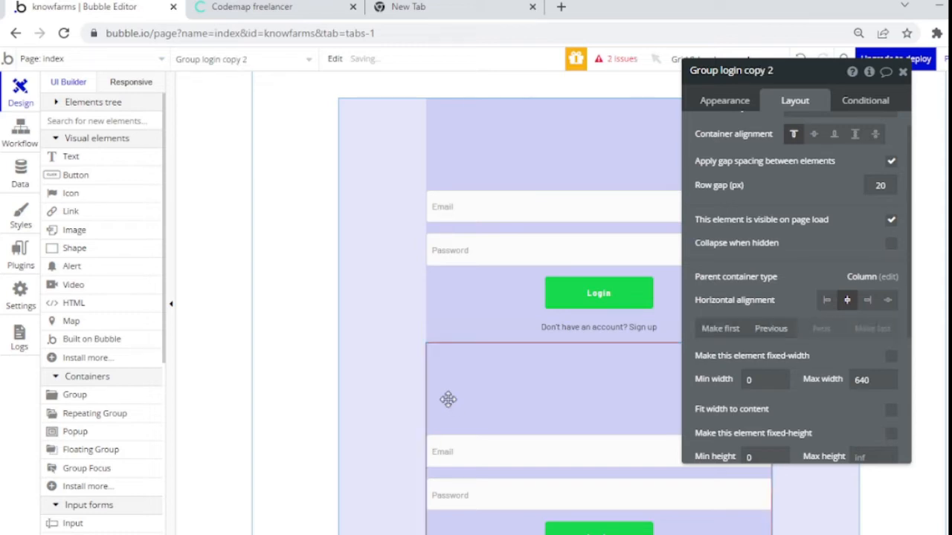
key(BackSpace)
key(BackSpace)
key(BackSpace)
key(BackSpace)
key(BackSpace)
key(BackSpace)
key(BackSpace)
key(BackSpace)
key(BackSpace)
key(BackSpace)
key(BackSpace)
key(BackSpace)
text(signup)
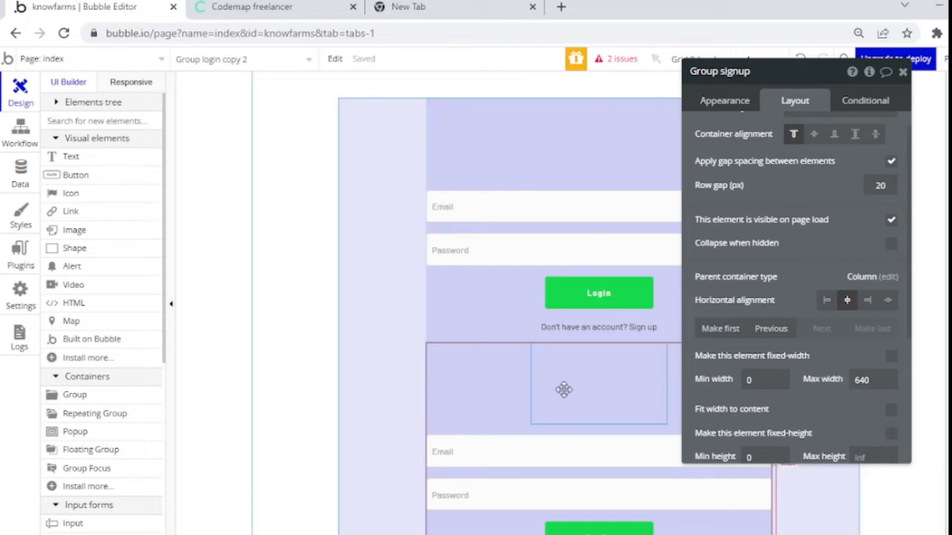
Step: Delete the copy's empty image box and clear its button's Login label
click(564, 389)
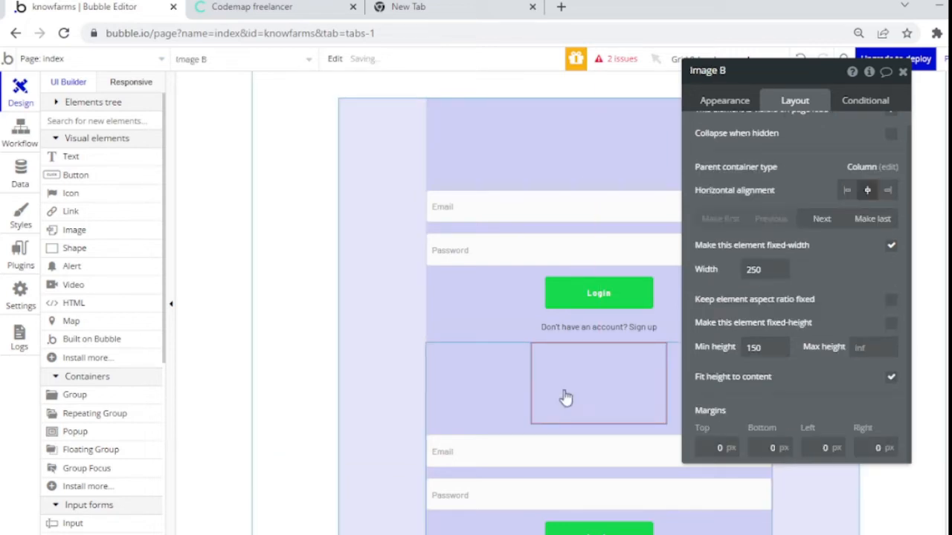
key(Delete)
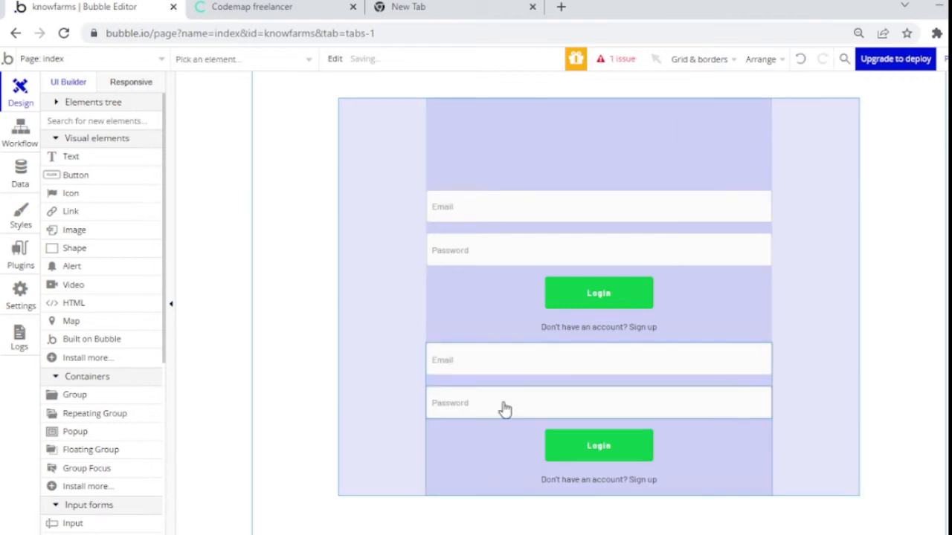
click(559, 461)
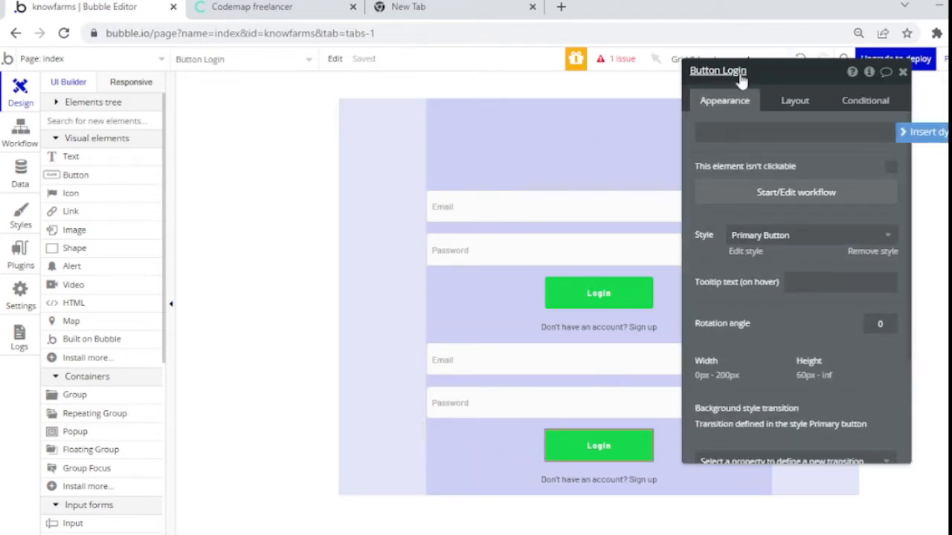
click(730, 132)
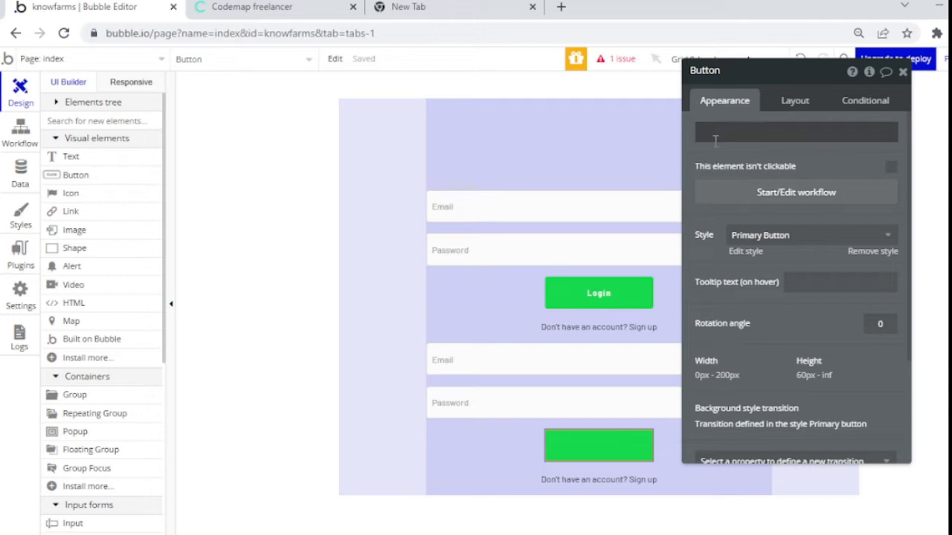
Step: Label the copy's button 'Signup' and change its prompt text to 'Have an account? Login'
click(712, 137)
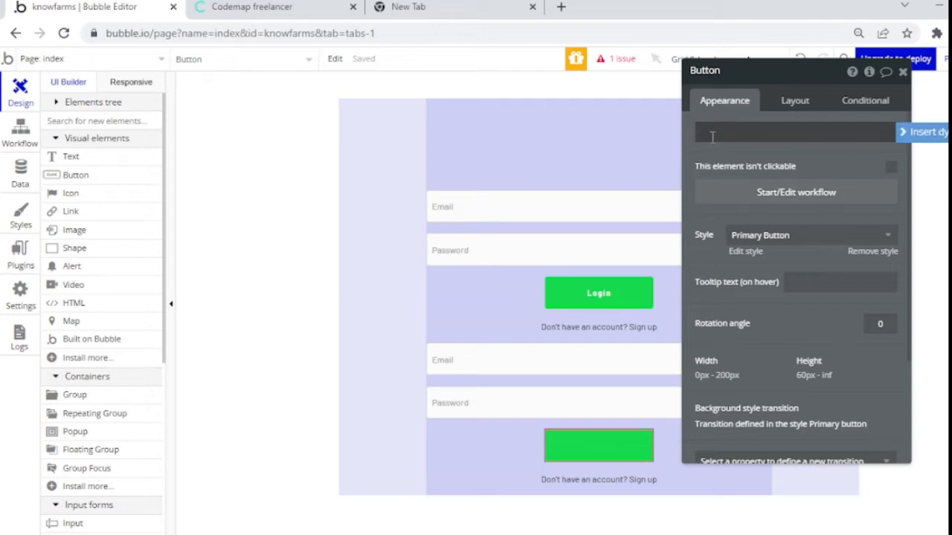
text(Signup)
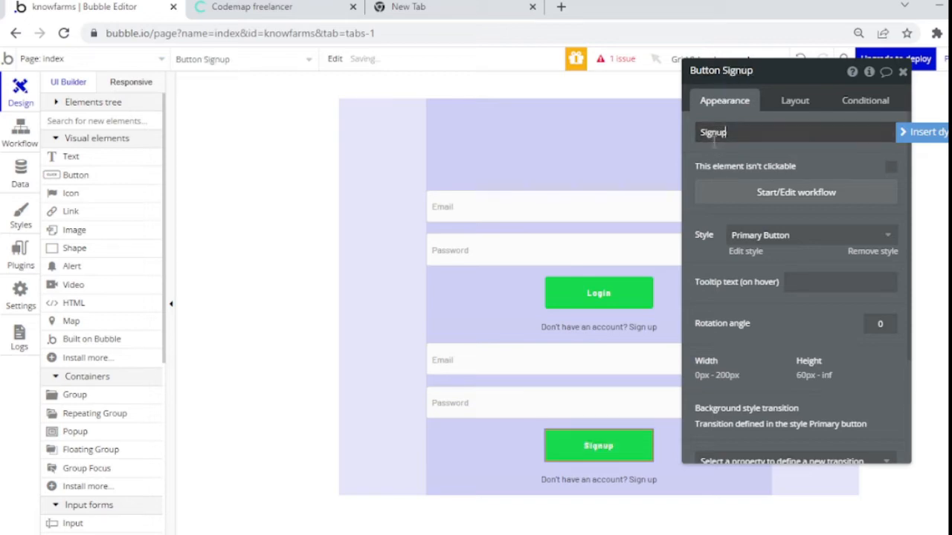
click(618, 485)
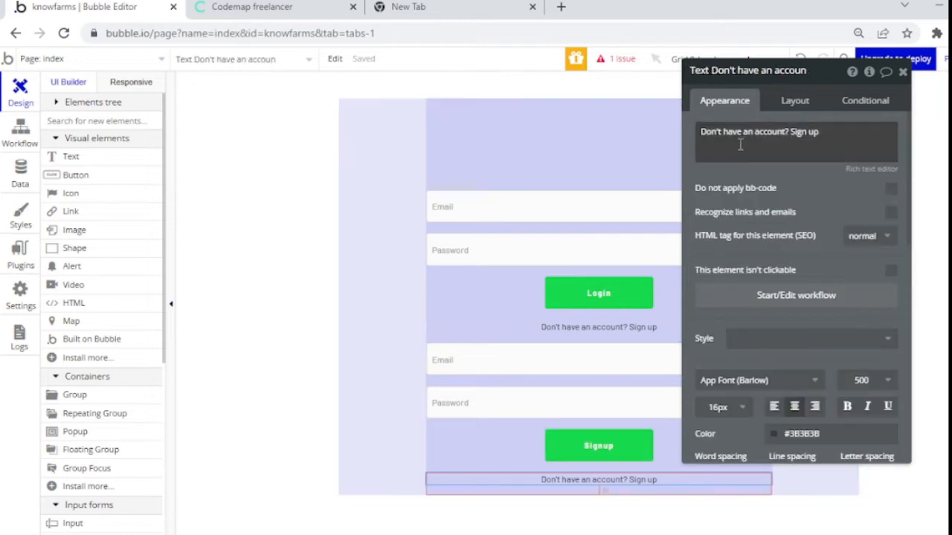
triple_click(730, 131)
mouse_move(729, 131)
mouse_down()
mouse_move(706, 131)
mouse_move(722, 132)
mouse_up()
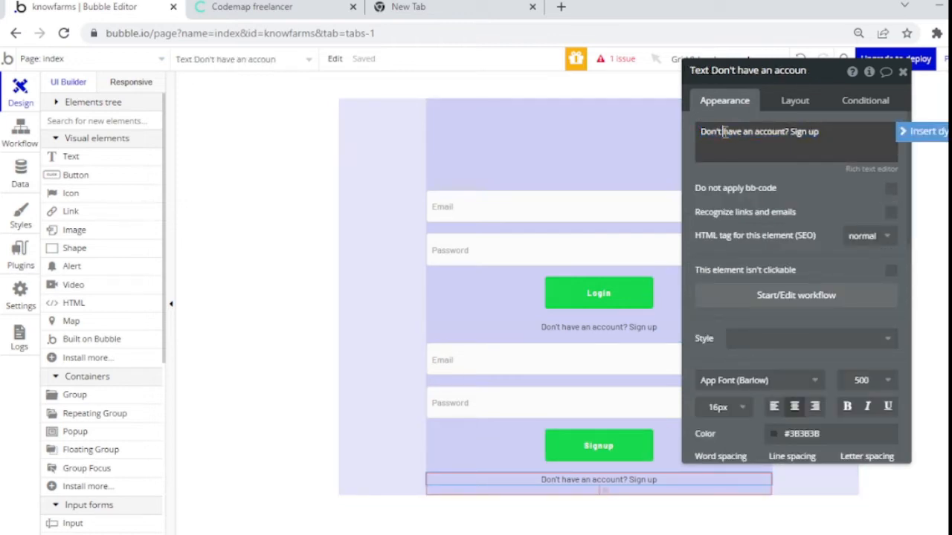
key(BackSpace)
key(BackSpace)
key(BackSpace)
key(BackSpace)
key(BackSpace)
key(BackSpace)
key(BackSpace)
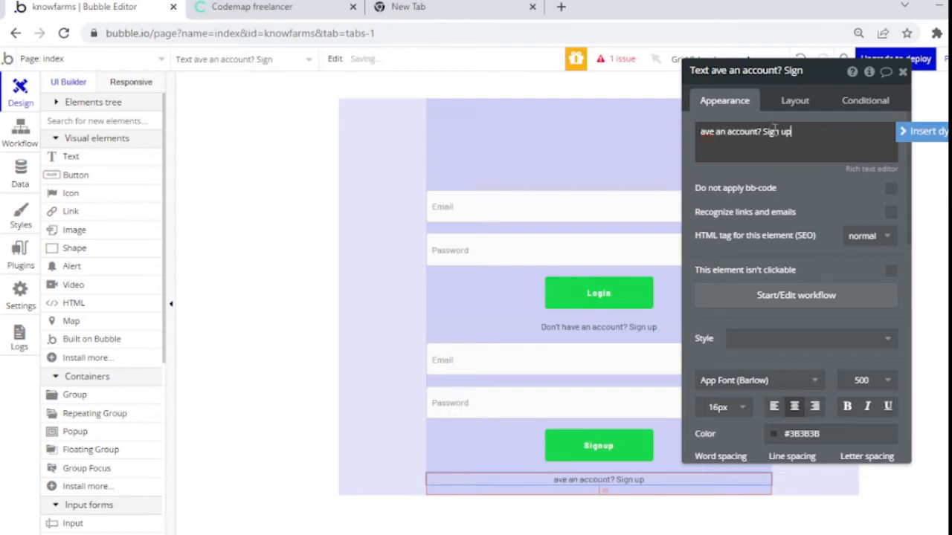
click(701, 131)
text(H)
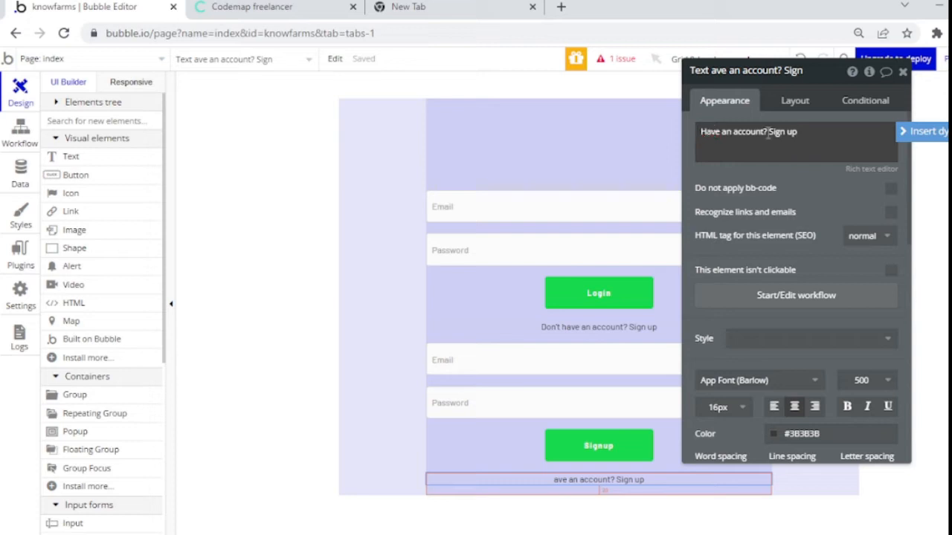
key(BackSpace)
key(BackSpace)
key(BackSpace)
key(BackSpace)
key(BackSpace)
key(BackSpace)
key(BackSpace)
key(BackSpace)
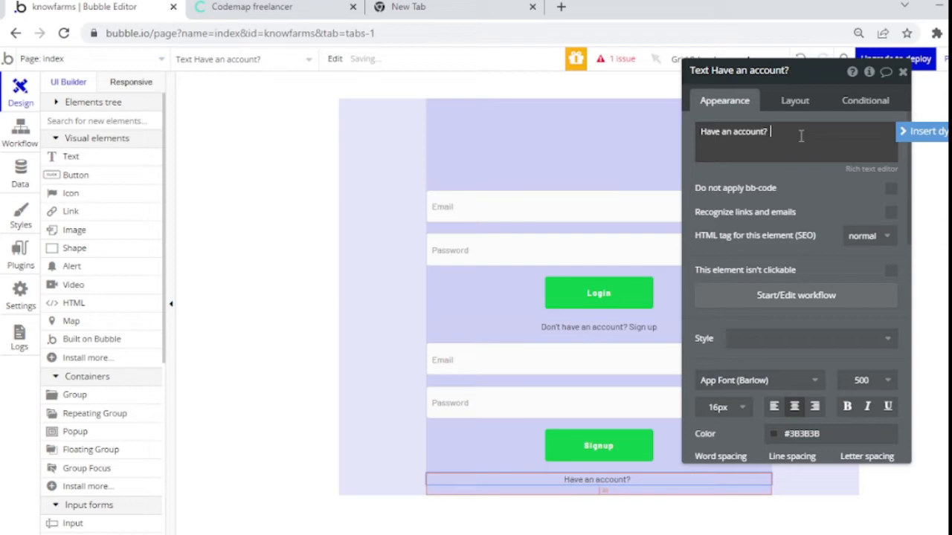
text(Login)
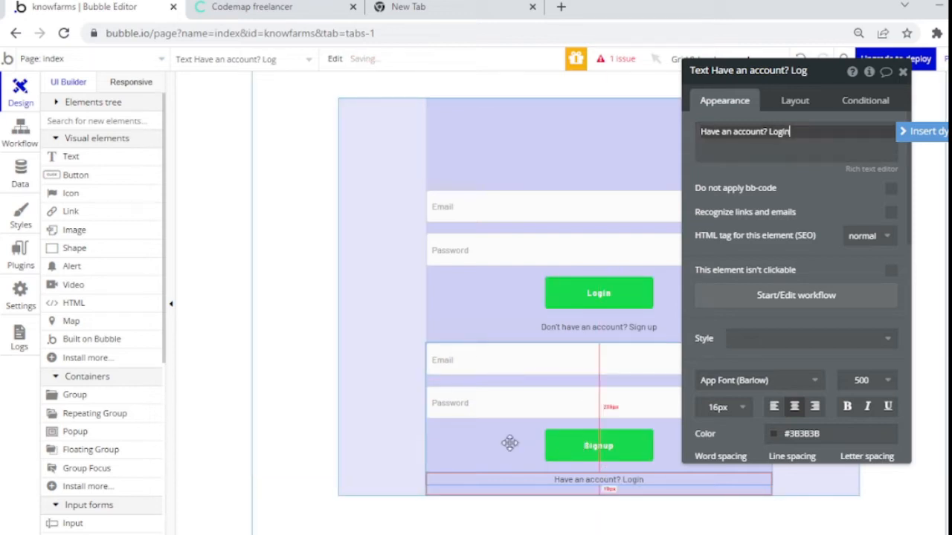
Step: Rename the signup group's inputs to email-signup and password-signup
click(468, 367)
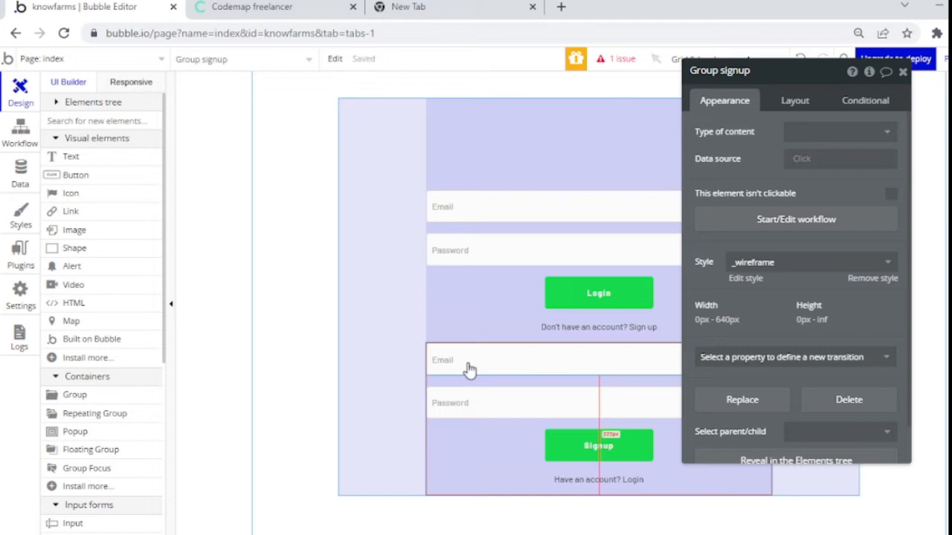
click(468, 368)
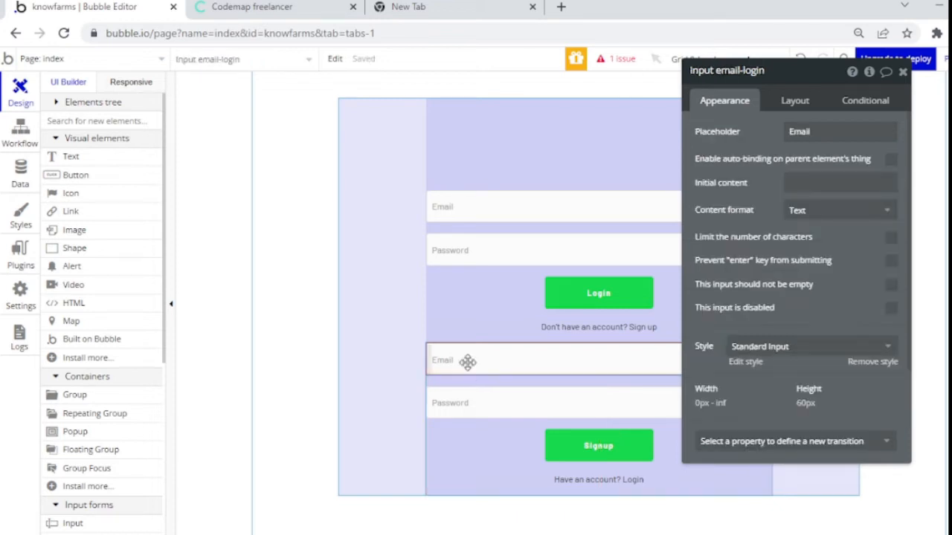
click(755, 73)
key(BackSpace)
key(BackSpace)
key(BackSpace)
key(BackSpace)
key(BackSpace)
text(signup)
key(Return)
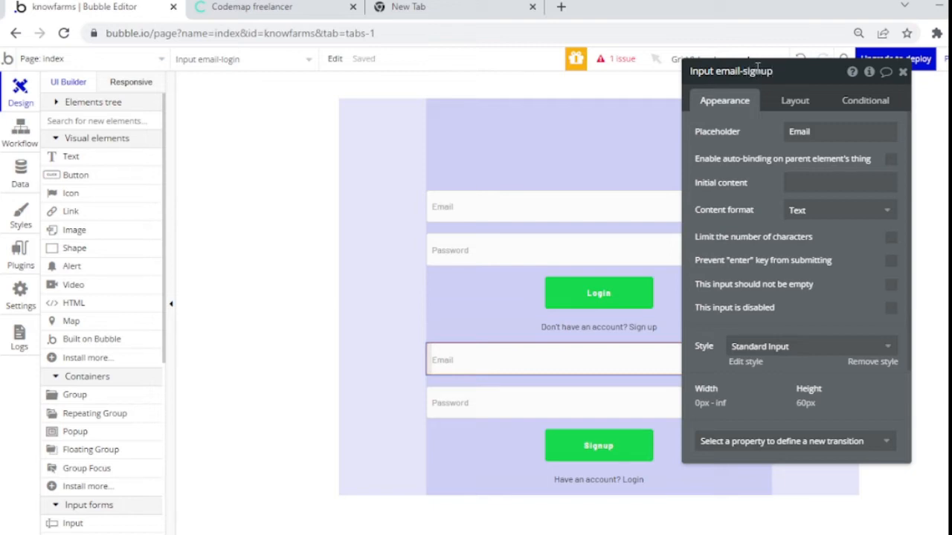
click(519, 407)
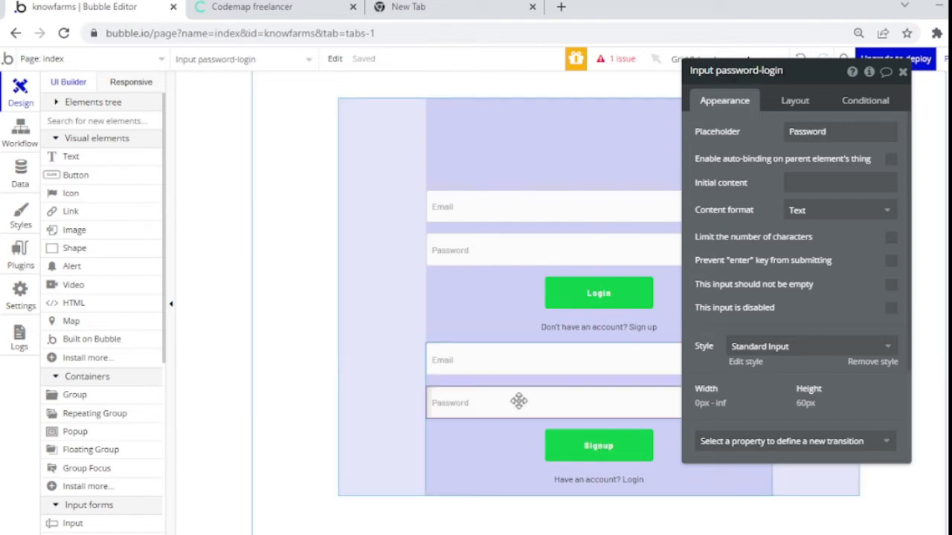
double_click(773, 72)
text(signup)
key(Return)
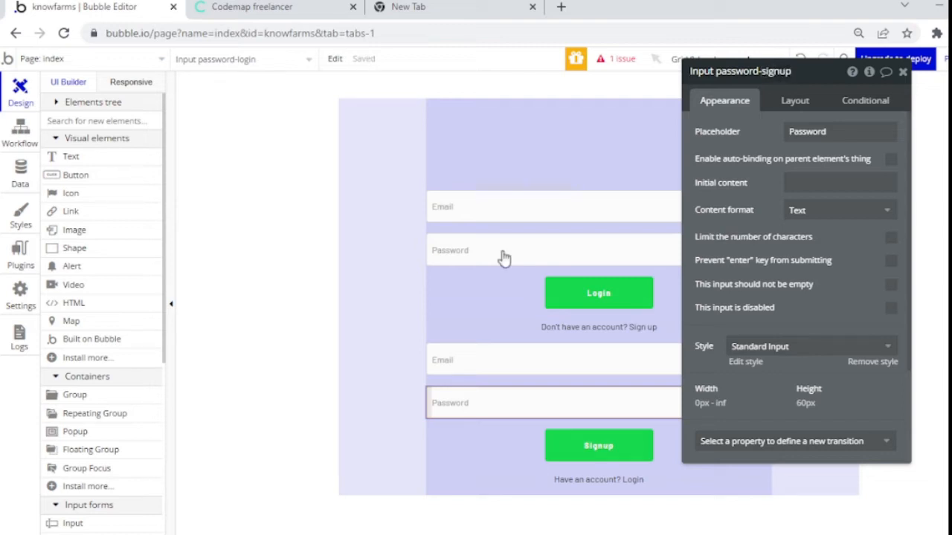
click(466, 307)
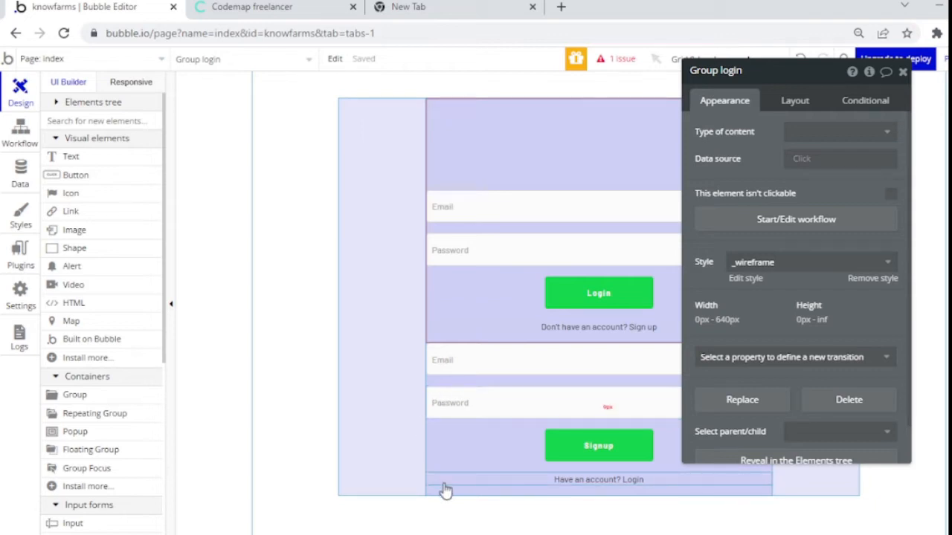
Step: Duplicate Group signup with Ctrl+D
click(448, 487)
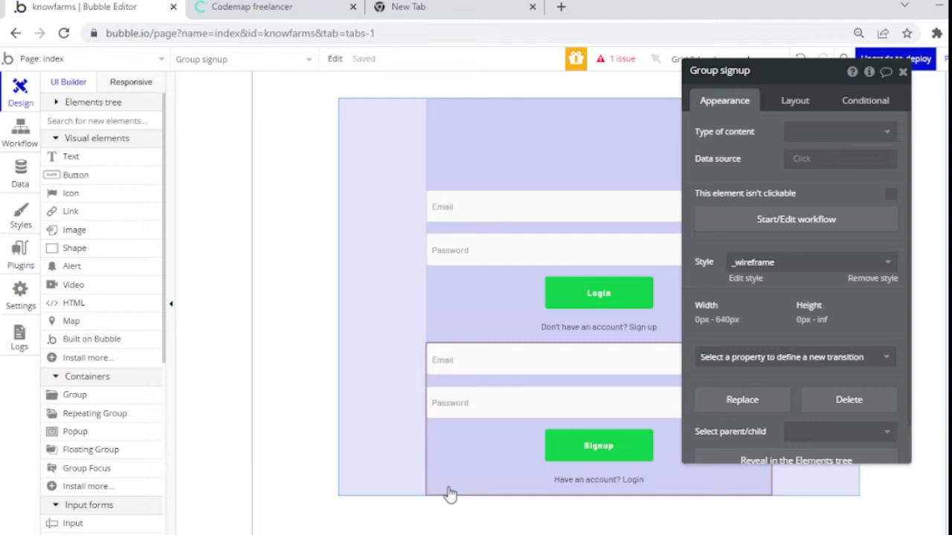
key(ctrl+d)
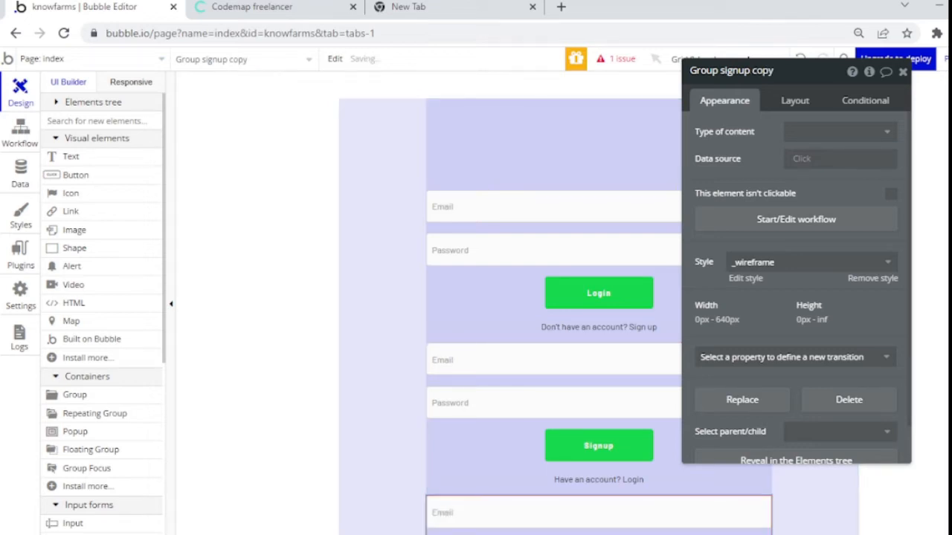
click(902, 71)
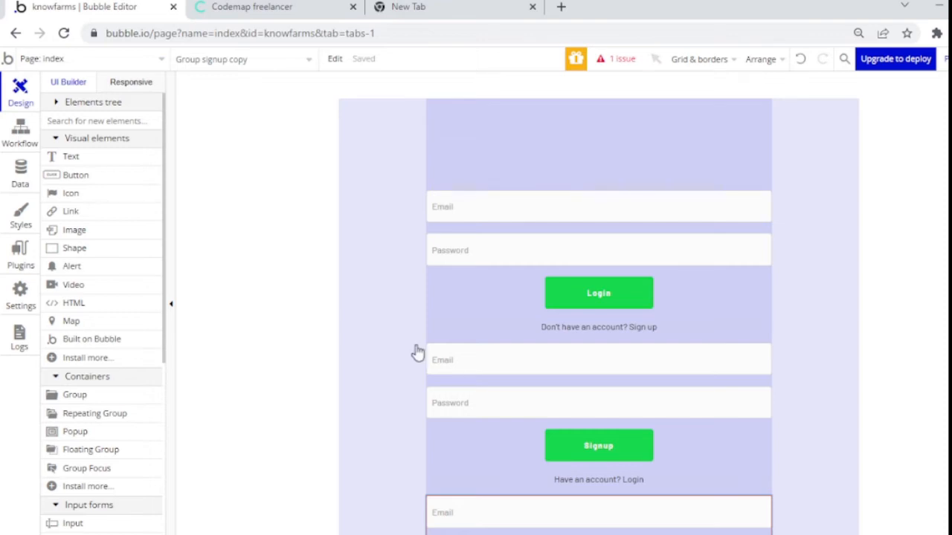
Step: Raise the index page's minimum height from 900 to 2000
click(359, 349)
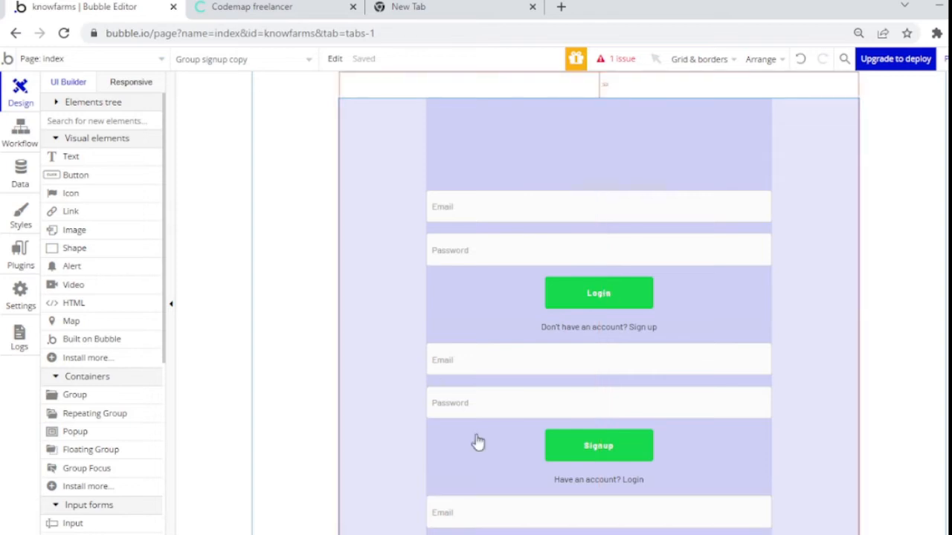
double_click(278, 433)
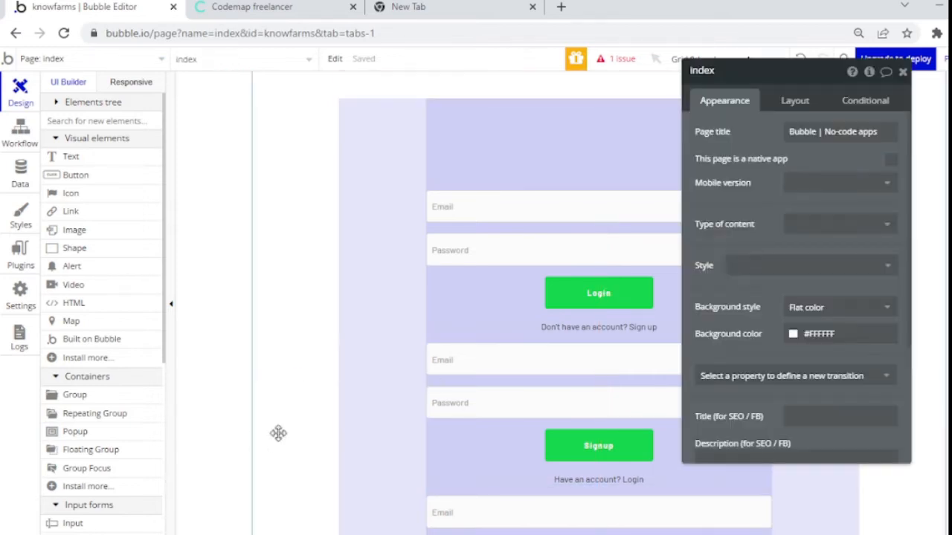
click(795, 112)
click(886, 326)
drag(886, 326, 830, 306)
text(2000)
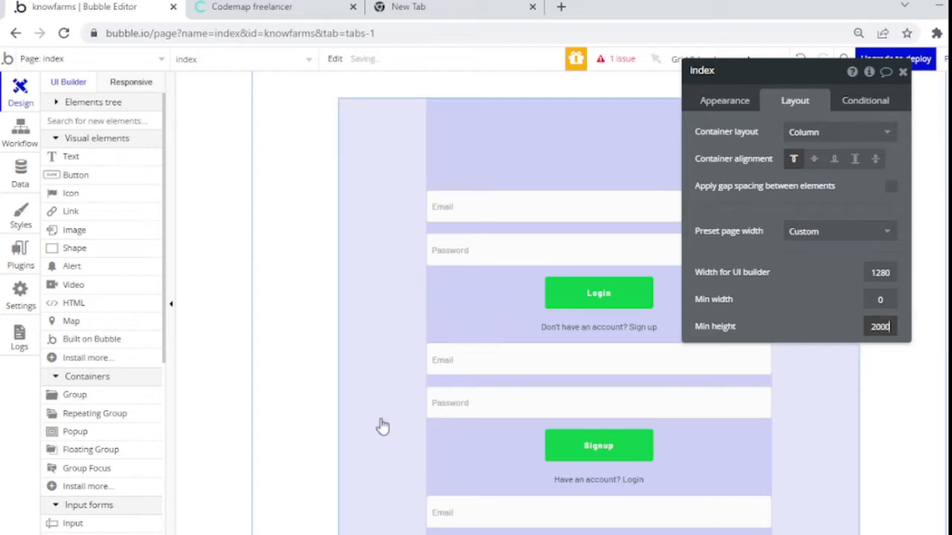
click(902, 72)
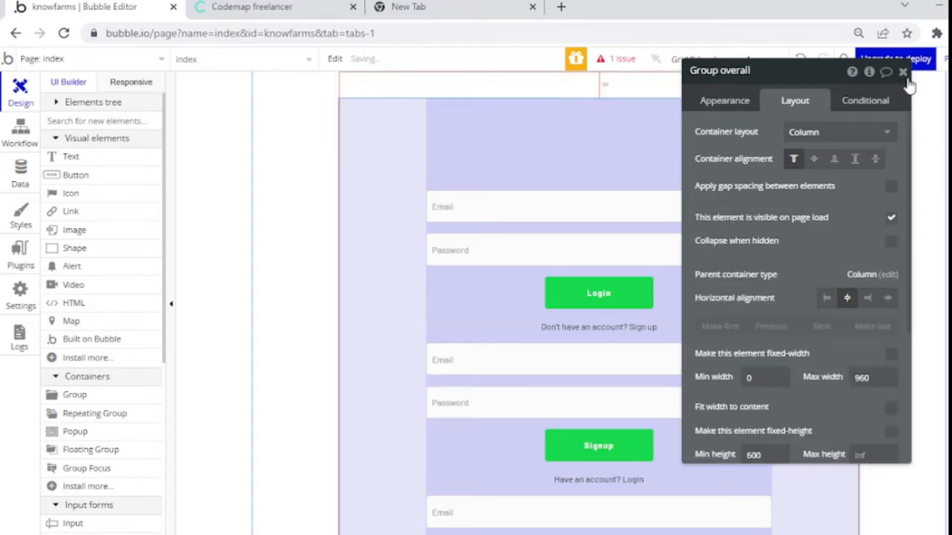
click(902, 73)
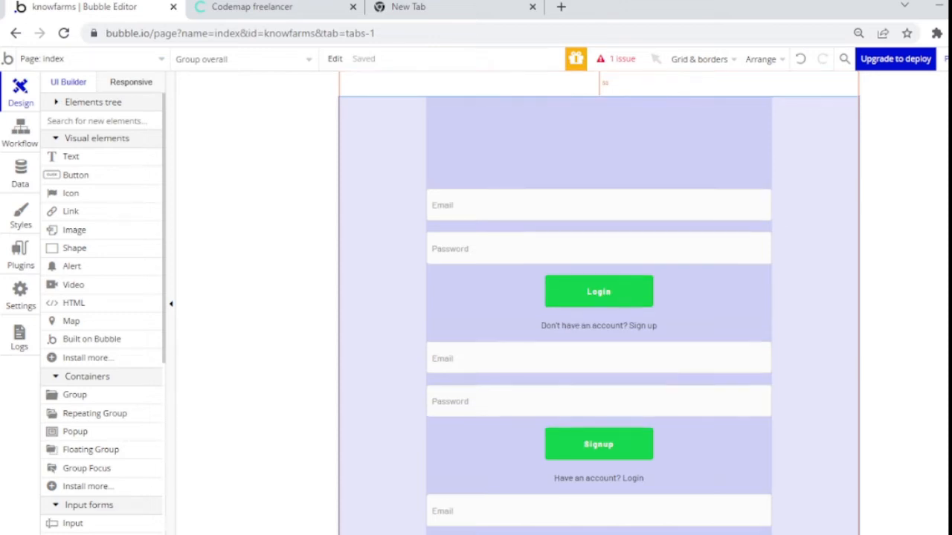
scroll(496, 390, down, 4)
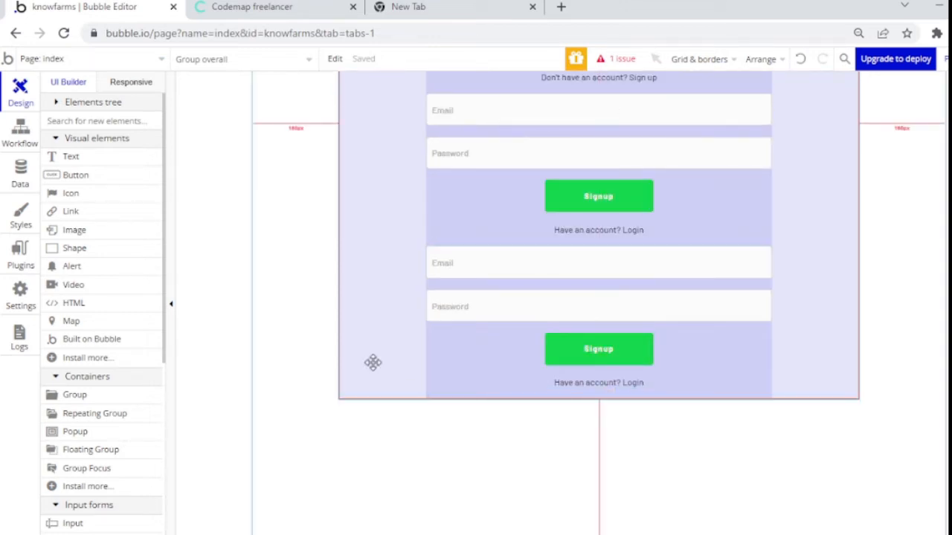
Step: Paste a copy of the 'Have an account? Login' text and make it first in the group
click(576, 383)
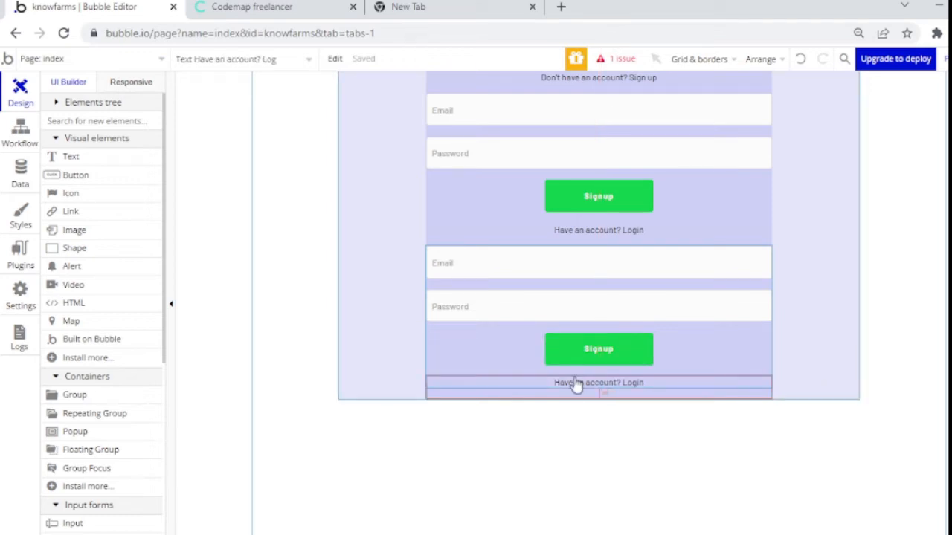
key(ctrl+v)
drag(570, 423, 567, 414)
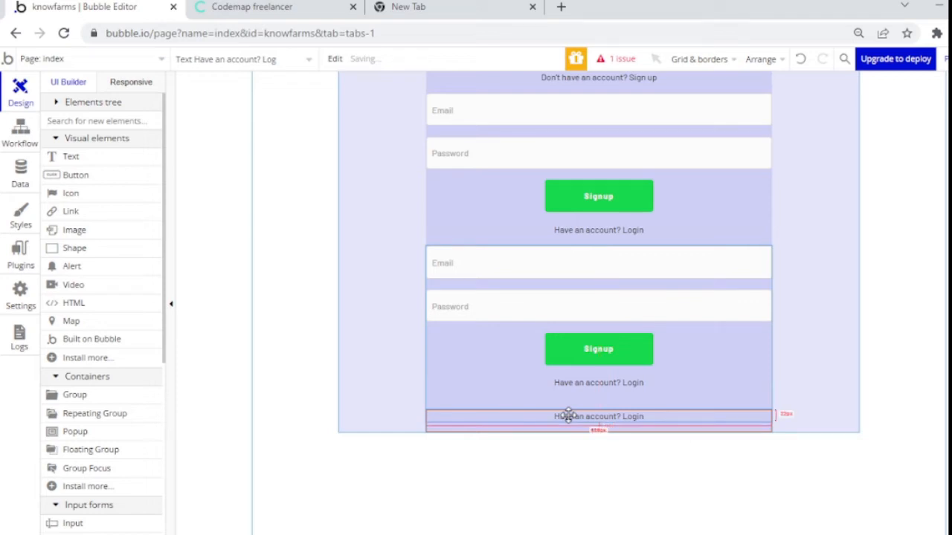
double_click(567, 414)
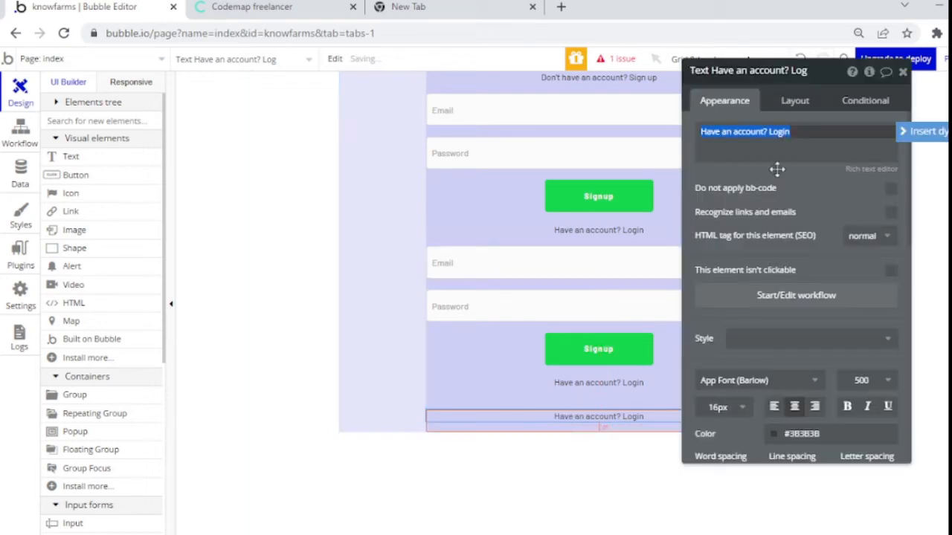
click(790, 108)
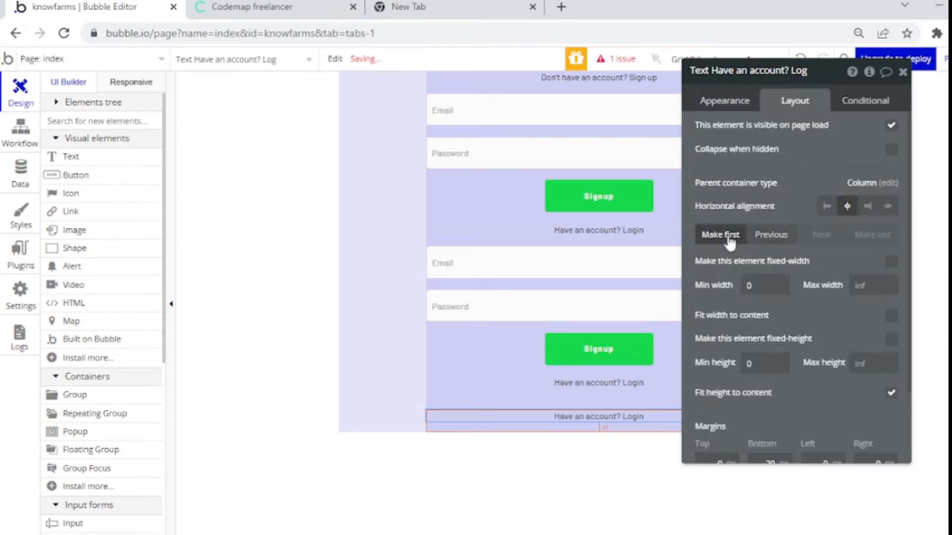
click(725, 235)
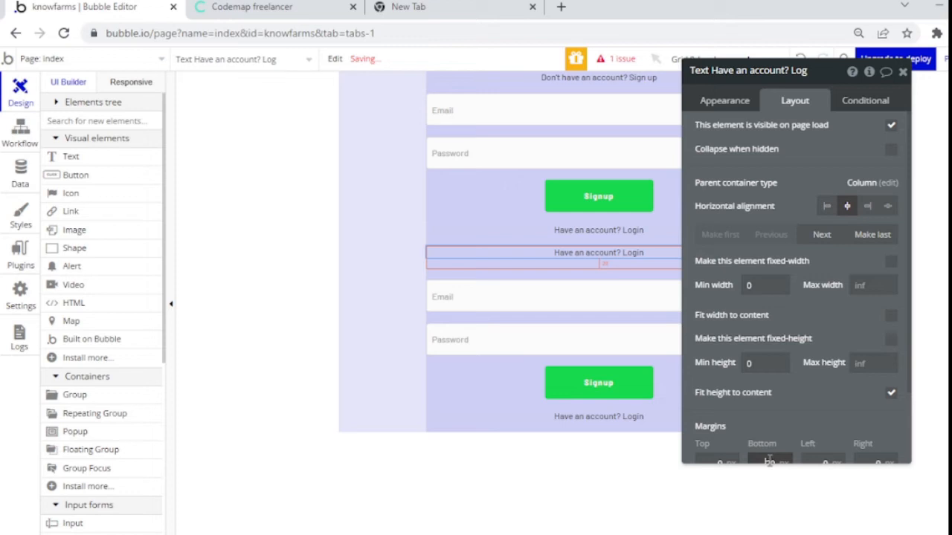
scroll(769, 462, down, 1)
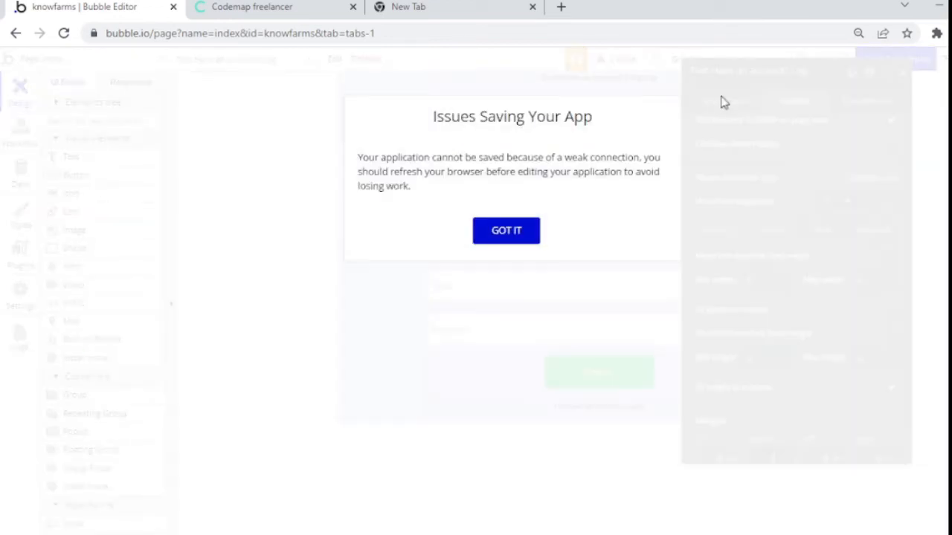
click(506, 231)
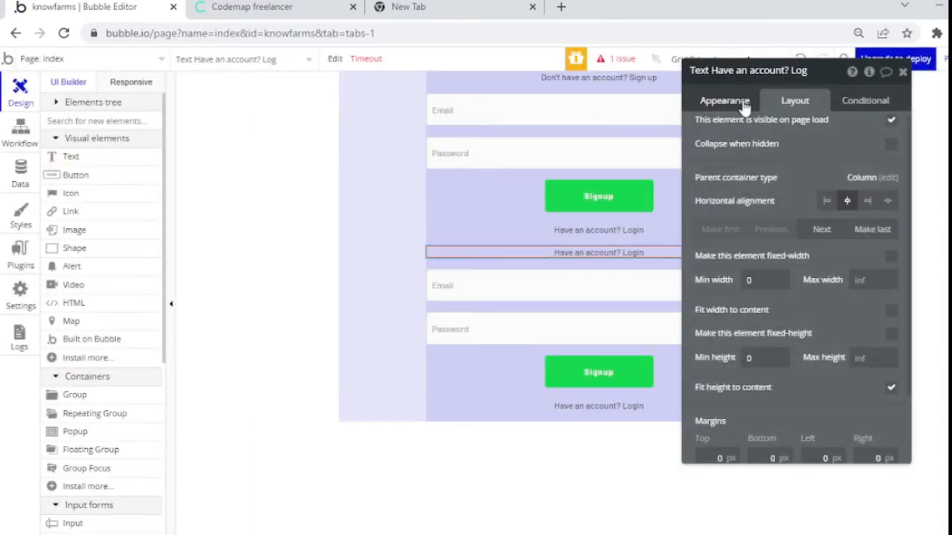
Step: Change the copied text to read 'Just a few more steps'
click(743, 104)
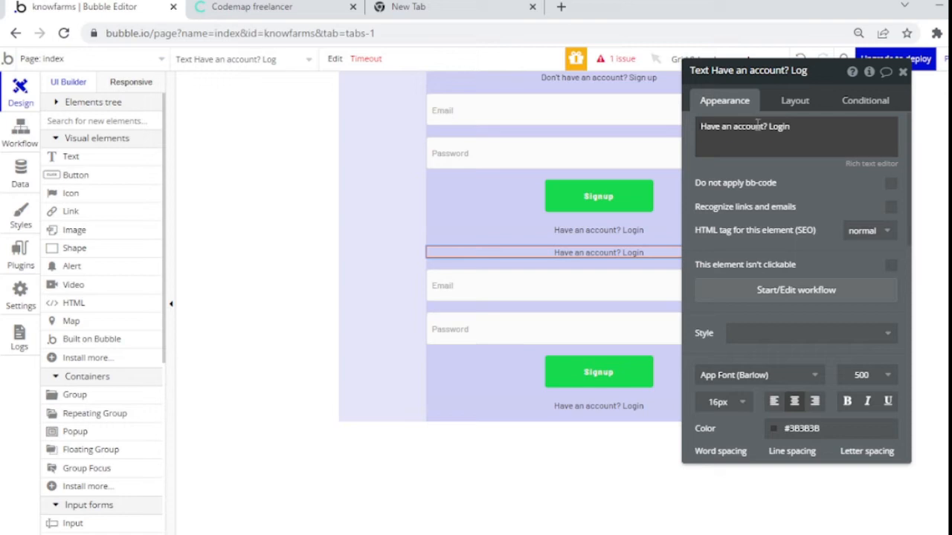
triple_click(756, 125)
text(Just)
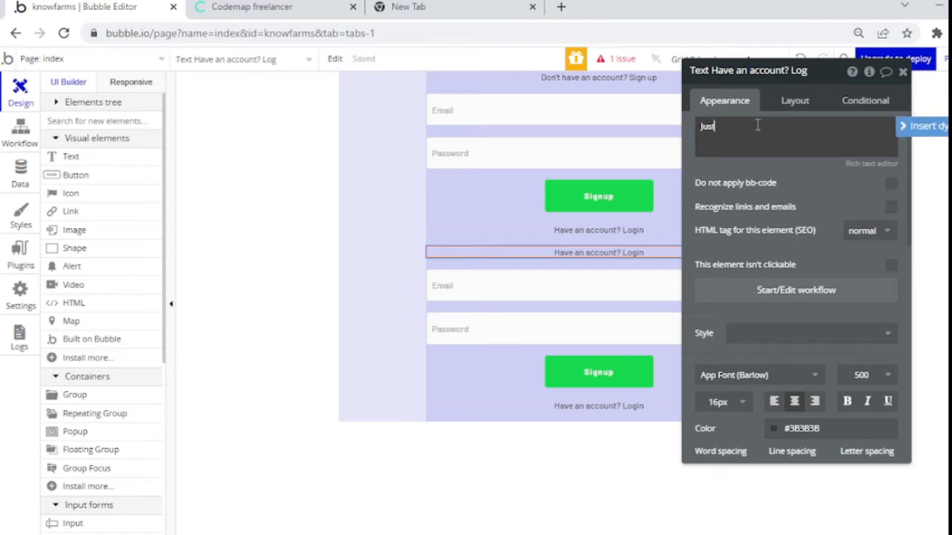
text( a few more steps)
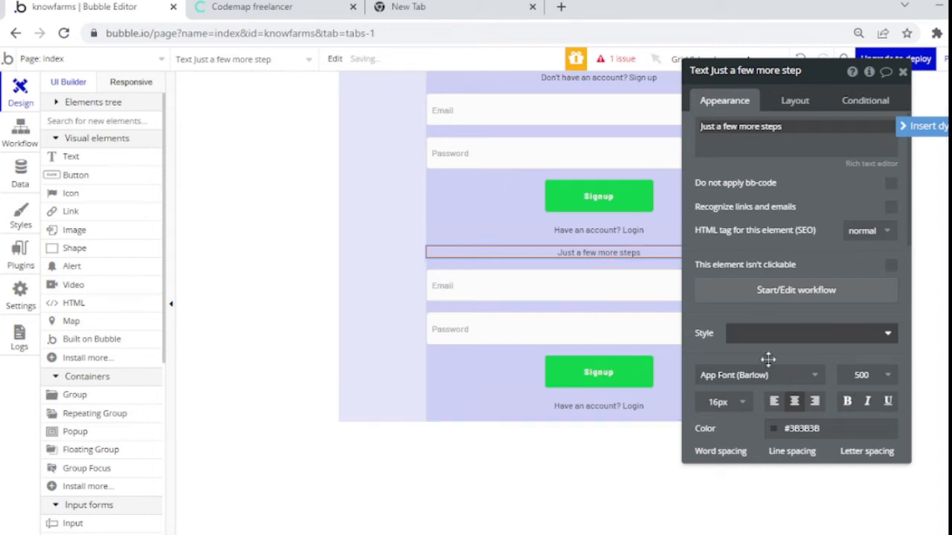
Step: Give the heading font size 24, weight 700, and the h1 HTML tag
click(731, 402)
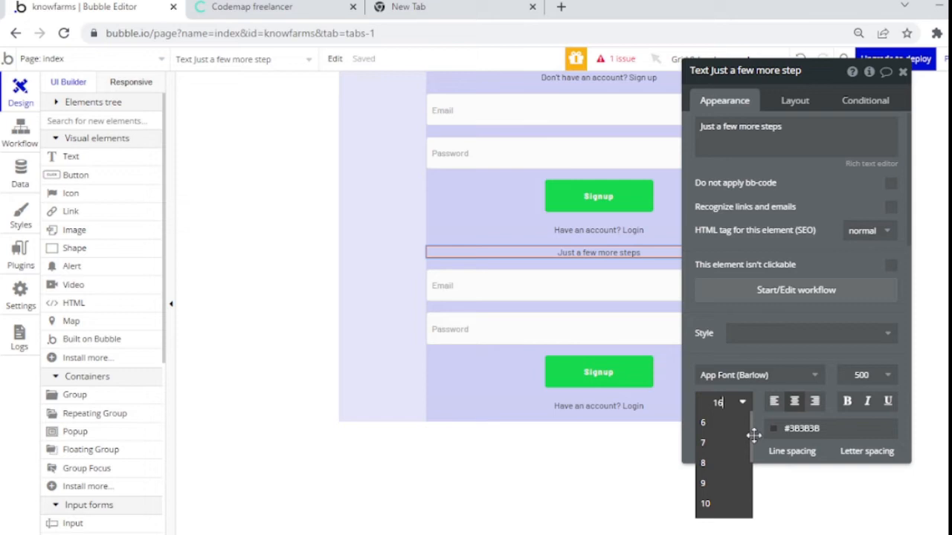
scroll(750, 476, down, 1)
scroll(750, 482, down, 1)
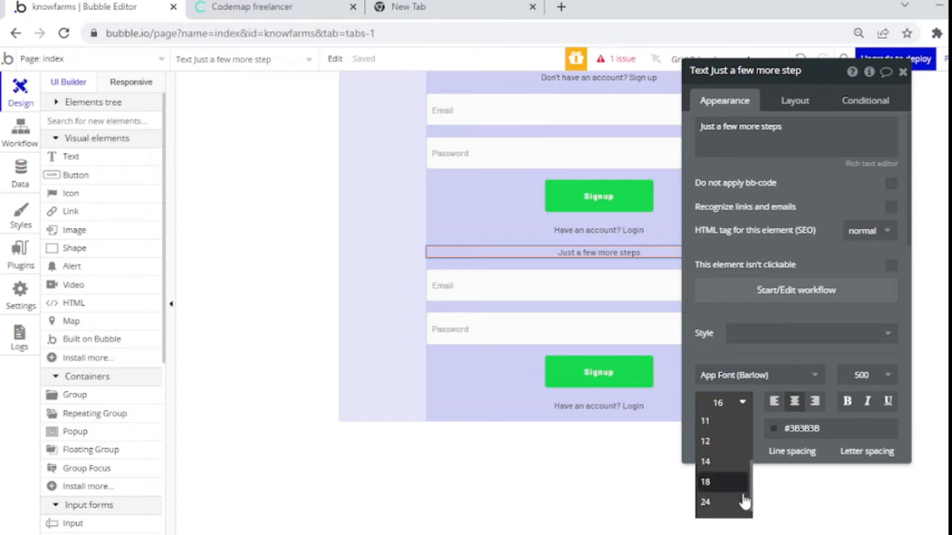
click(738, 505)
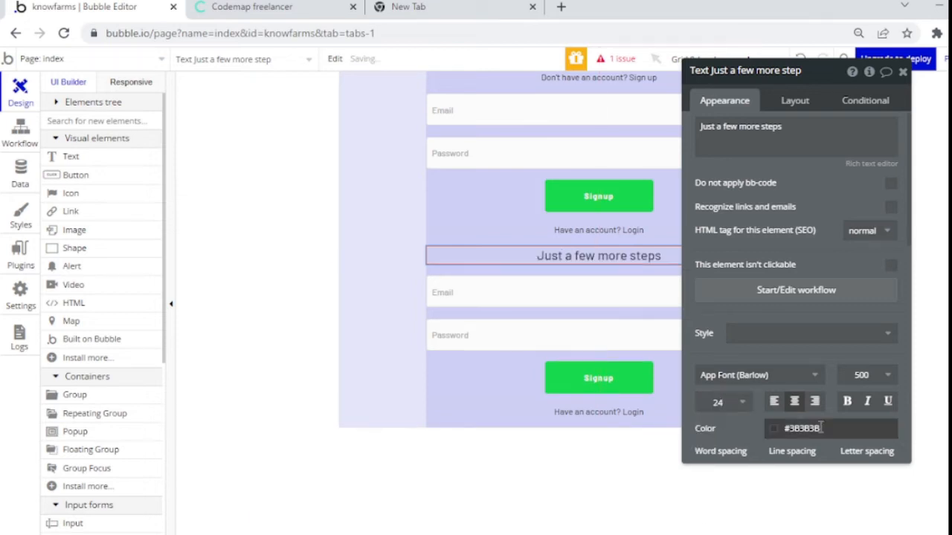
click(888, 375)
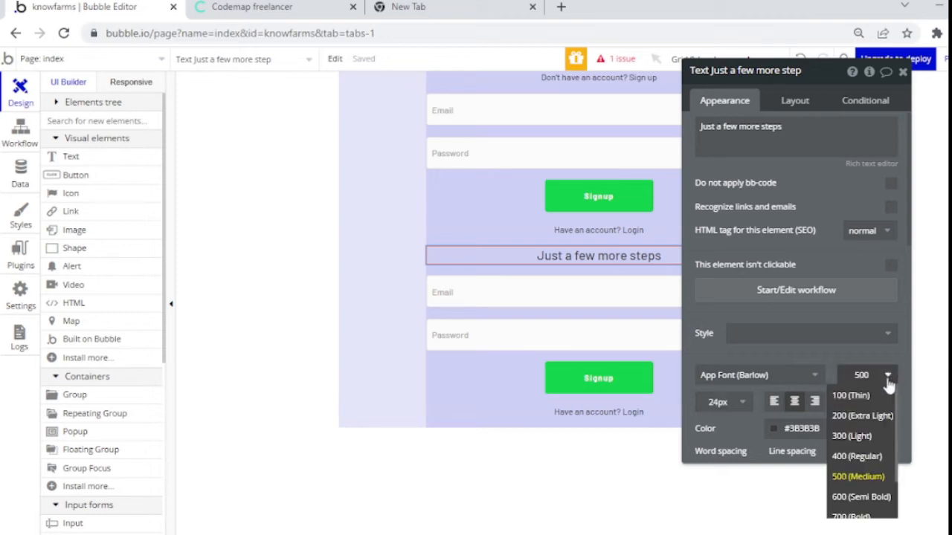
scroll(896, 423, down, 2)
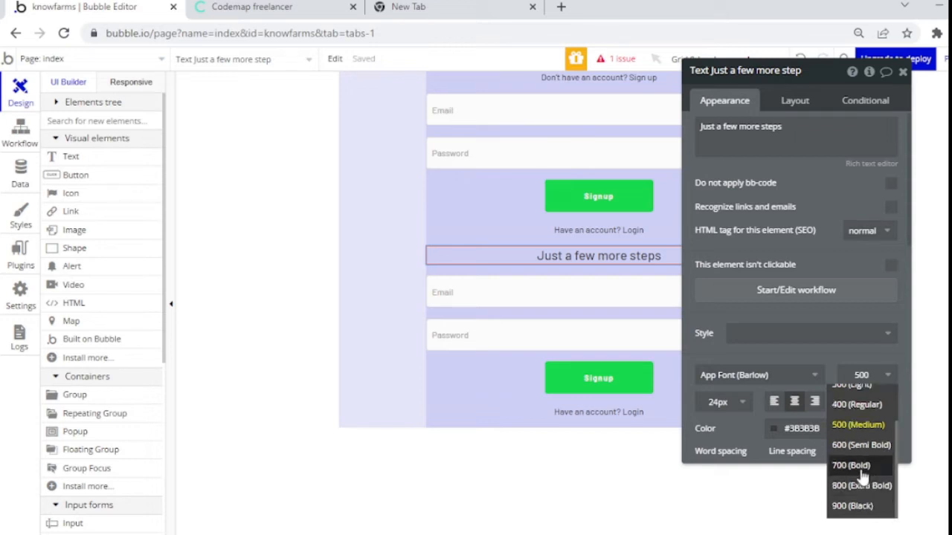
click(862, 468)
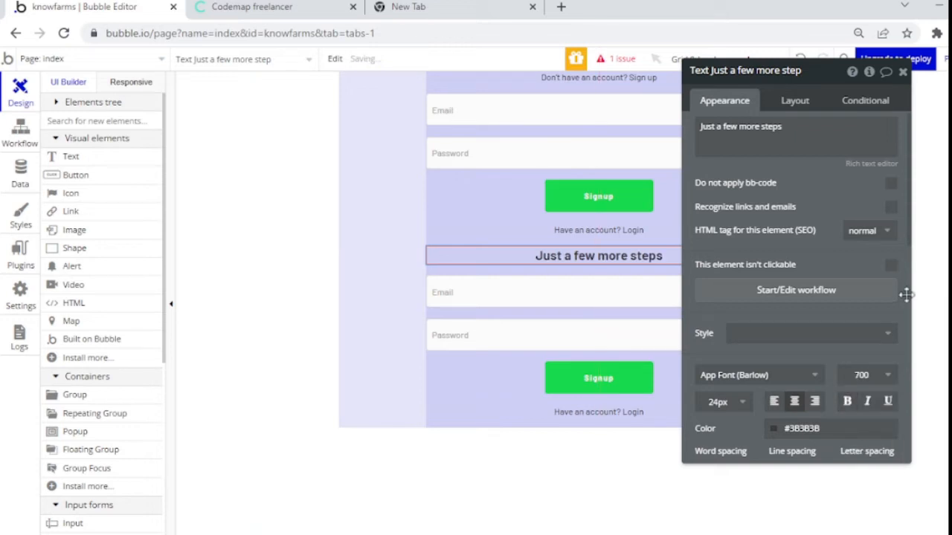
click(881, 233)
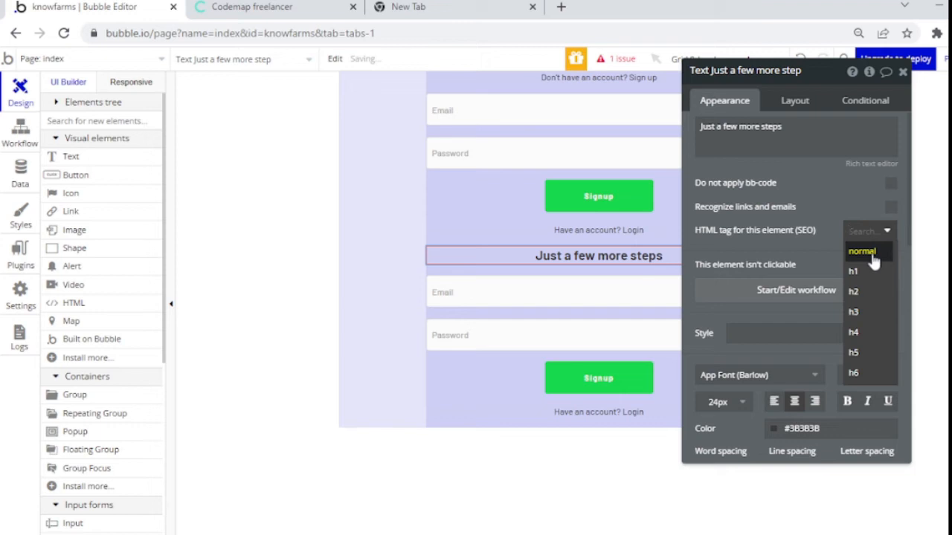
click(874, 271)
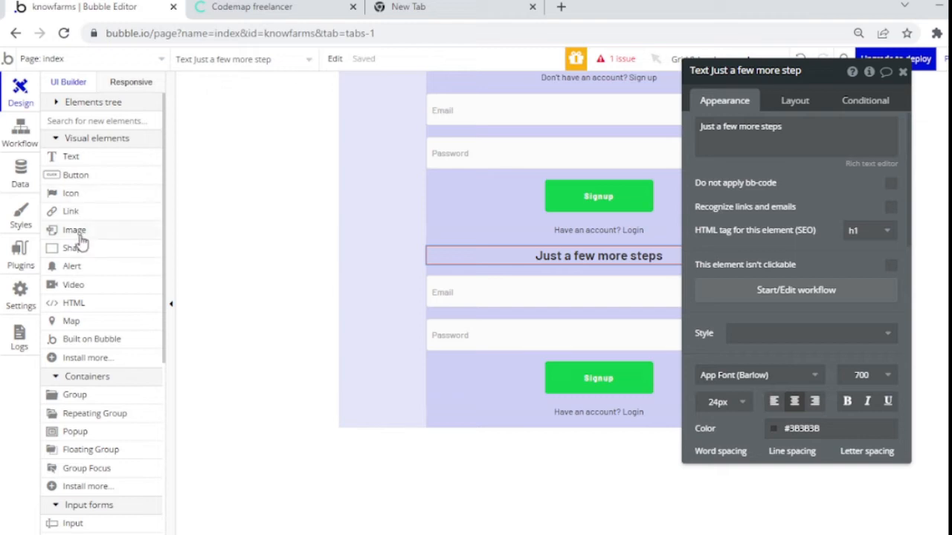
Step: Draw a Picture Uploader on the page, then cut it
click(74, 231)
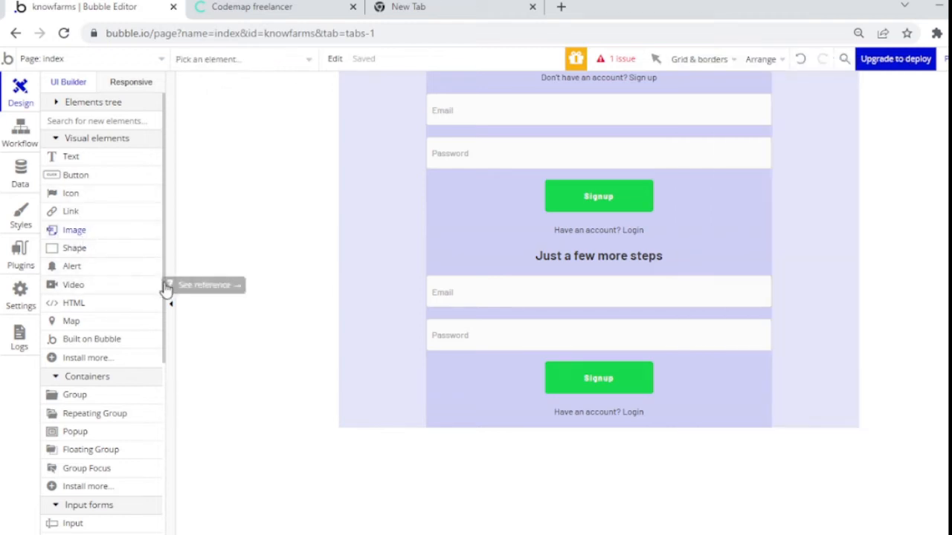
scroll(149, 350, down, 3)
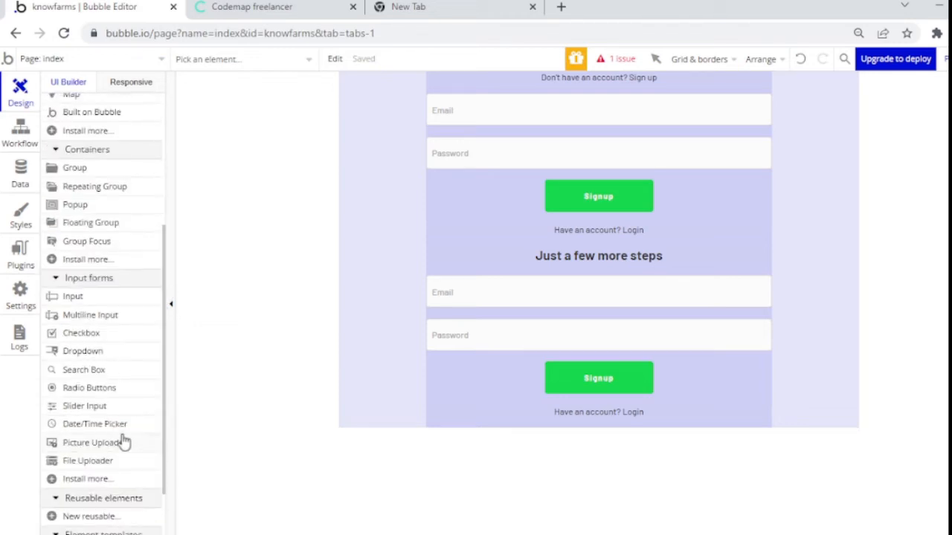
click(98, 446)
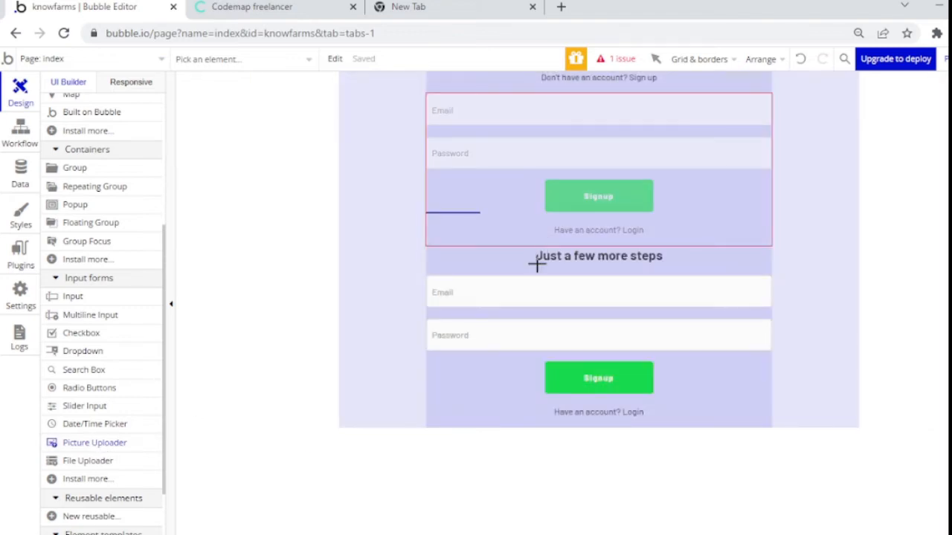
drag(536, 264, 606, 328)
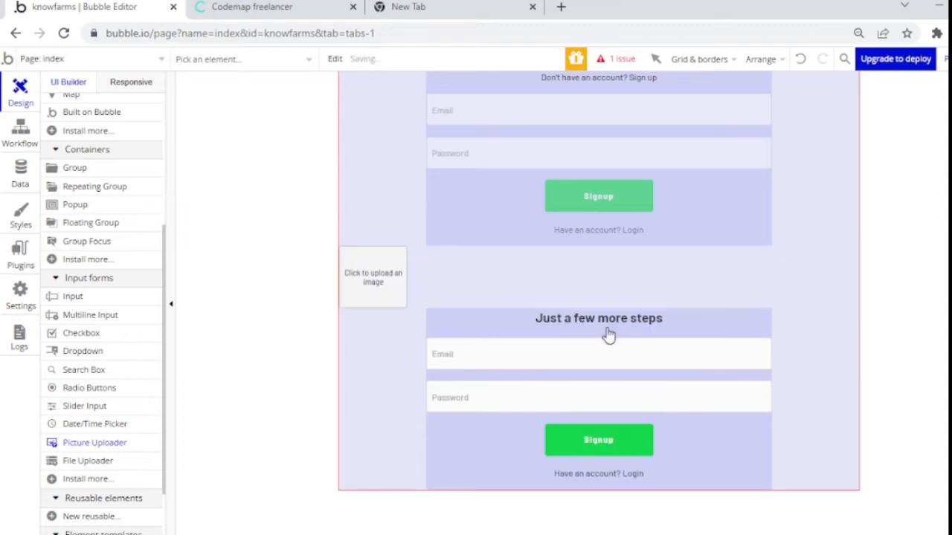
double_click(399, 271)
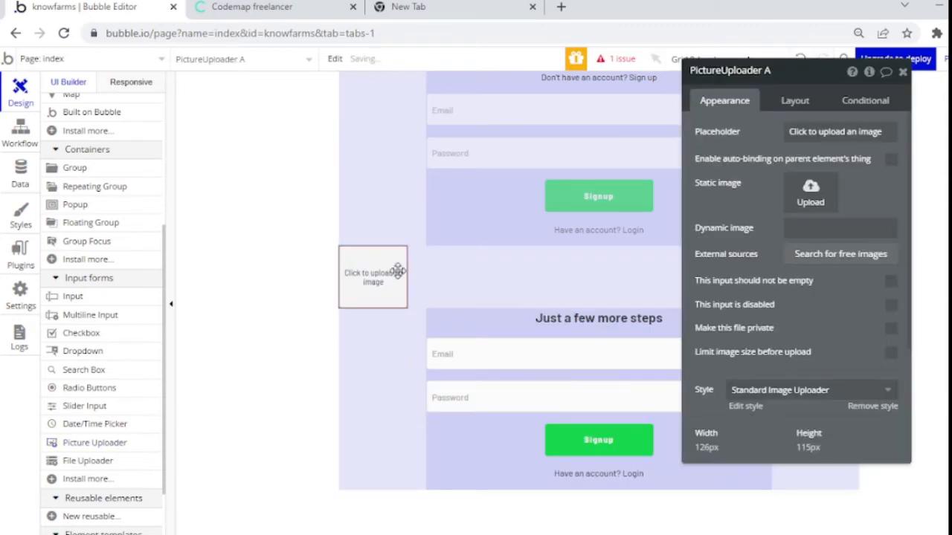
key(Delete)
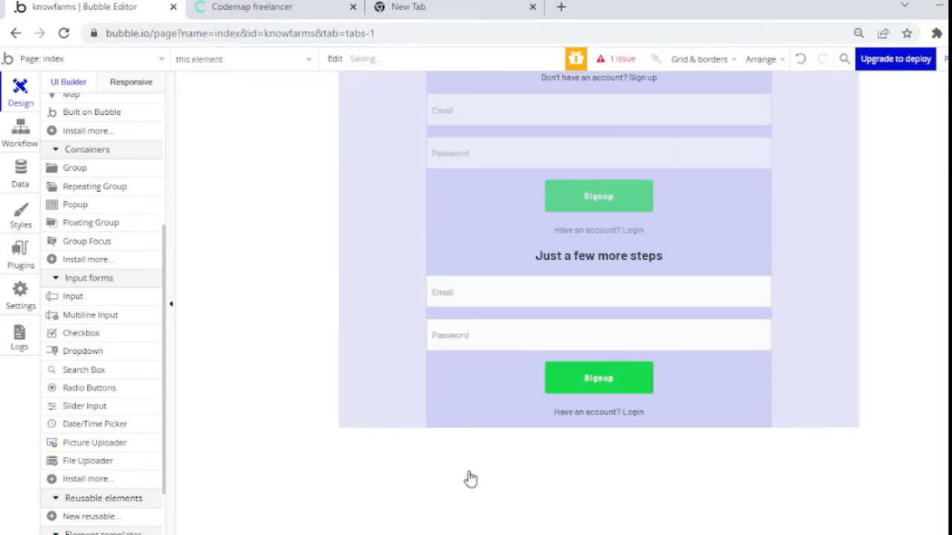
Step: Paste the picture uploader into the Group signup copy container
double_click(466, 415)
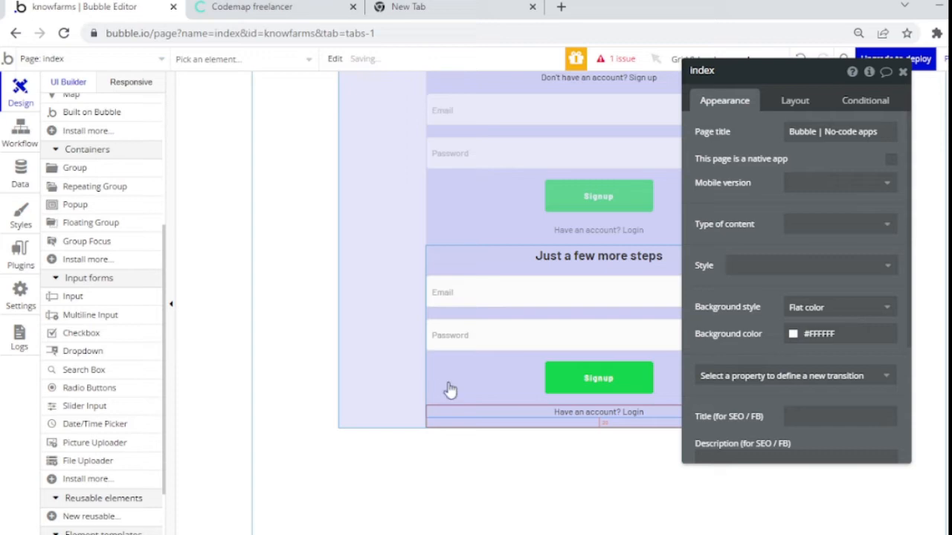
click(447, 382)
click(447, 382)
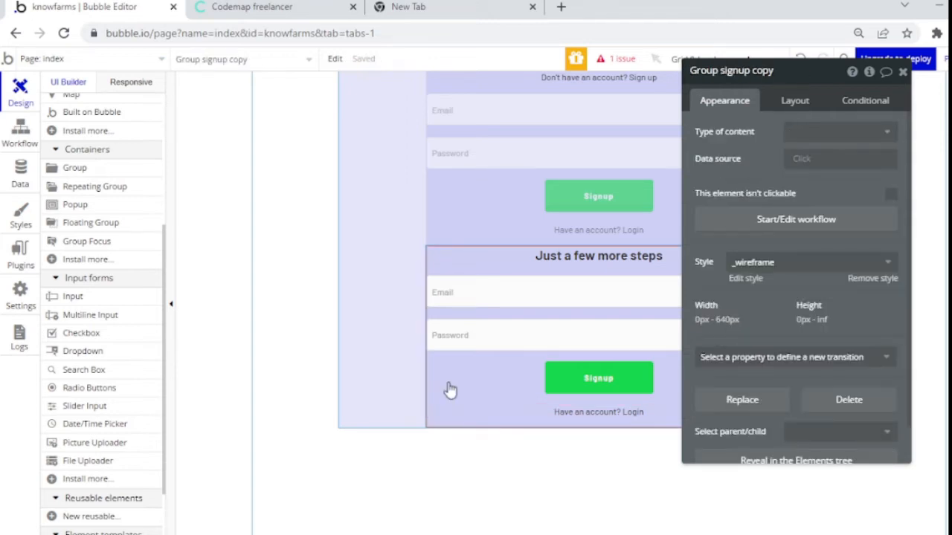
key(ctrl+v)
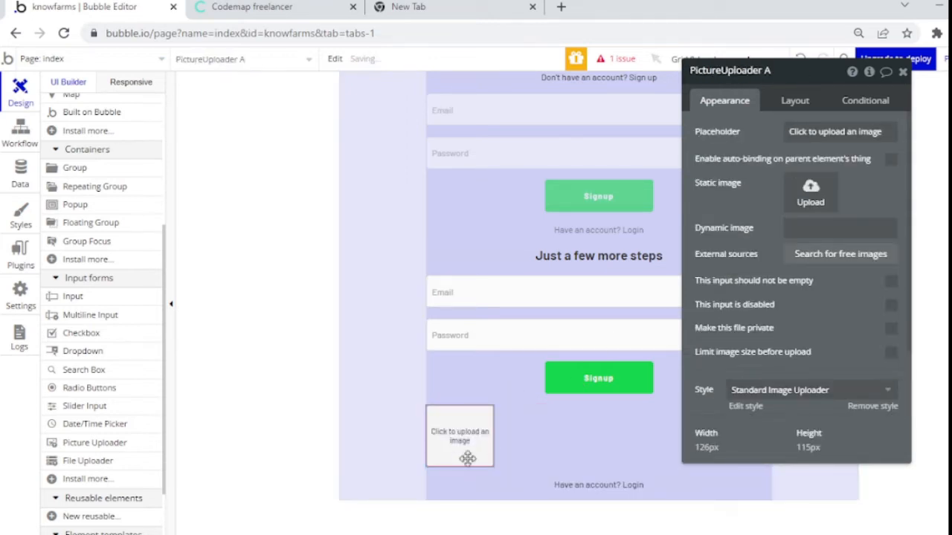
Step: Place the uploader below the heading, centre it, and size it 100 by 100 px
click(790, 108)
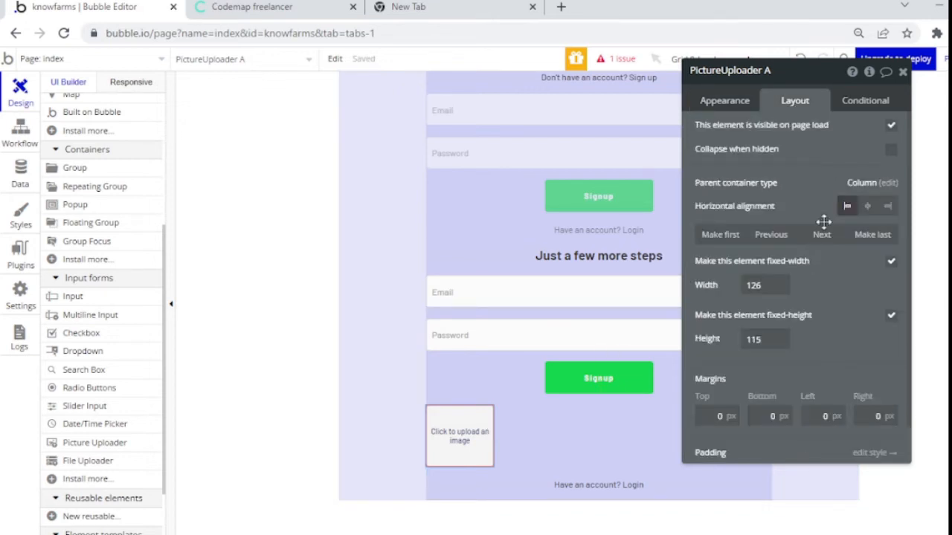
click(733, 240)
click(829, 237)
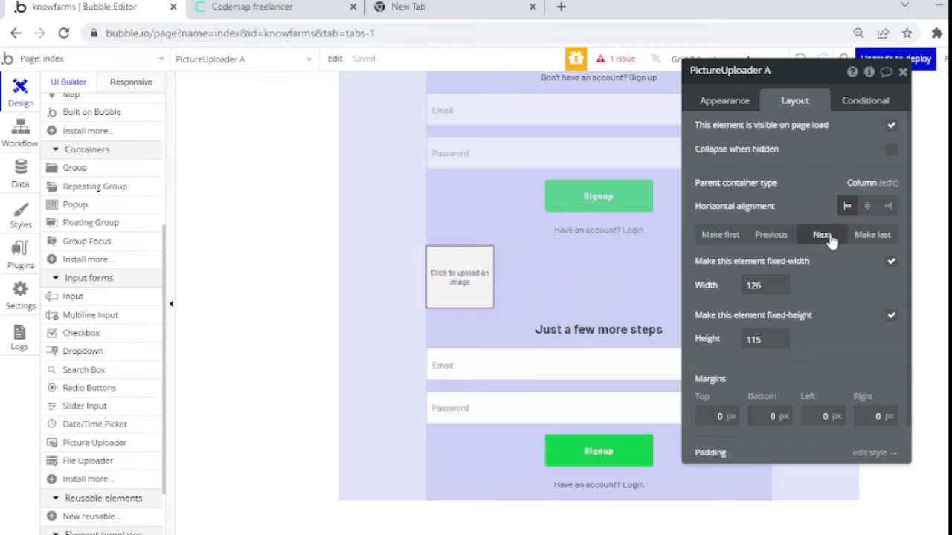
click(725, 104)
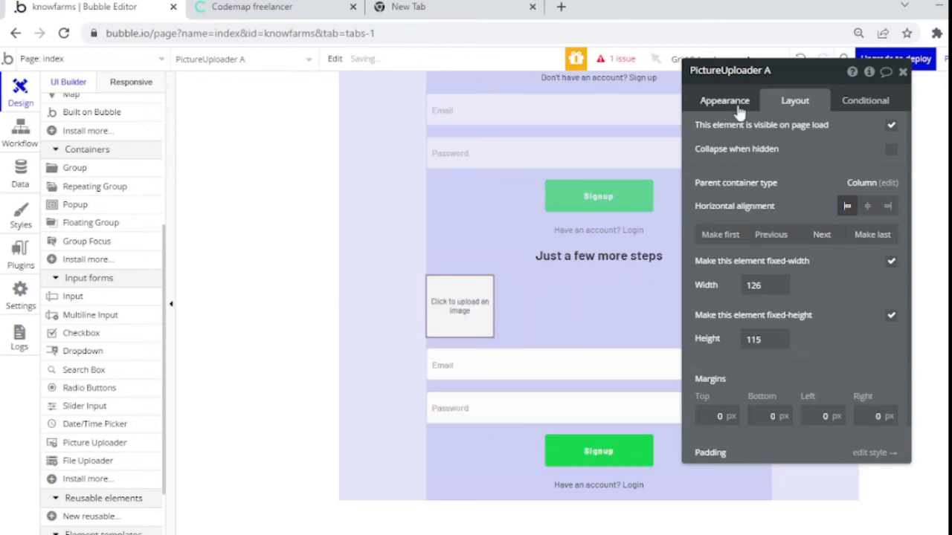
click(794, 104)
click(867, 207)
drag(764, 287, 726, 286)
text(100)
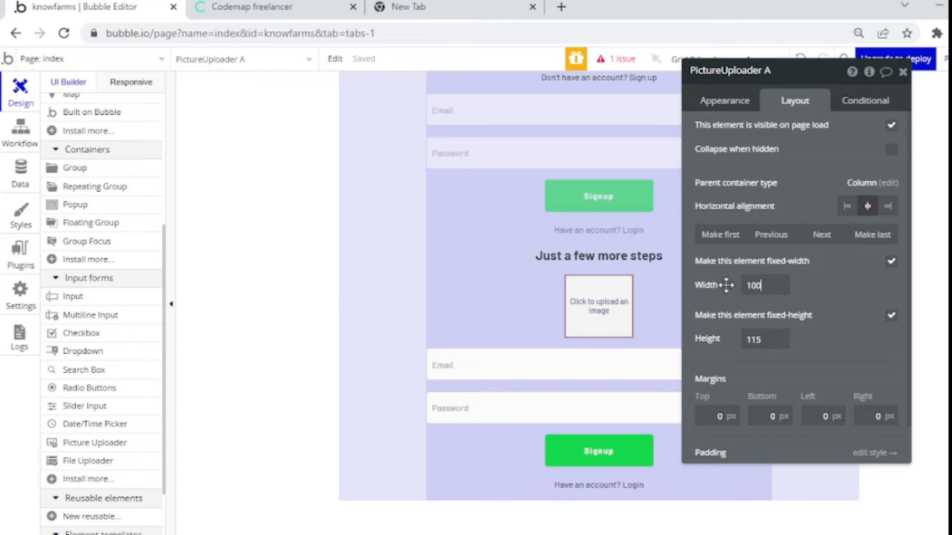
key(Tab)
text(100)
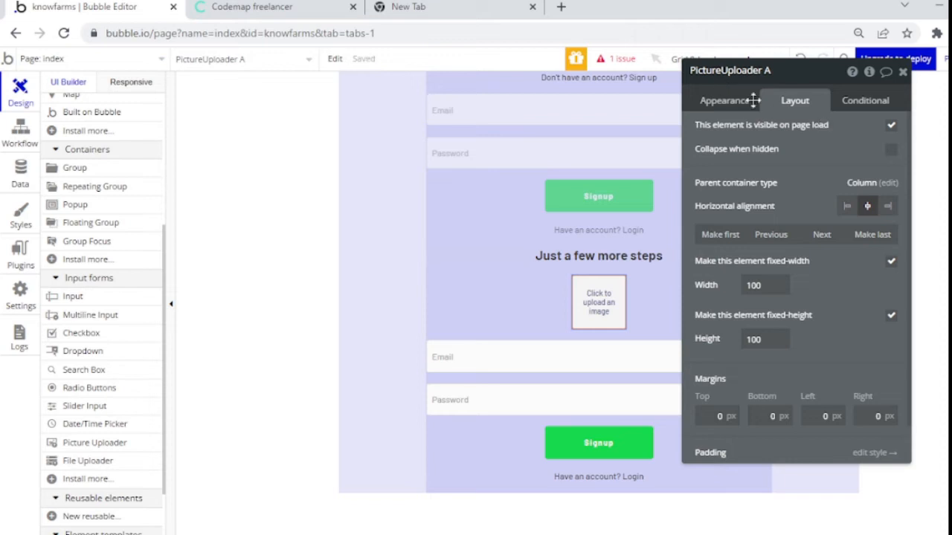
click(735, 104)
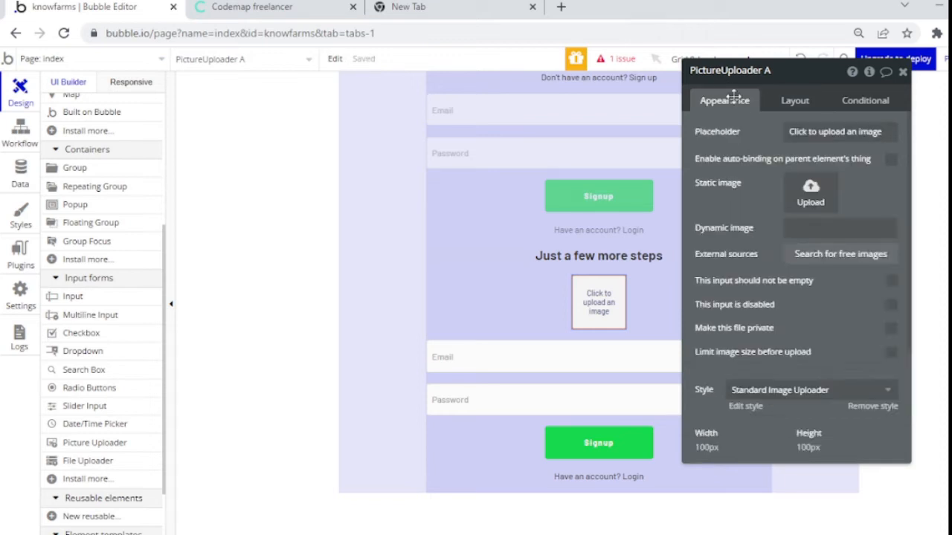
Step: Replace the uploader's placeholder text with 'Add Profile Photo'
click(631, 130)
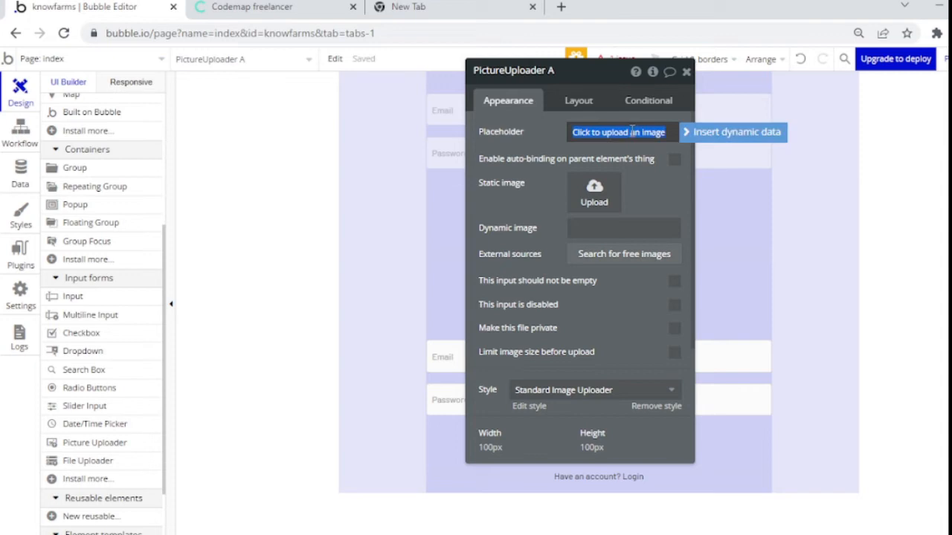
text(Add a)
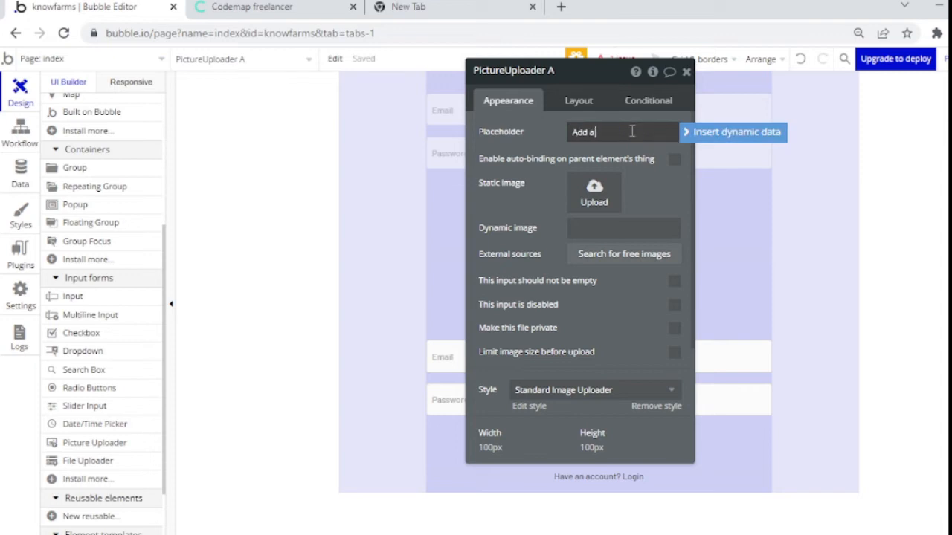
text( Profile p)
key(ctrl+a)
text(Profile)
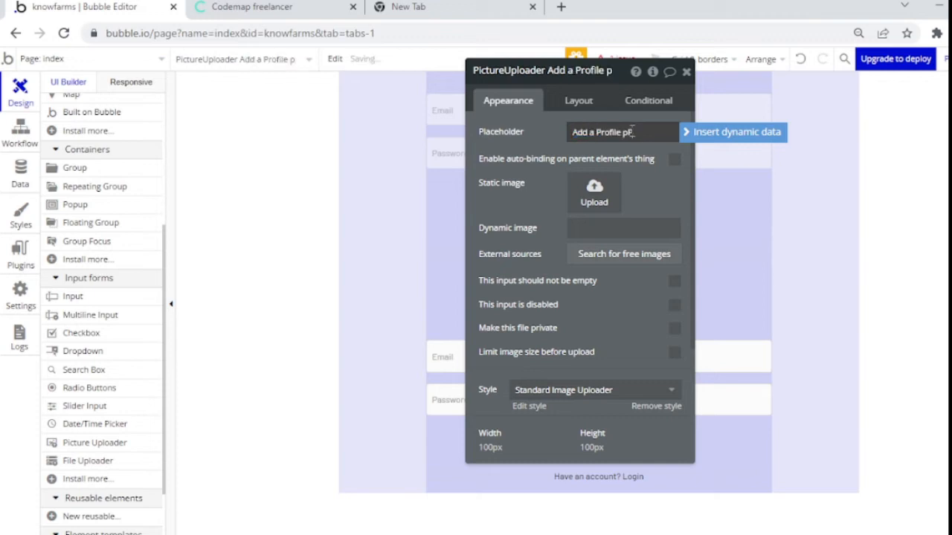
text( Photo)
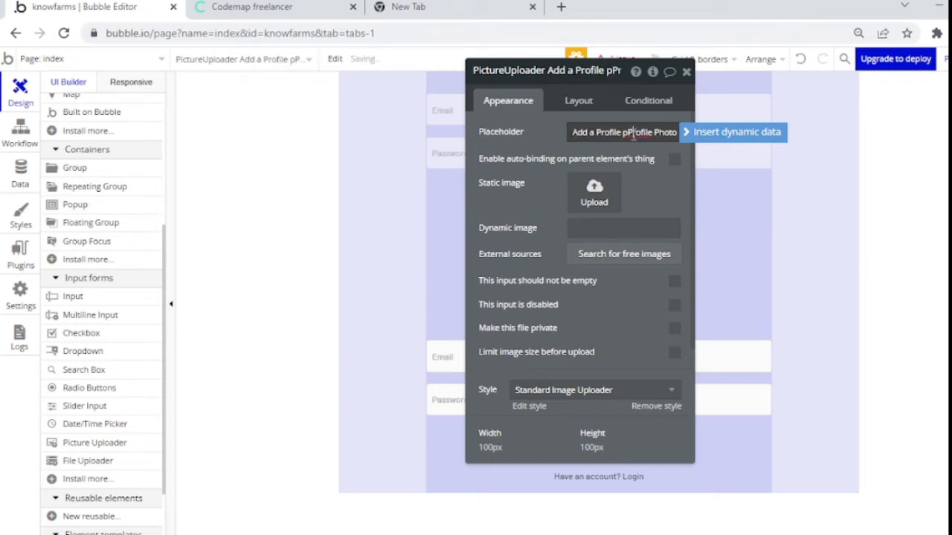
key(BackSpace)
key(BackSpace)
text(P)
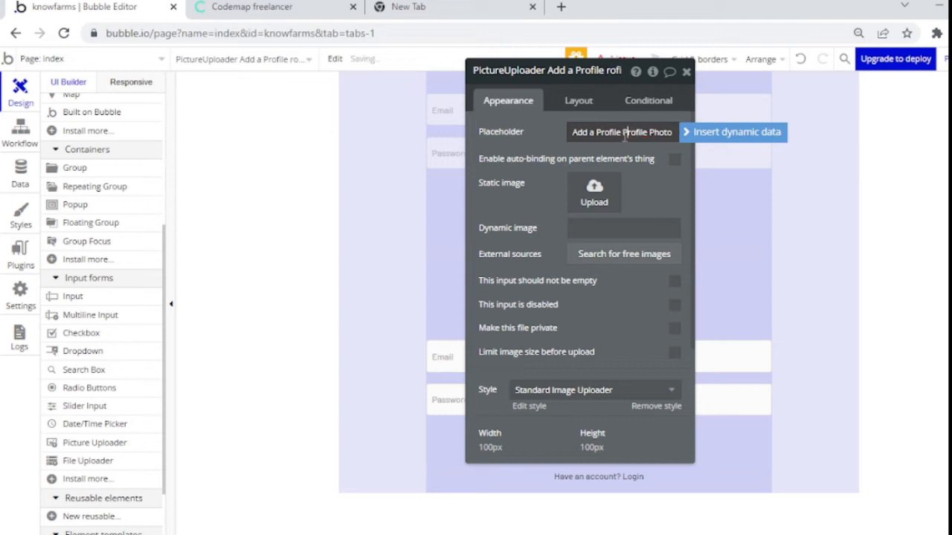
click(596, 131)
key(BackSpace)
key(BackSpace)
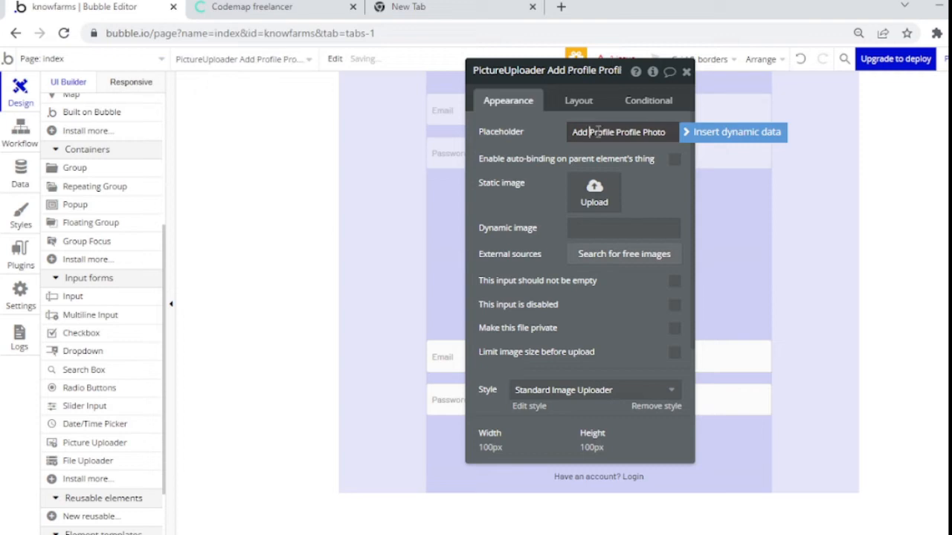
click(589, 133)
key(Delete)
key(Delete)
key(Delete)
key(Delete)
key(Delete)
key(Delete)
key(Delete)
key(Delete)
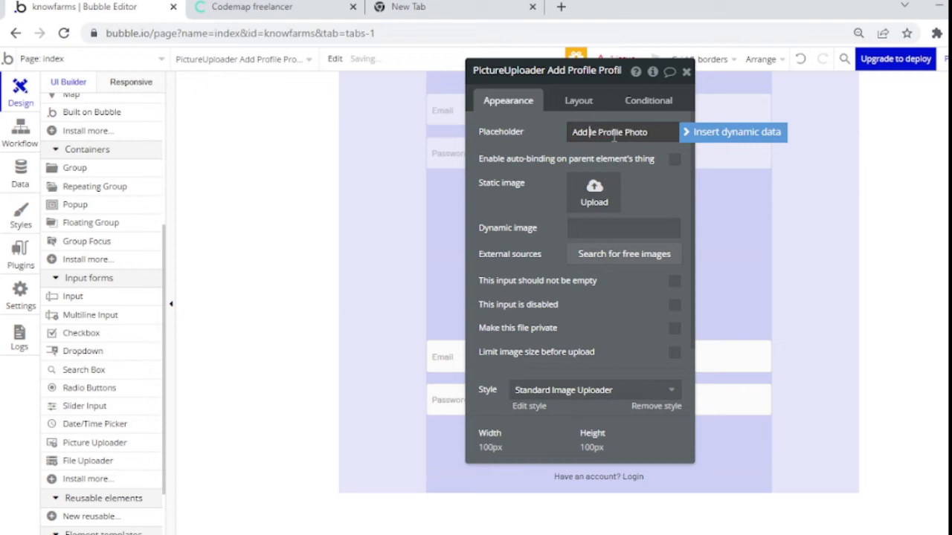
key(Delete)
text(P)
click(659, 174)
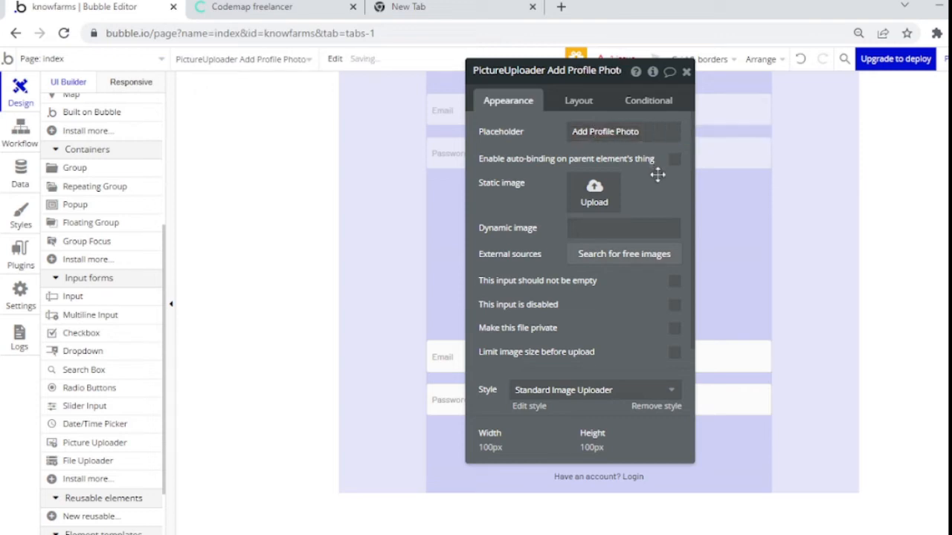
Step: Remove the uploader's preset style and set its corner roundness to 50
click(651, 390)
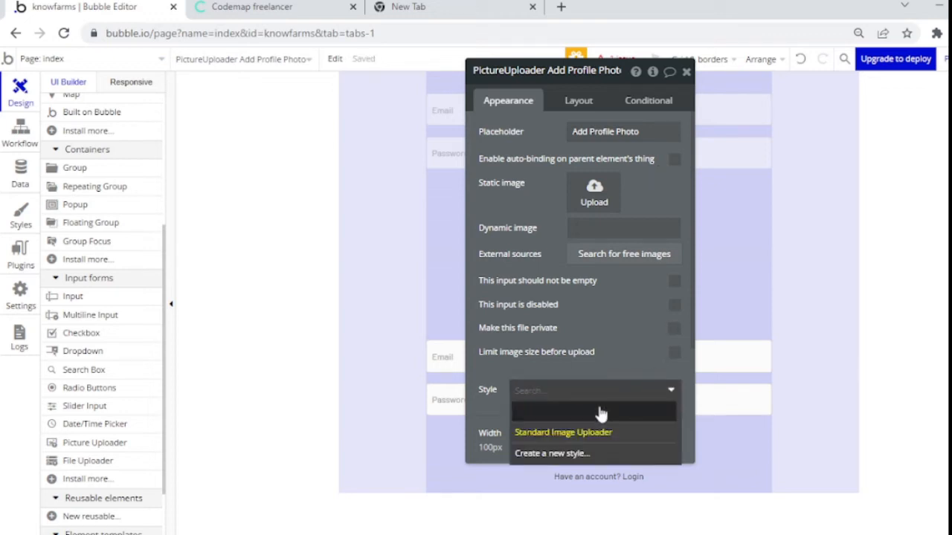
click(593, 411)
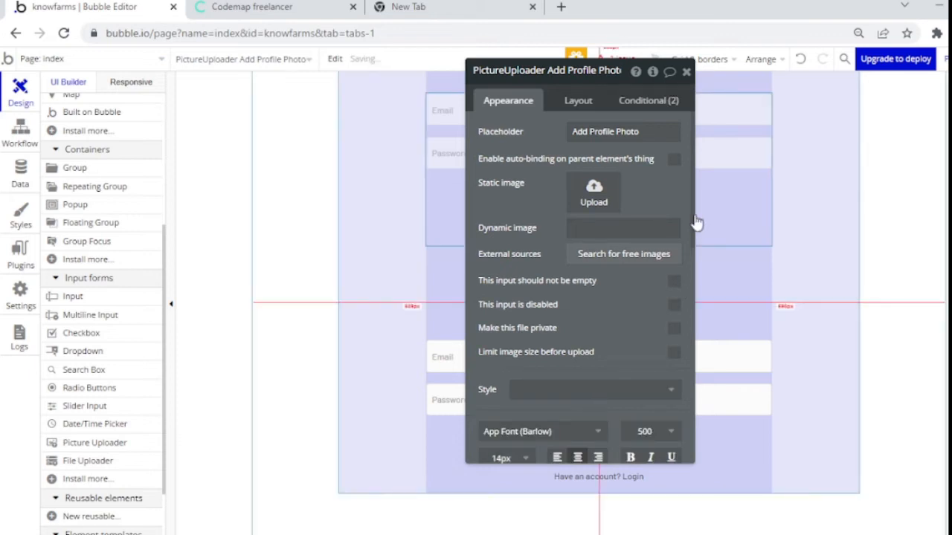
drag(692, 212, 680, 350)
click(659, 344)
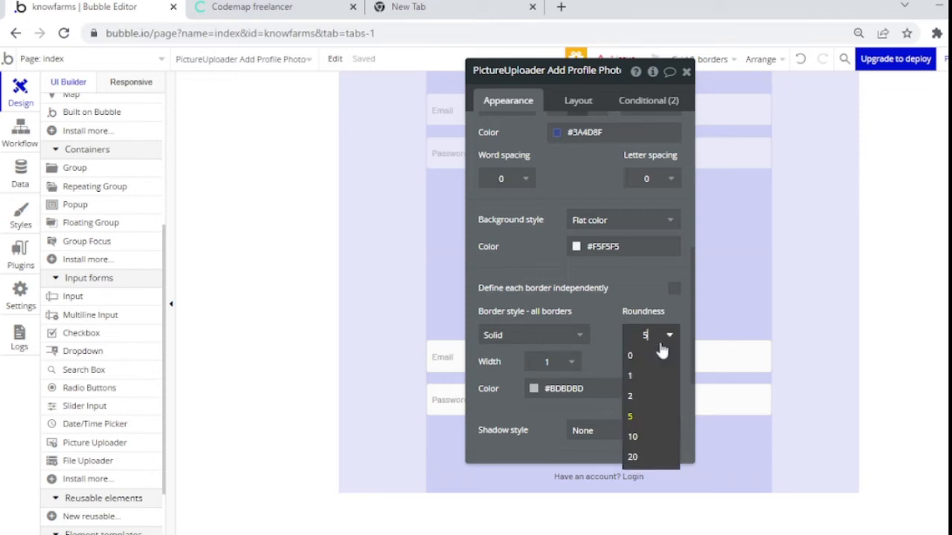
text(0)
drag(531, 249, 340, 280)
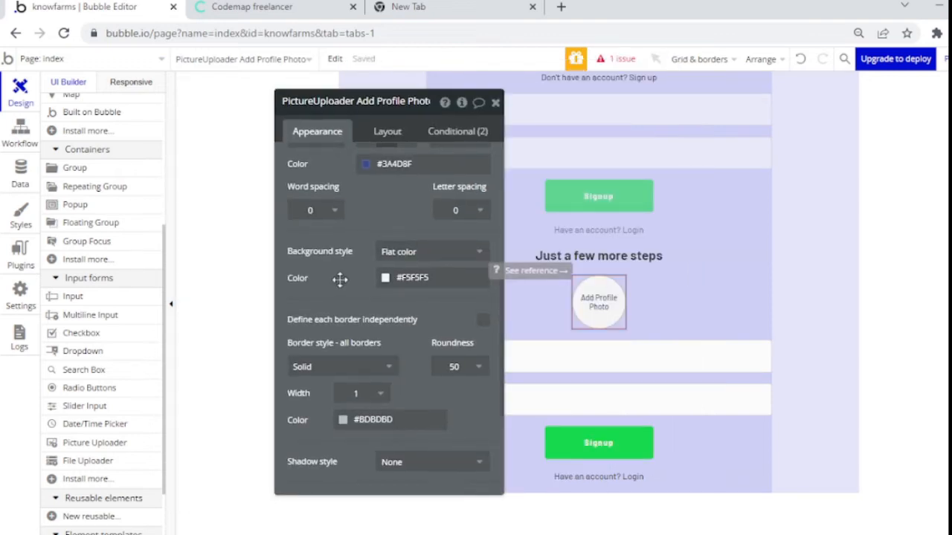
click(495, 104)
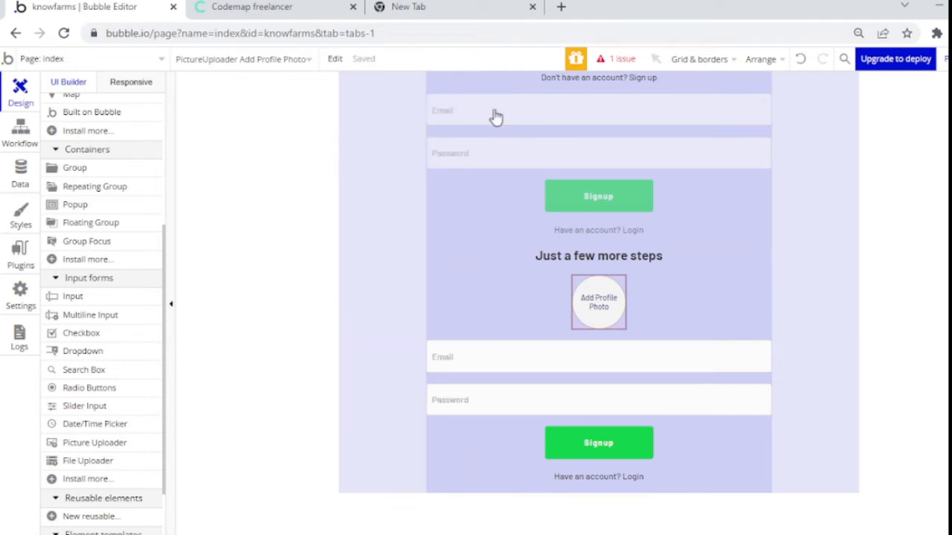
Step: Change the lower Email input's placeholder to 'username'
double_click(463, 361)
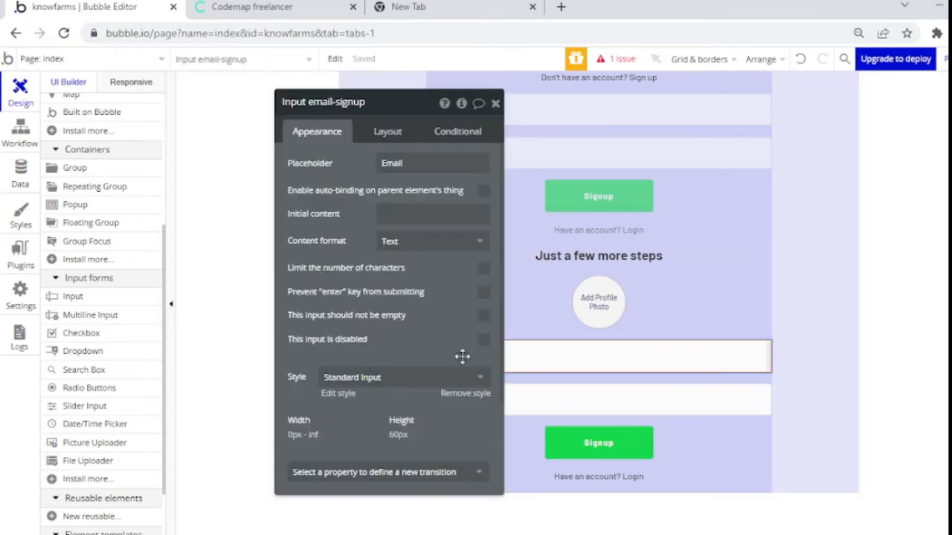
click(424, 165)
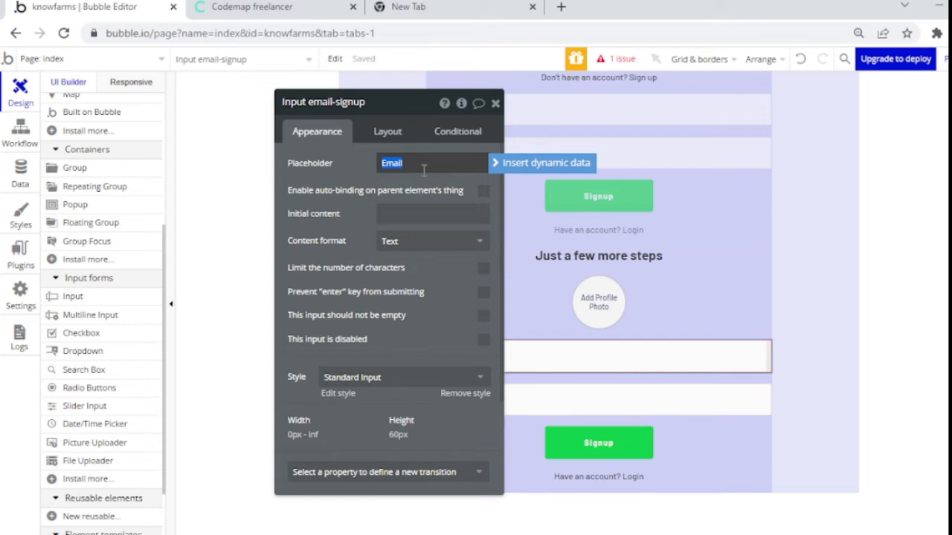
text(FIRST)
text(irst na)
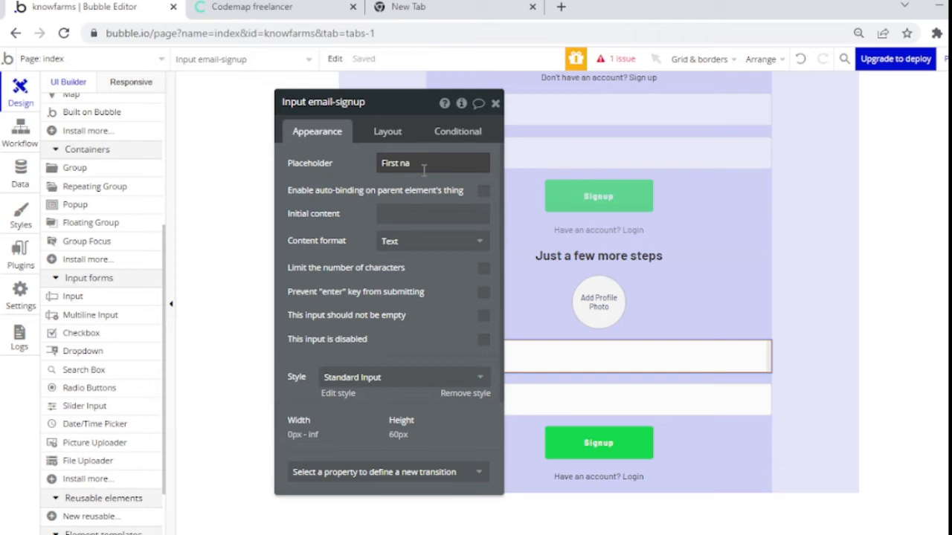
triple_click(413, 163)
text(username)
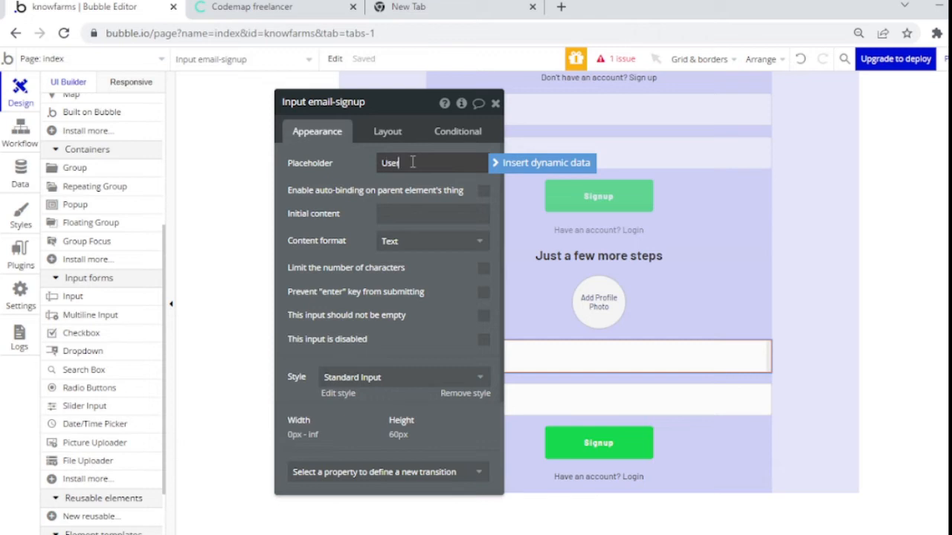
click(450, 260)
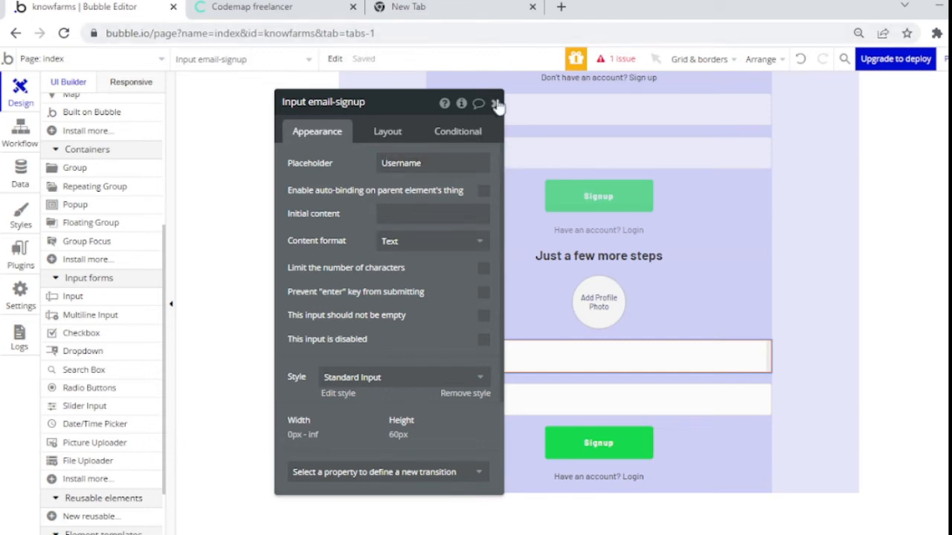
click(495, 103)
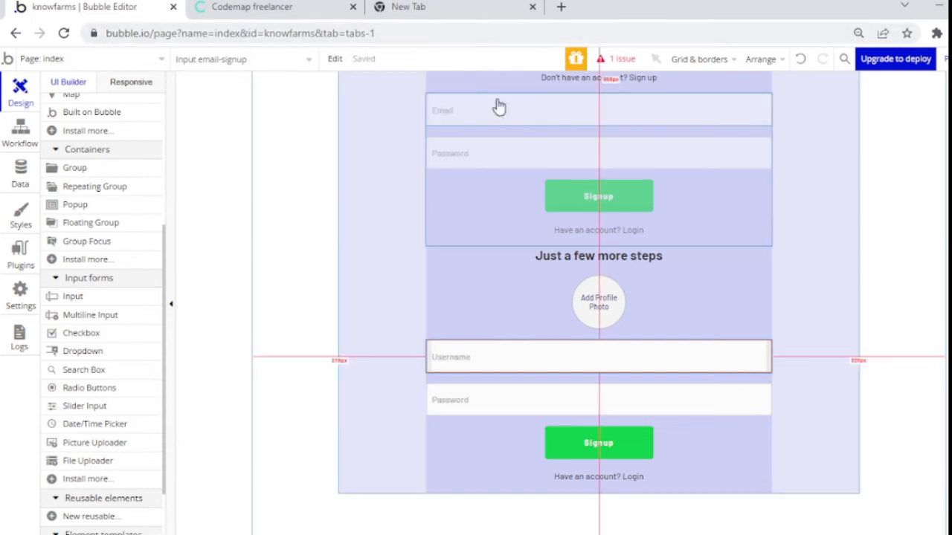
Step: Delete the second signup group's Password input
click(505, 402)
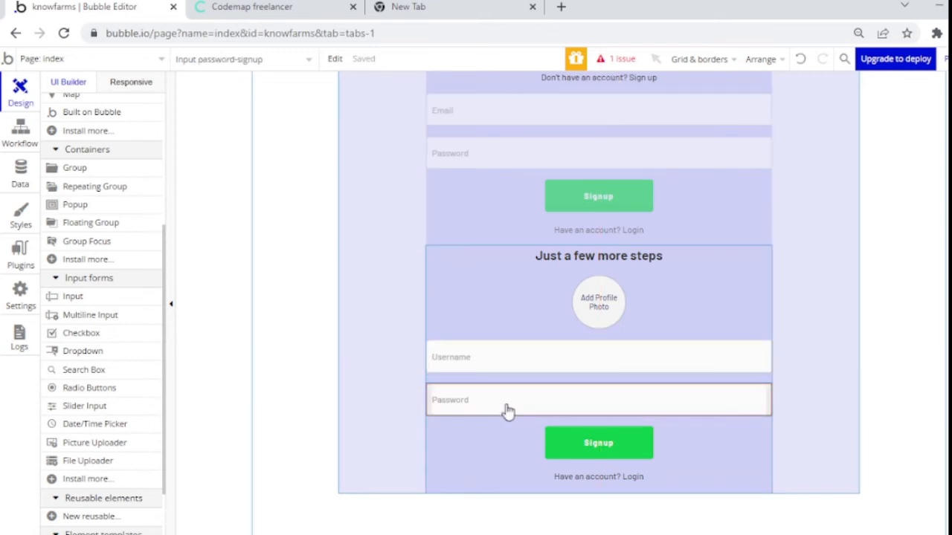
key(Delete)
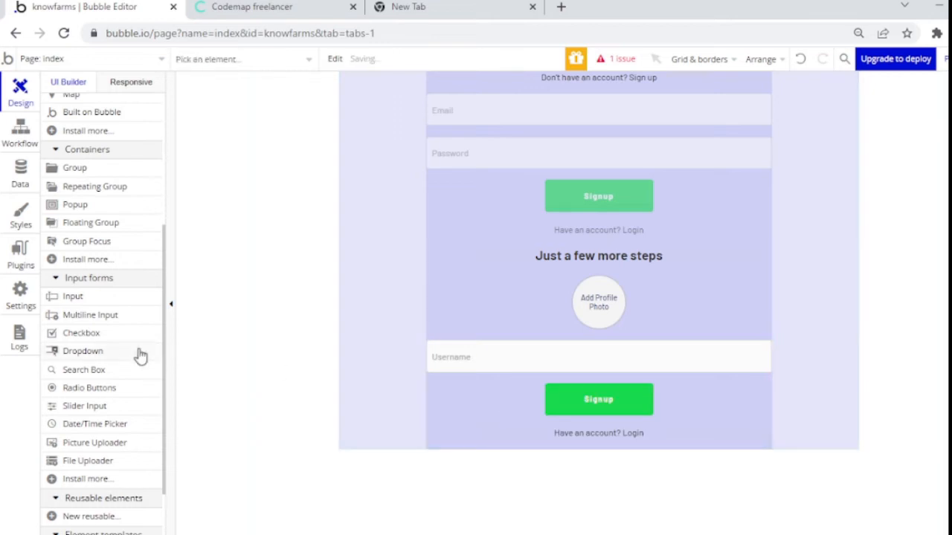
click(140, 356)
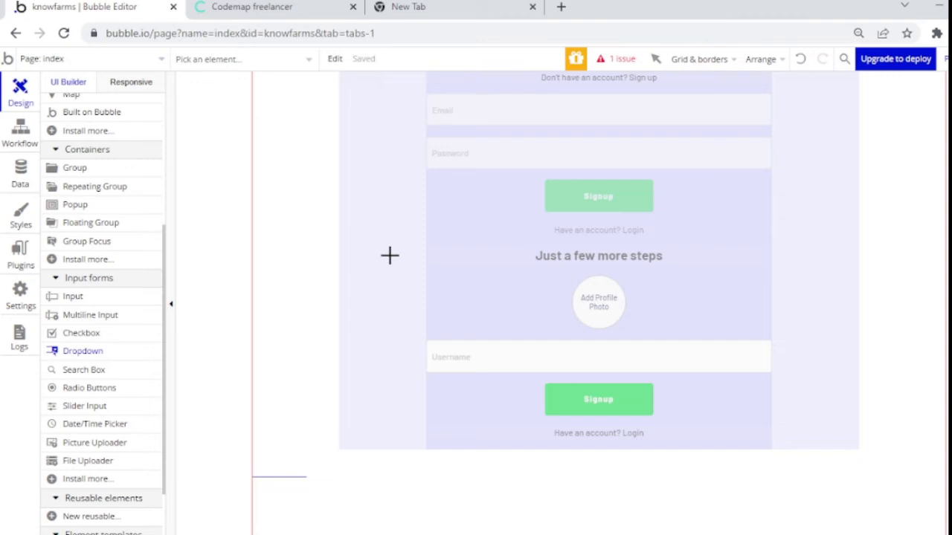
Step: Draw a new dropdown element on the signup page
mouse_move(389, 255)
mouse_down()
mouse_move(486, 307)
mouse_move(530, 278)
mouse_move(569, 292)
mouse_up()
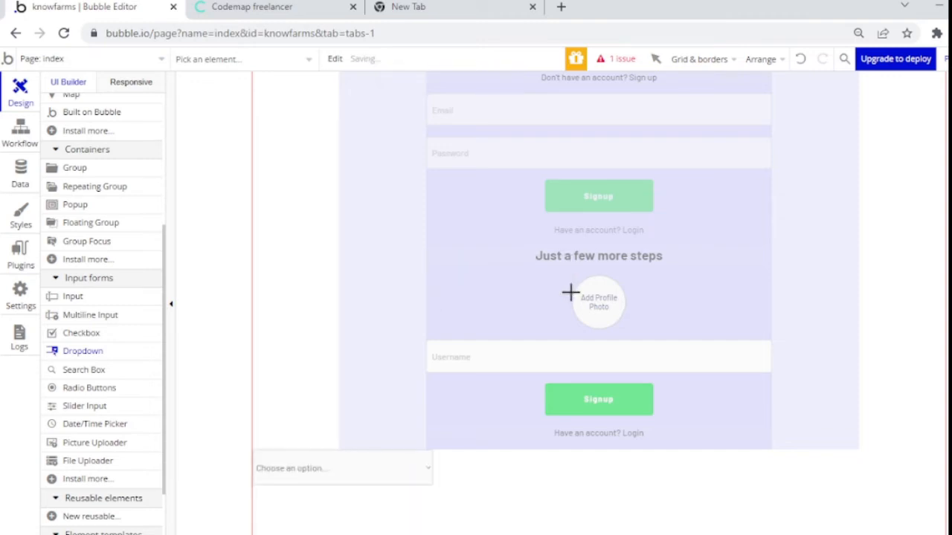
double_click(382, 473)
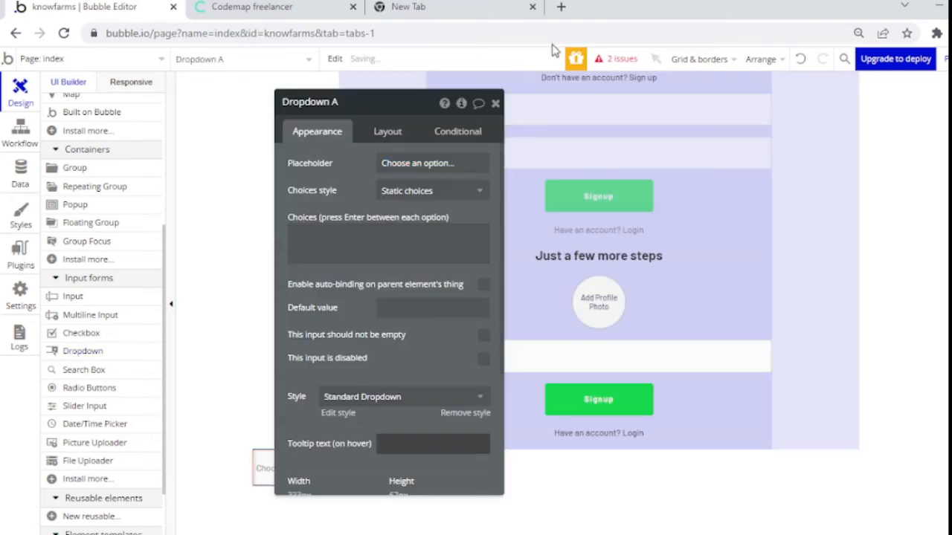
click(496, 103)
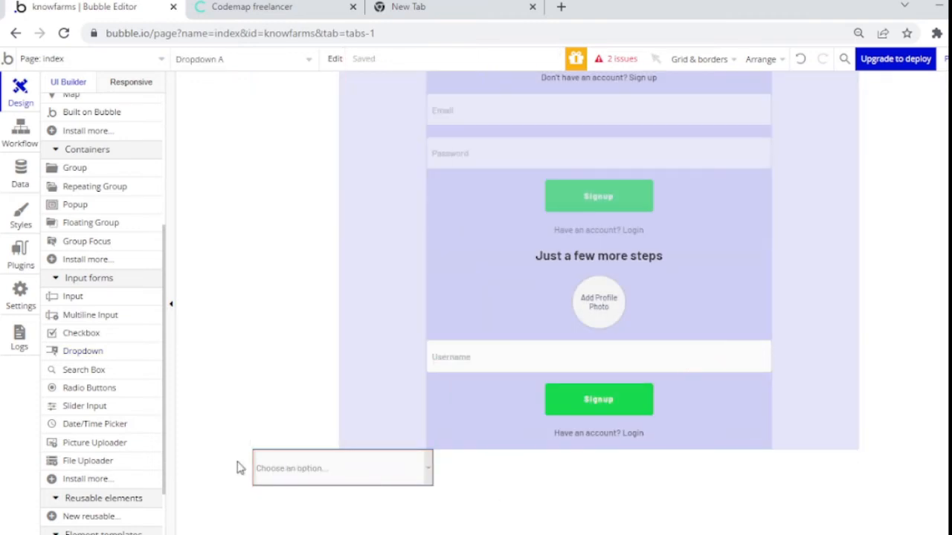
Step: Move the dropdown into the second signup group above Username and open its settings
drag(266, 463, 275, 465)
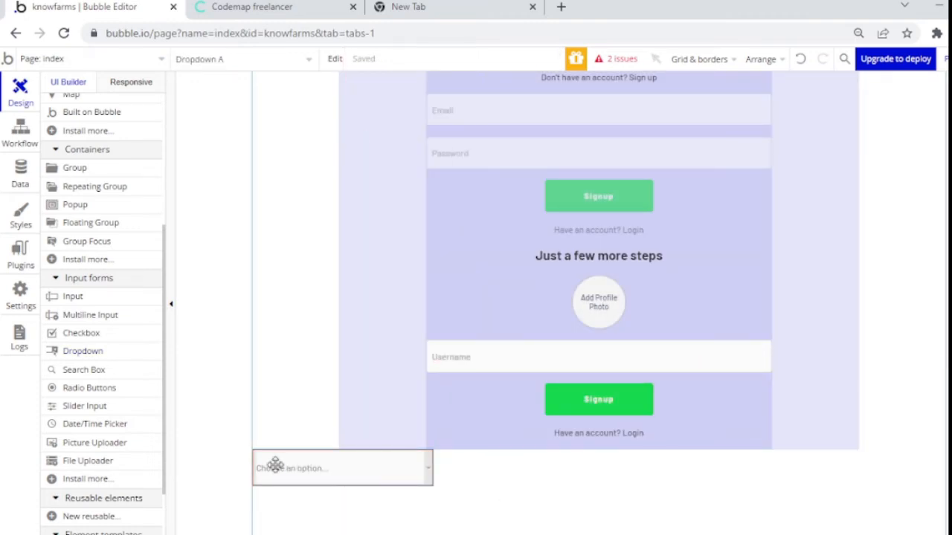
key(Delete)
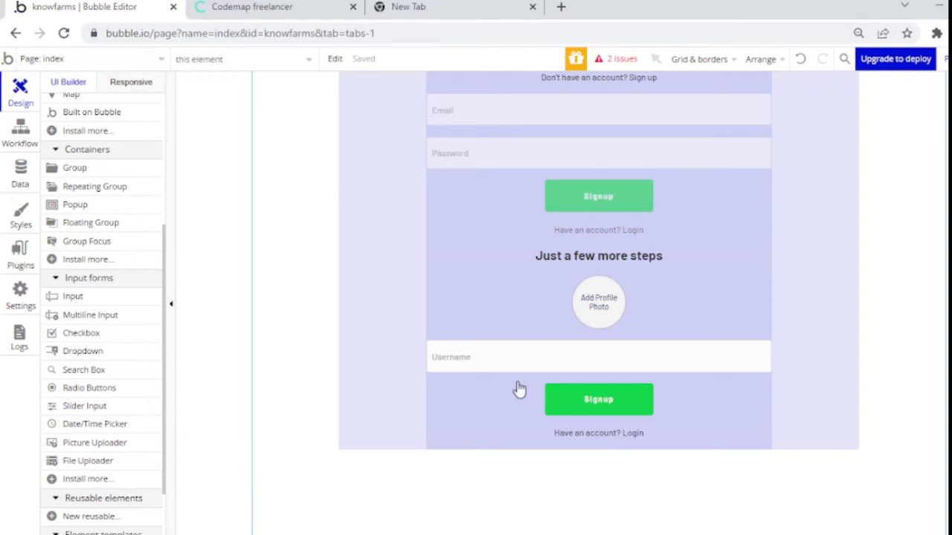
click(517, 382)
key(ctrl+v)
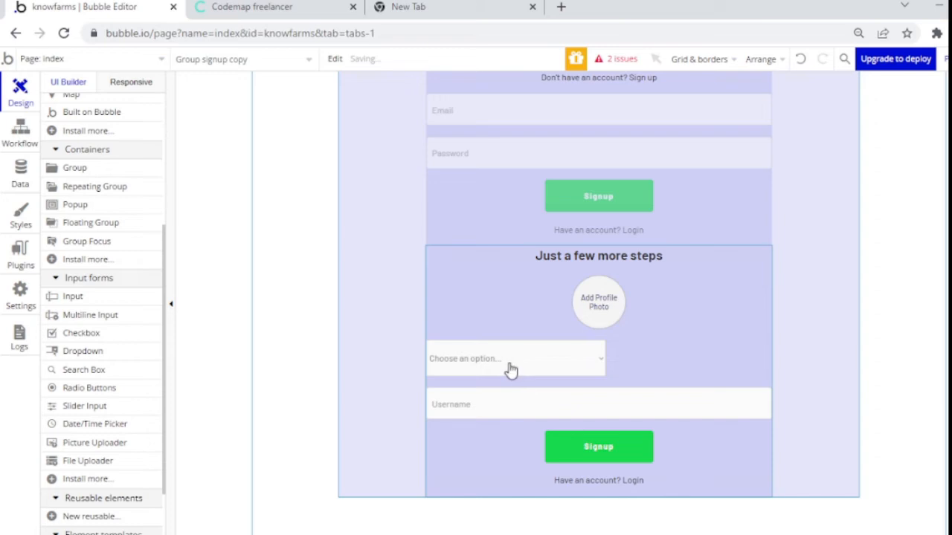
click(509, 362)
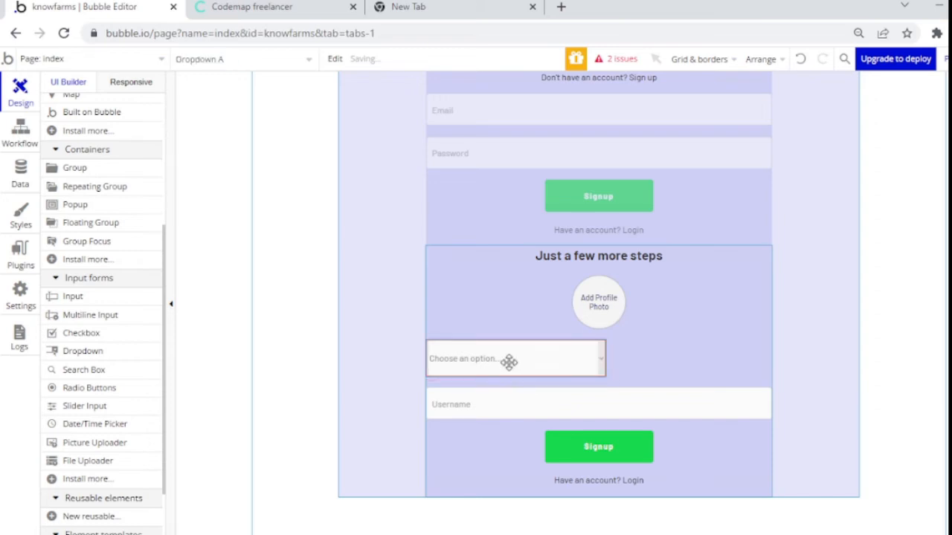
double_click(509, 362)
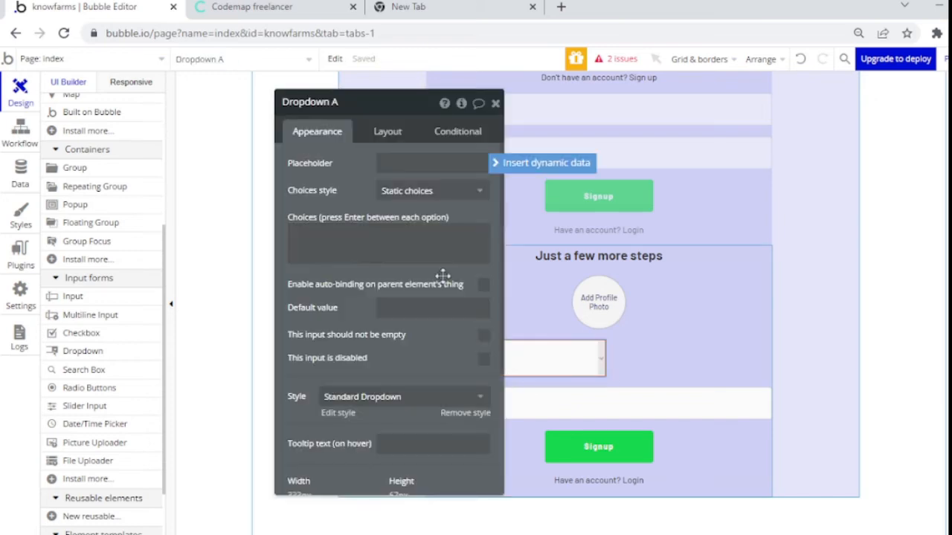
Step: Move Dropdown A down one place, remove fixed width, and set min width 0 and height 60
click(400, 132)
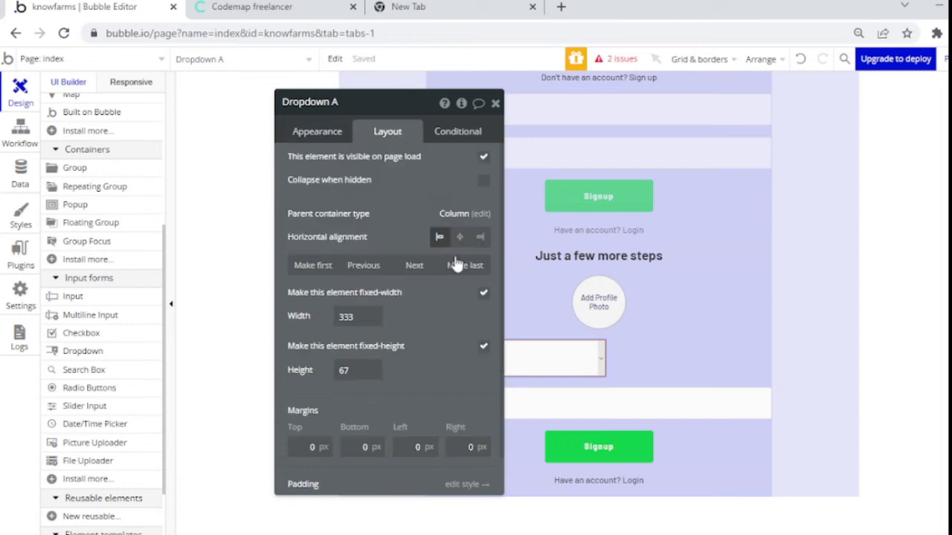
click(415, 265)
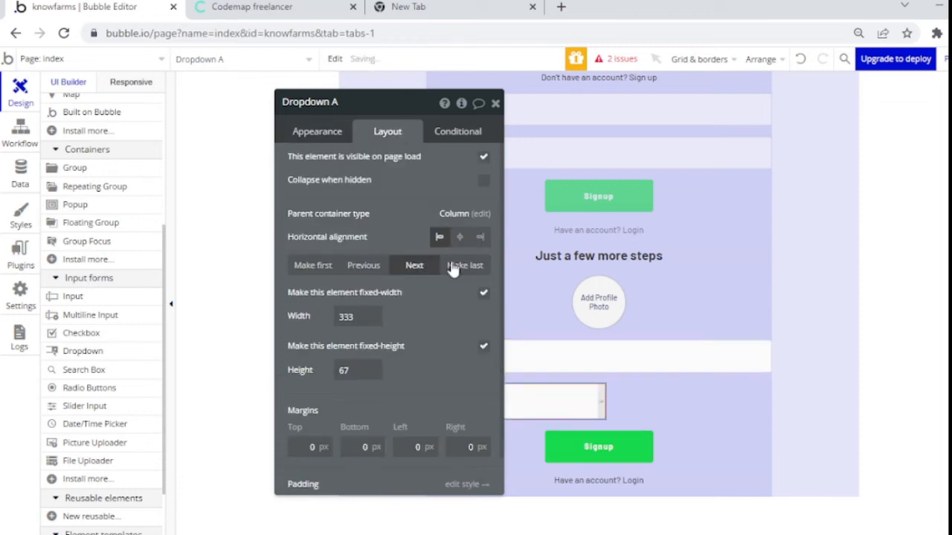
click(483, 296)
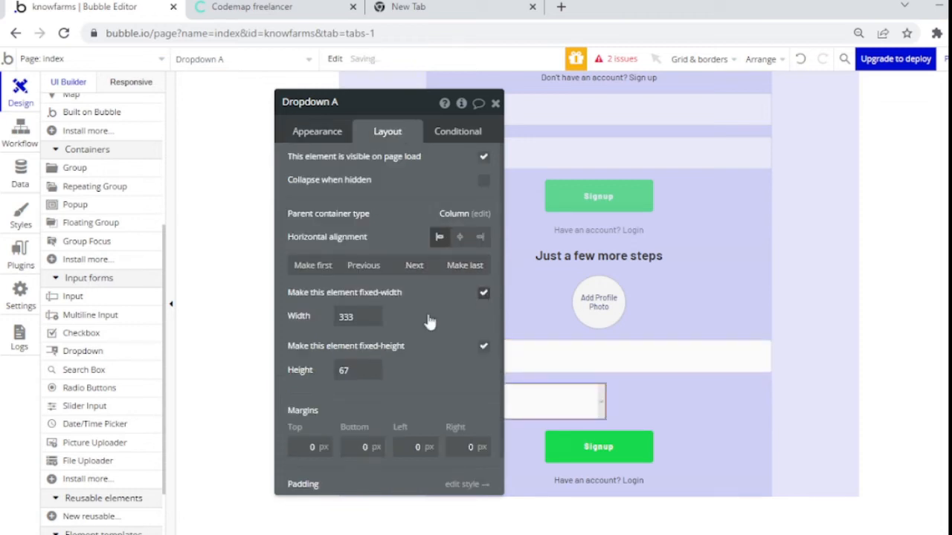
double_click(355, 317)
key(BackSpace)
text(0)
key(Tab)
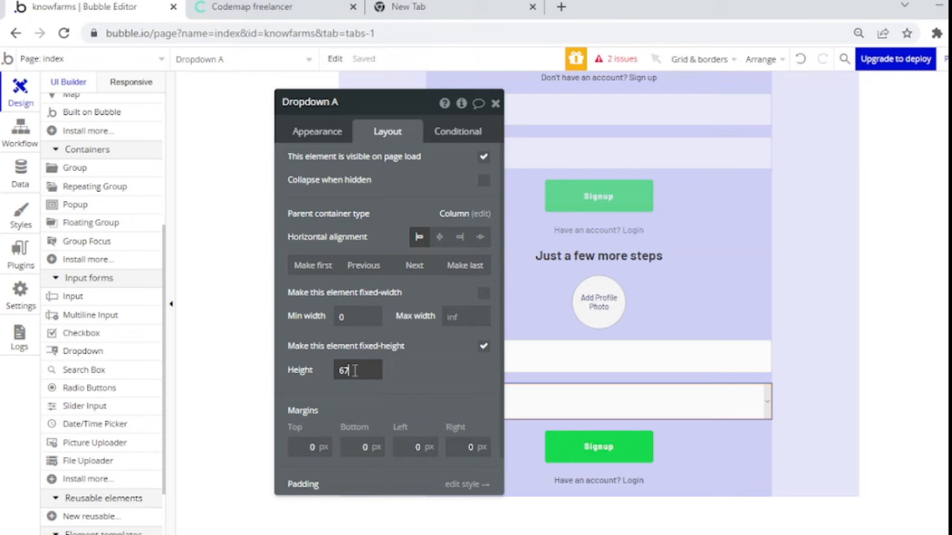
click(446, 173)
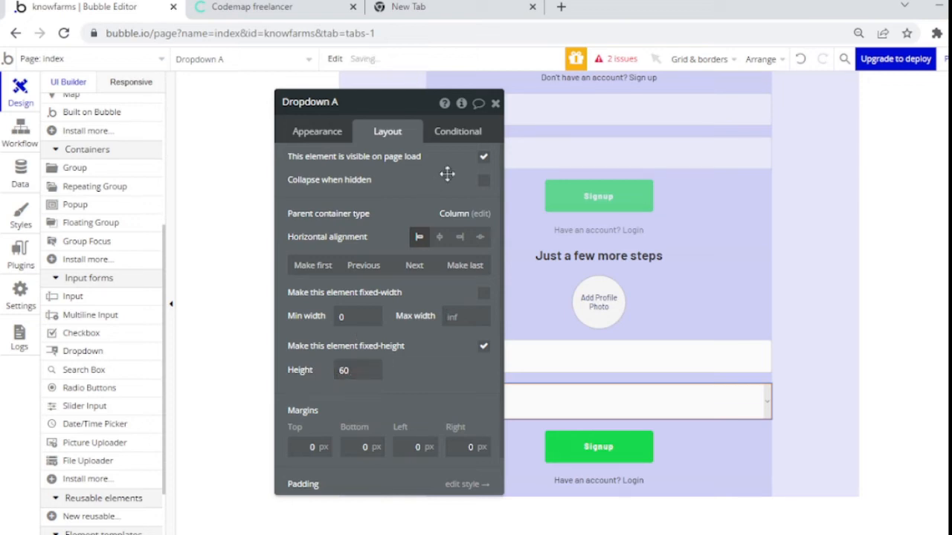
click(335, 138)
Step: Set the dropdown placeholder to 'Select your profile type'
click(406, 165)
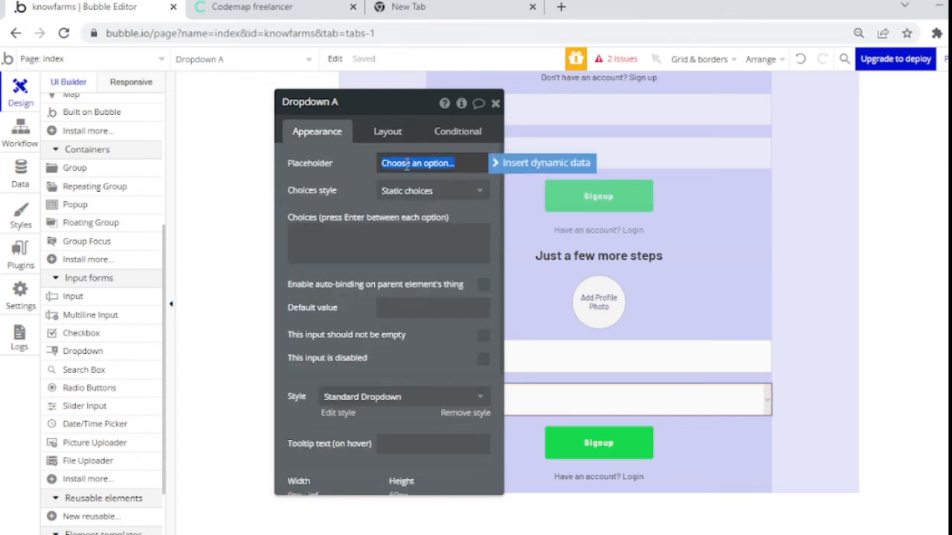
text(Select your profi)
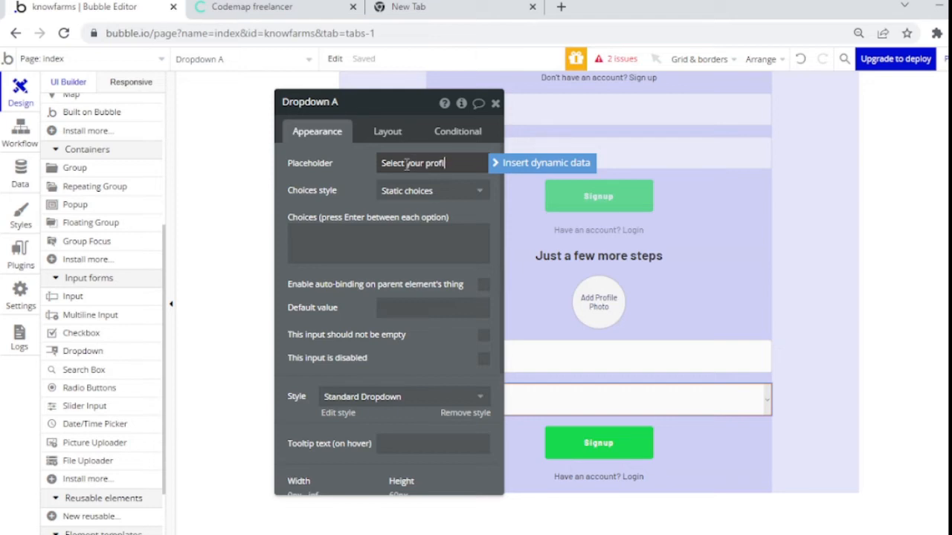
text(le ty)
click(419, 193)
Step: Switch the dropdown to dynamic choices of type user-type sourced from All user-type
click(419, 192)
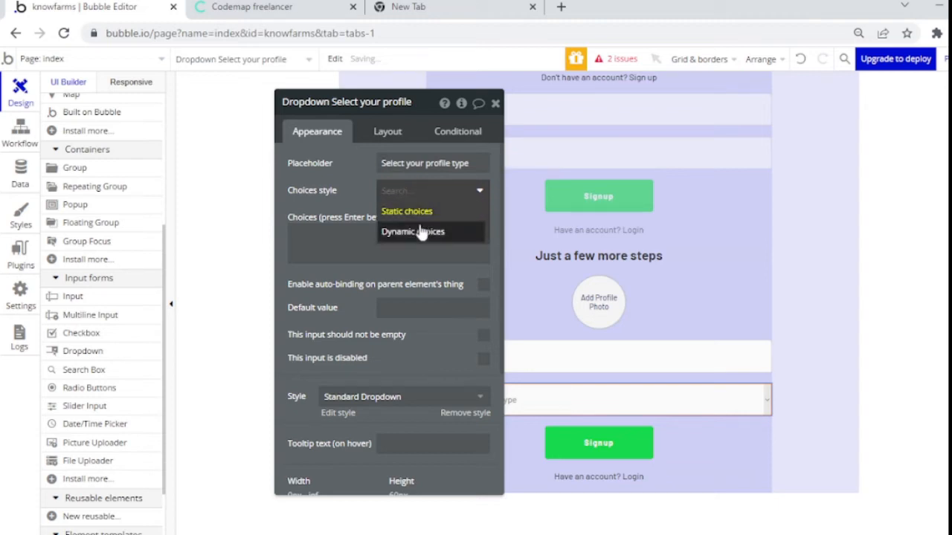
click(420, 232)
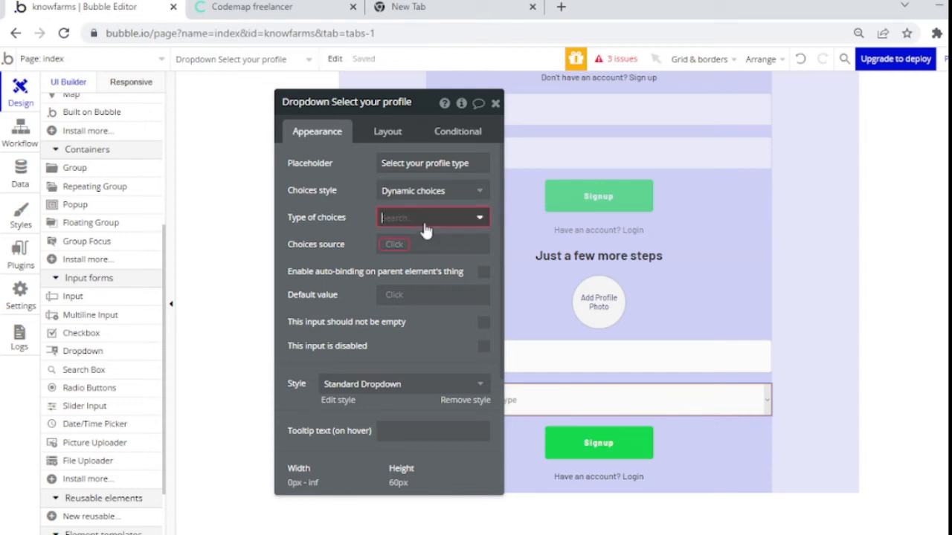
click(423, 223)
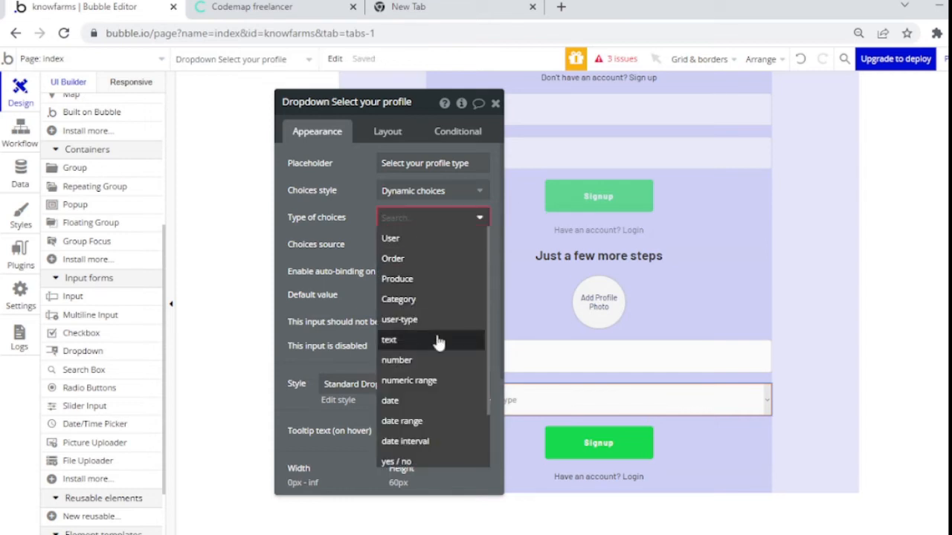
scroll(477, 405, down, 2)
scroll(483, 327, up, 2)
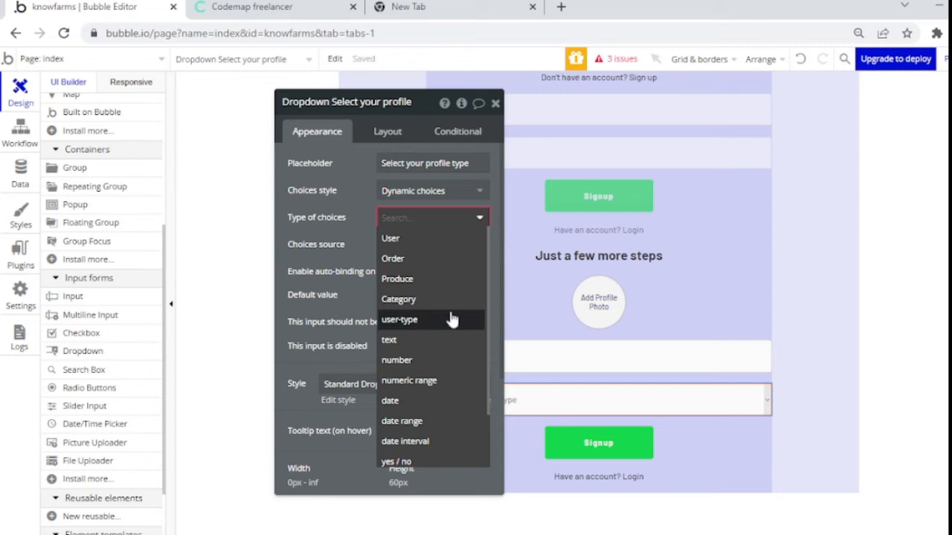
click(452, 319)
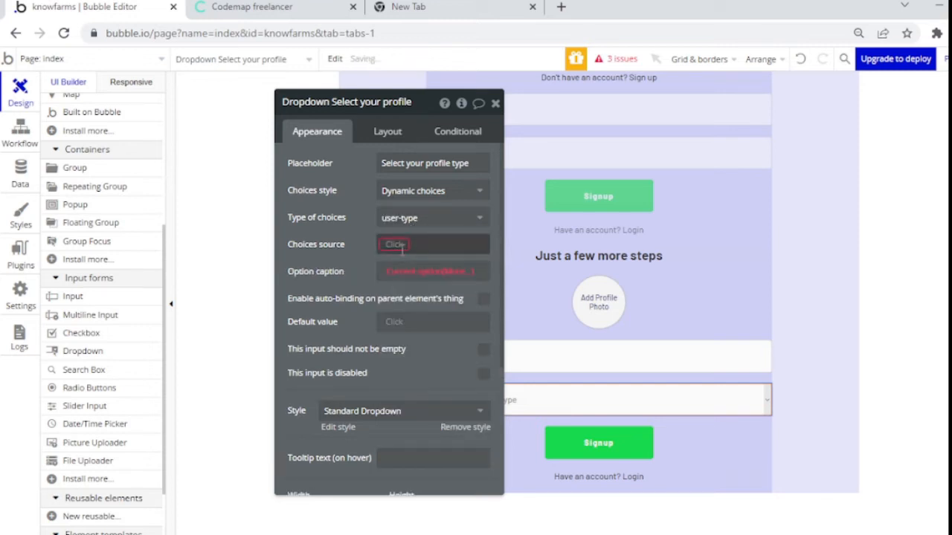
click(399, 247)
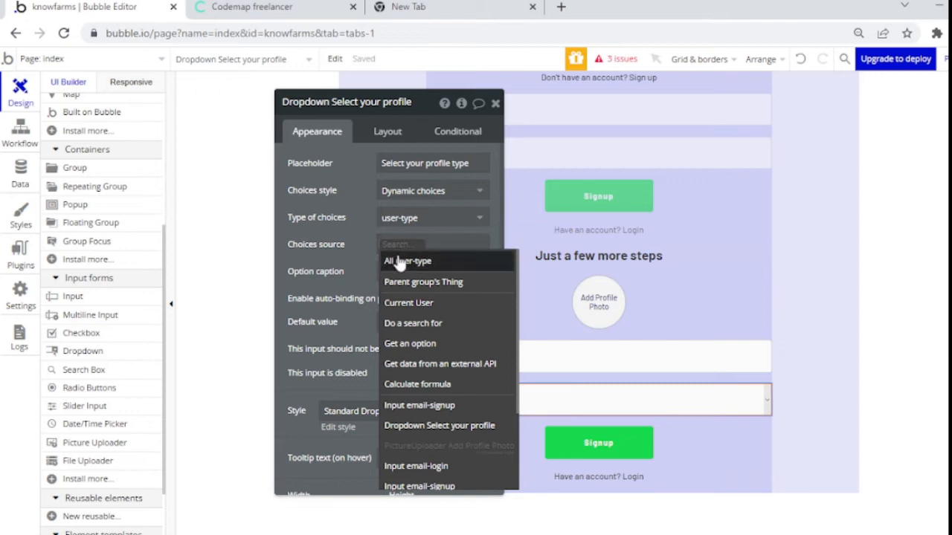
click(401, 261)
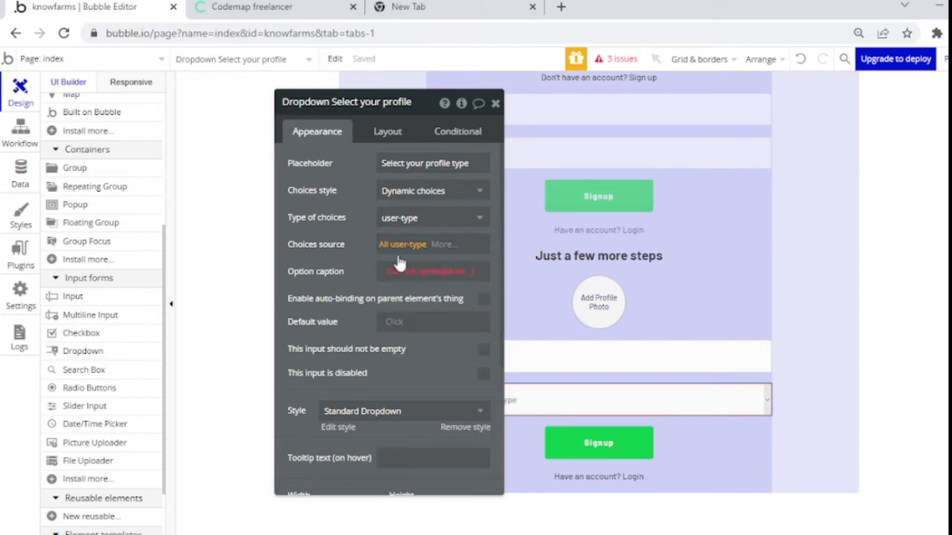
Step: Caption each option with its Display and mark the dropdown as required
click(459, 273)
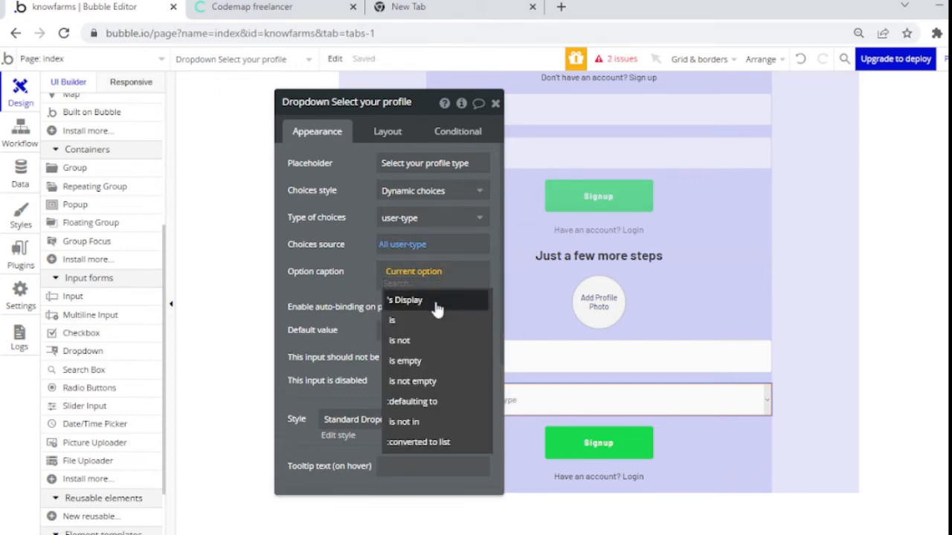
click(404, 300)
click(383, 291)
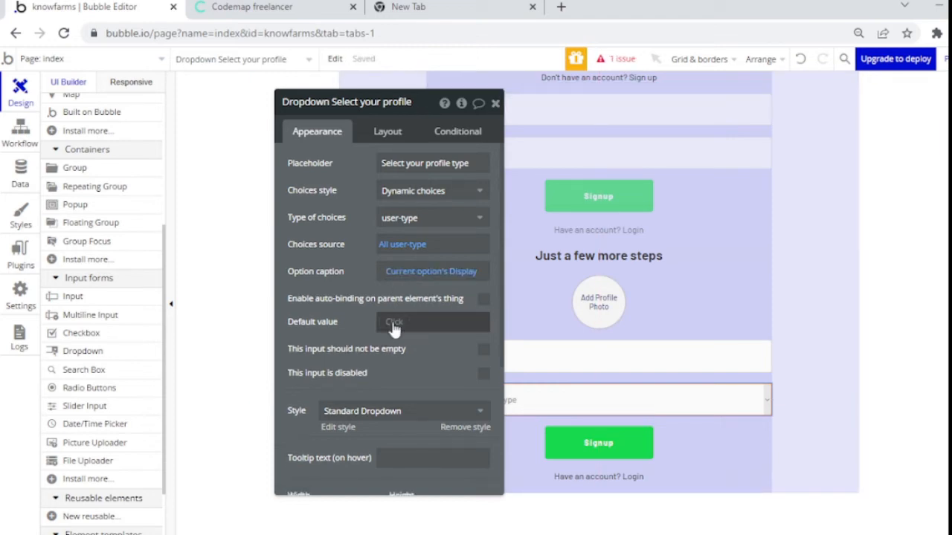
click(484, 356)
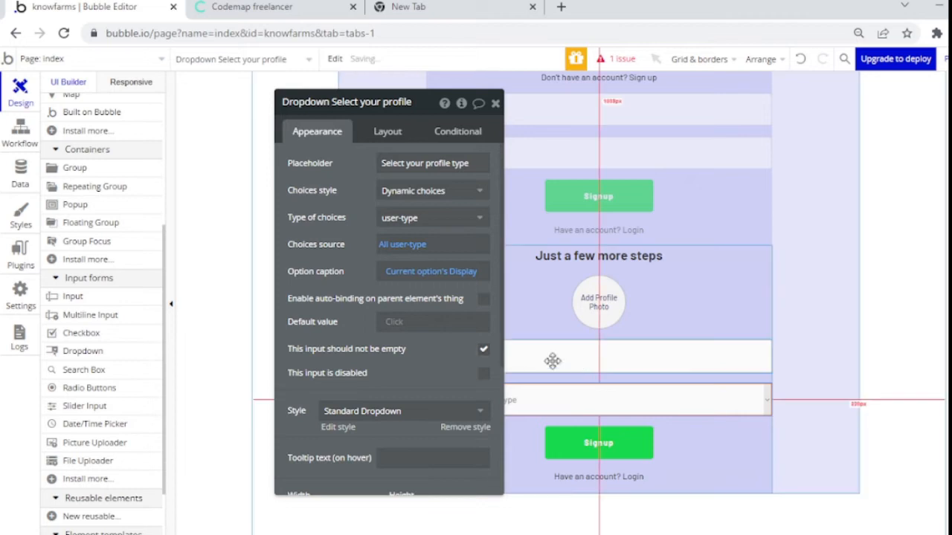
Step: Make the signup Username and Password inputs required
click(507, 353)
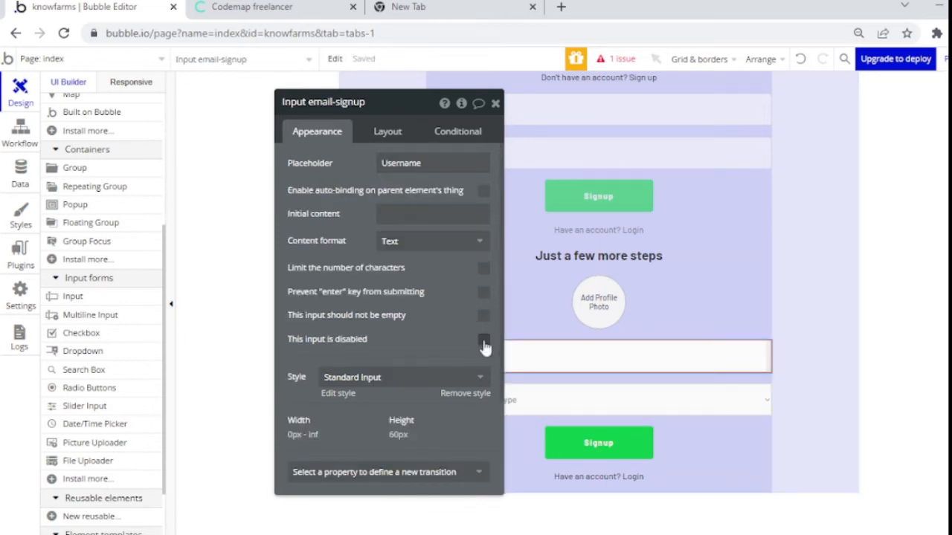
click(484, 317)
click(494, 104)
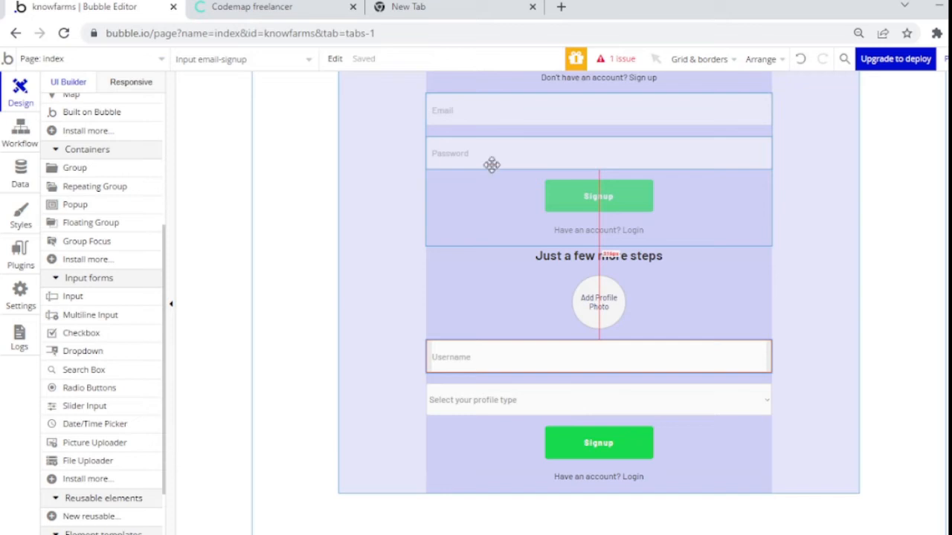
double_click(492, 164)
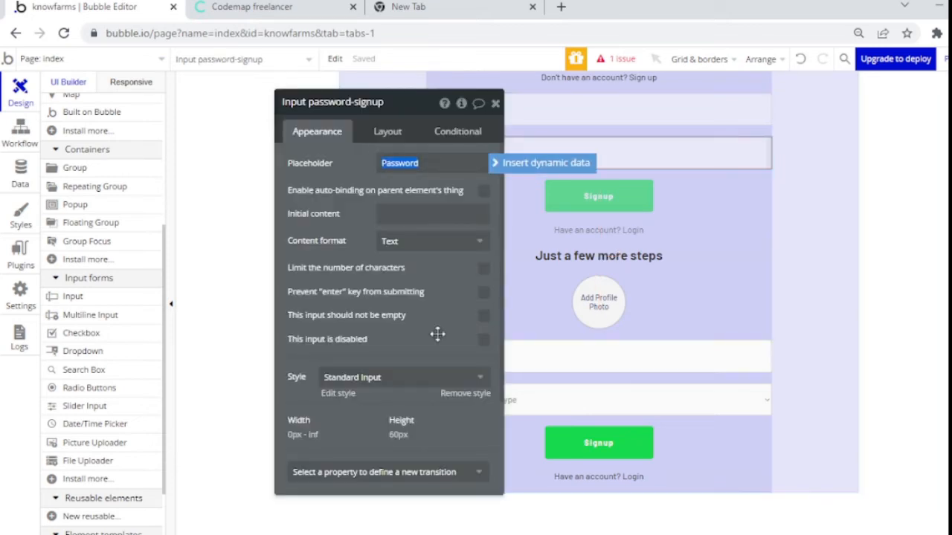
click(483, 315)
Step: Make the signup Email input required with the Email content format
click(646, 114)
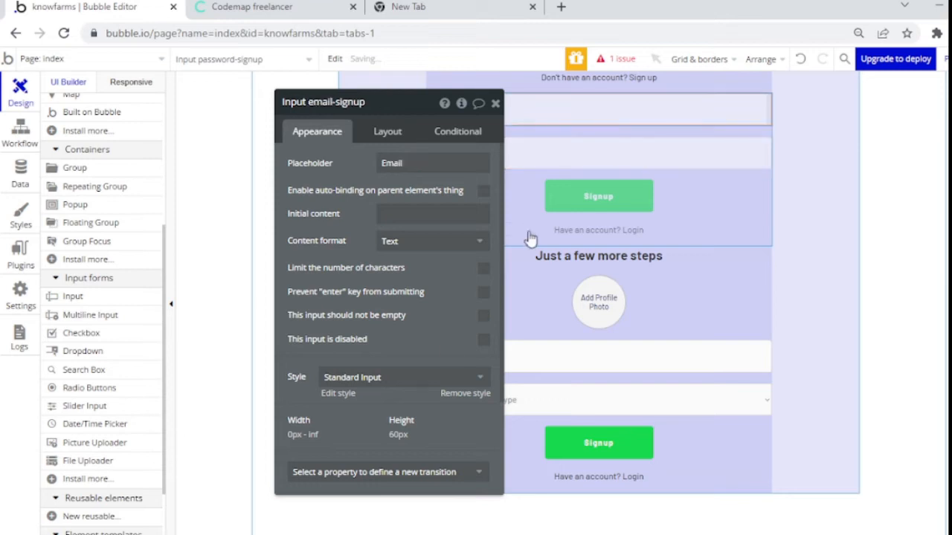
click(483, 318)
click(435, 240)
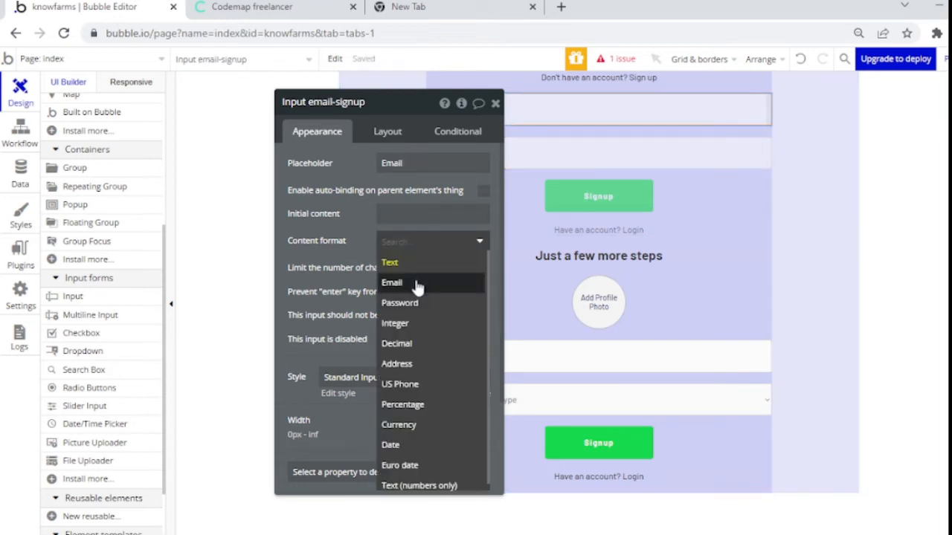
click(416, 285)
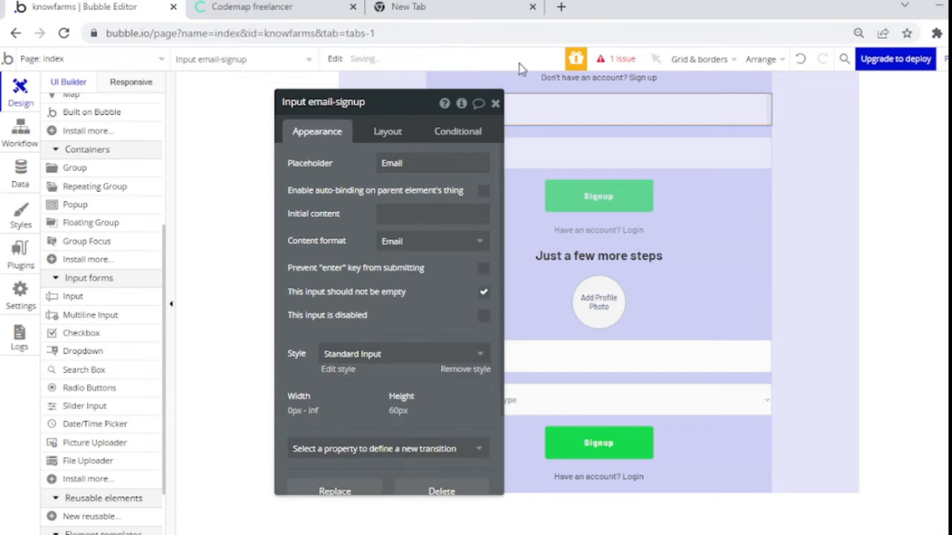
click(496, 103)
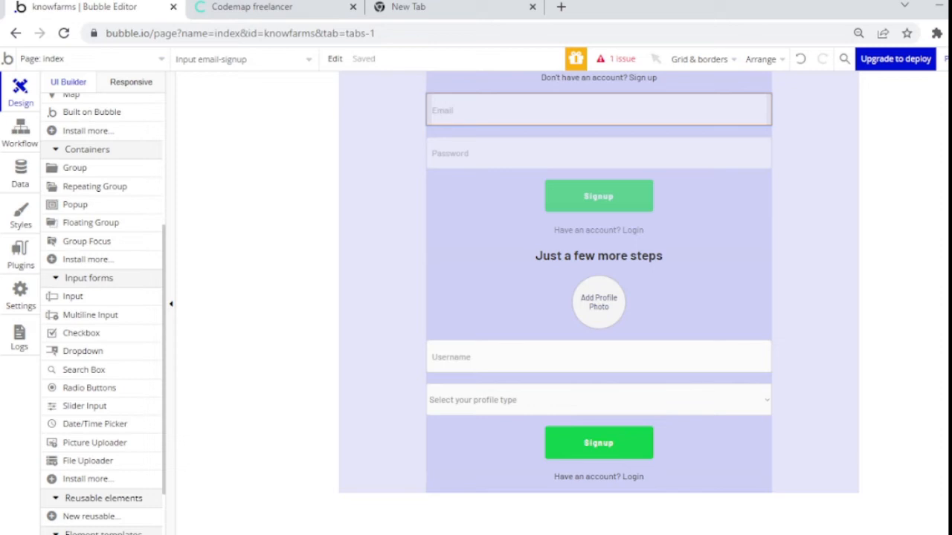
scroll(630, 191, up, 3)
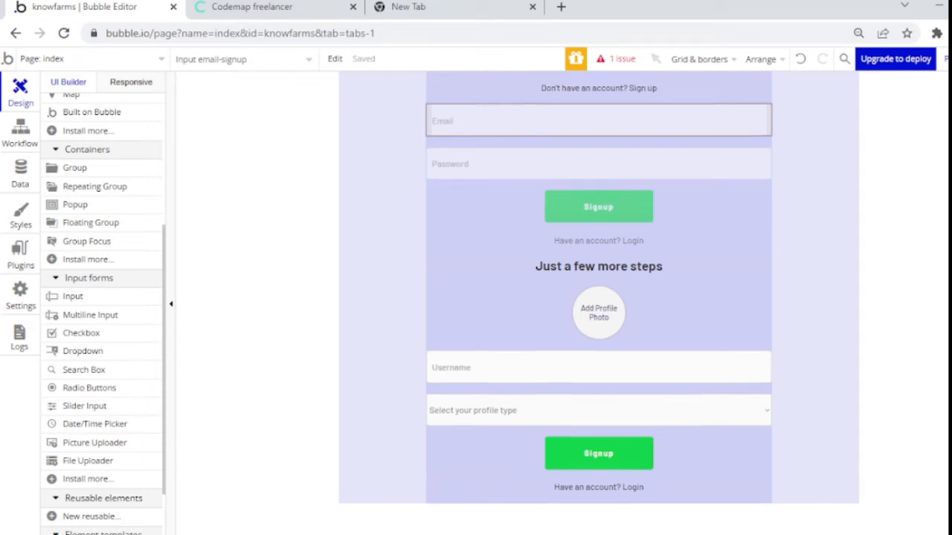
click(628, 184)
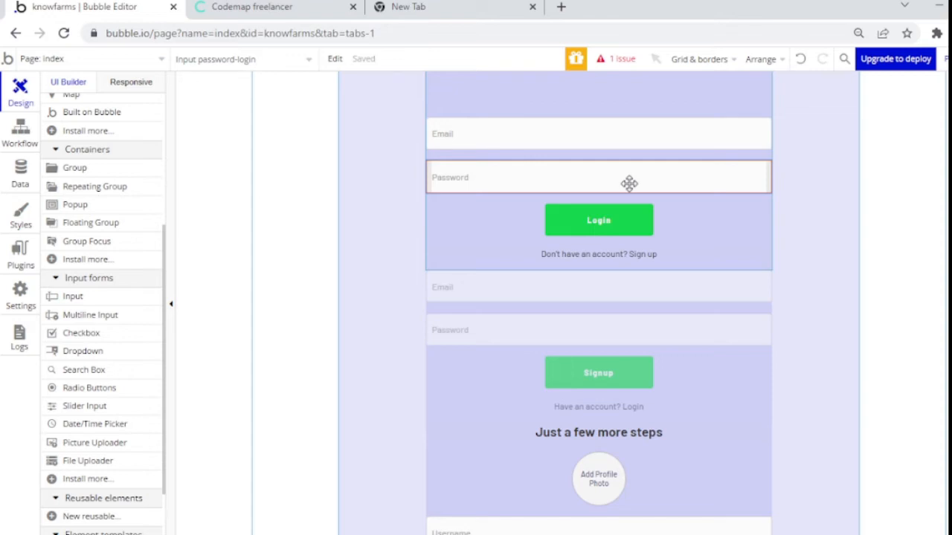
double_click(628, 184)
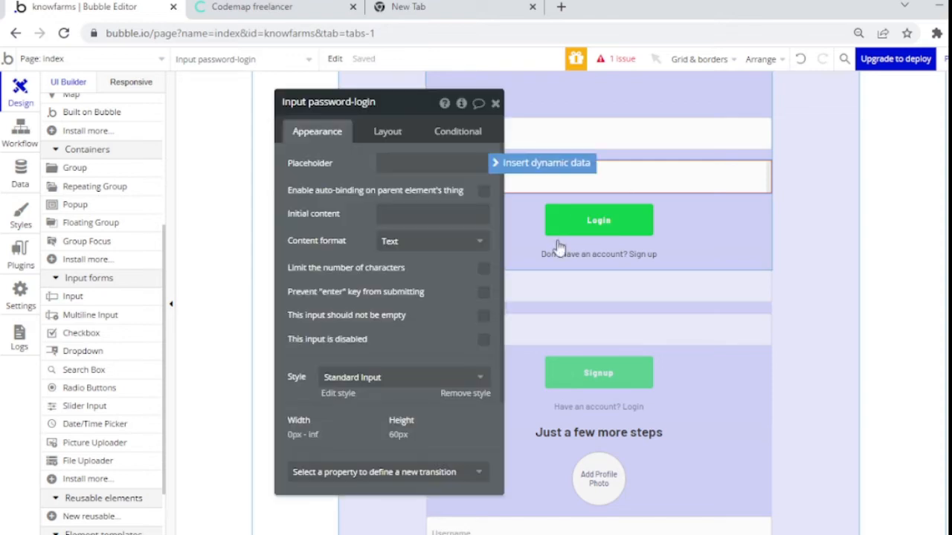
click(483, 318)
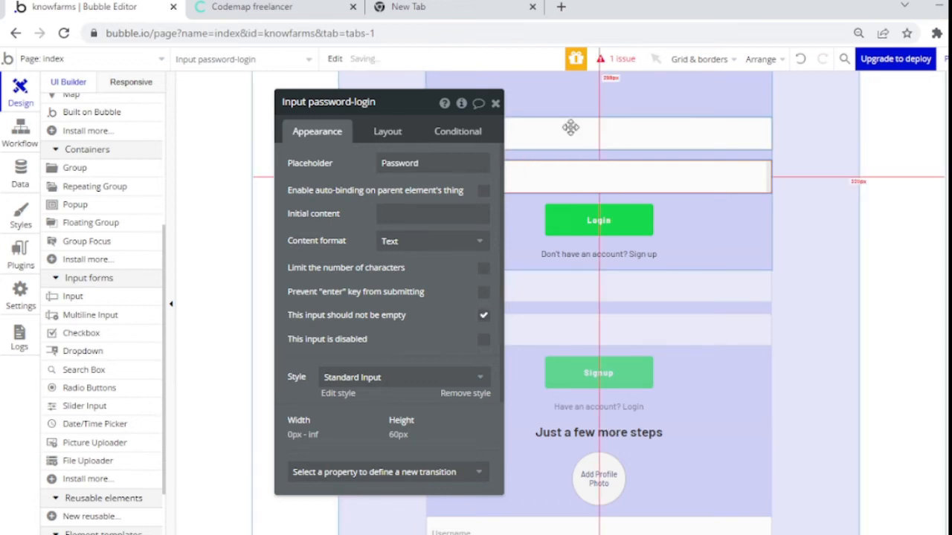
click(571, 127)
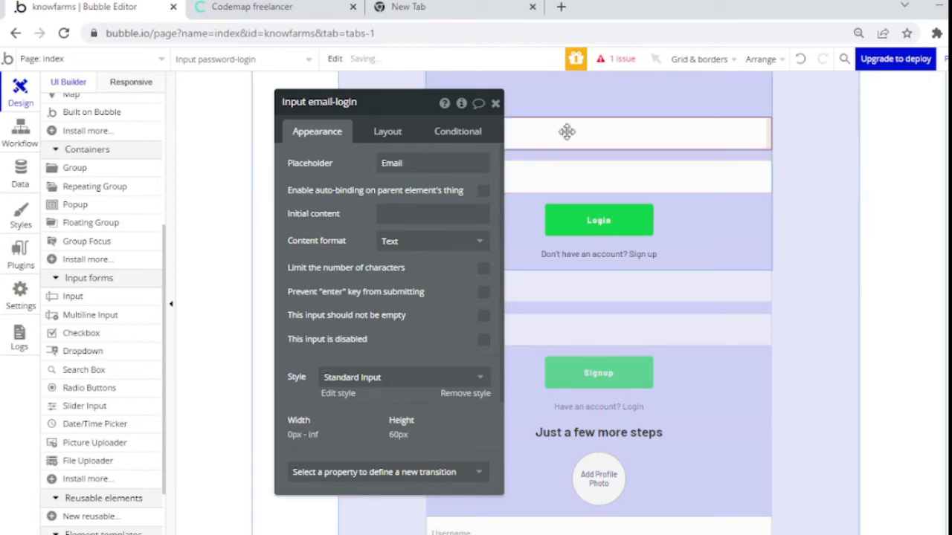
click(484, 318)
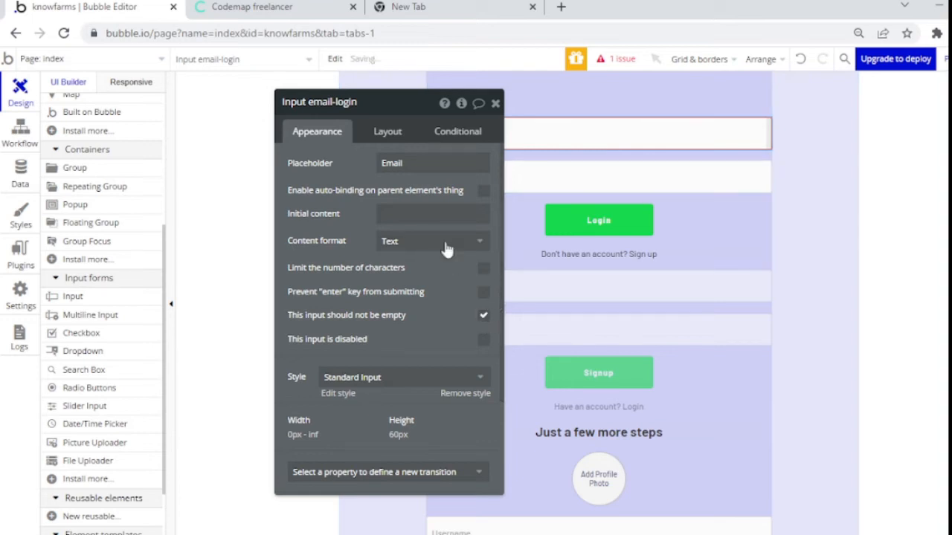
click(447, 244)
click(427, 282)
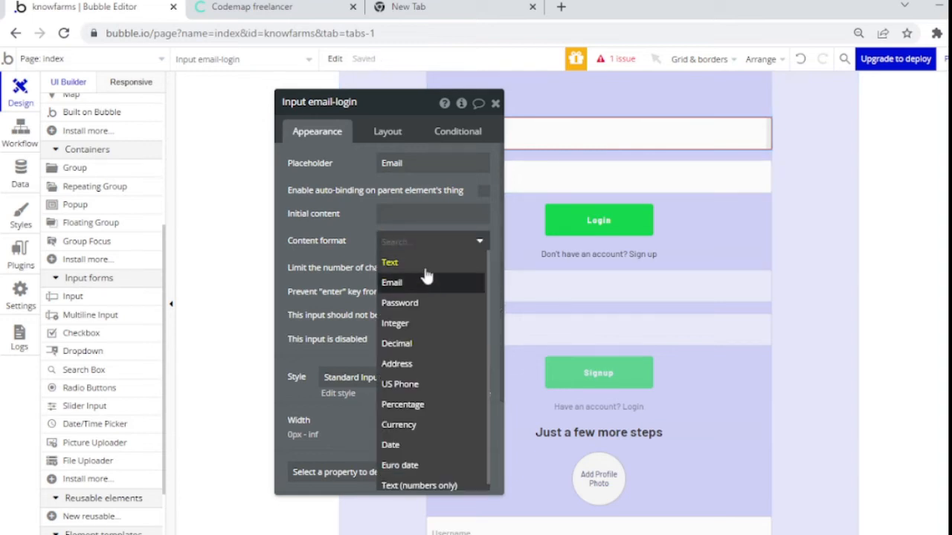
click(496, 104)
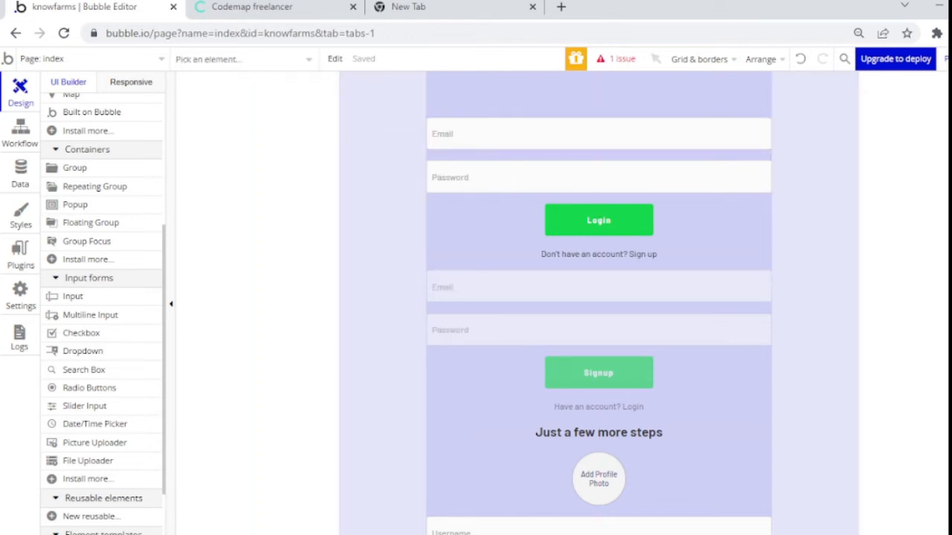
scroll(634, 283, down, 5)
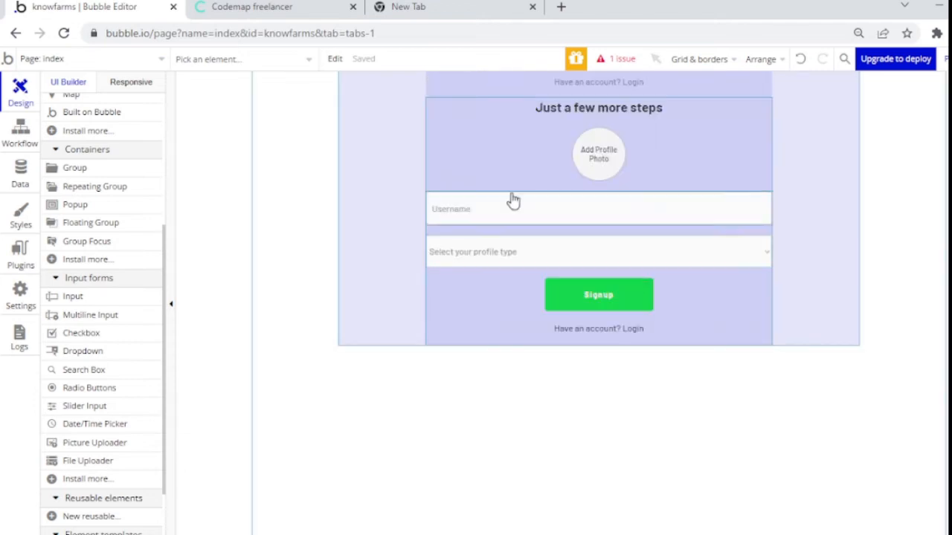
Step: Erase 'copy' from the 'Group signup copy' name and begin typing 'onboarding'
double_click(488, 171)
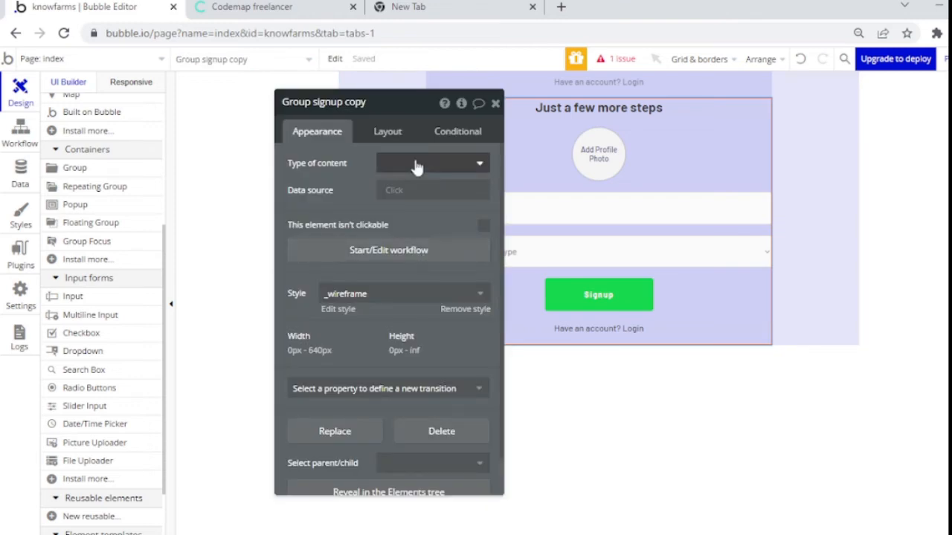
click(355, 110)
key(BackSpace)
key(BackSpace)
key(BackSpace)
key(BackSpace)
key(BackSpace)
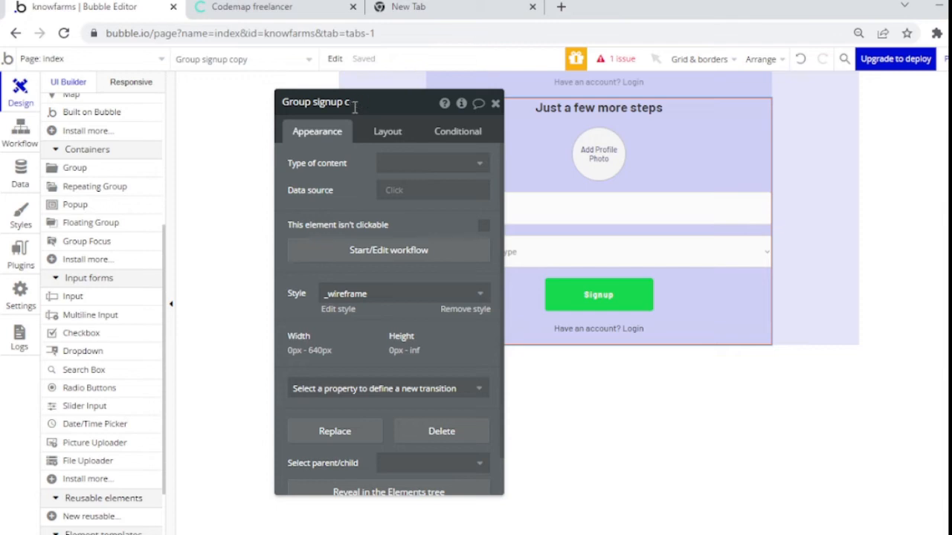
key(BackSpace)
key(BackSpace)
key(BackSpace)
key(BackSpace)
text(onboardnig)
key(BackSpace)
key(BackSpace)
Step: Finish the name 'Group onboarding' and relabel the Signup button 'Proceed to marketplace'
text(ing)
click(495, 105)
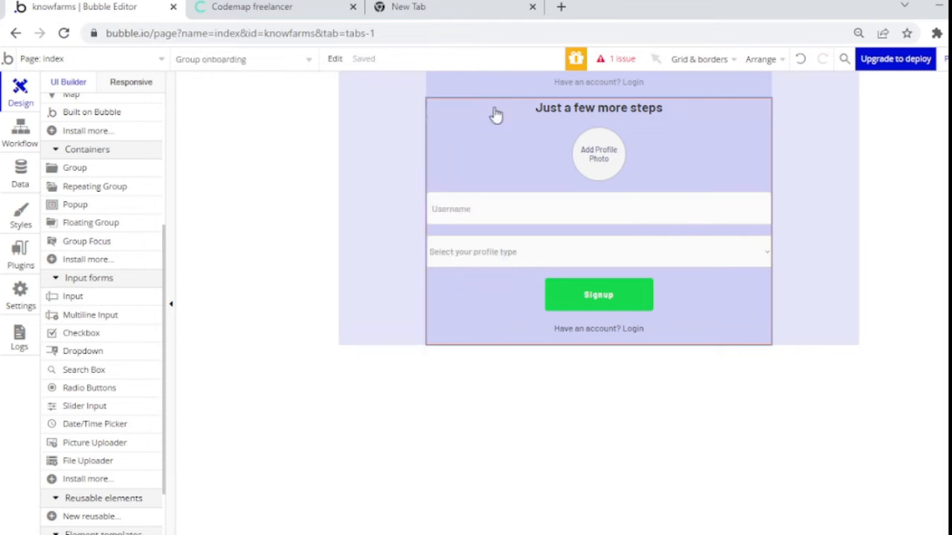
double_click(570, 300)
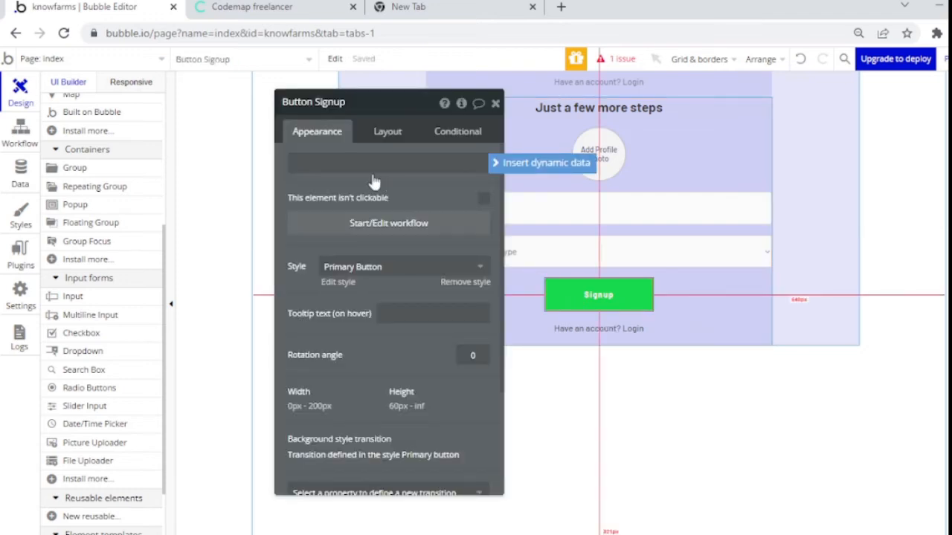
double_click(364, 158)
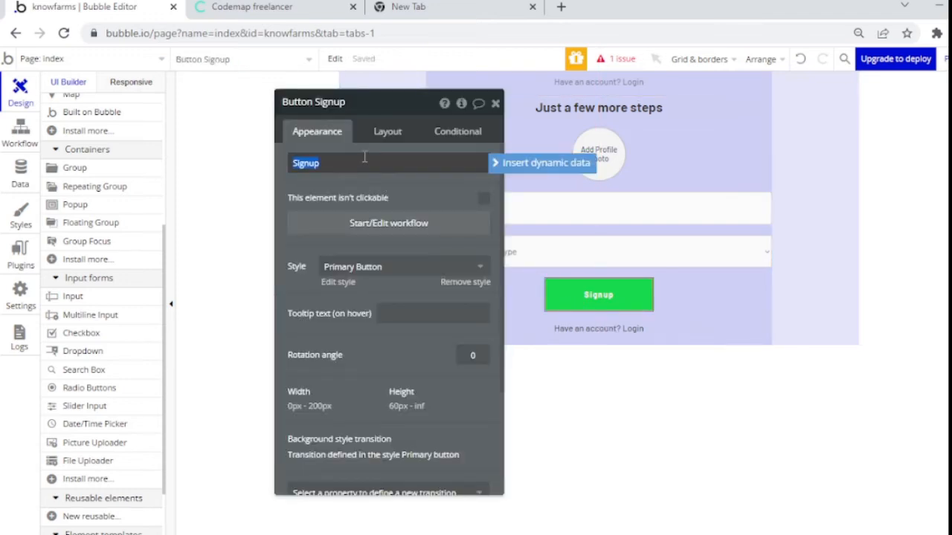
text(Proceed to marketplace)
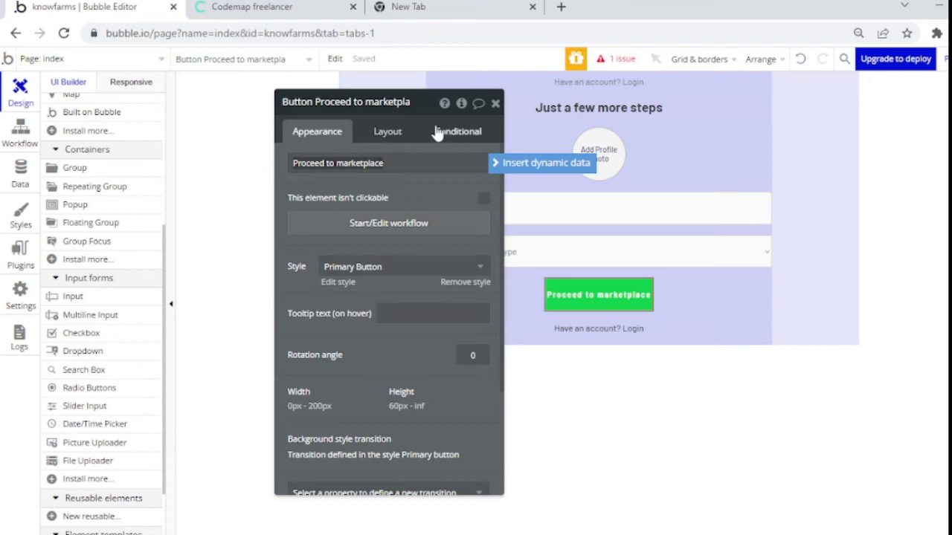
click(400, 137)
Step: Raise the button's maximum width from 200 to 300
click(400, 131)
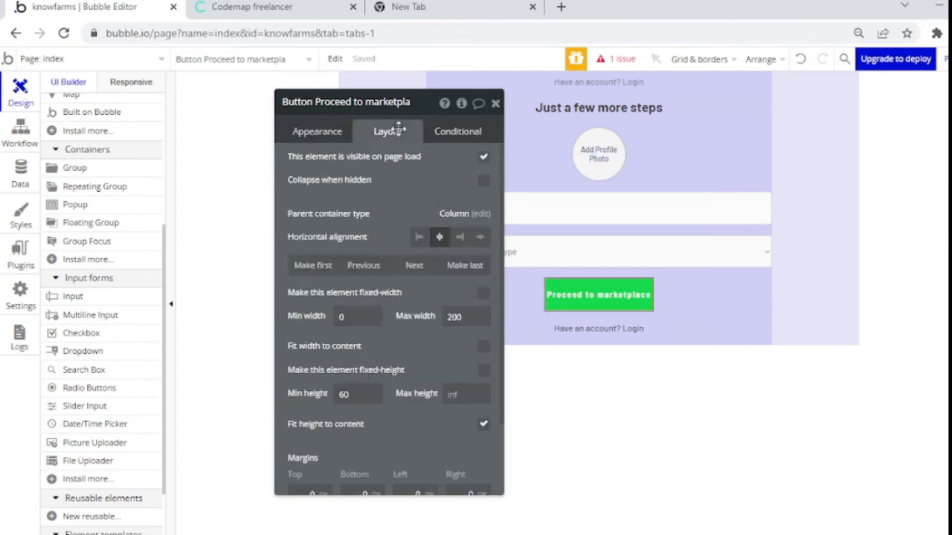
click(463, 317)
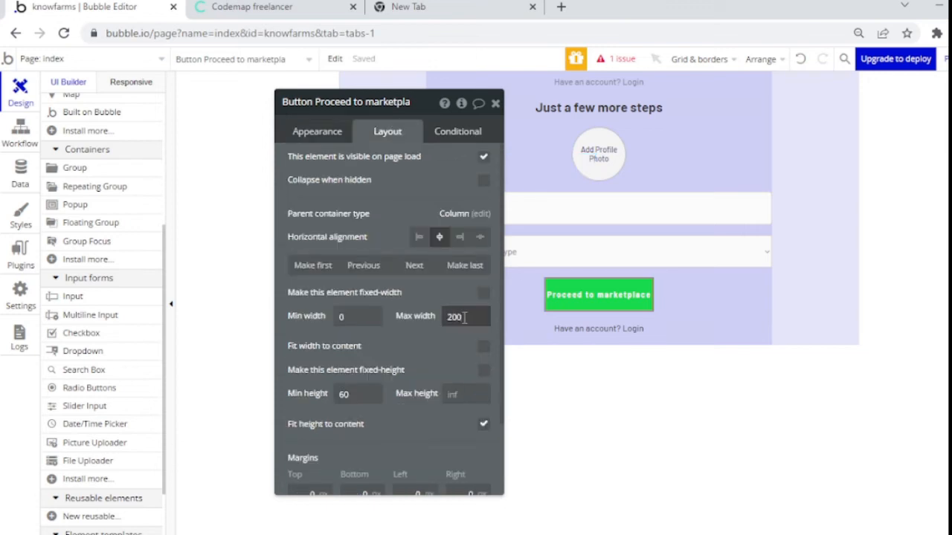
double_click(464, 317)
key(BackSpace)
text(300)
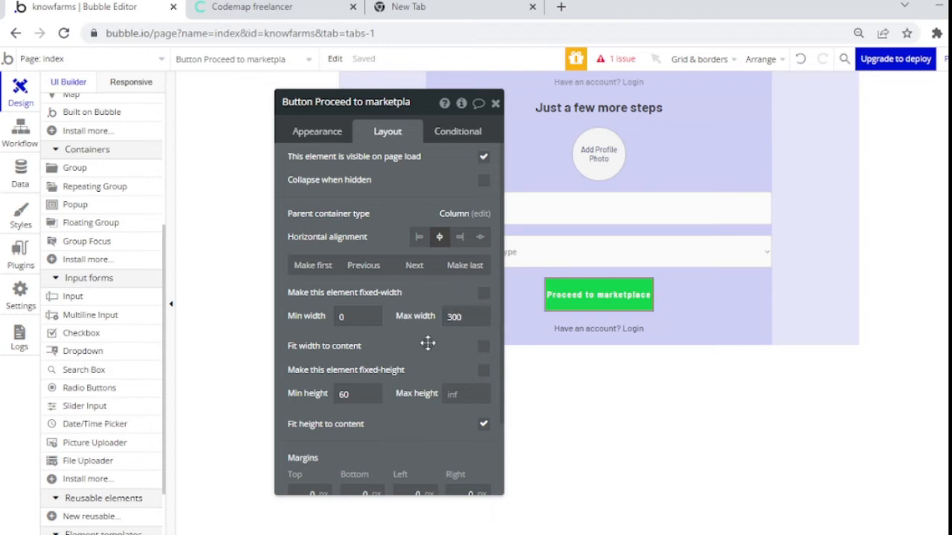
click(495, 103)
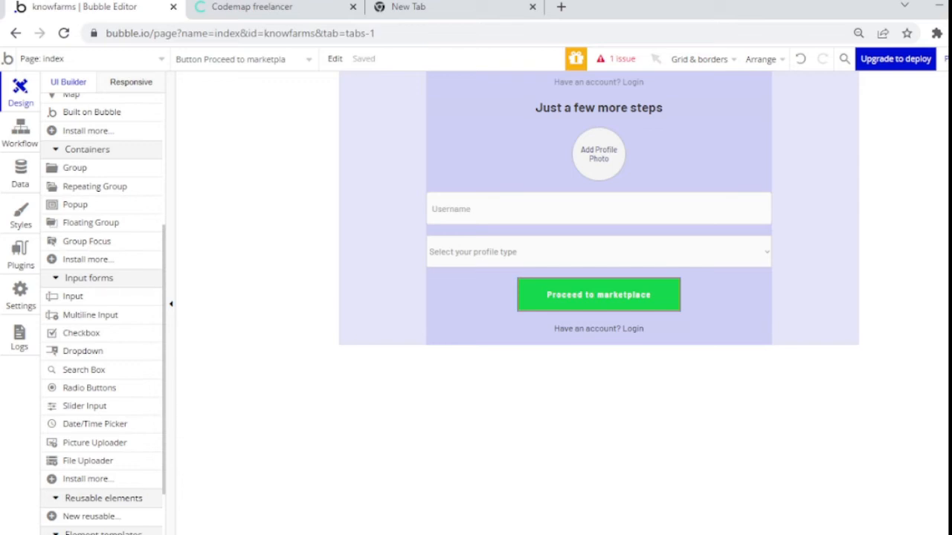
Step: Paste the 'Just a few more steps' heading into Group login and delete the empty Image A
scroll(599, 298, up, 5)
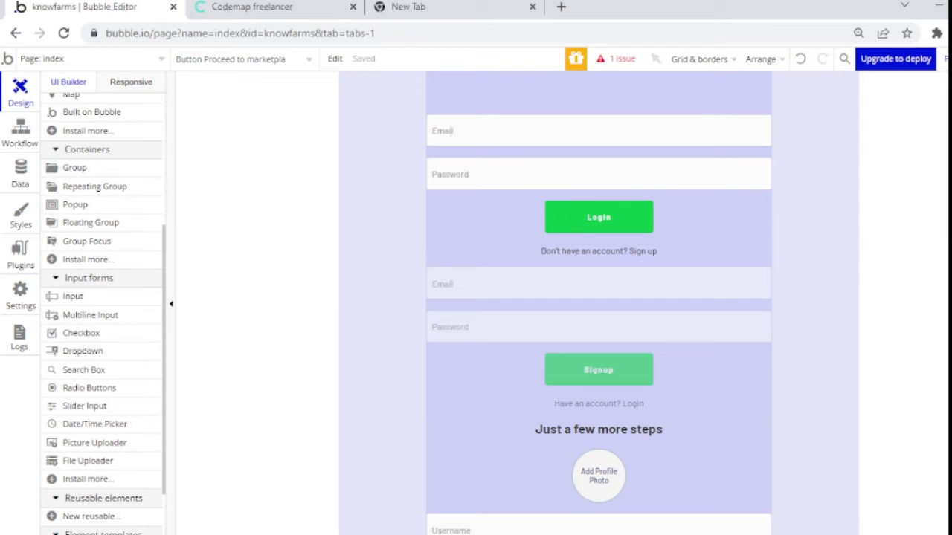
scroll(598, 303, up, 2)
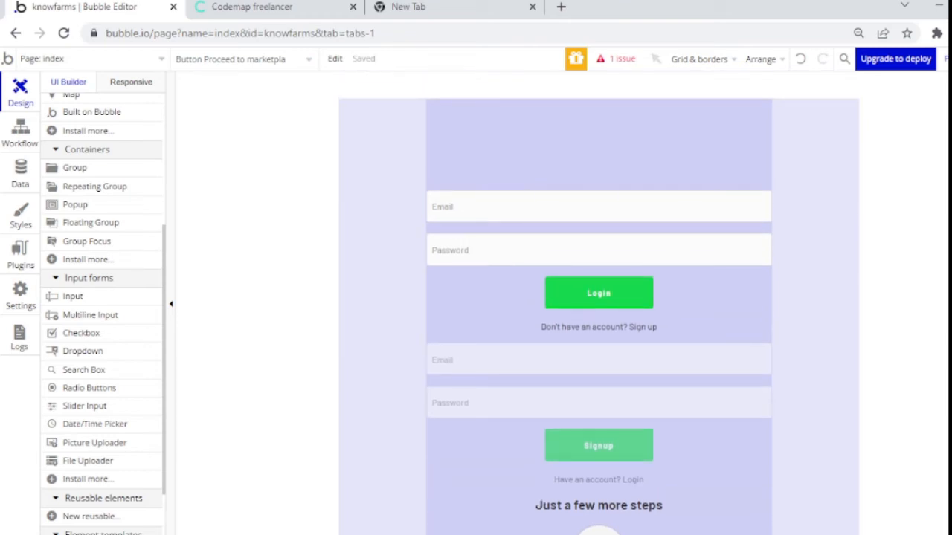
click(580, 143)
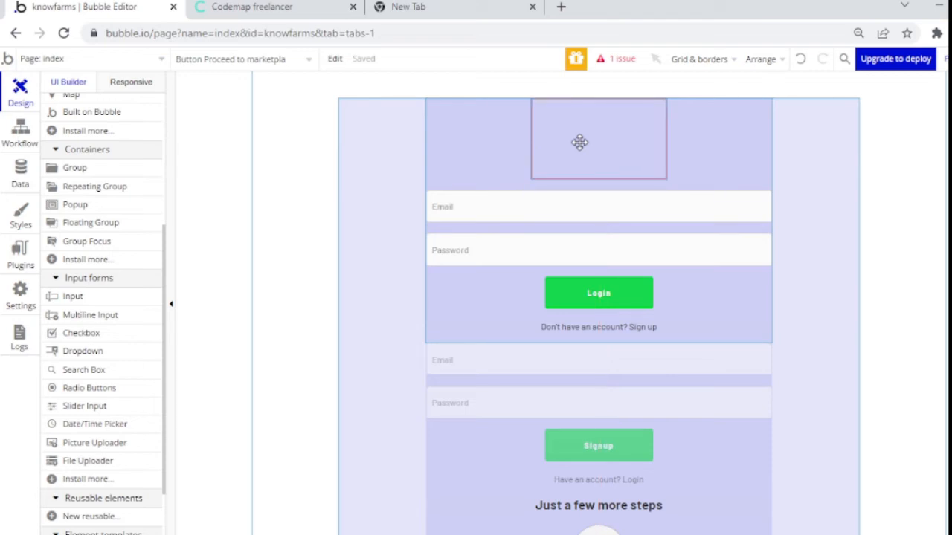
double_click(580, 142)
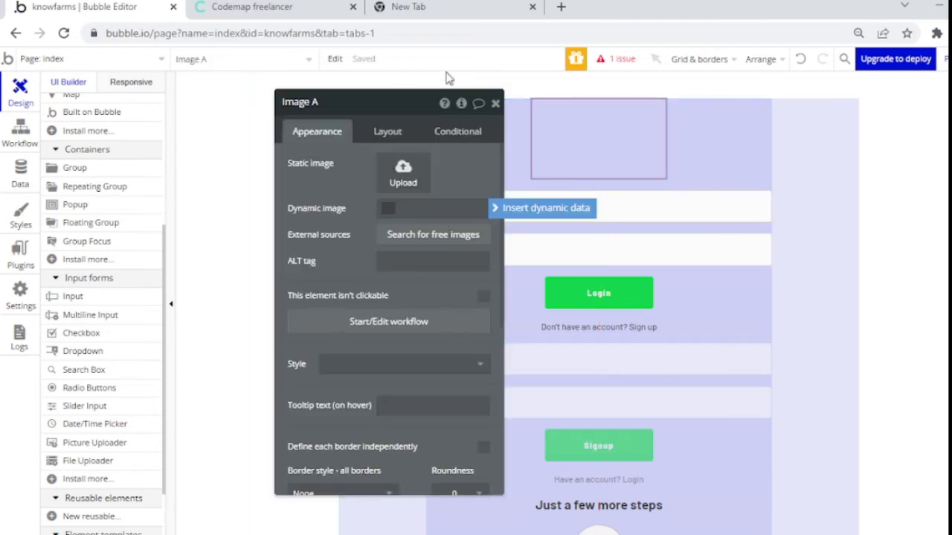
click(495, 104)
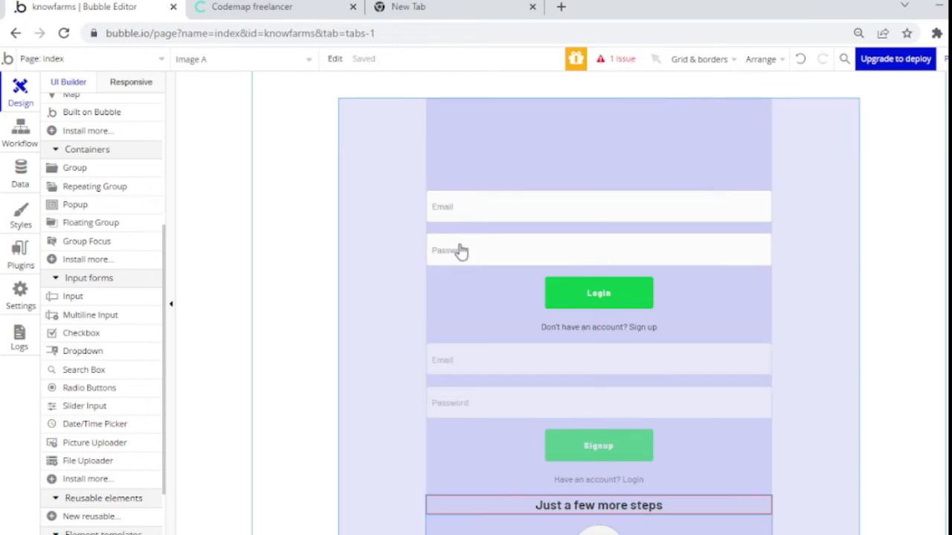
click(518, 309)
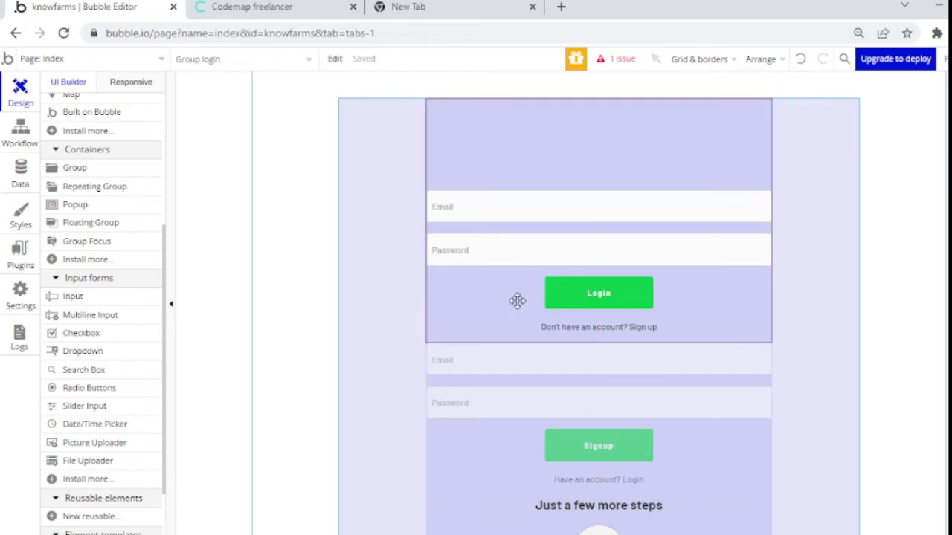
key(ctrl+v)
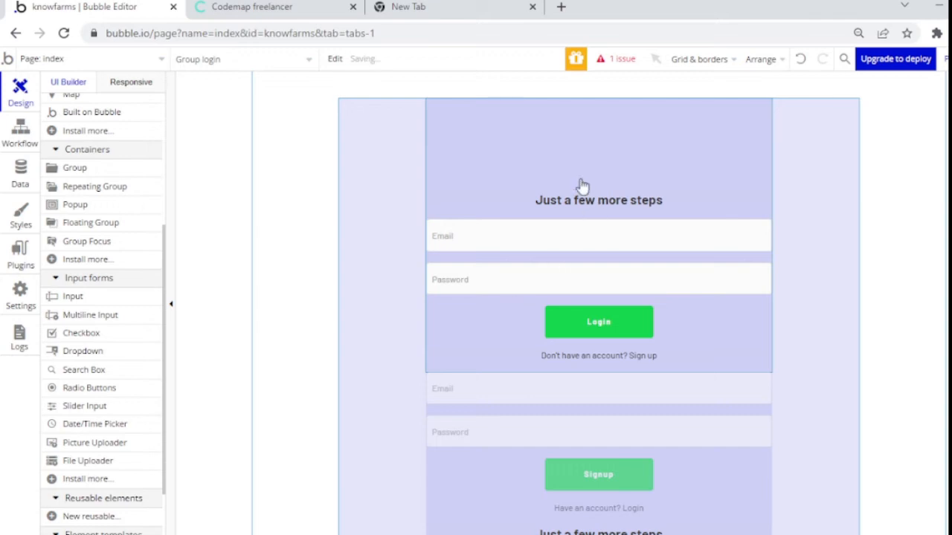
click(551, 143)
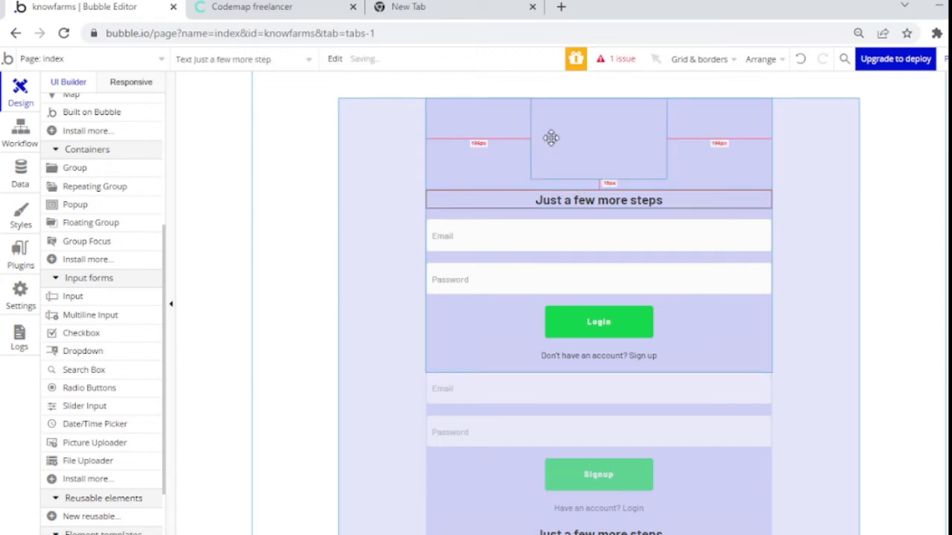
key(Delete)
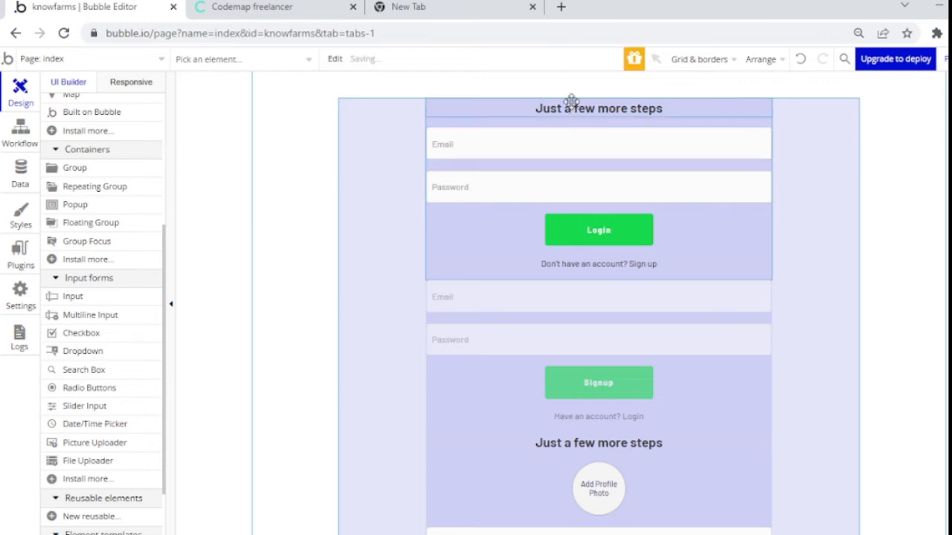
Step: Set the login heading's top, bottom, left and right padding to 20 px
double_click(570, 100)
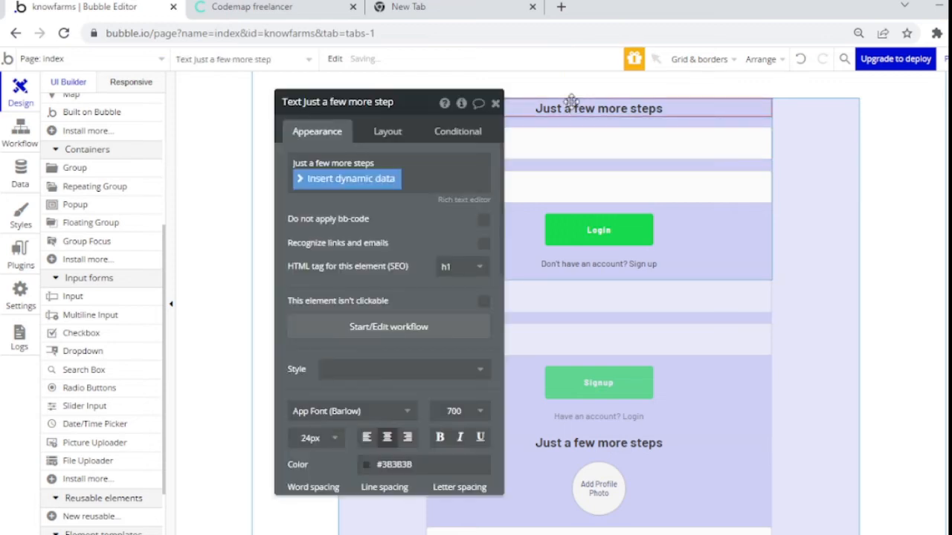
click(502, 197)
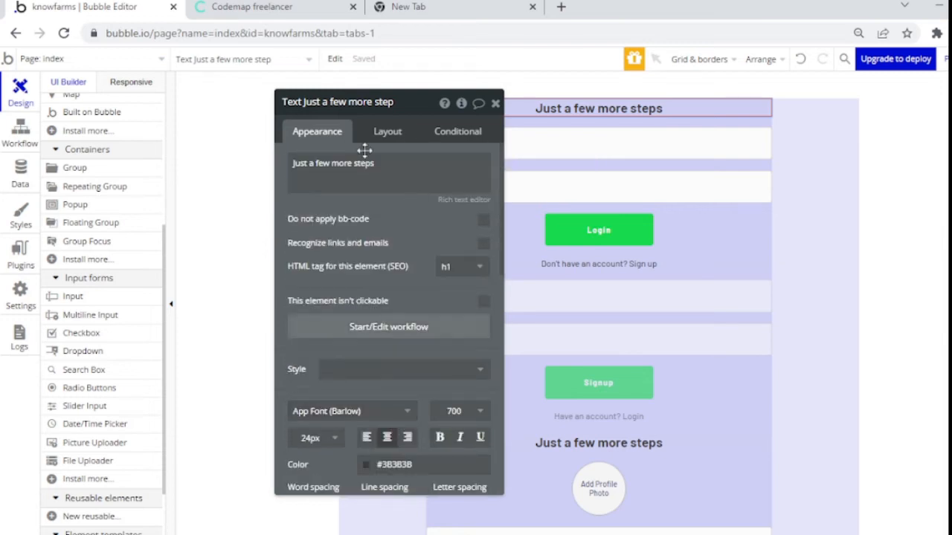
click(391, 137)
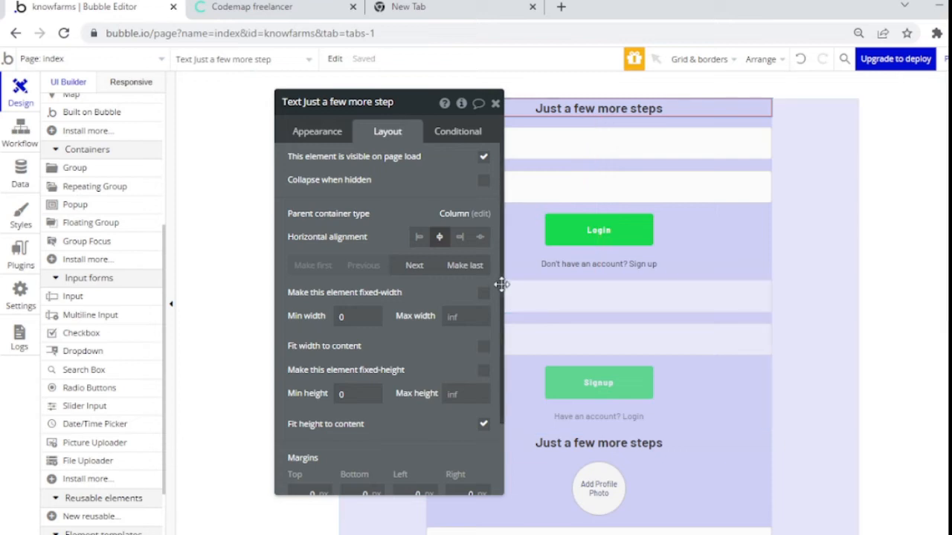
scroll(502, 285, down, 2)
text(2)
key(Tab)
text(20)
key(Tab)
text(20)
key(Tab)
text(20)
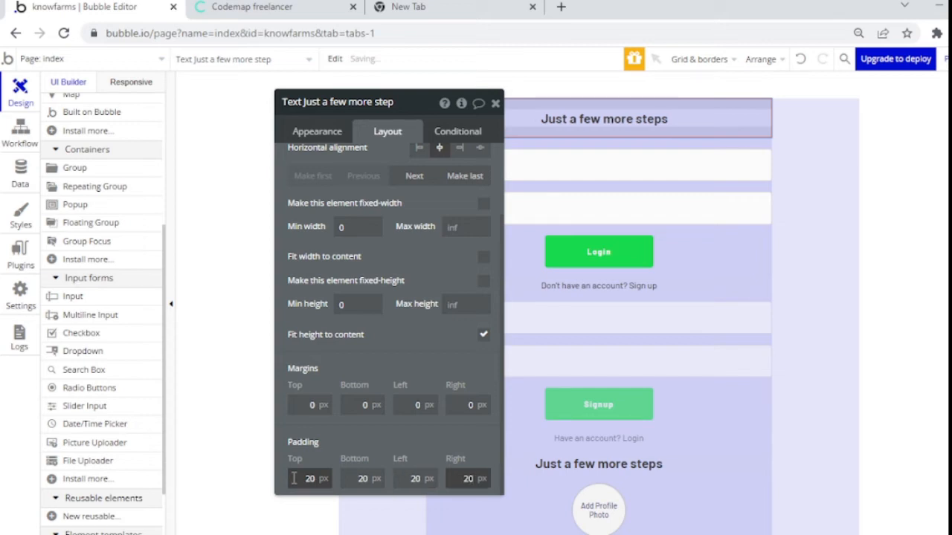
click(329, 131)
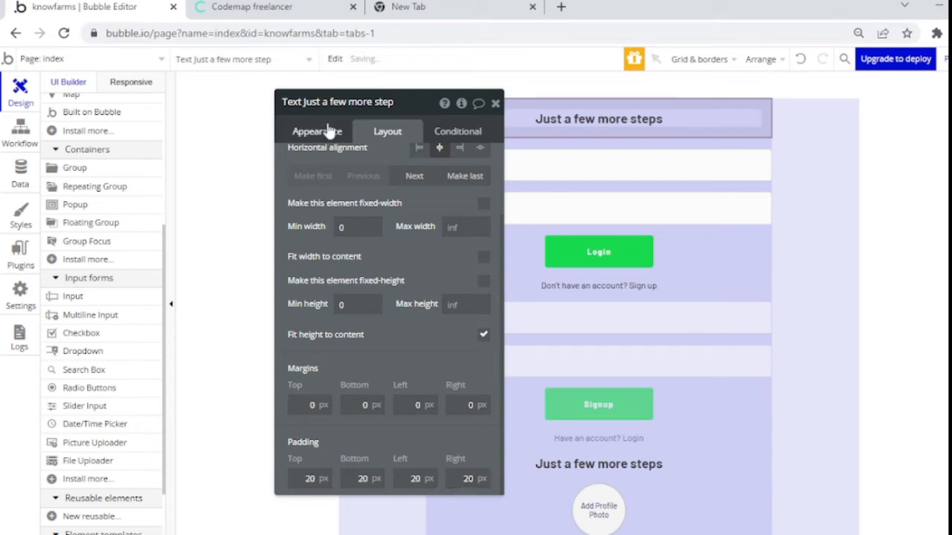
click(332, 132)
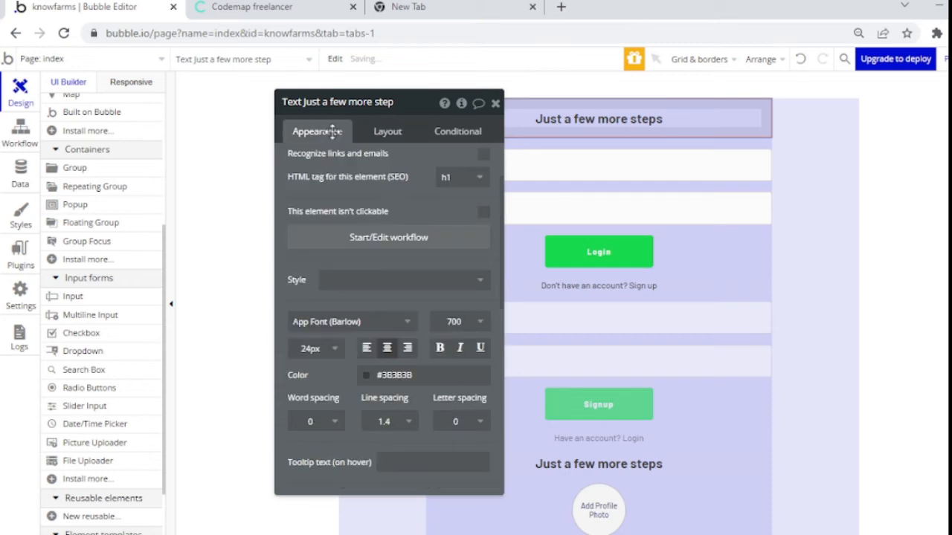
Step: Change the login heading's font to Sora
click(408, 327)
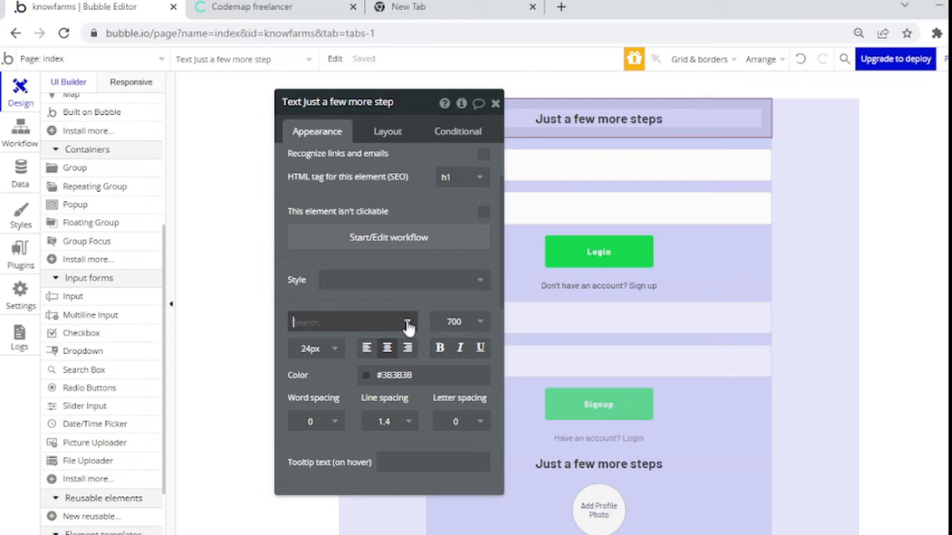
text(par)
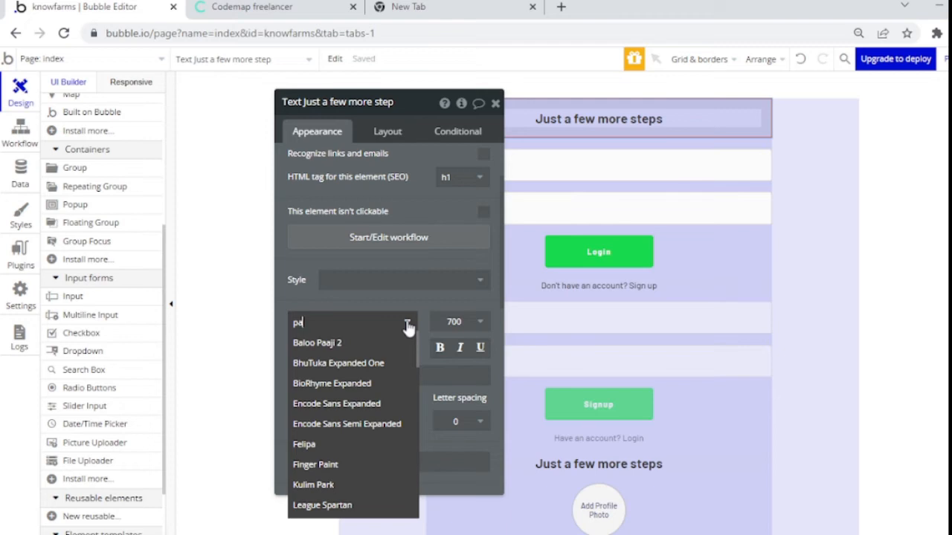
text(r)
key(BackSpace)
key(BackSpace)
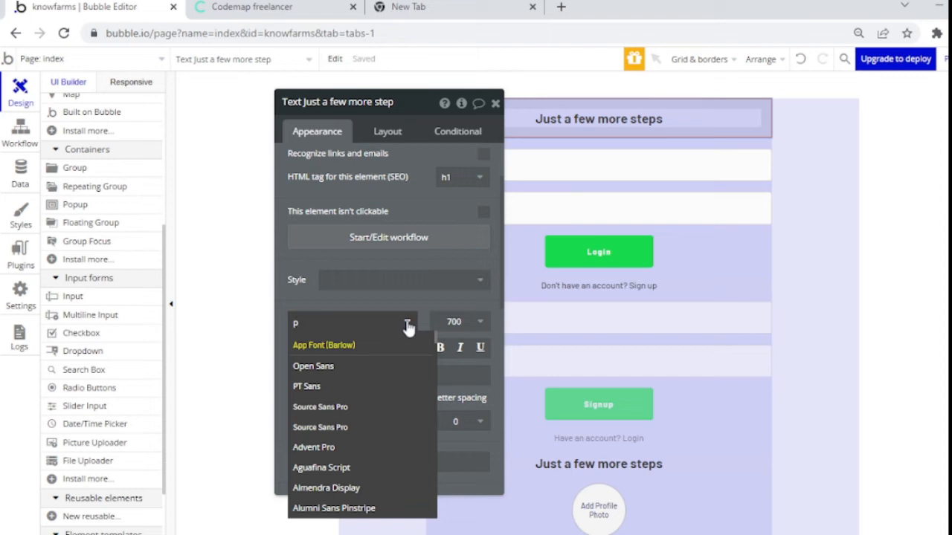
text(arfait)
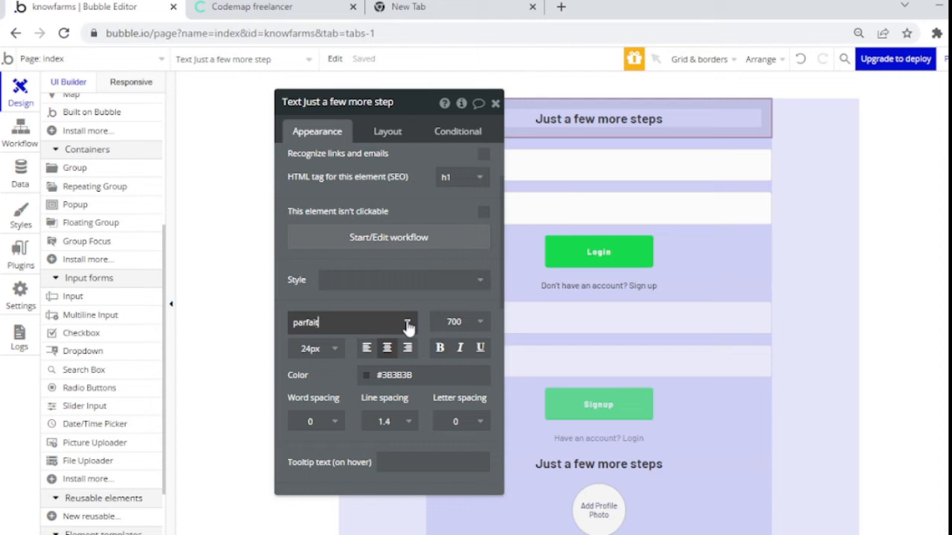
key(BackSpace)
key(BackSpace)
key(BackSpace)
key(BackSpace)
key(BackSpace)
key(BackSpace)
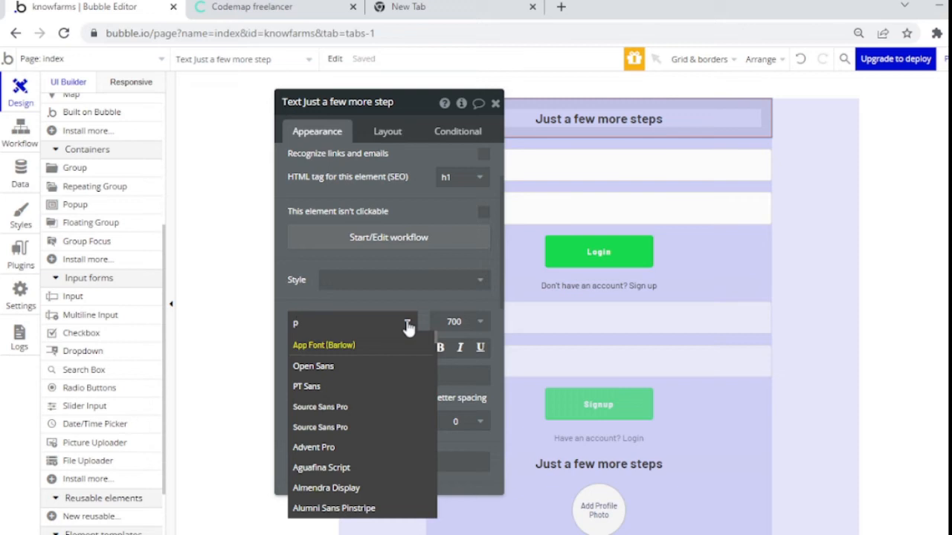
click(332, 448)
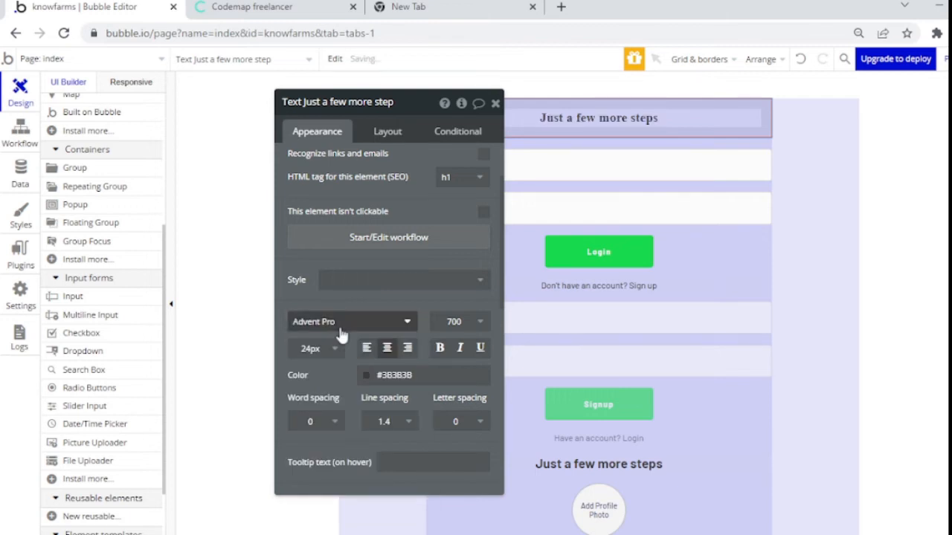
click(340, 324)
text(sora)
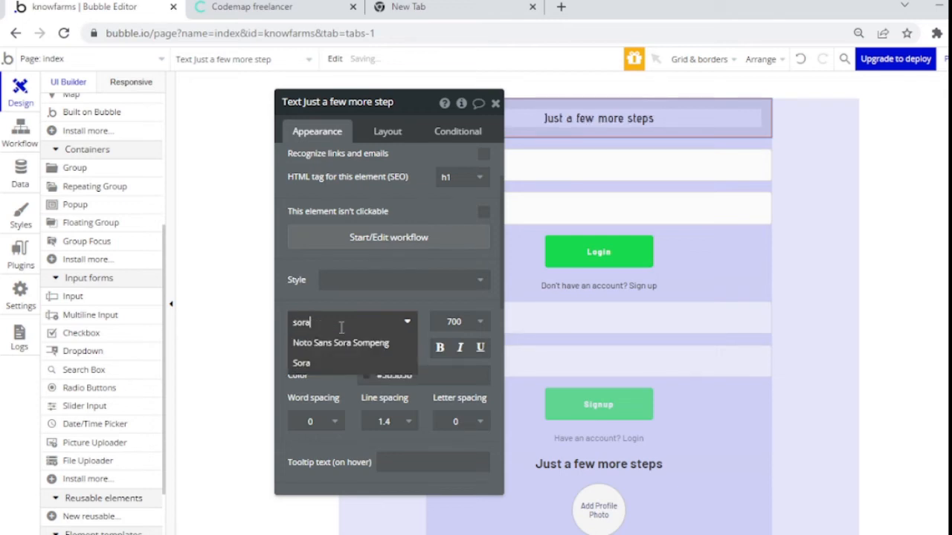
click(321, 364)
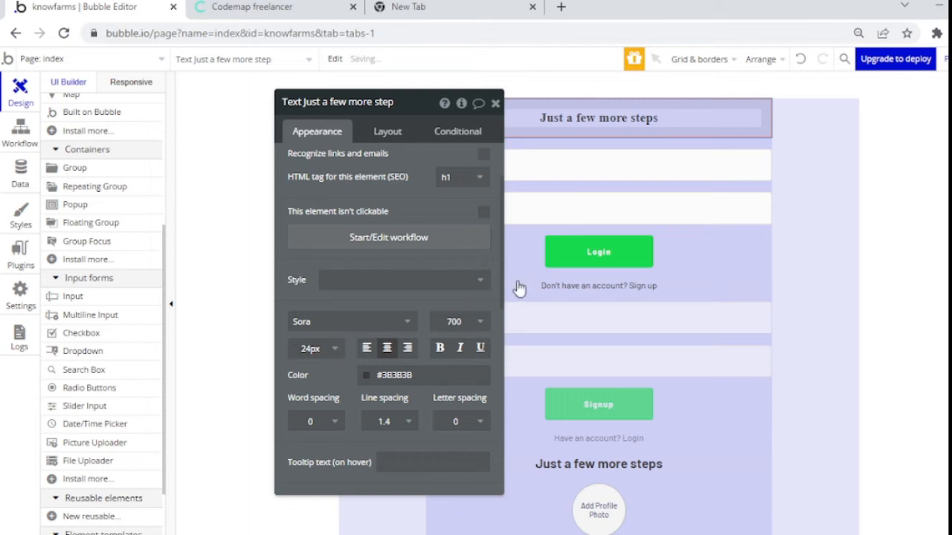
Step: Set the login heading's font size to 36
drag(495, 216, 484, 146)
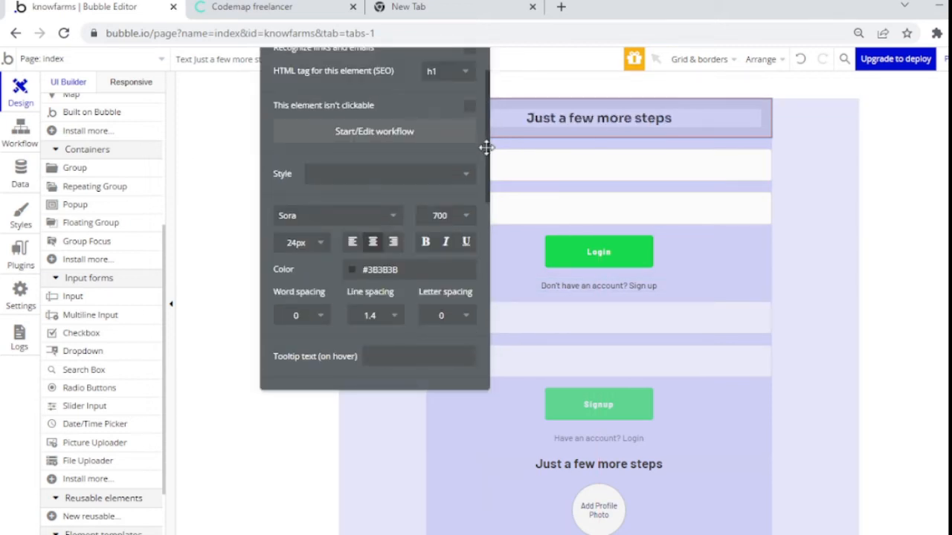
click(302, 244)
double_click(298, 245)
text(36)
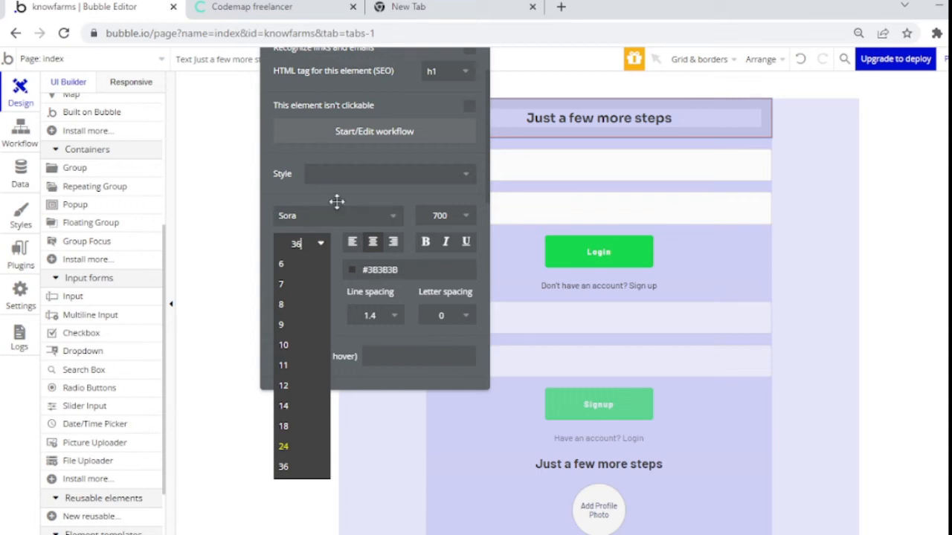
key(Return)
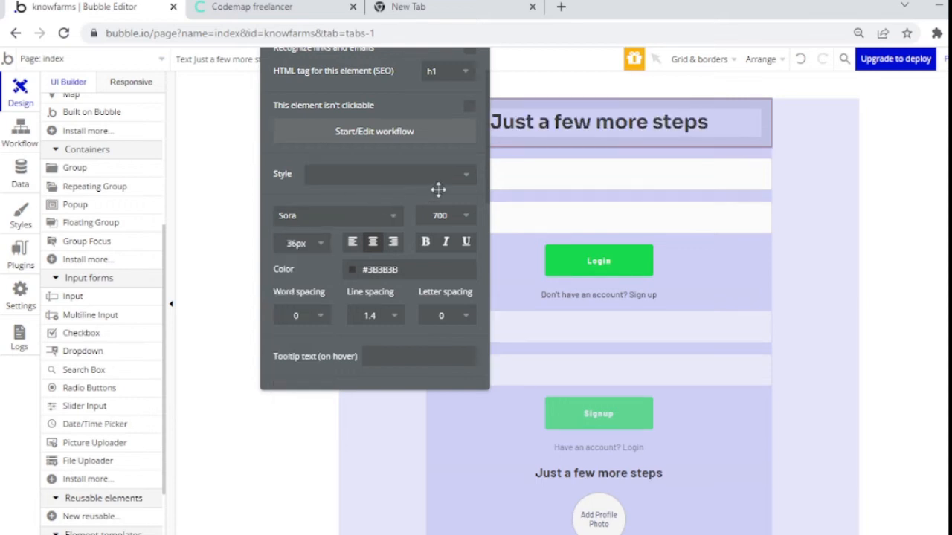
drag(484, 171, 466, 192)
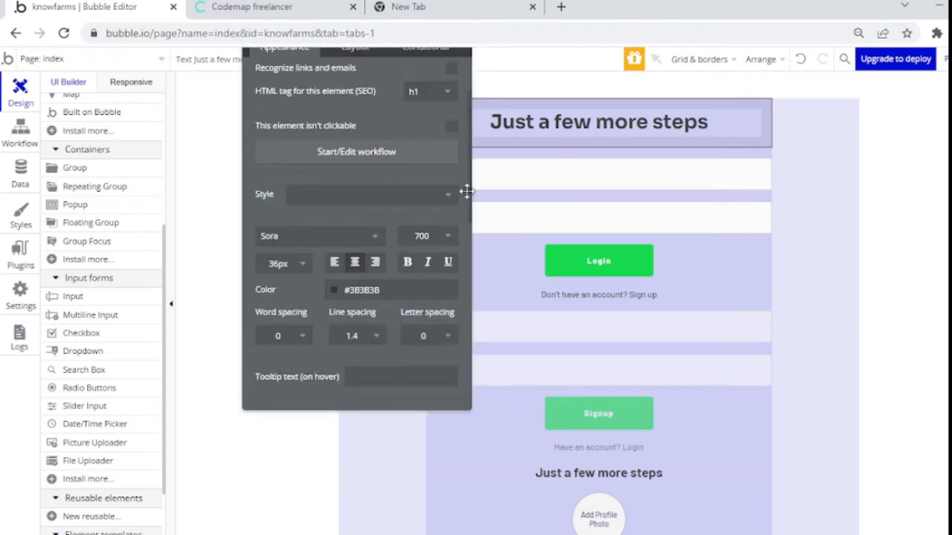
scroll(466, 192, up, 2)
Step: Replace the login heading text with 'KnowFarms', leaving its colour unchanged, and close its settings
triple_click(373, 93)
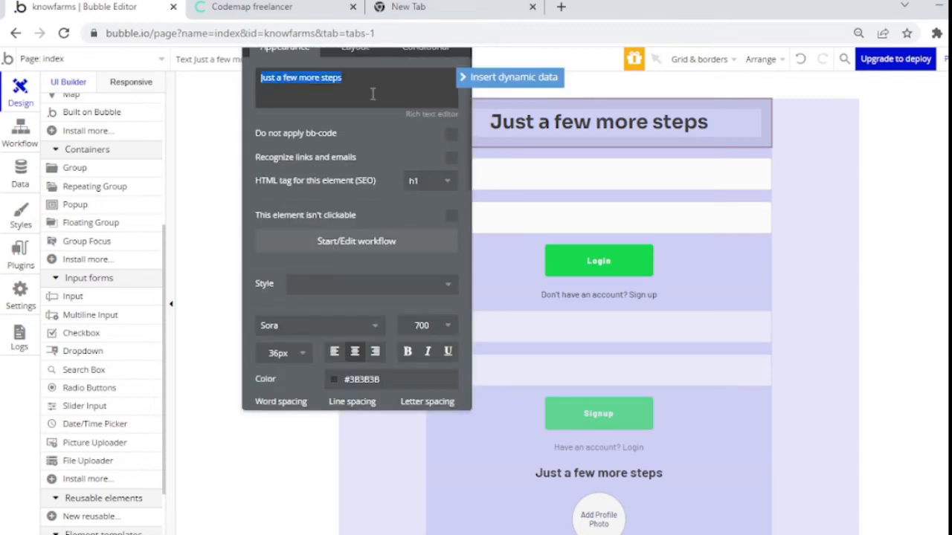
text(Know)
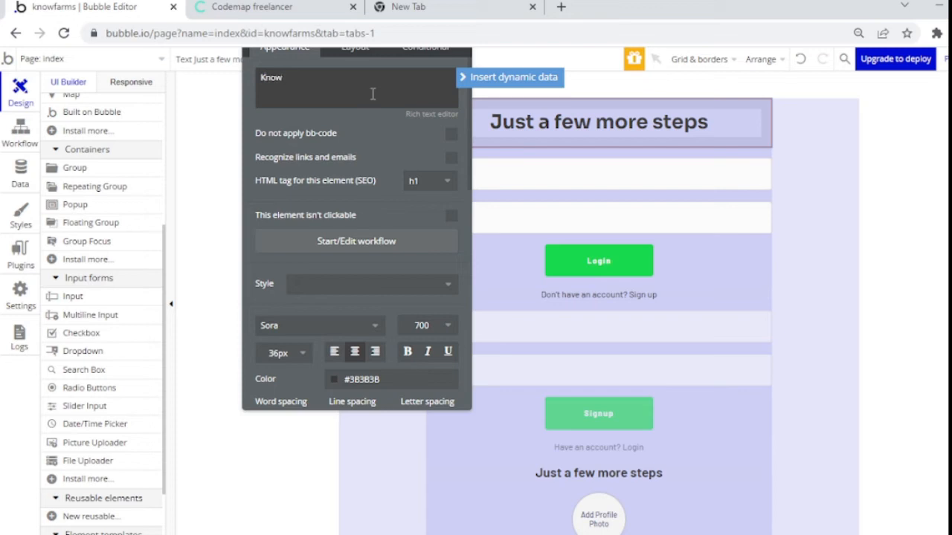
text(Farms)
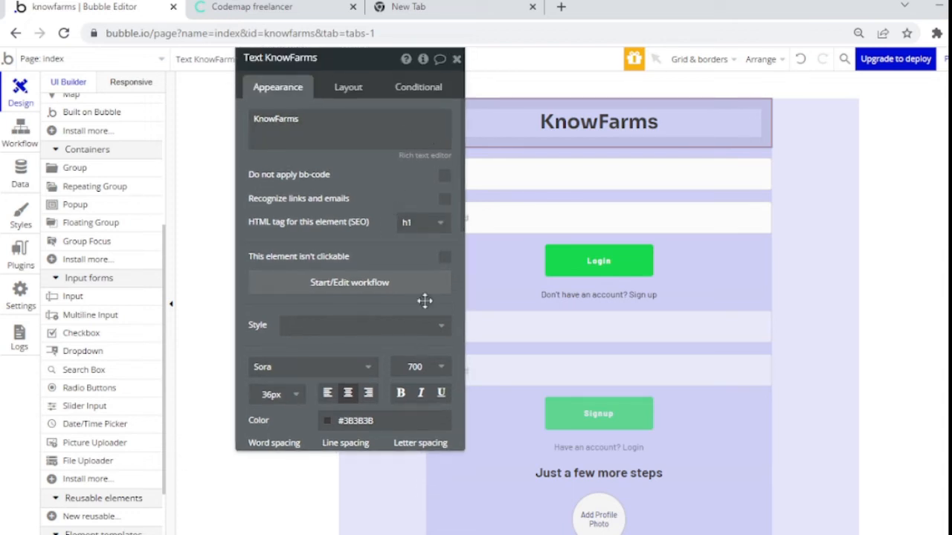
drag(419, 299, 412, 204)
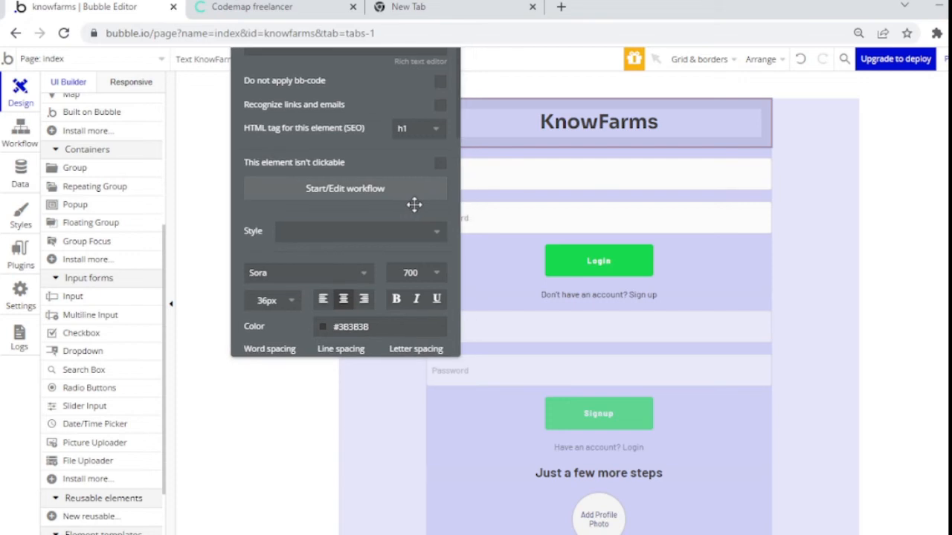
click(322, 328)
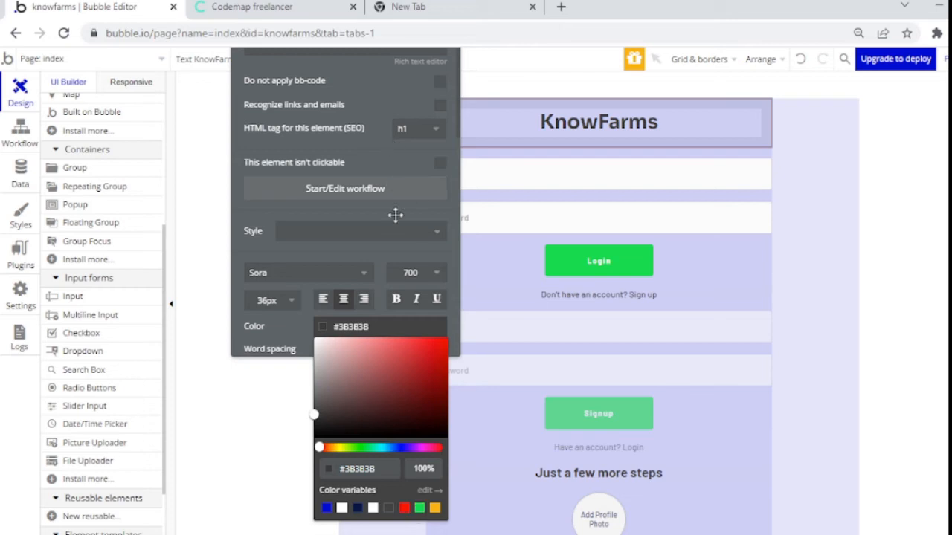
drag(396, 214, 401, 286)
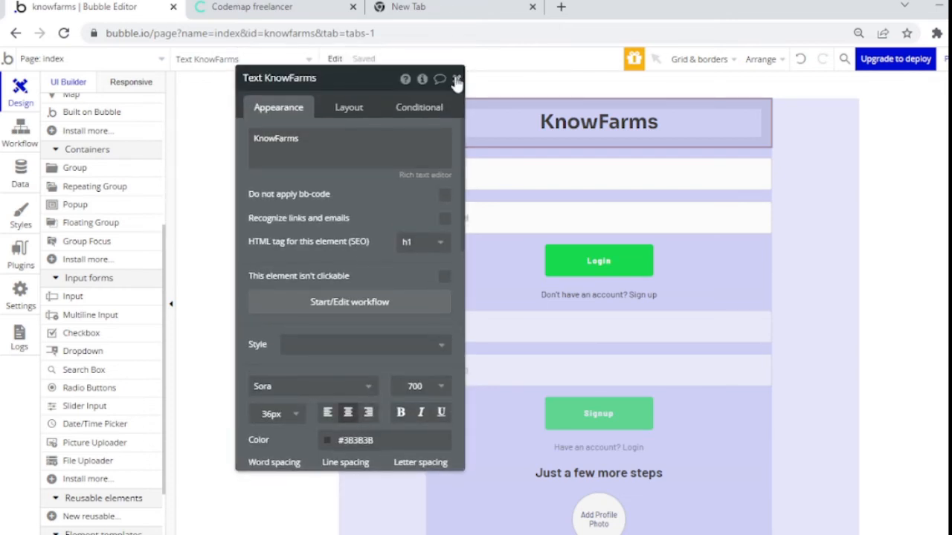
click(457, 81)
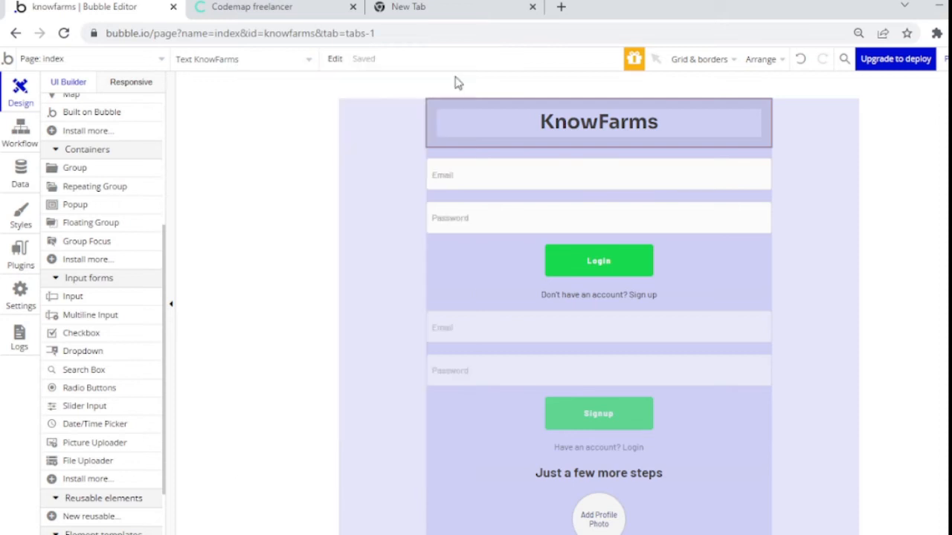
click(412, 244)
click(466, 273)
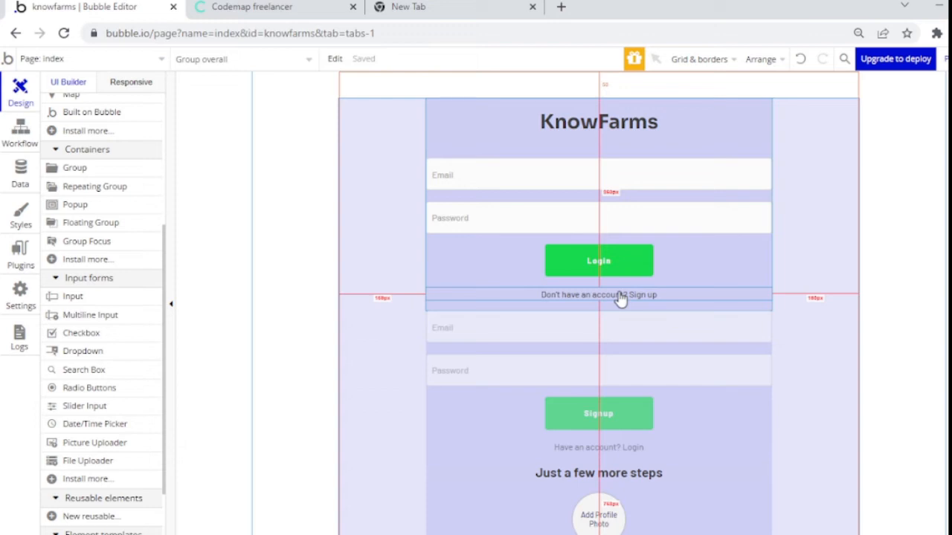
click(470, 304)
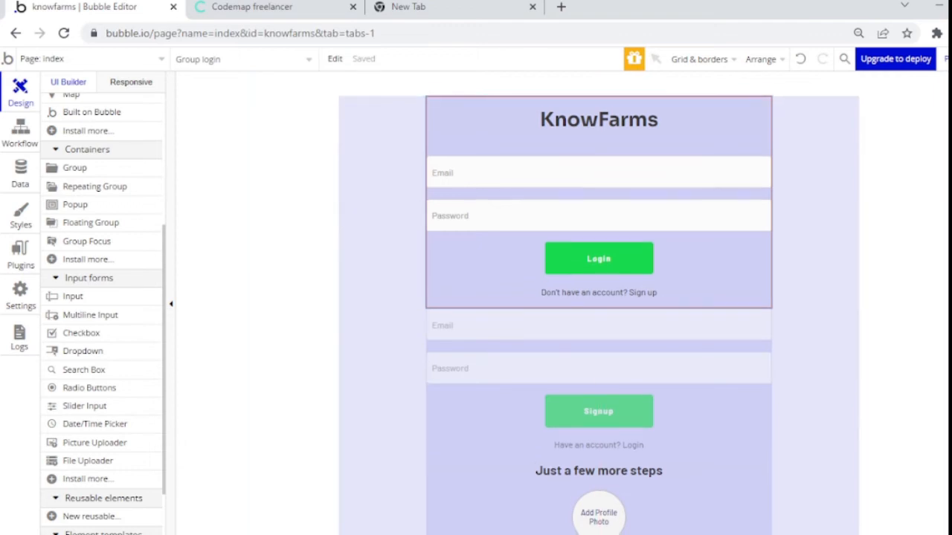
scroll(599, 311, down, 2)
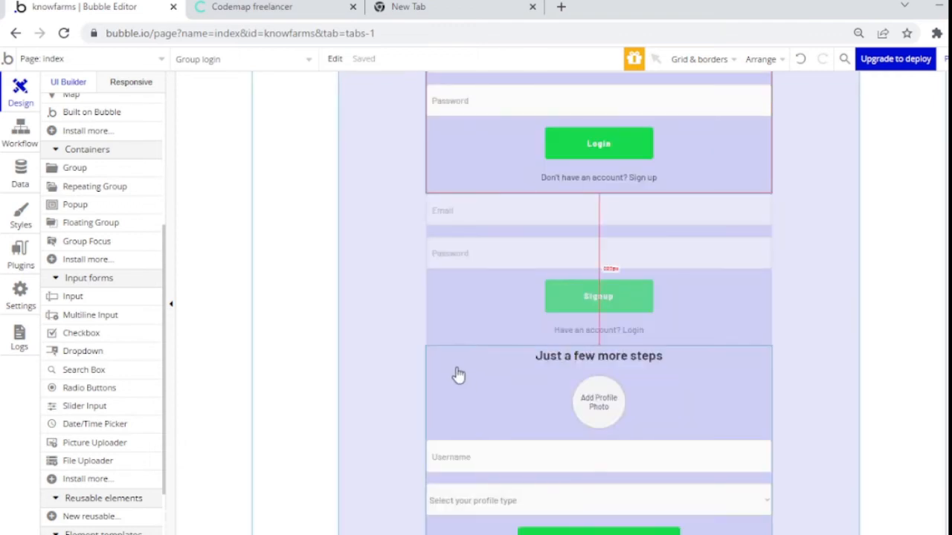
click(438, 315)
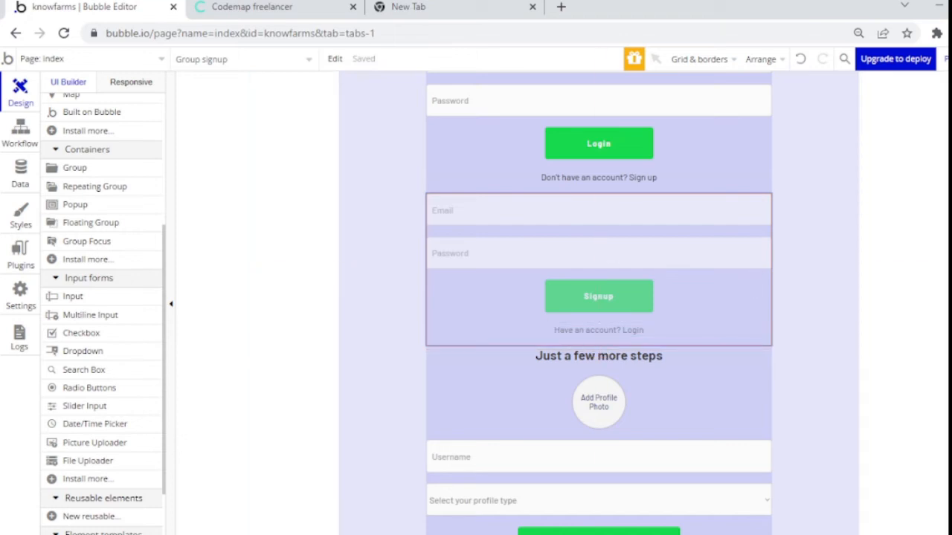
scroll(571, 113, up, 3)
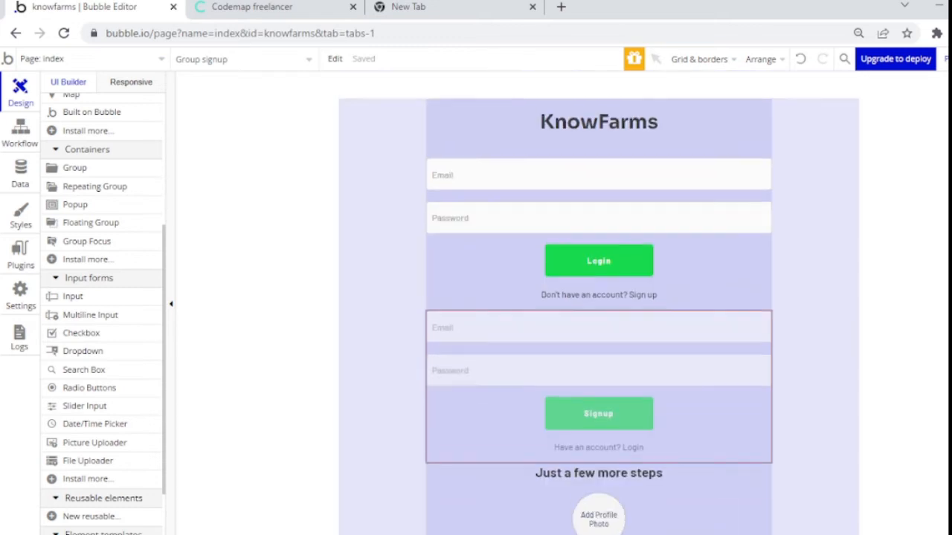
Step: Paste a copy of the KnowFarms heading into the overall group
click(572, 123)
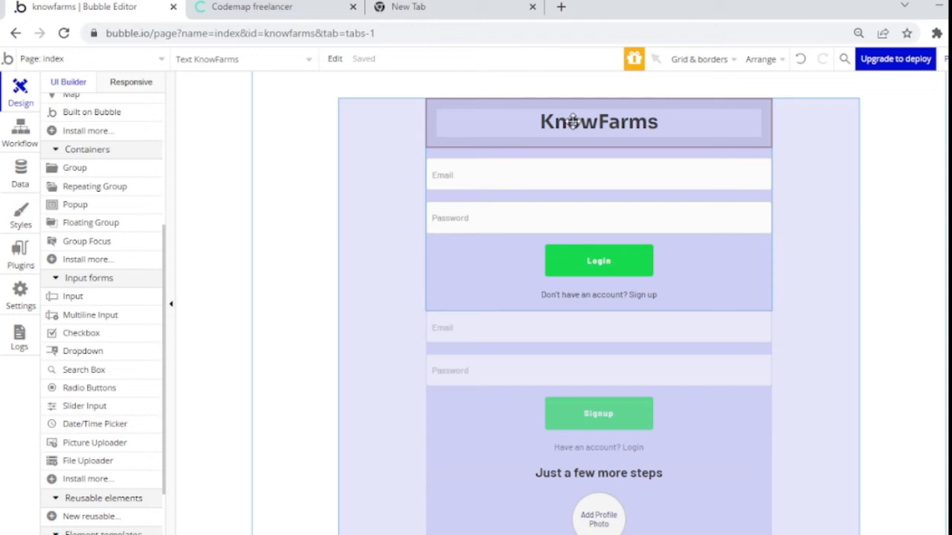
click(393, 137)
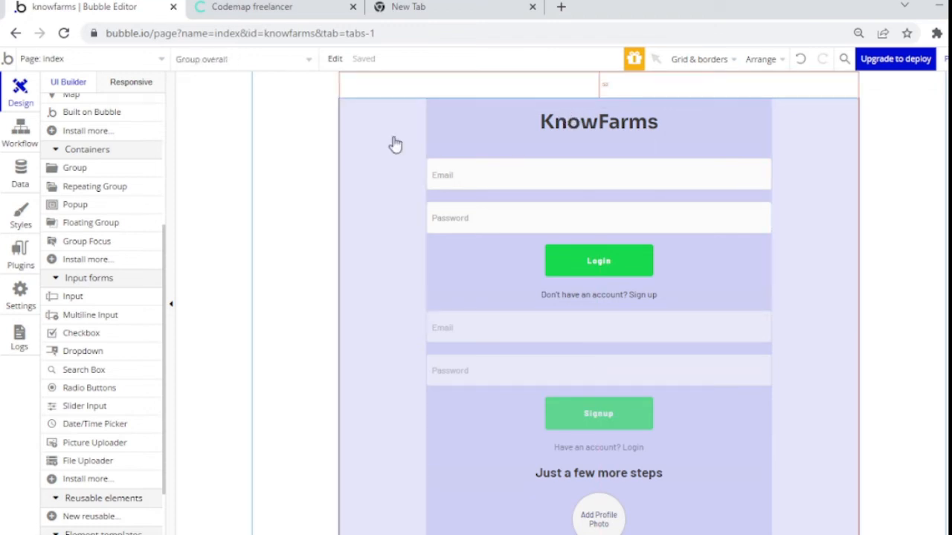
key(ctrl+v)
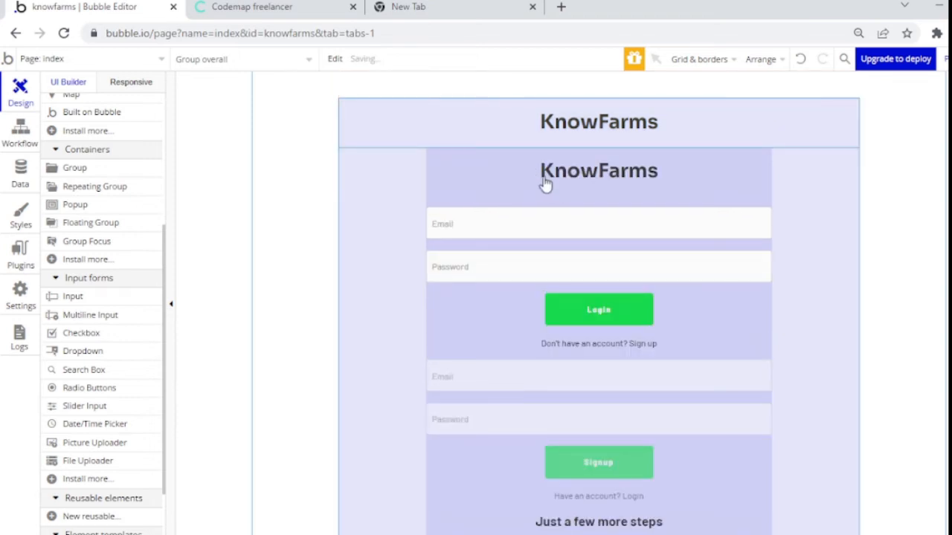
Step: Delete the old KnowFarms heading from the login form
click(543, 185)
click(587, 168)
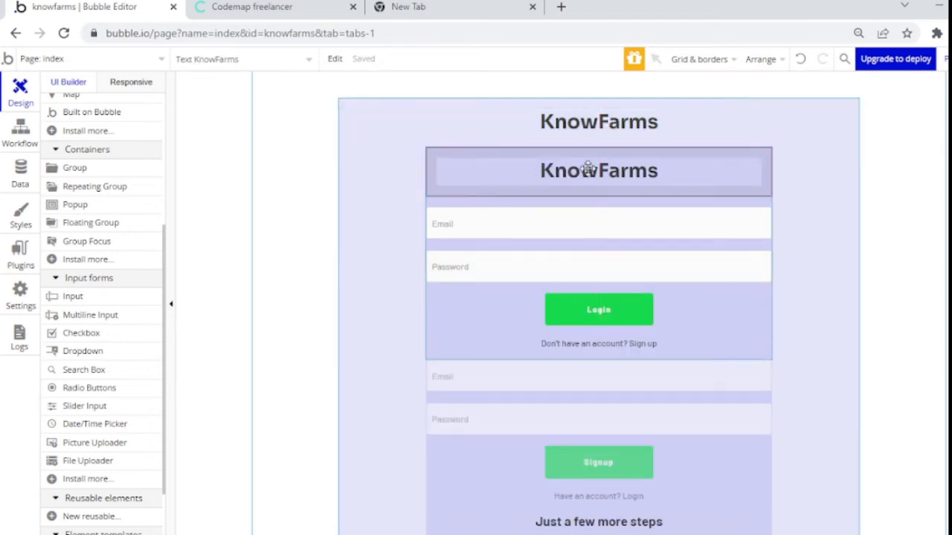
key(Delete)
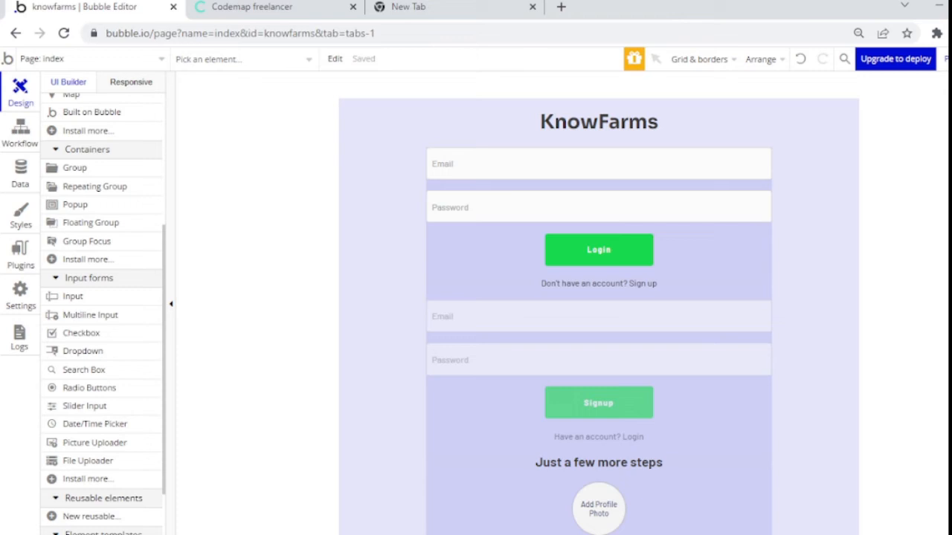
scroll(599, 297, down, 1)
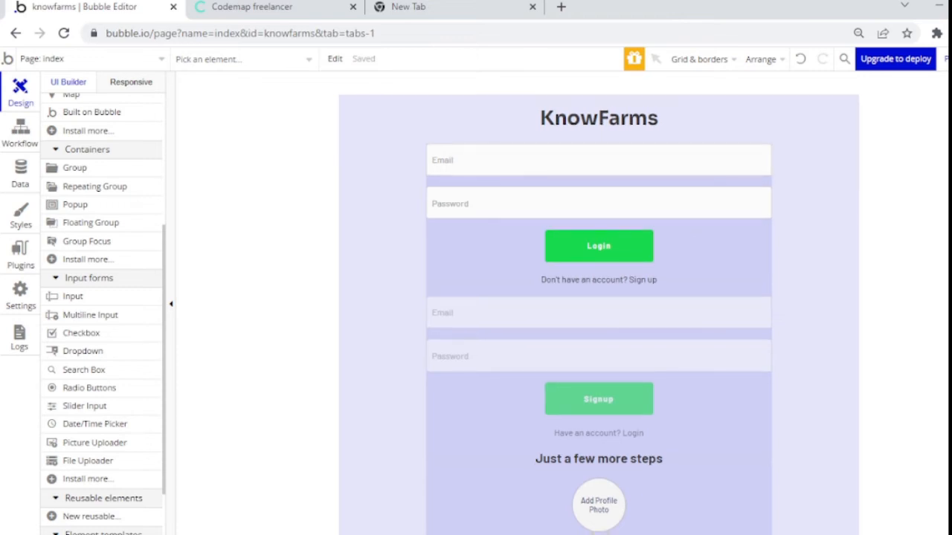
scroll(599, 297, down, 1)
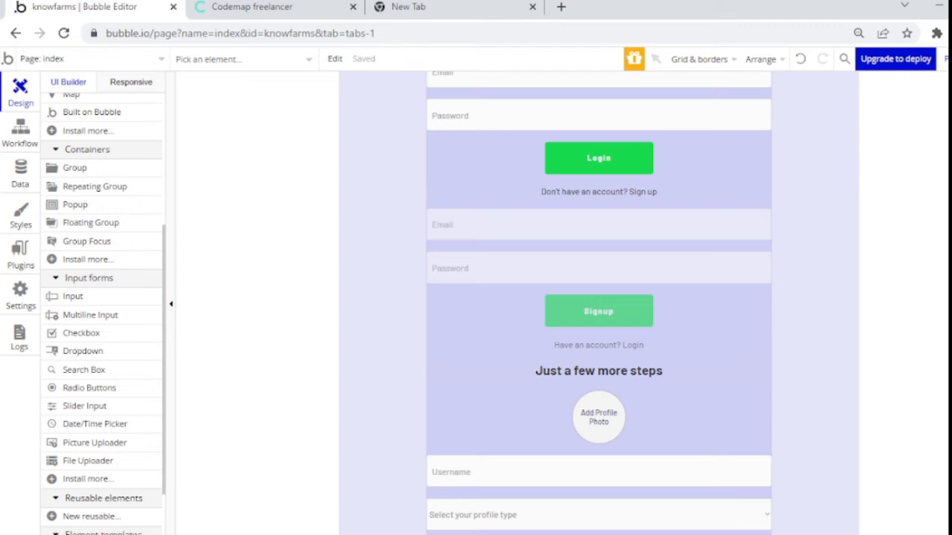
scroll(598, 298, up, 1)
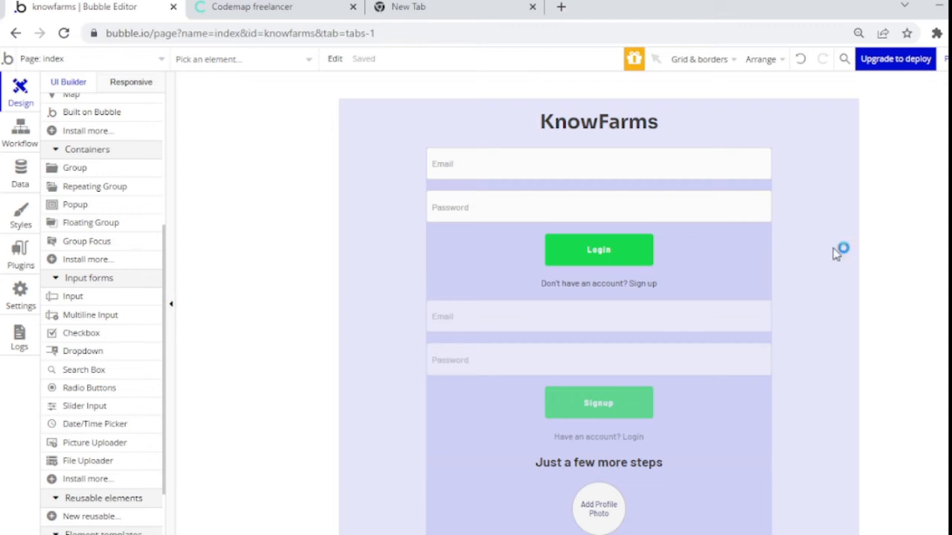
Step: Start a workflow on the 'Don't have an account? Sign up' text with a Go to page action
click(648, 278)
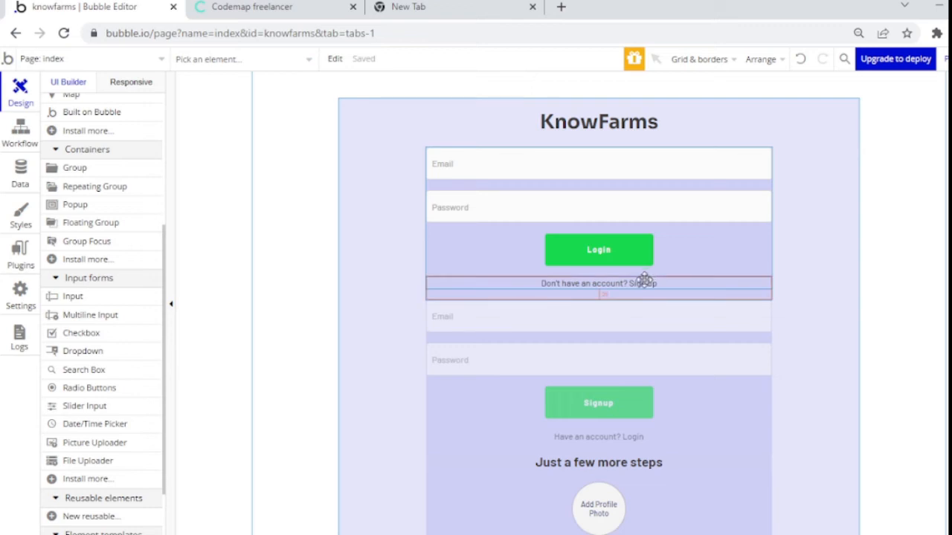
double_click(643, 280)
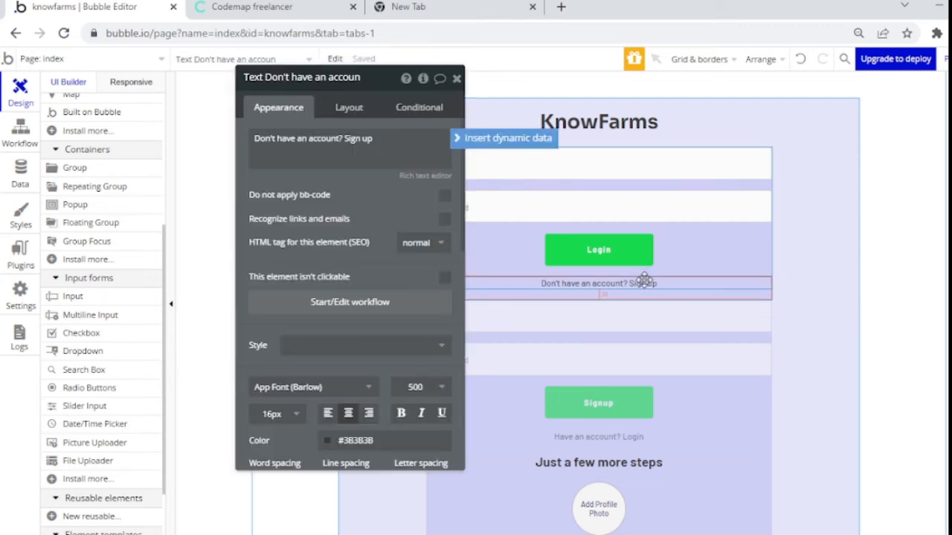
click(328, 311)
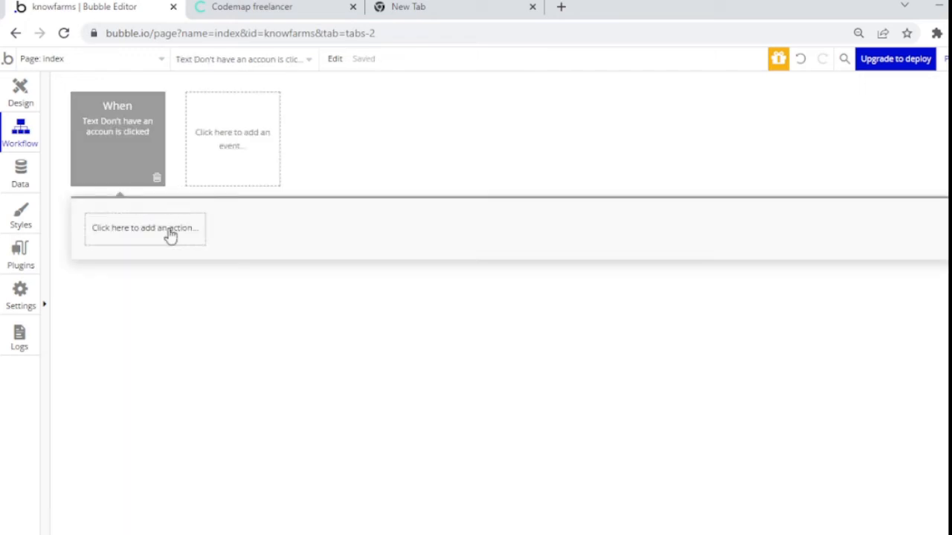
click(171, 234)
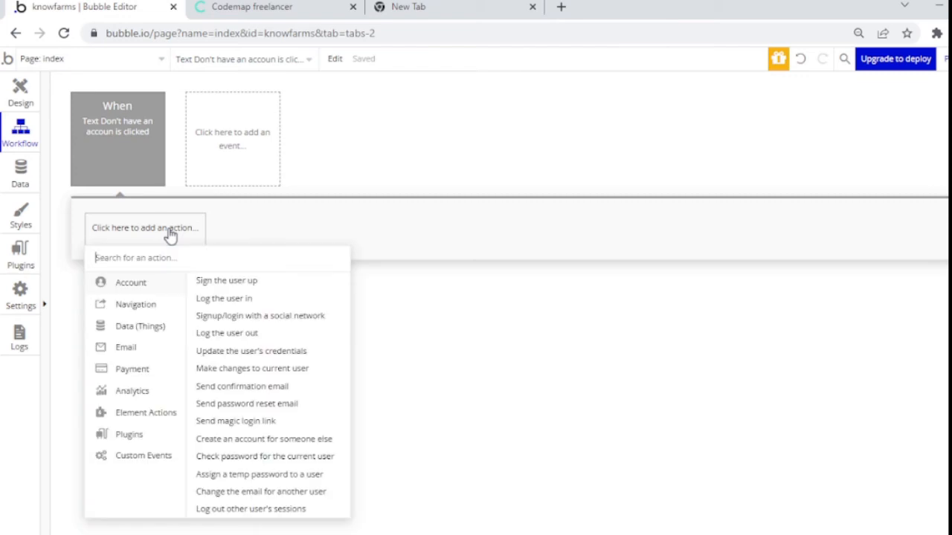
mouse_move(170, 308)
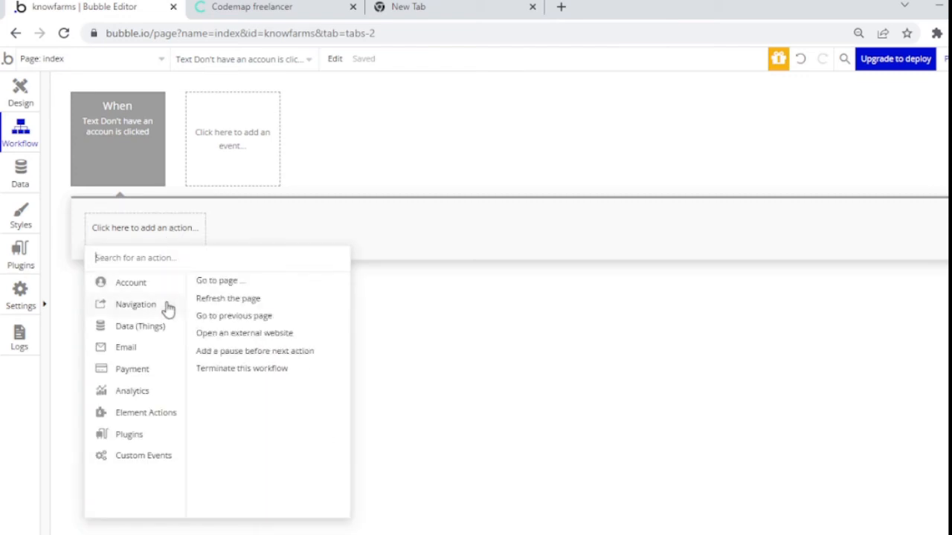
click(223, 281)
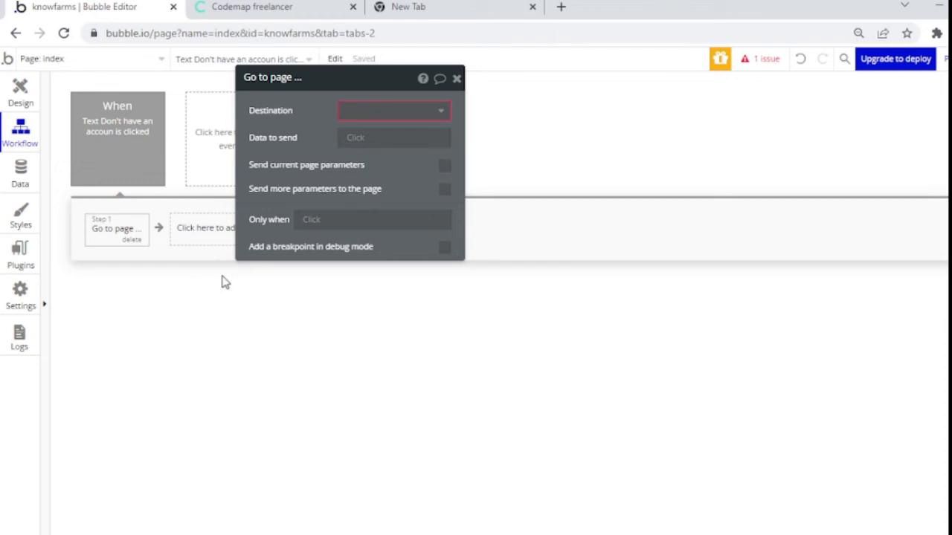
Step: Send the Go to page action to index with parameter v = signup
click(397, 113)
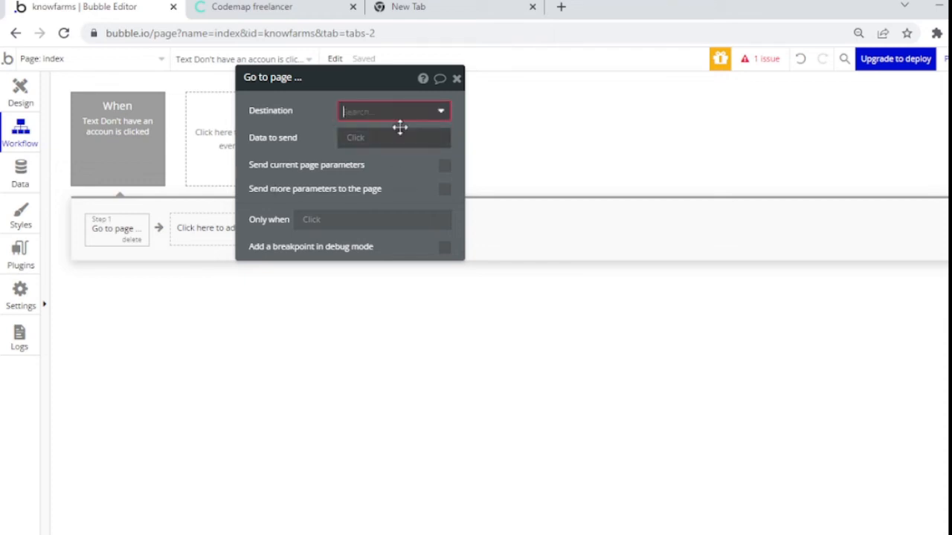
click(400, 131)
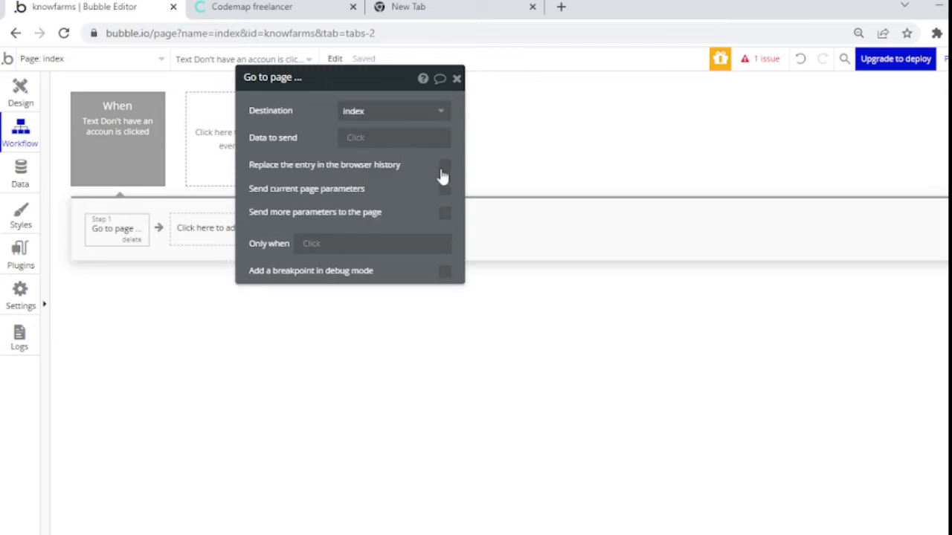
click(444, 214)
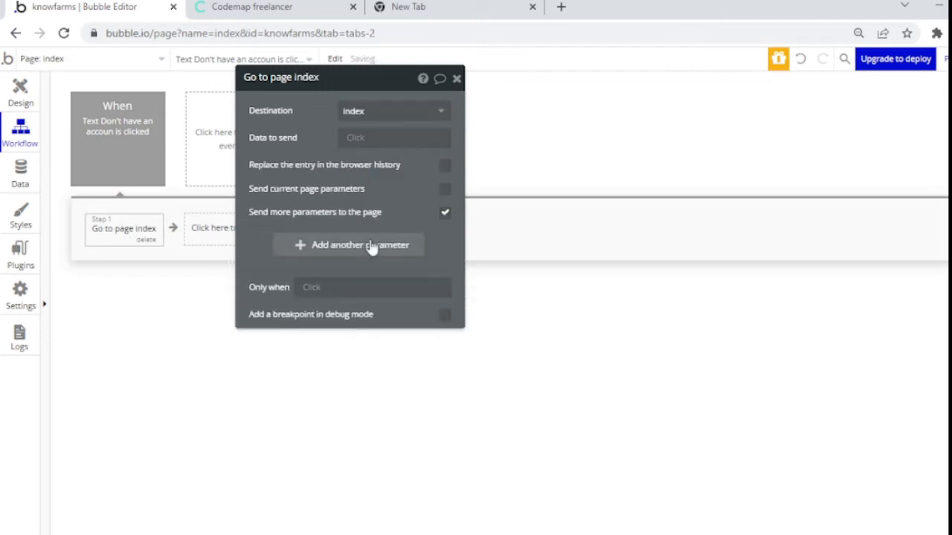
click(371, 247)
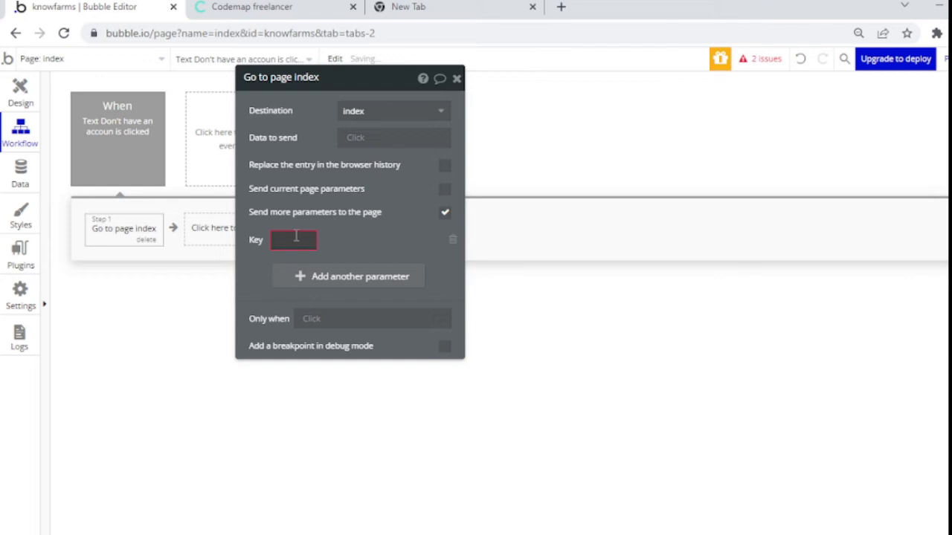
text(v)
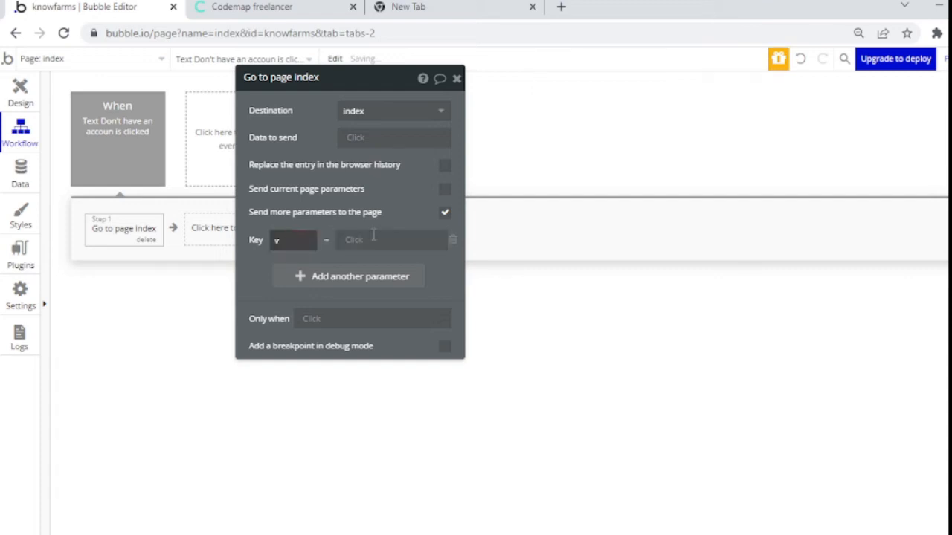
click(376, 237)
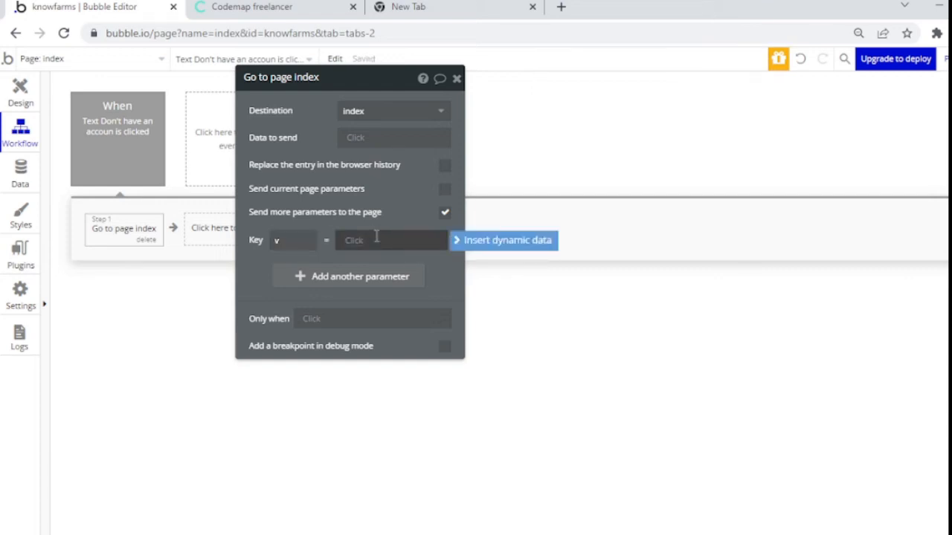
text(signup)
click(429, 258)
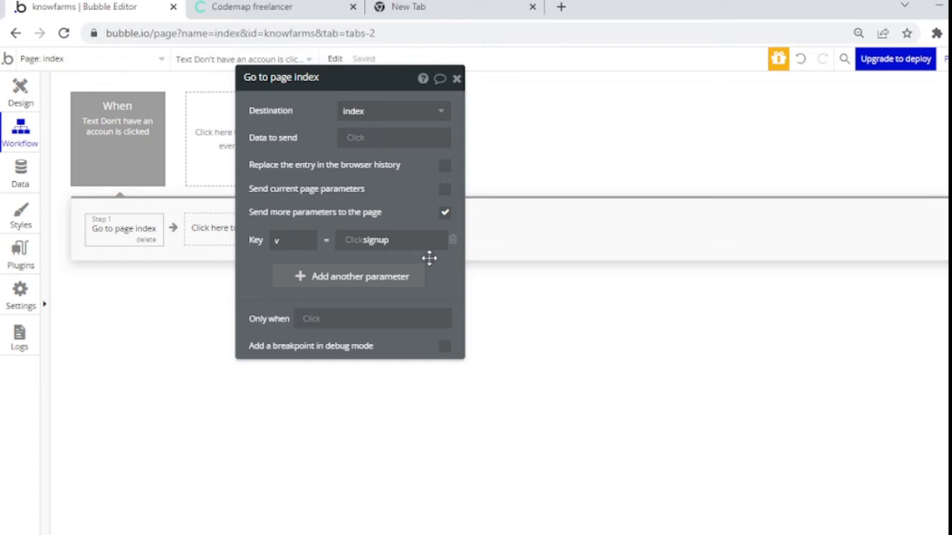
click(458, 79)
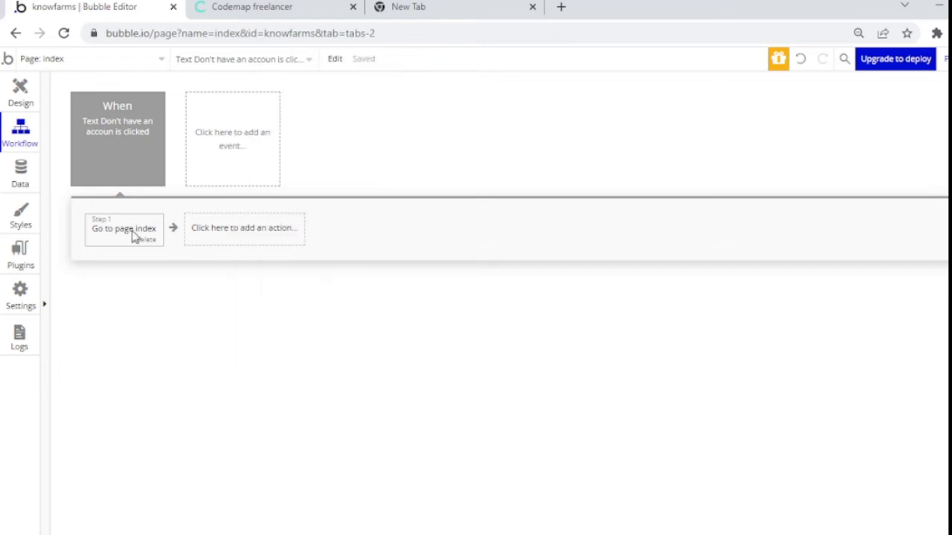
Step: Delete the bottom duplicate 'Have an account? Login' text and open the settings of the one under Signup
click(32, 112)
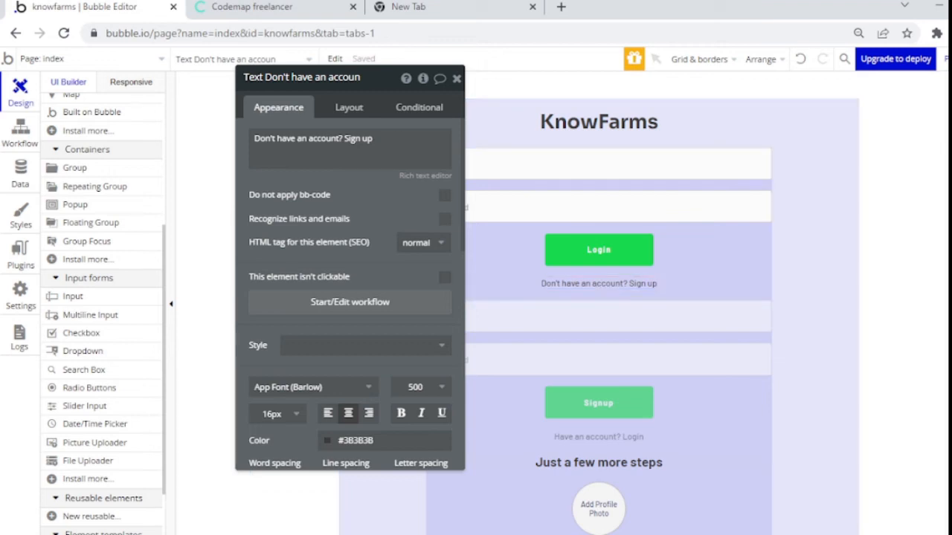
click(457, 79)
scroll(598, 298, down, 5)
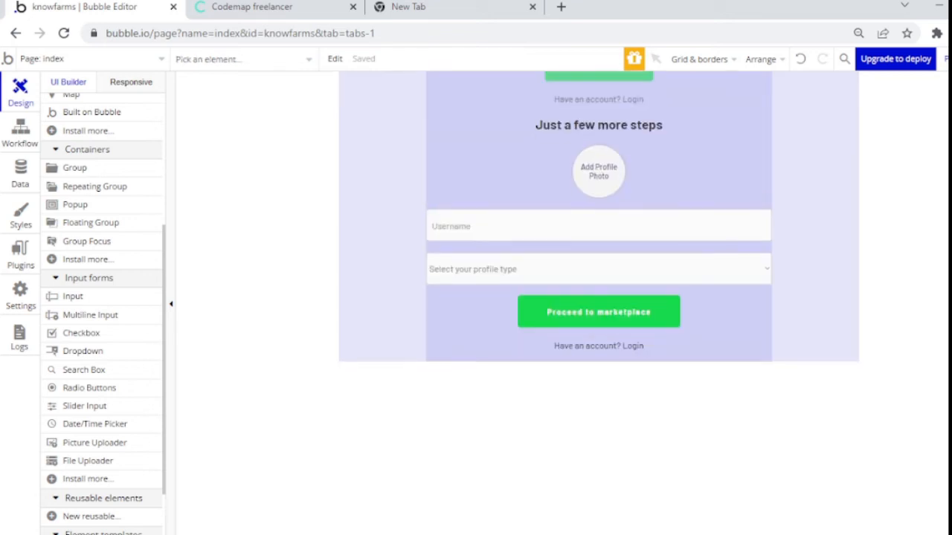
double_click(591, 342)
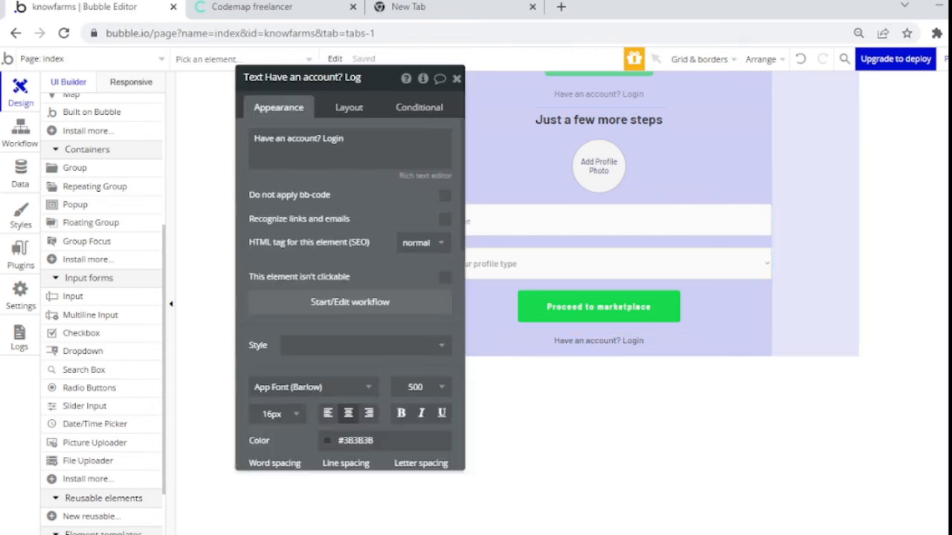
key(Delete)
scroll(584, 280, up, 5)
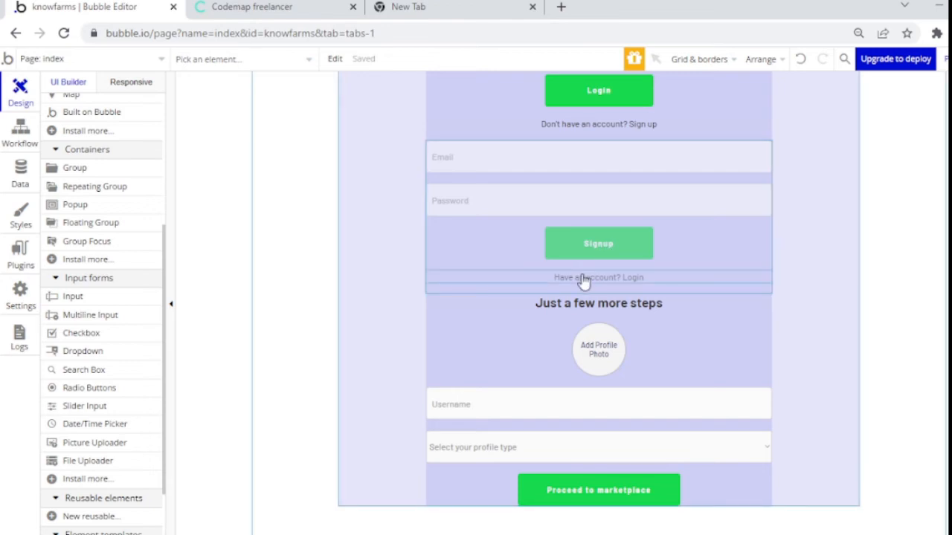
double_click(581, 273)
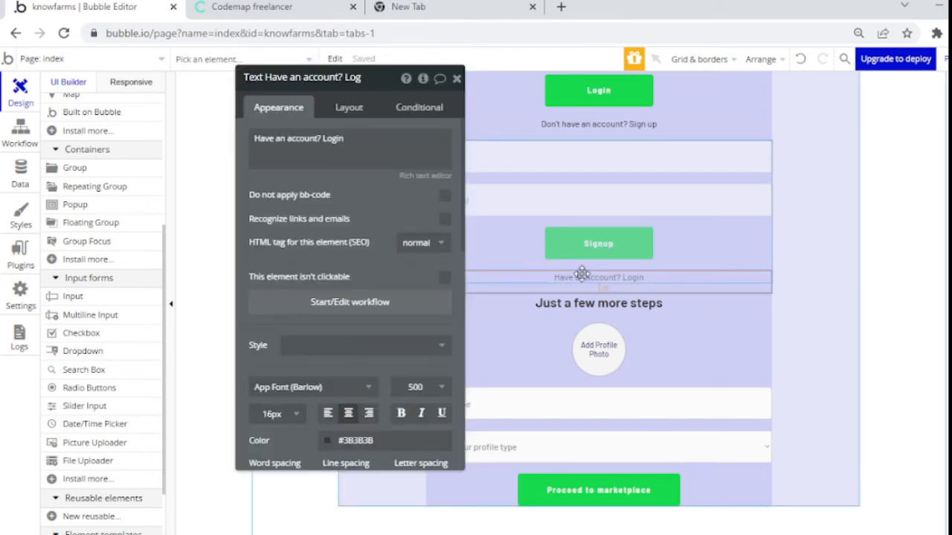
Step: Create a click workflow on the Login text with a Go to page action
click(342, 318)
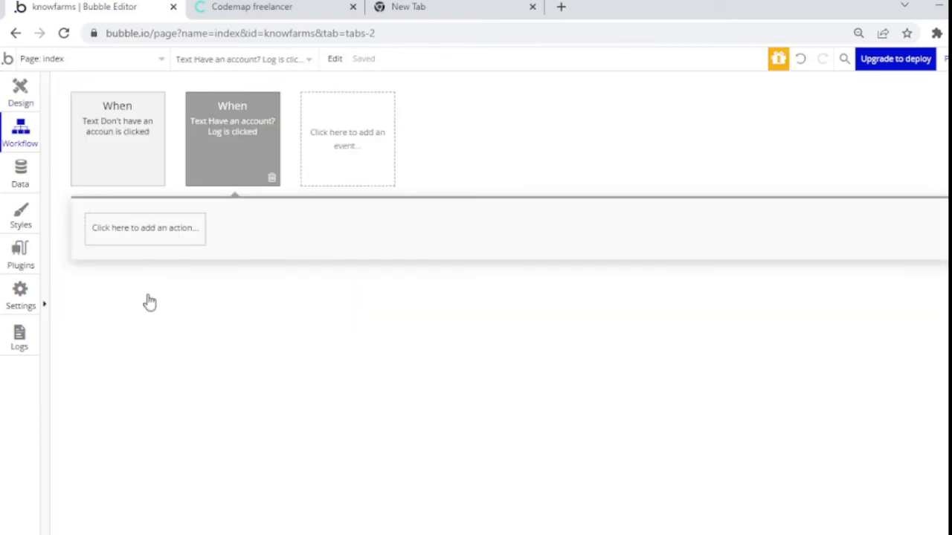
click(145, 227)
mouse_move(152, 306)
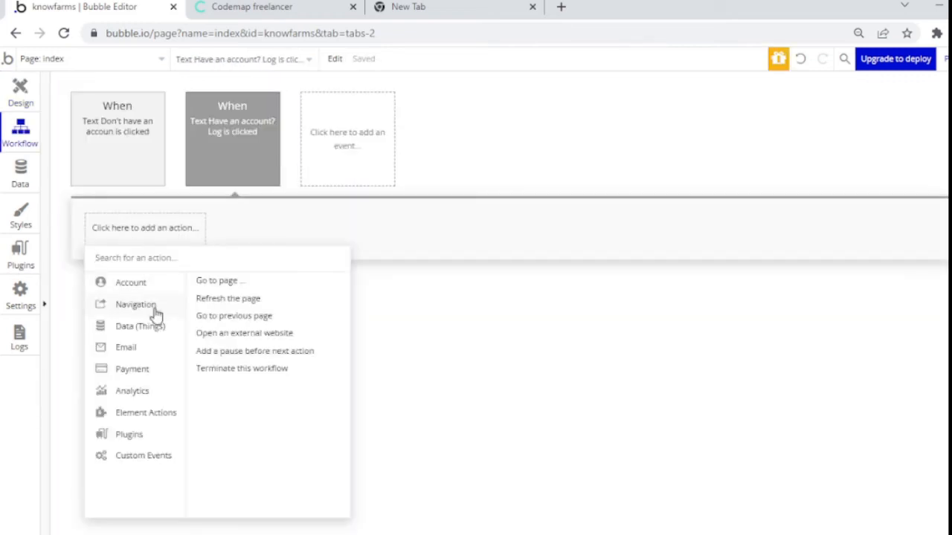
click(215, 287)
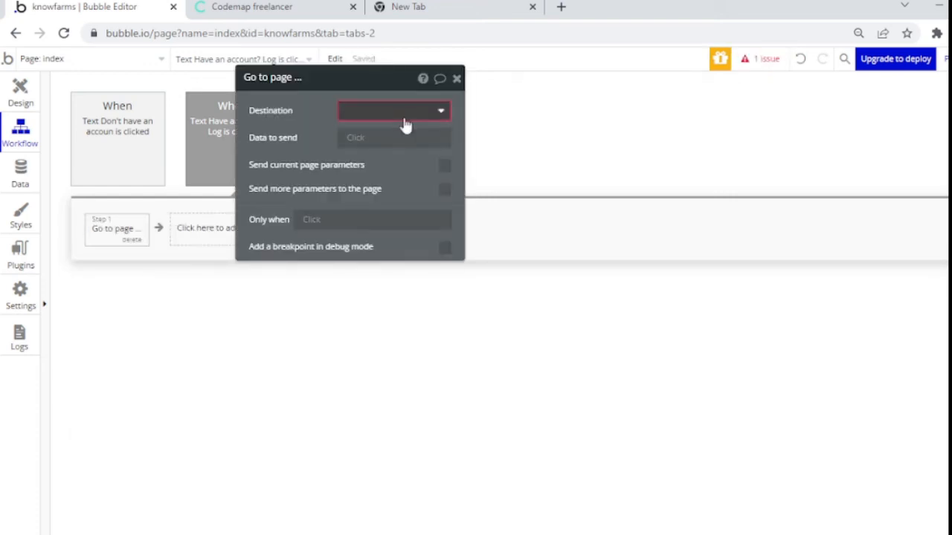
Step: Point the Go to page action at index with parameter v = login
click(404, 122)
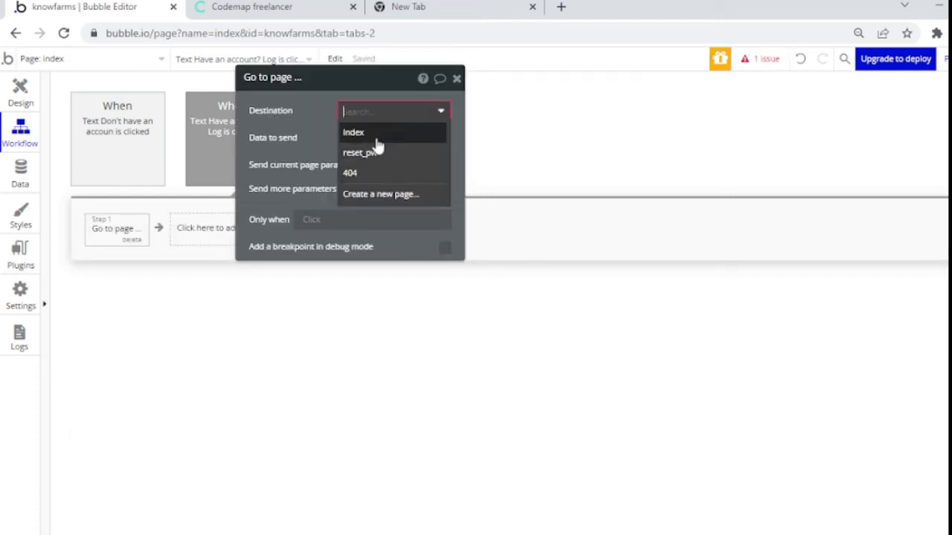
click(376, 138)
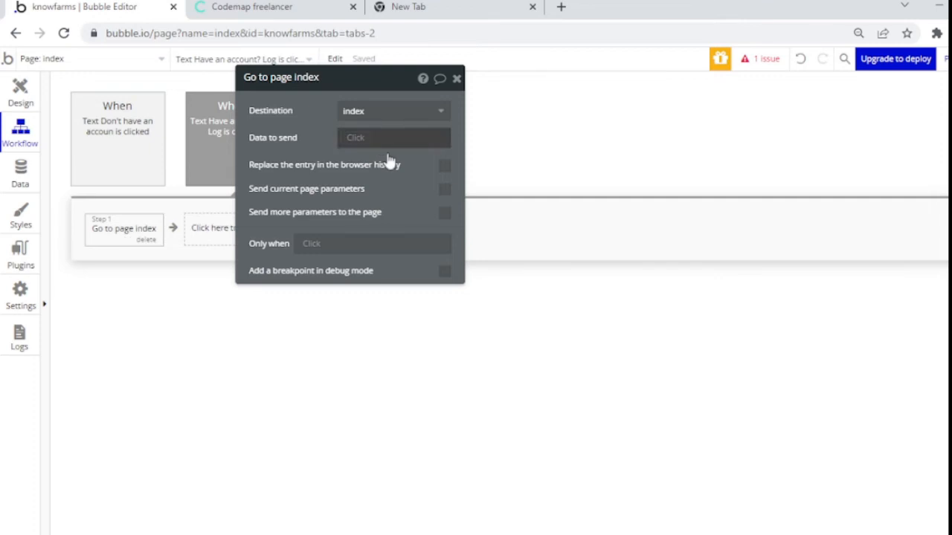
click(445, 216)
click(354, 247)
click(274, 241)
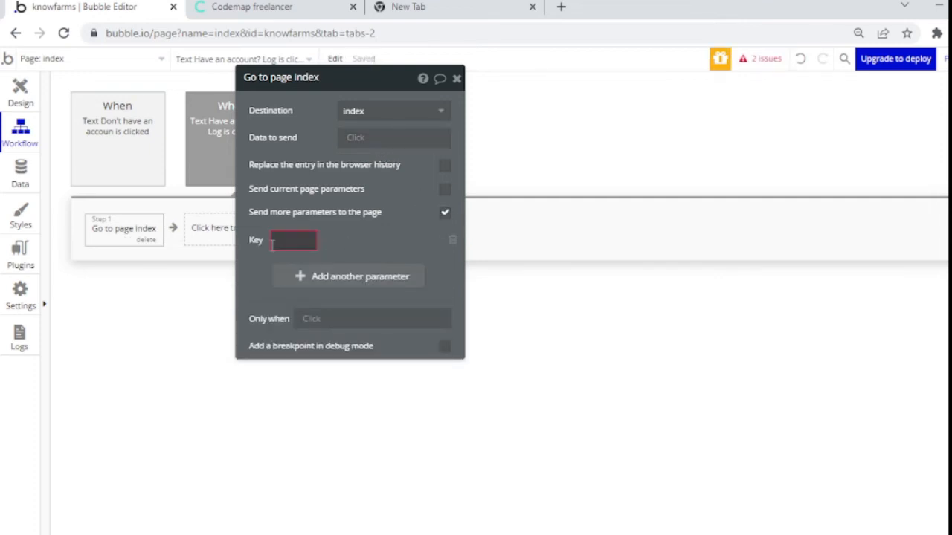
text(v)
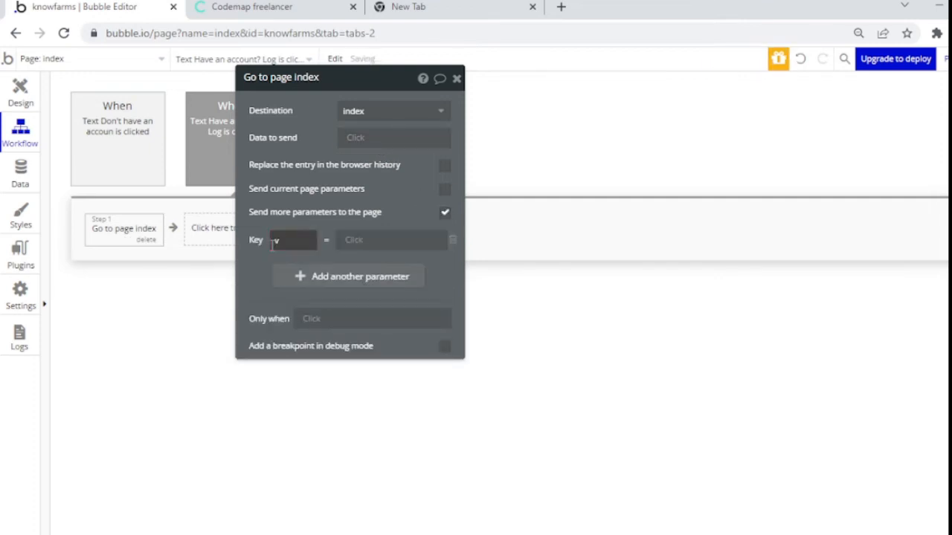
click(423, 238)
text(login)
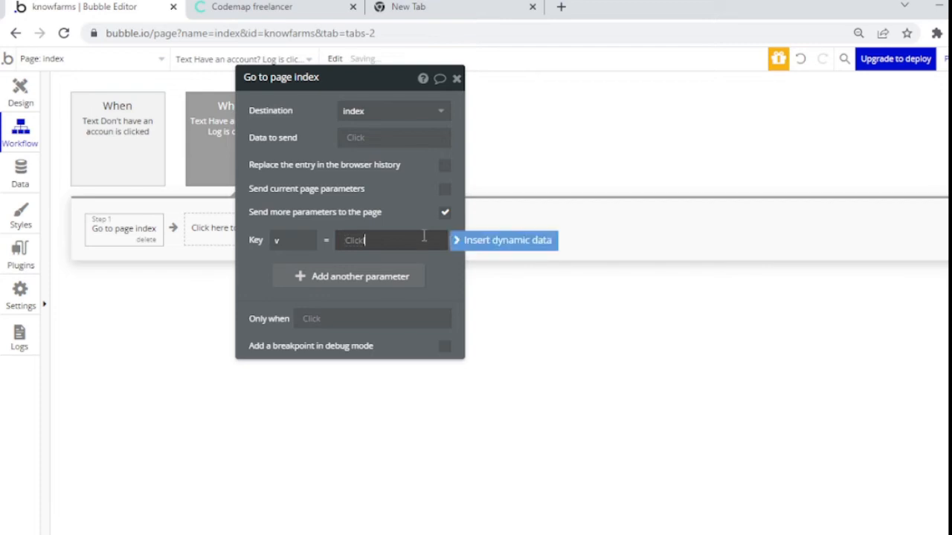
click(415, 169)
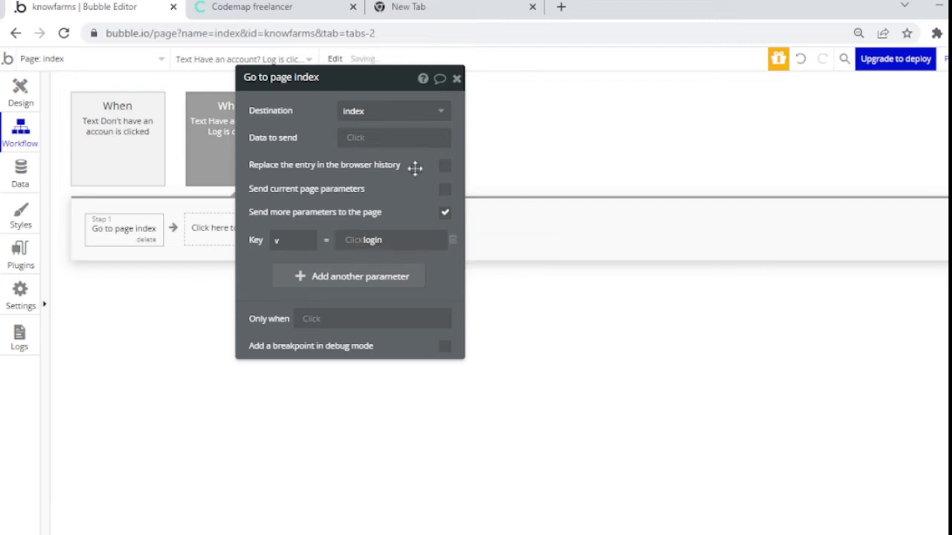
click(456, 79)
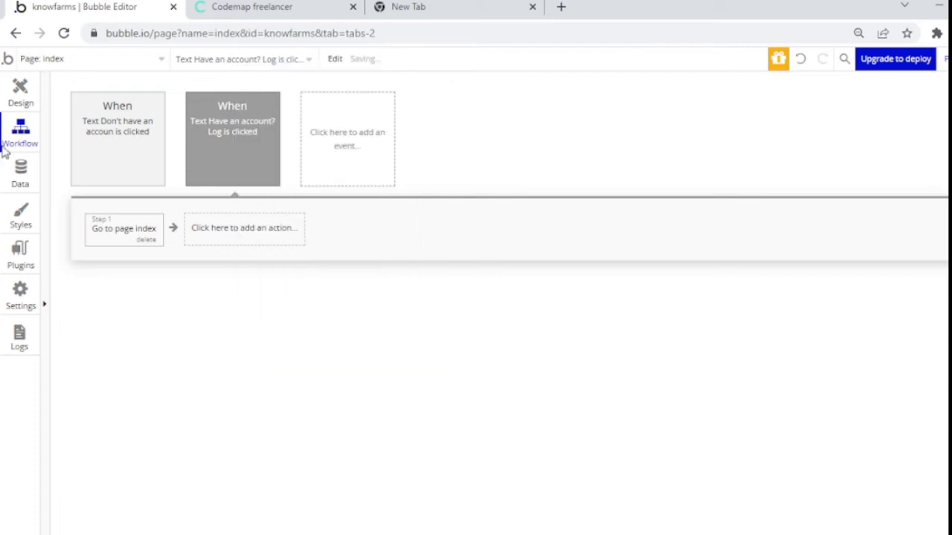
Step: Return to the Design view and close the Login text's properties
click(18, 109)
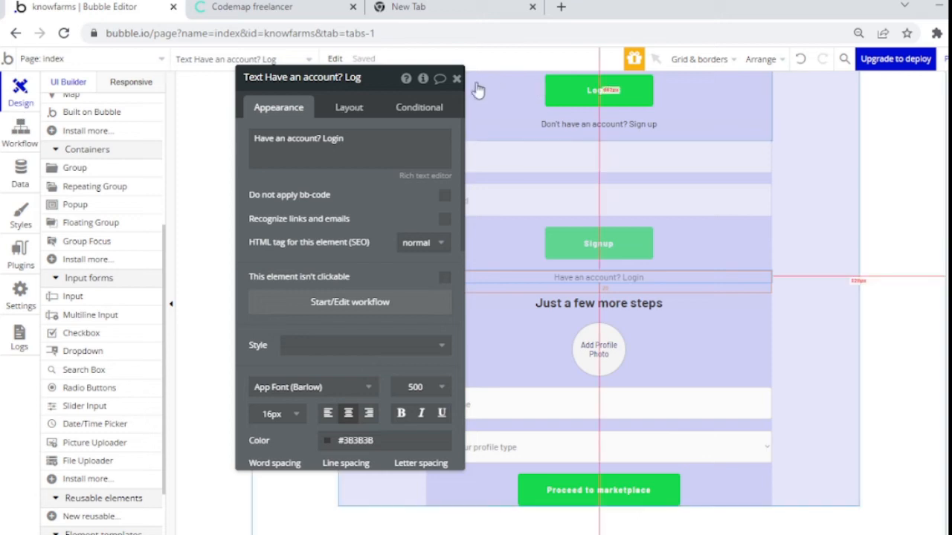
click(456, 79)
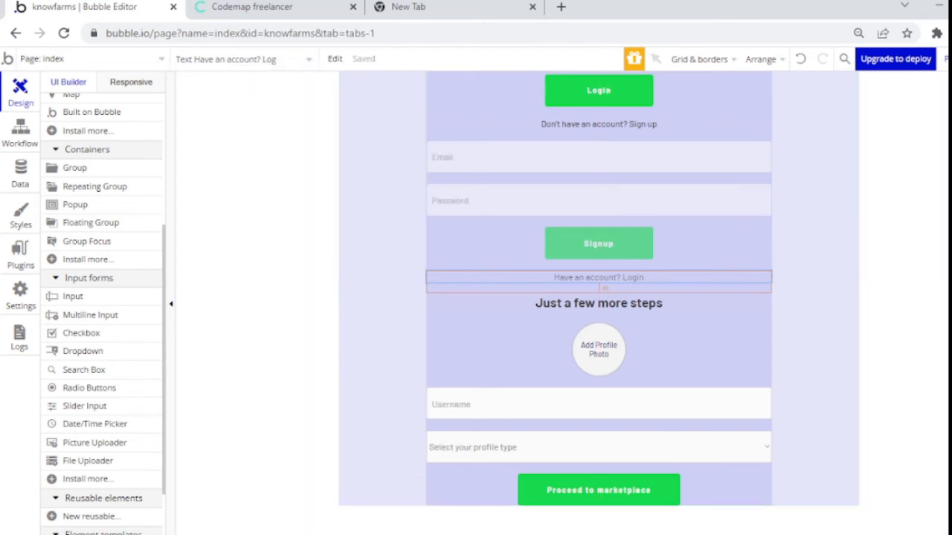
scroll(599, 298, up, 2)
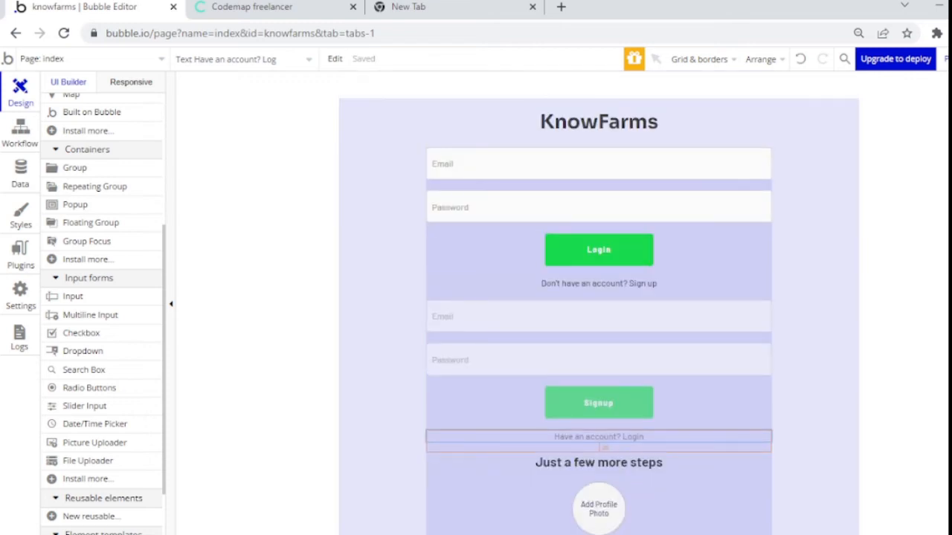
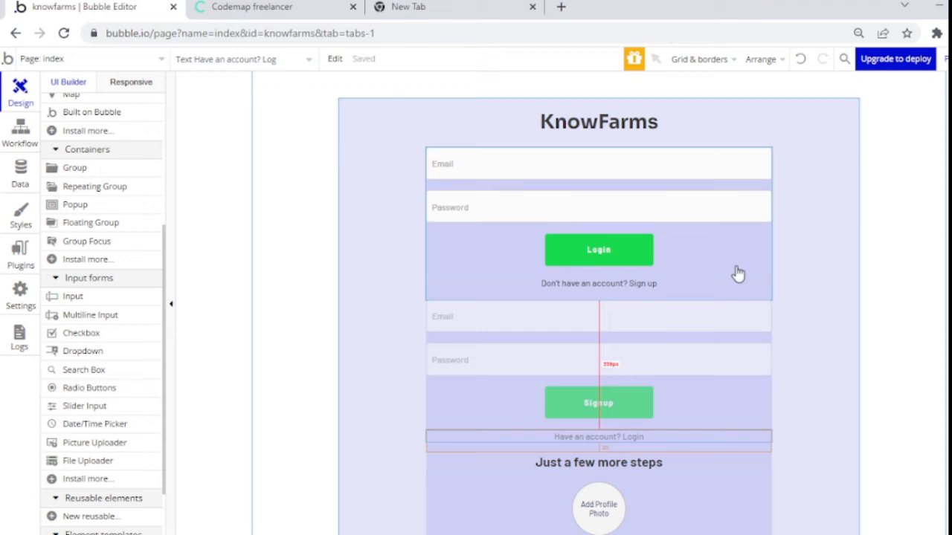
Step: Uncheck Send more parameters on the Login text's Go to page index workflow step
double_click(568, 434)
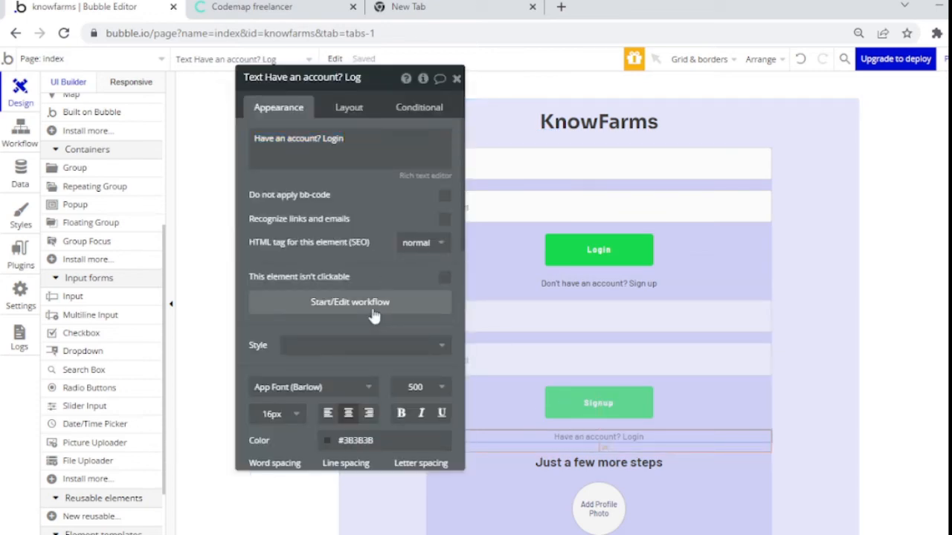
click(374, 316)
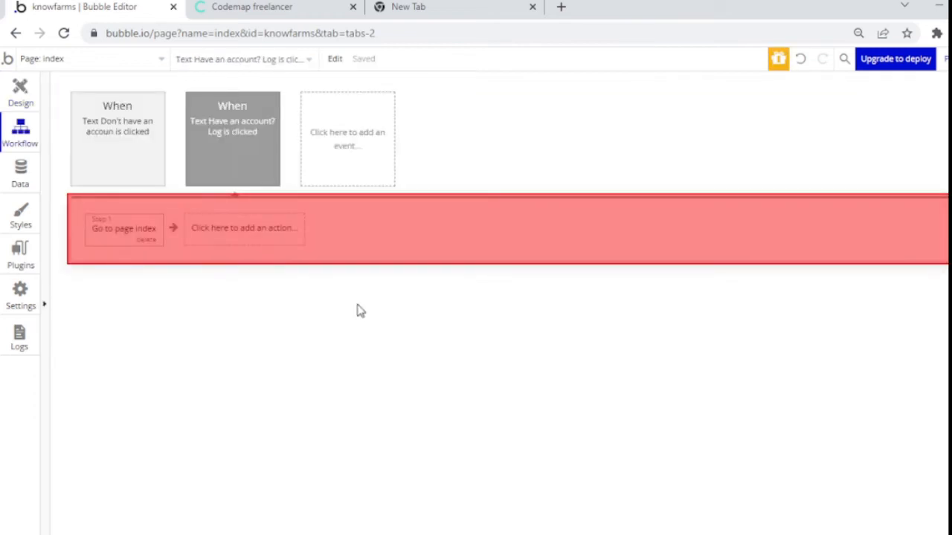
click(138, 235)
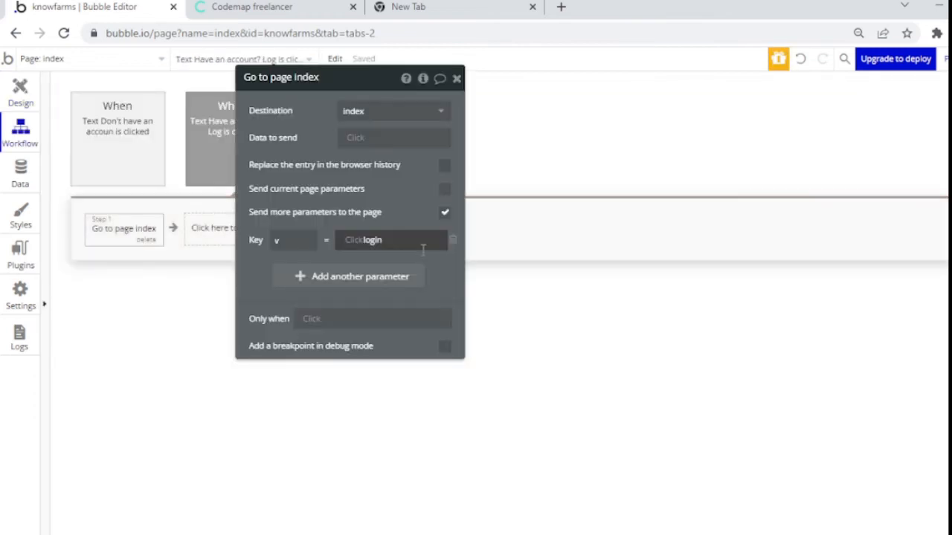
click(444, 216)
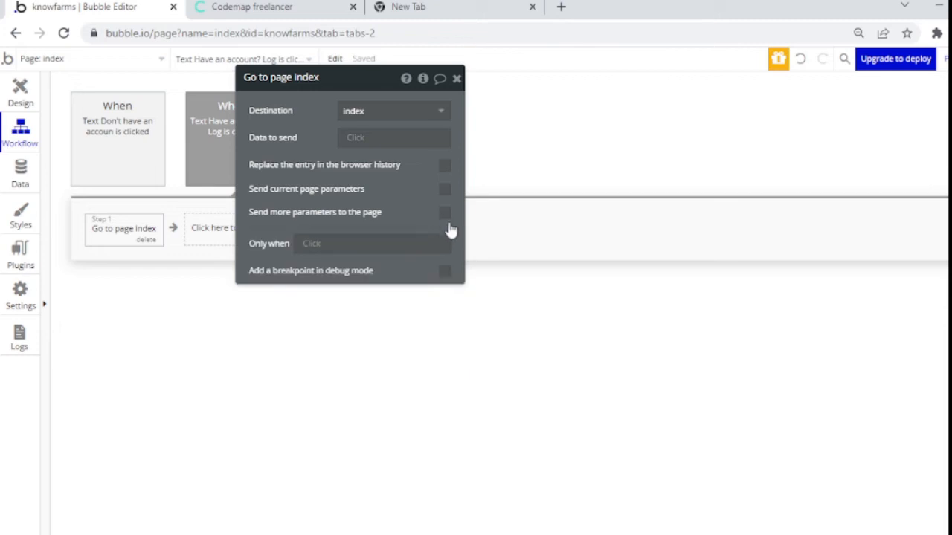
click(457, 79)
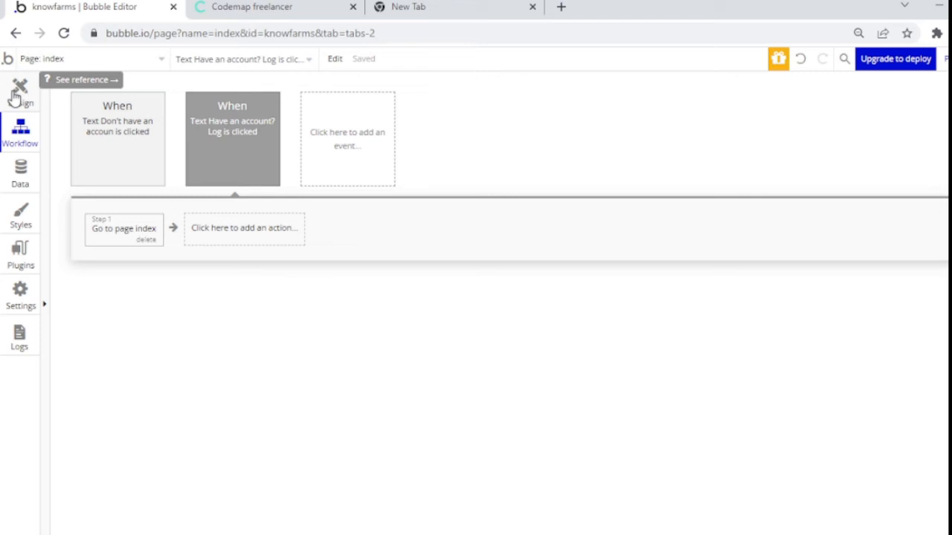
Step: Set Group login to collapse when hidden in its Layout settings
click(17, 93)
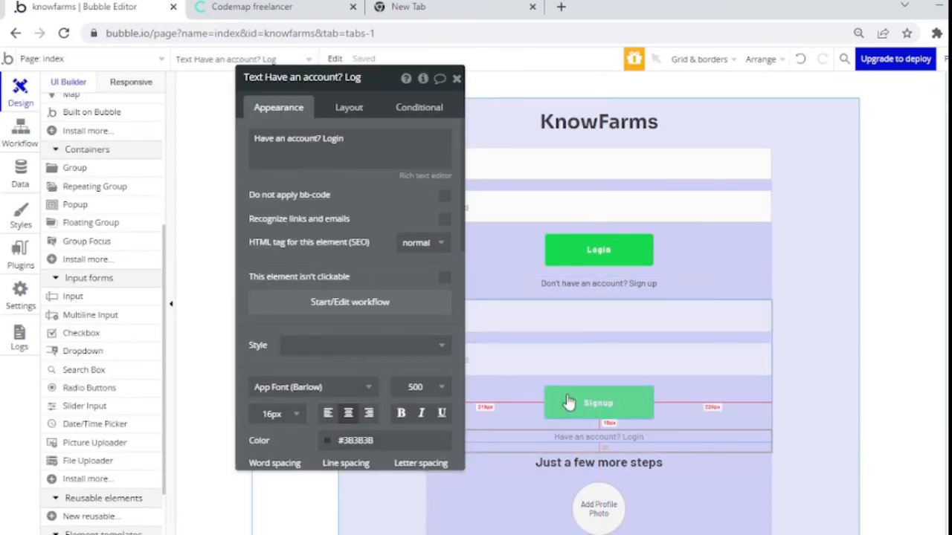
click(495, 249)
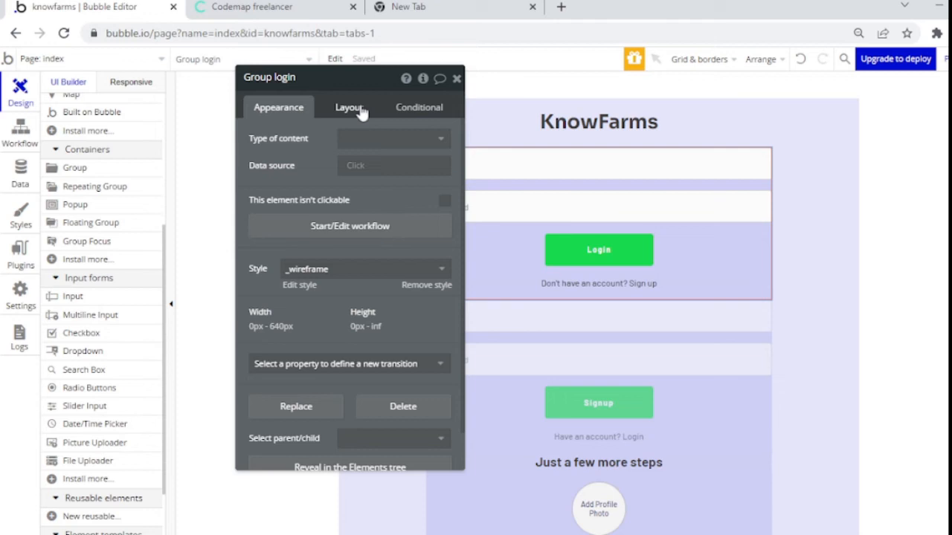
click(350, 107)
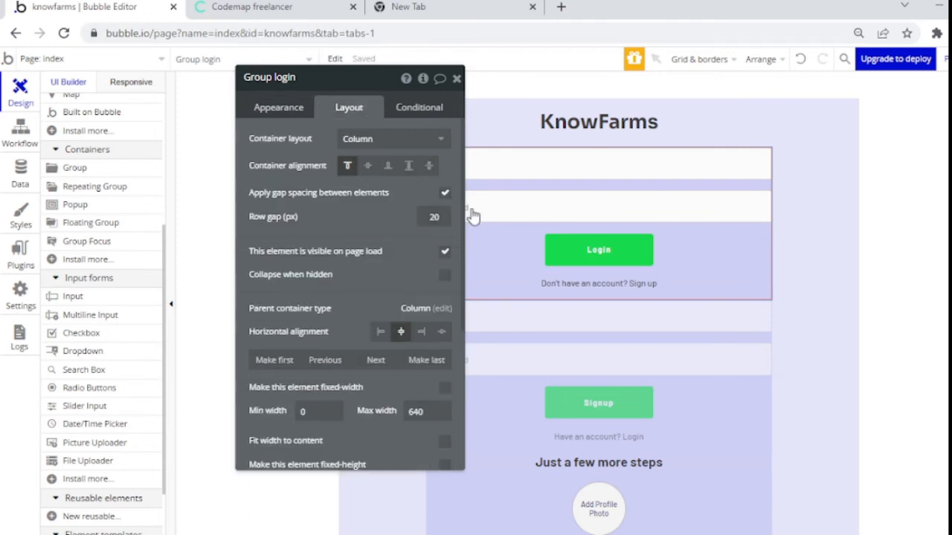
click(444, 277)
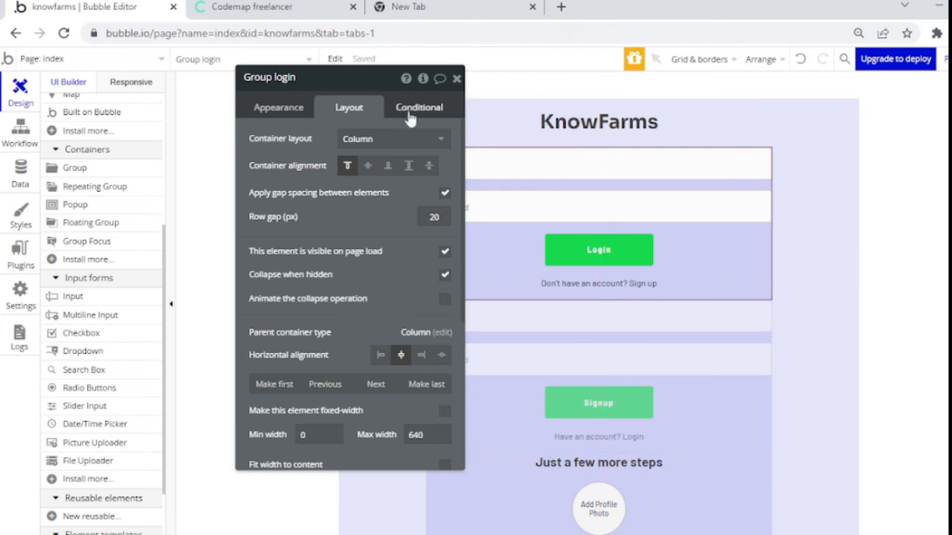
Step: Add a Group login condition based on Get v from page URL
click(407, 111)
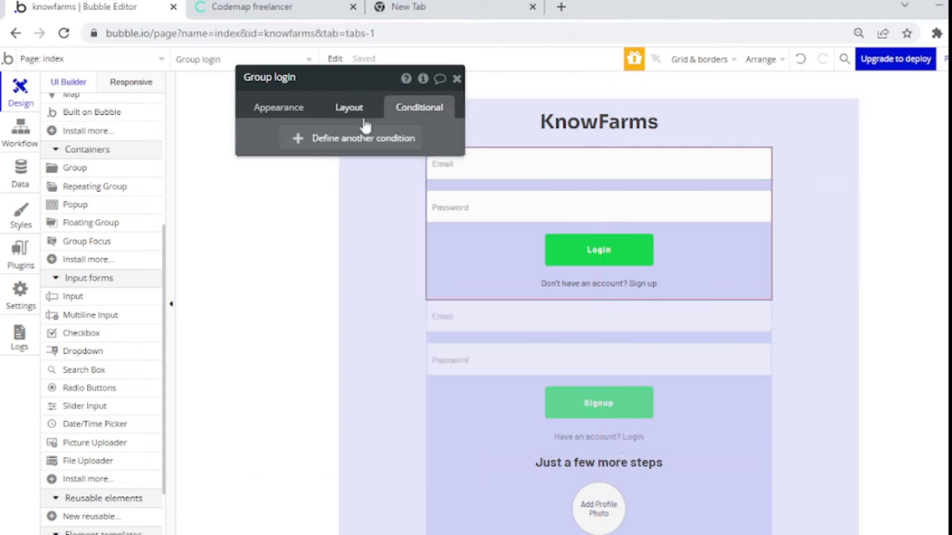
click(363, 137)
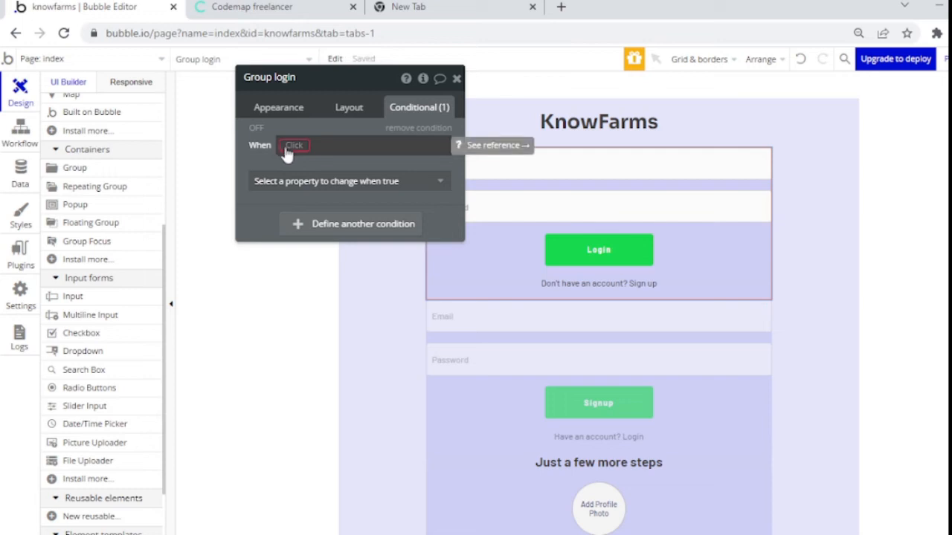
click(291, 146)
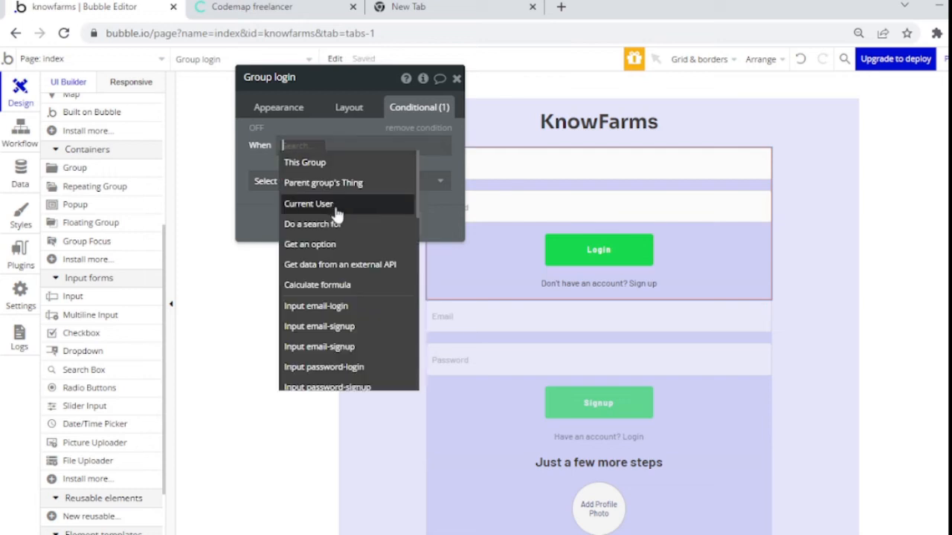
text(get)
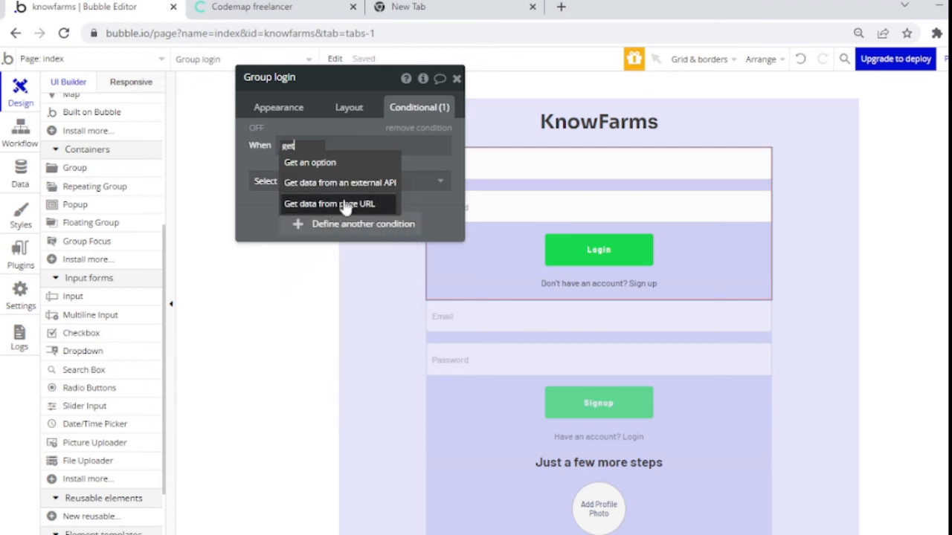
click(344, 205)
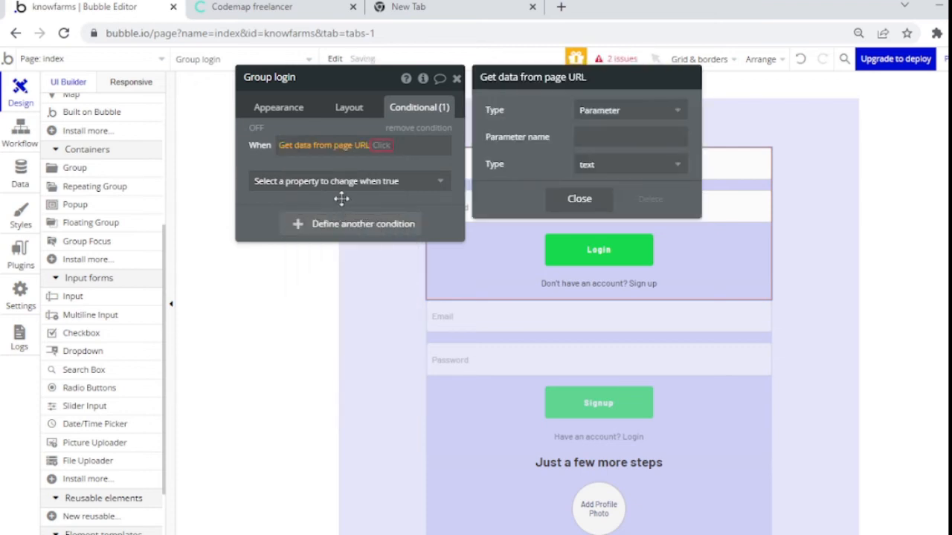
click(604, 137)
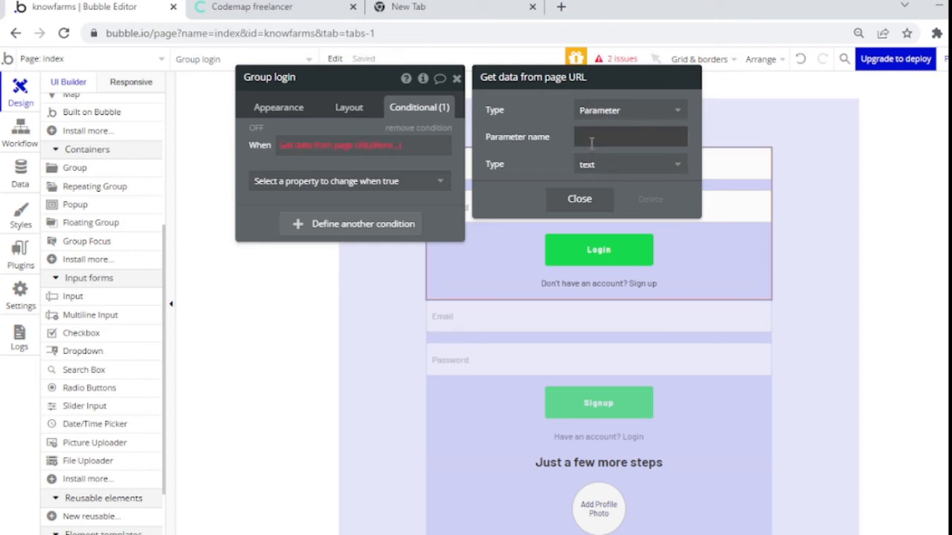
click(586, 138)
text(v)
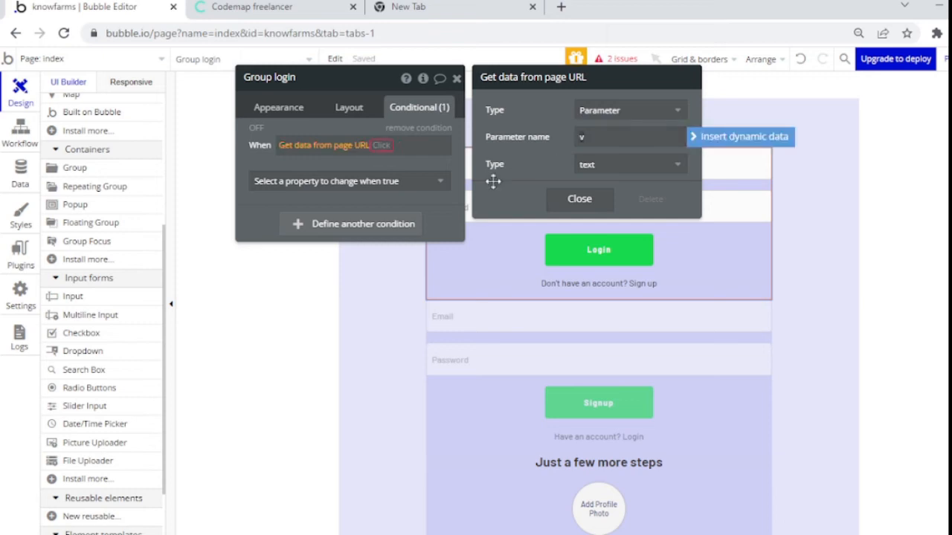
click(493, 180)
Step: Make the condition 'is not empty' and have it control This element is visible, unchecked
click(371, 148)
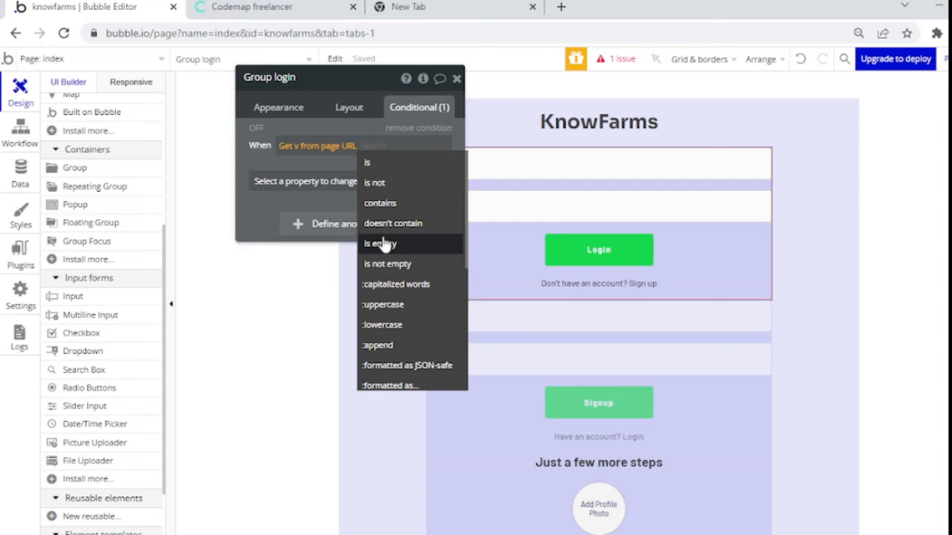
click(381, 244)
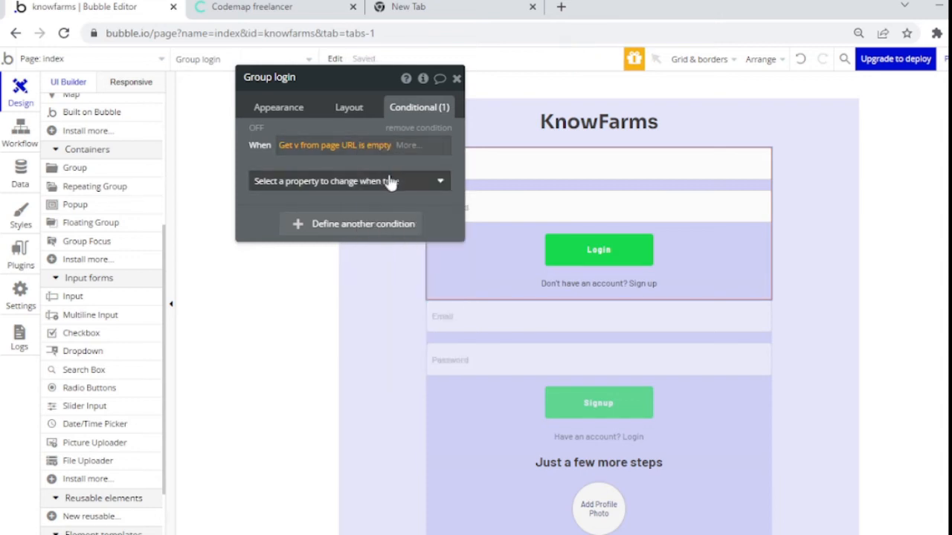
click(360, 150)
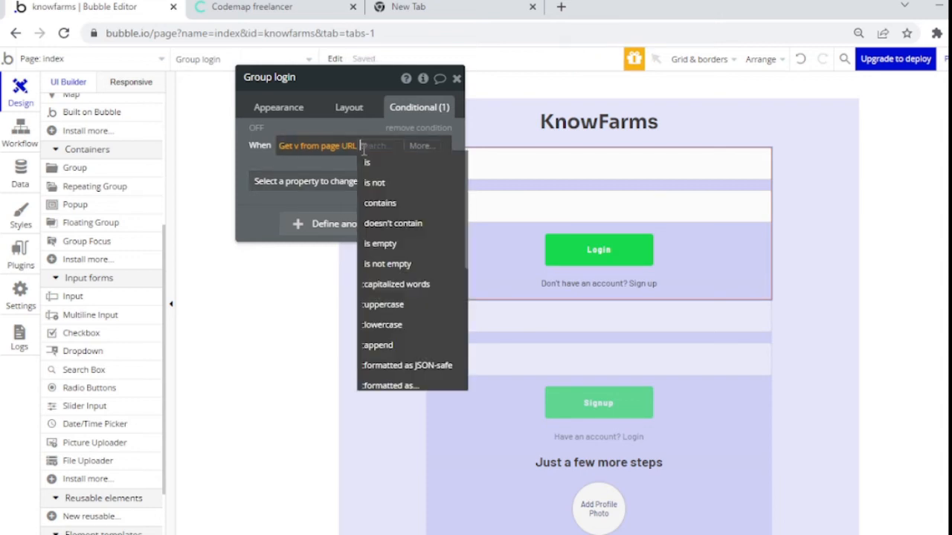
click(390, 264)
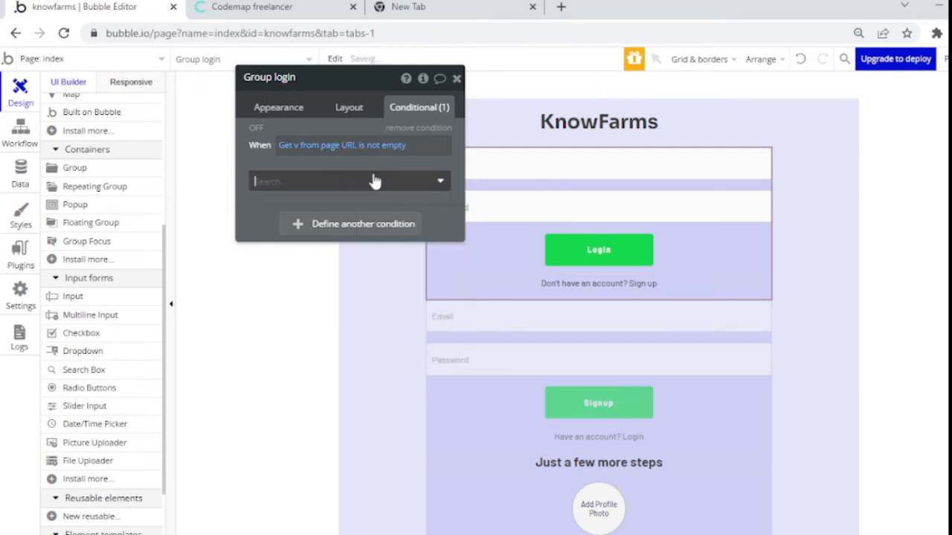
click(374, 180)
click(350, 218)
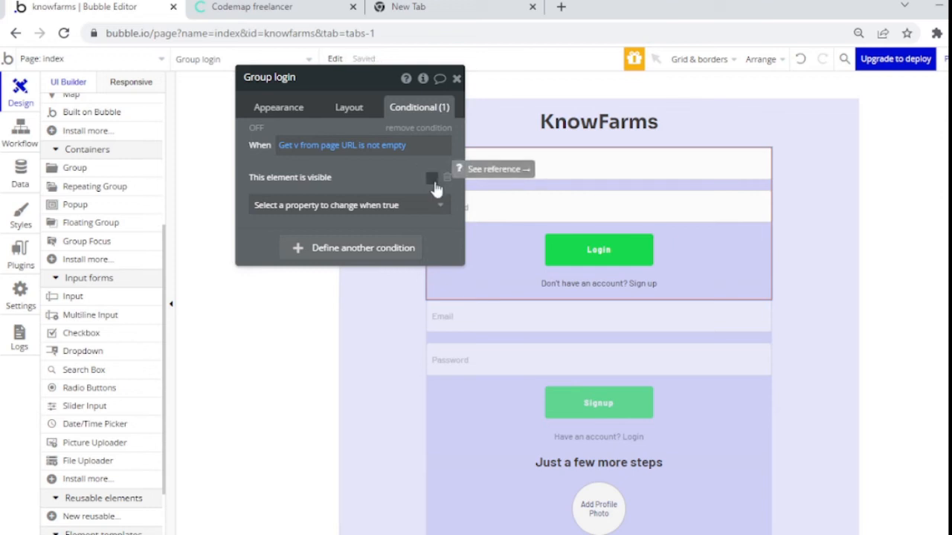
Step: Copy the condition expression and close Group login's properties
click(359, 112)
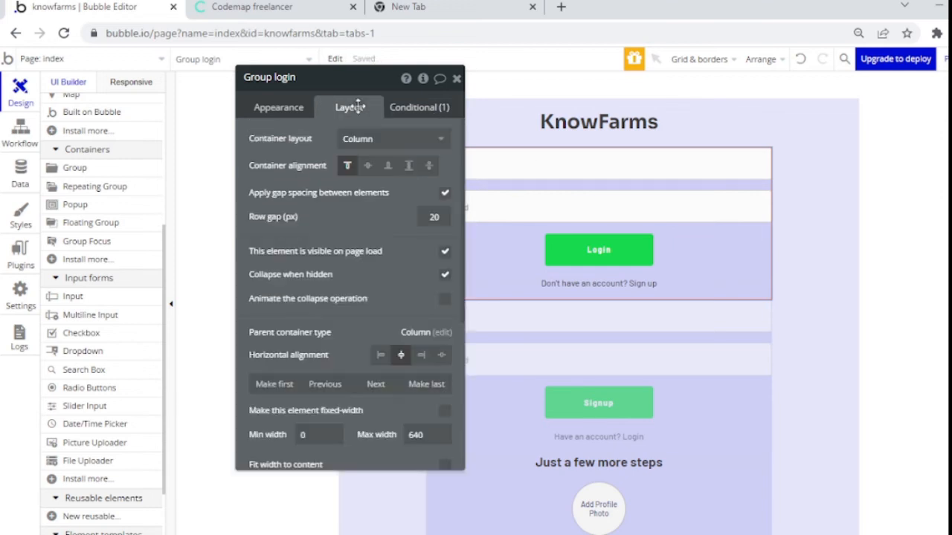
click(411, 110)
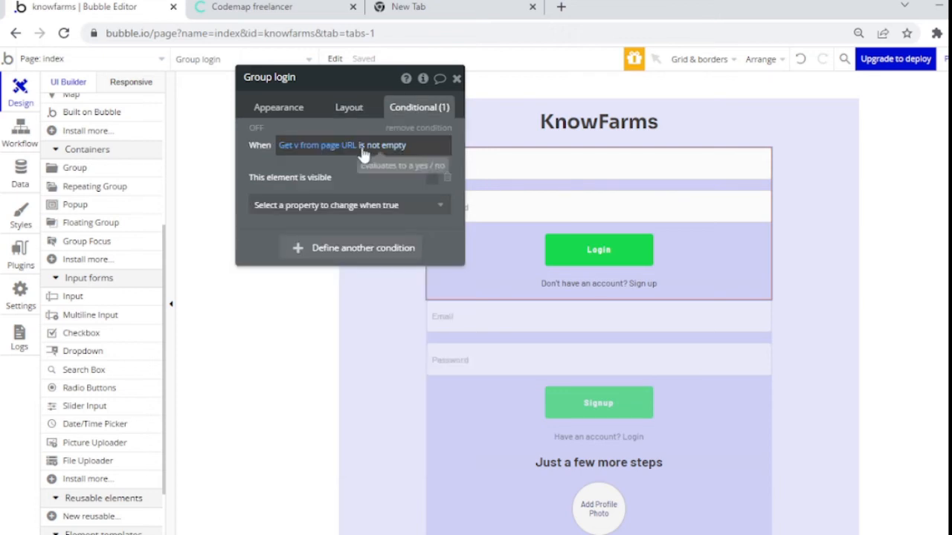
right_click(366, 146)
click(443, 110)
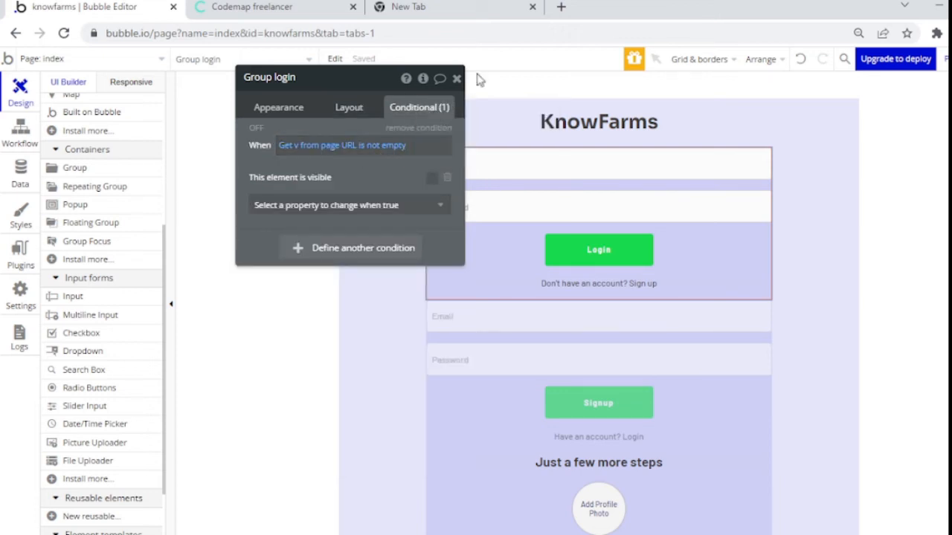
click(456, 79)
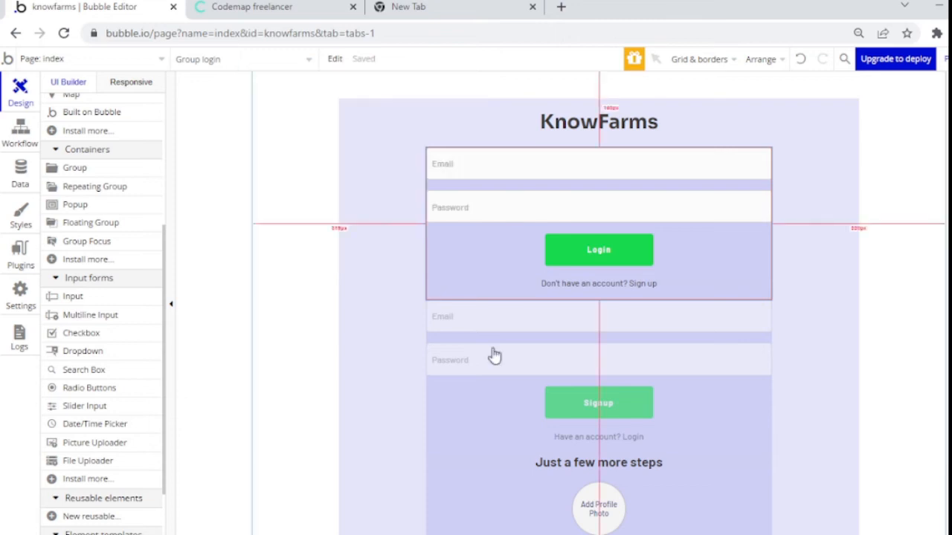
Step: Make Group signup hidden on page load and collapse when hidden
click(487, 409)
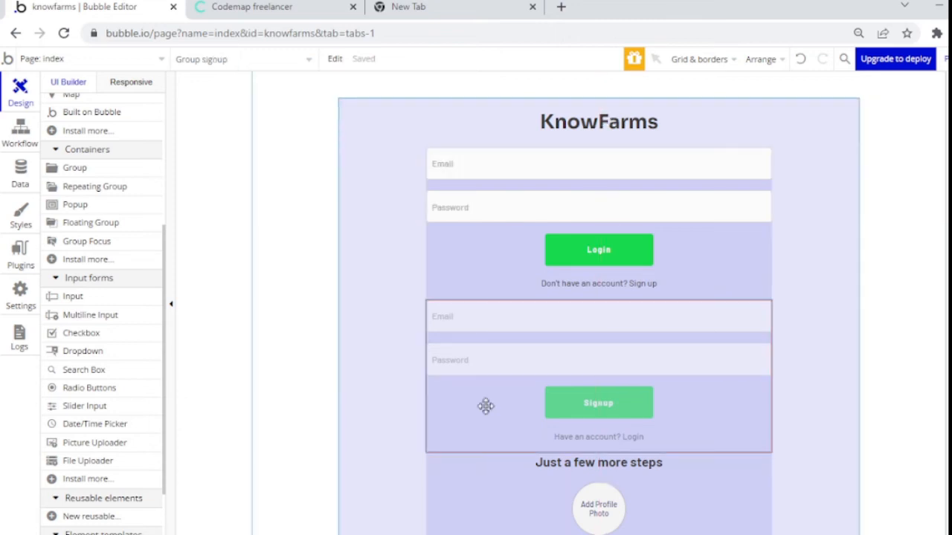
double_click(486, 406)
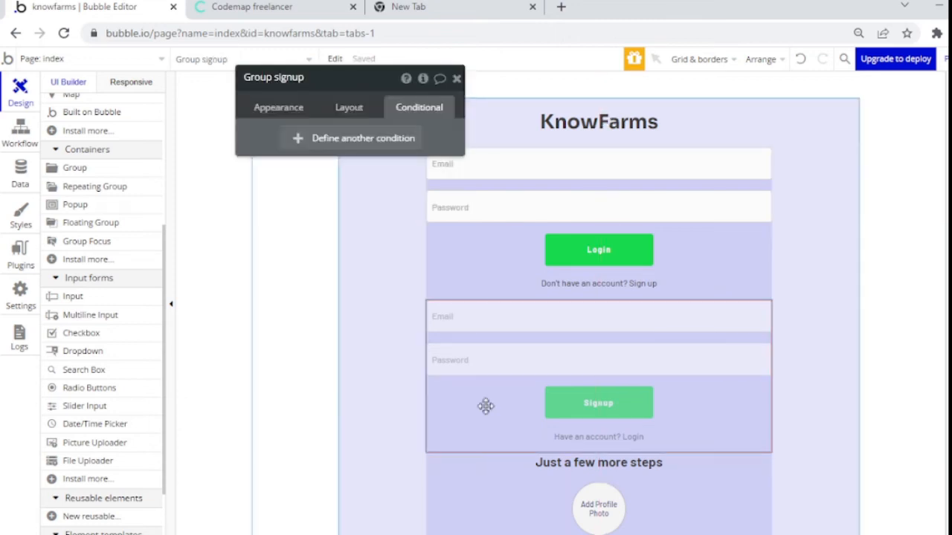
click(338, 112)
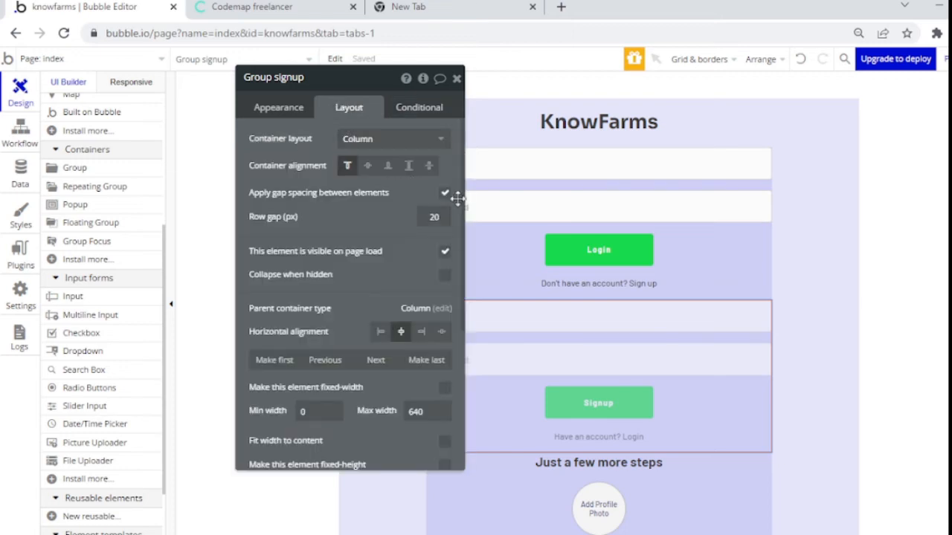
click(445, 251)
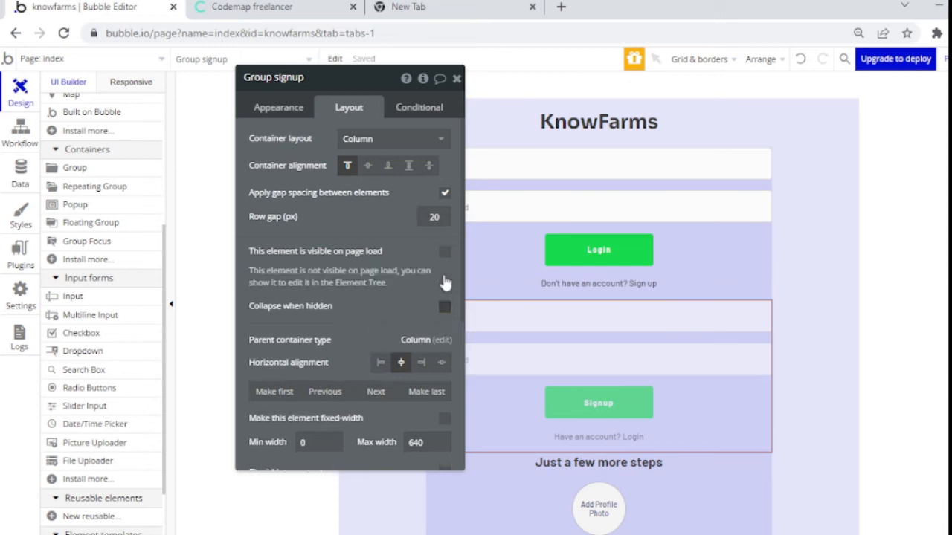
click(444, 307)
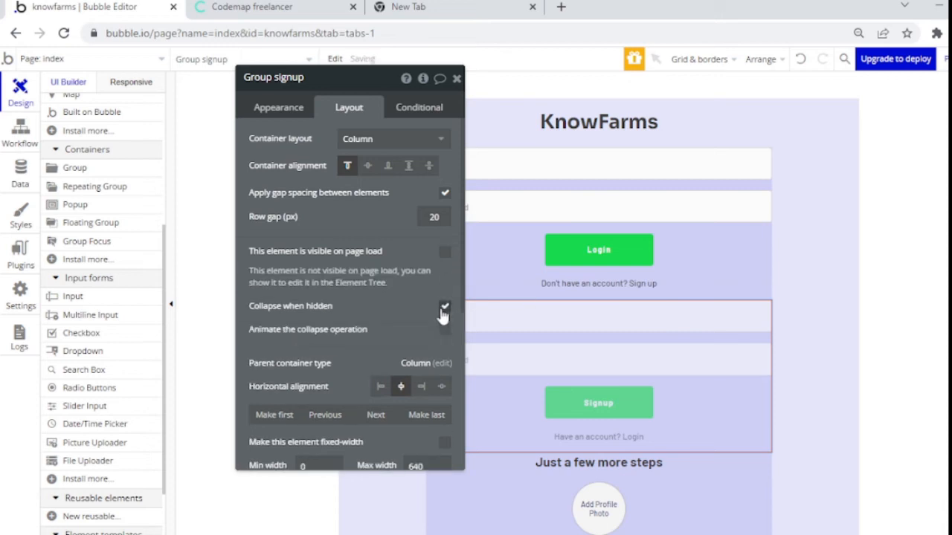
Step: Add a condition from the pasted expression, changed to 'Get v from page URL is signup'
click(414, 108)
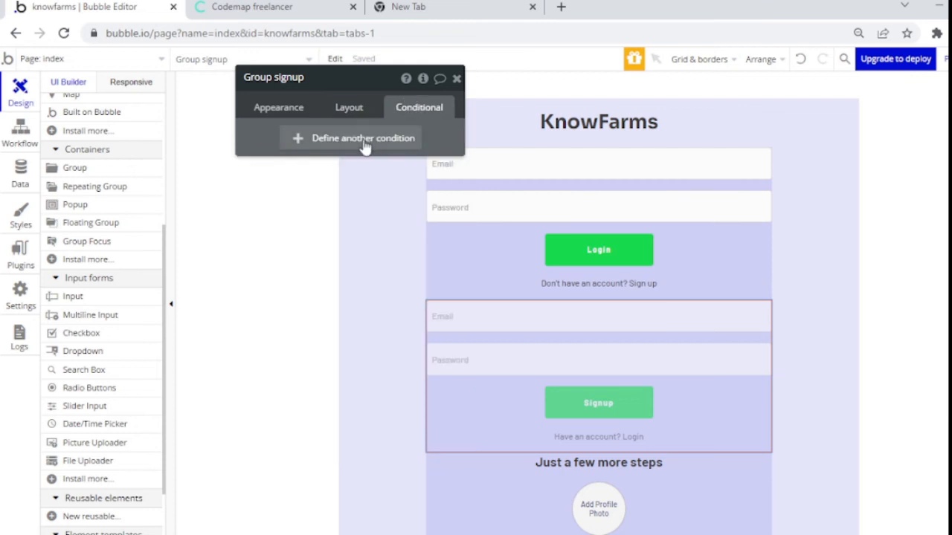
click(358, 140)
right_click(301, 143)
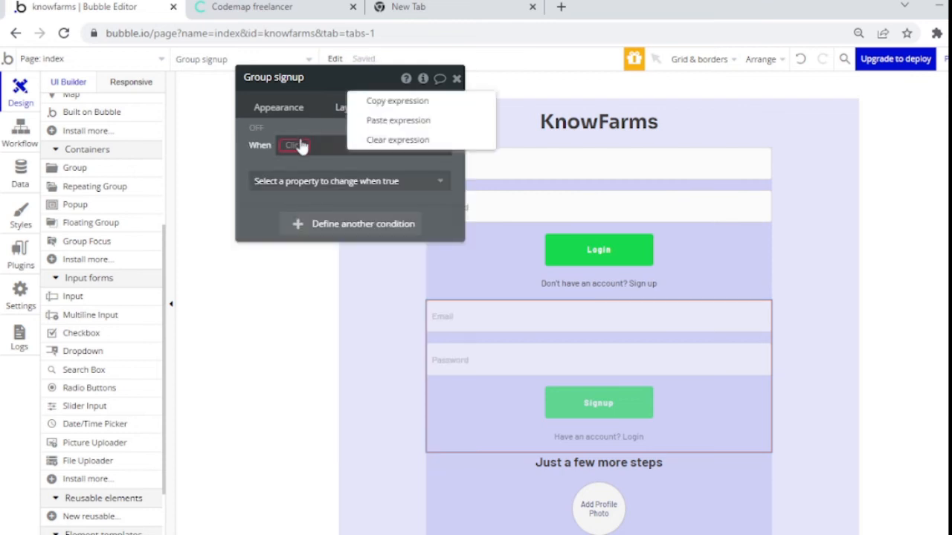
click(395, 120)
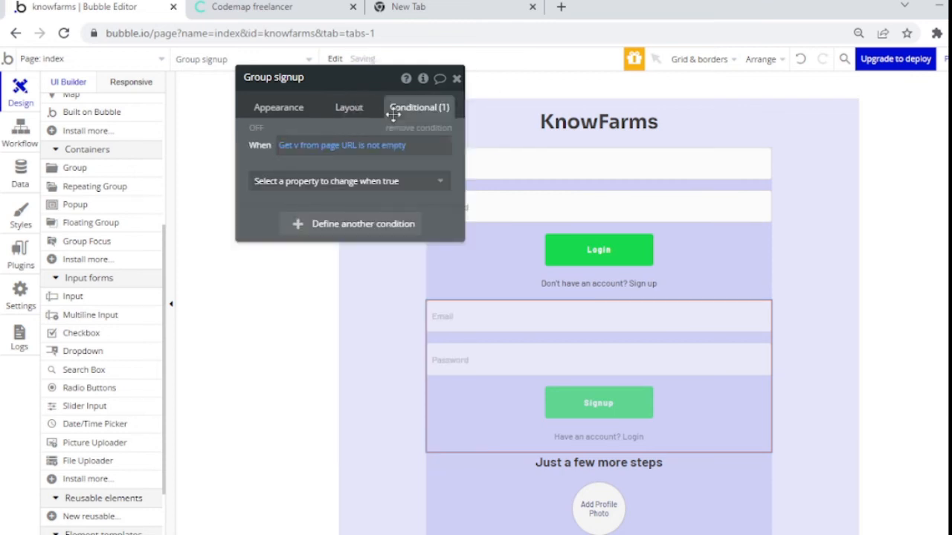
click(364, 147)
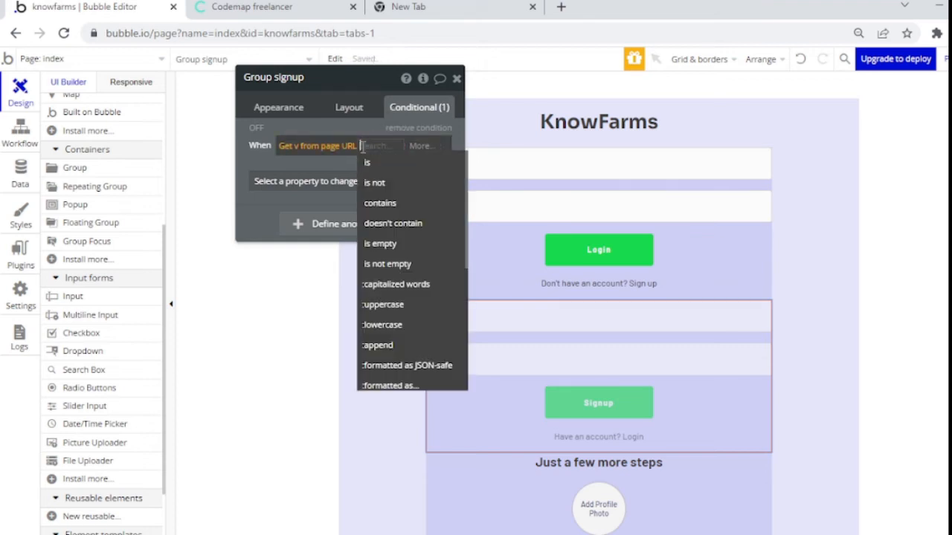
click(367, 165)
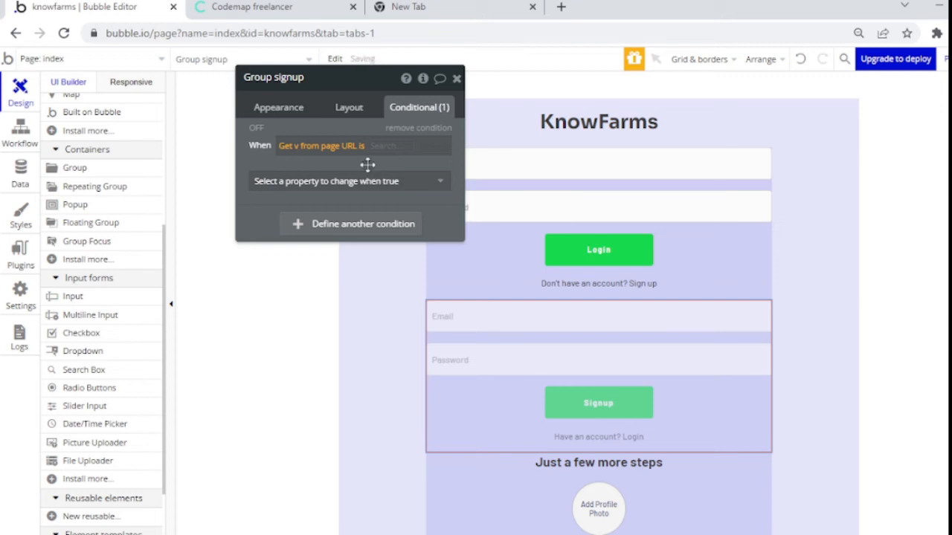
click(383, 145)
text(signup)
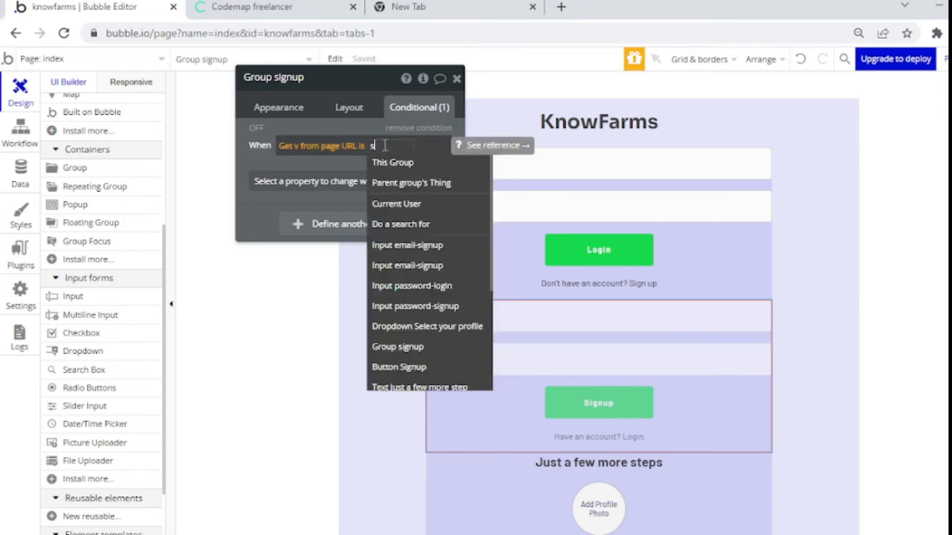
click(338, 158)
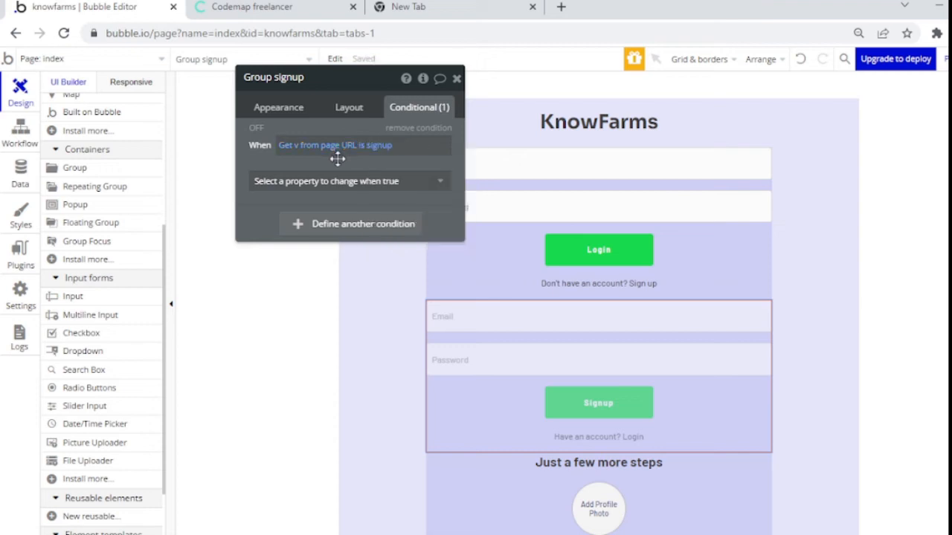
Step: Have the condition tick This element is visible, then close the signup group's panel
click(337, 181)
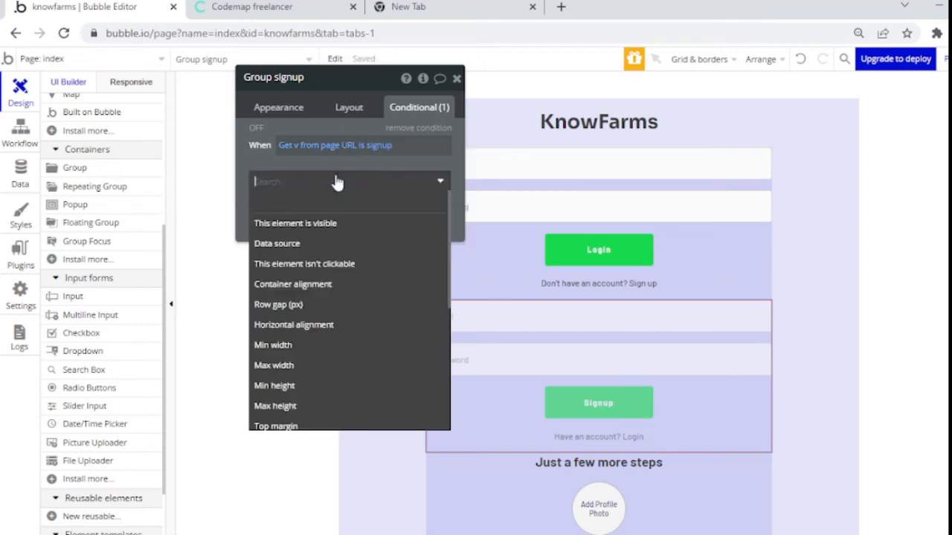
click(319, 221)
click(432, 178)
click(456, 79)
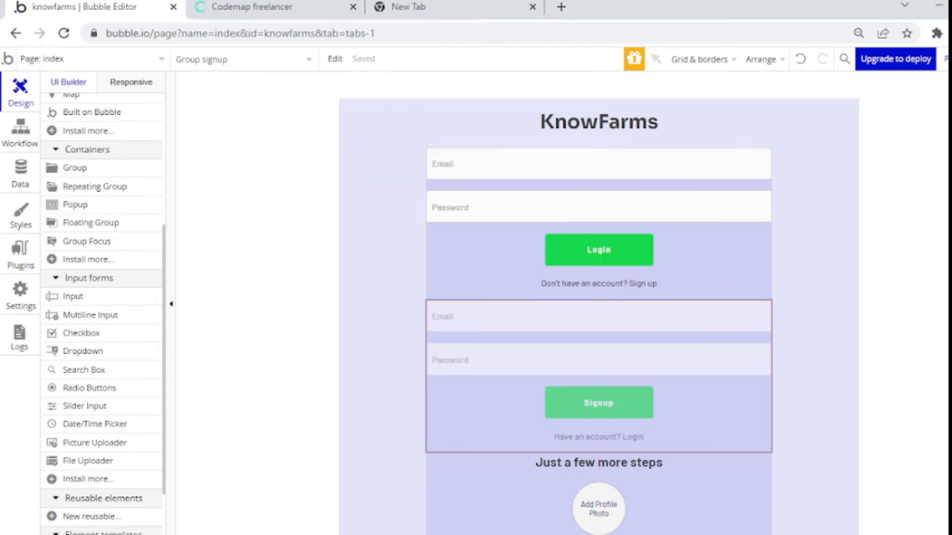
scroll(598, 297, down, 4)
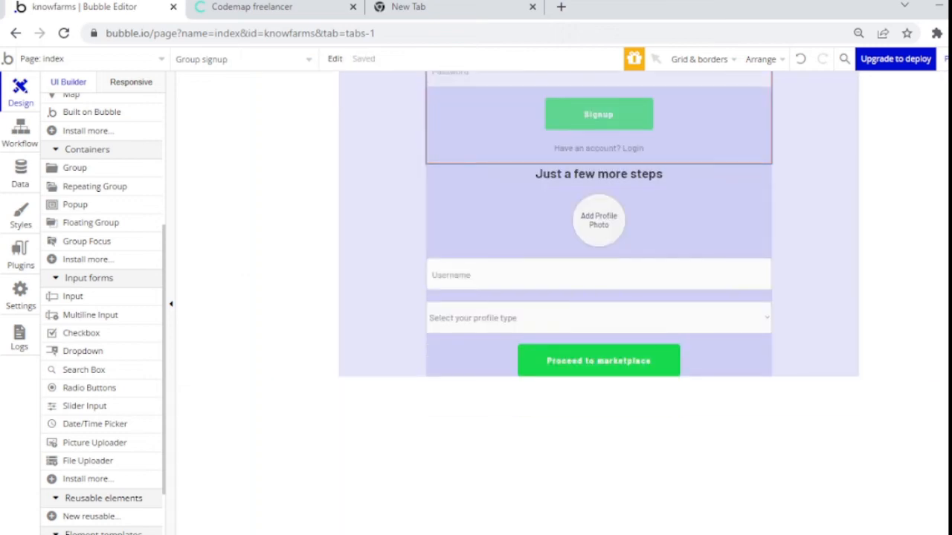
Step: Uncheck 'This element is visible on page load' and check 'Collapse when hidden' for Group onboarding
double_click(495, 243)
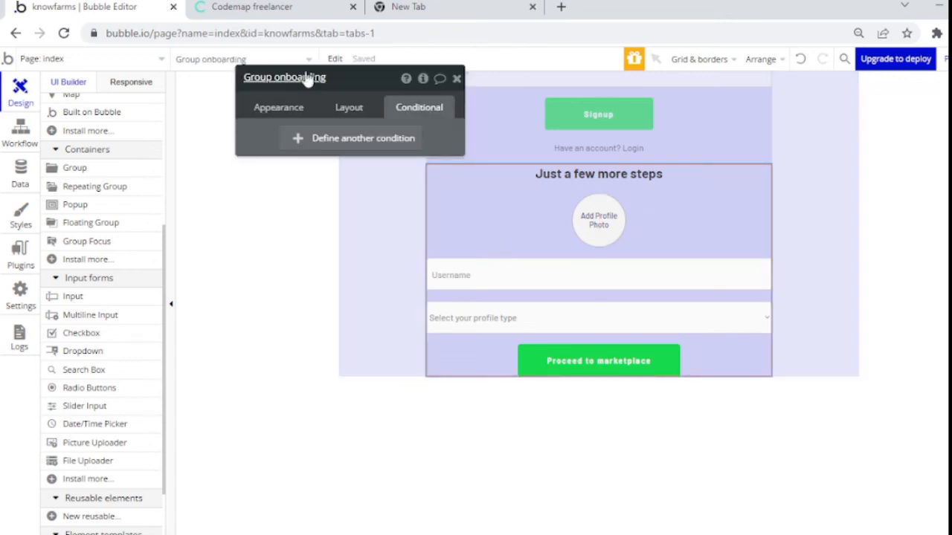
click(343, 108)
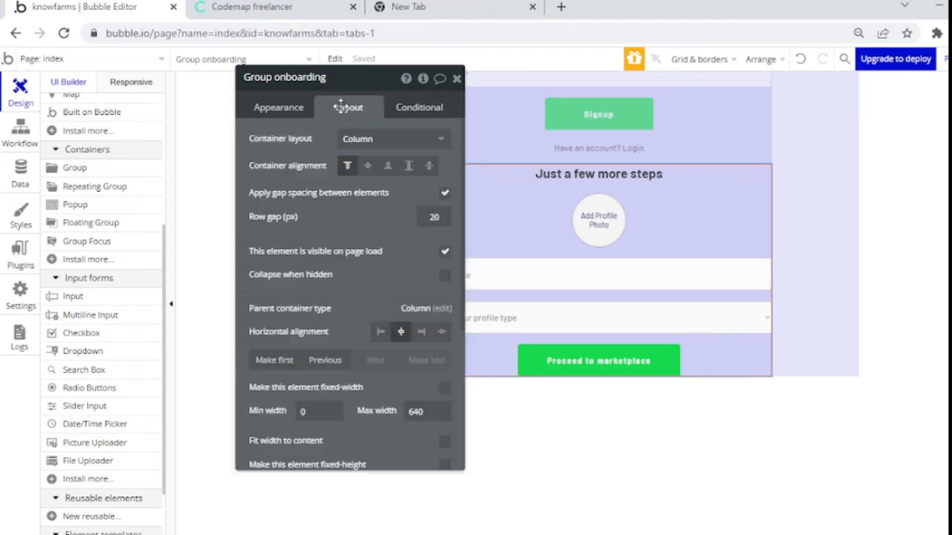
click(446, 254)
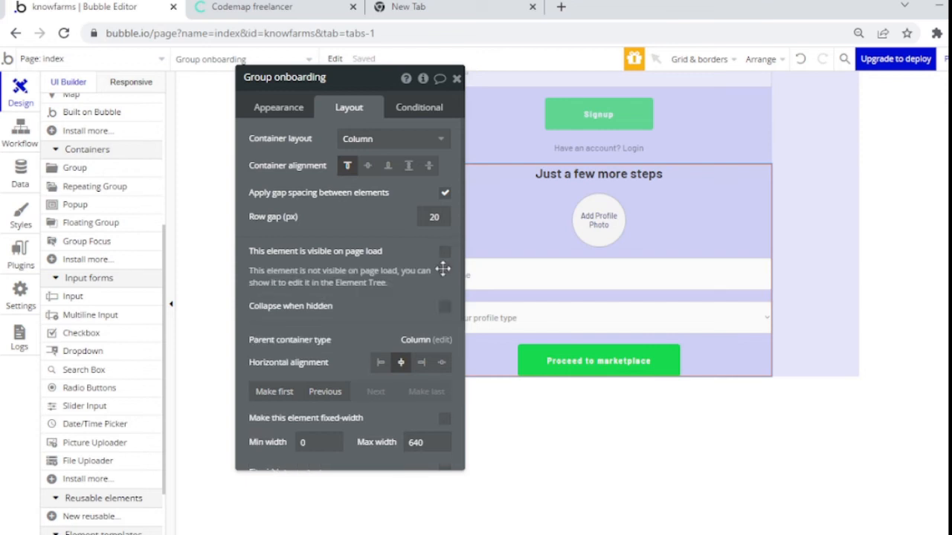
click(444, 308)
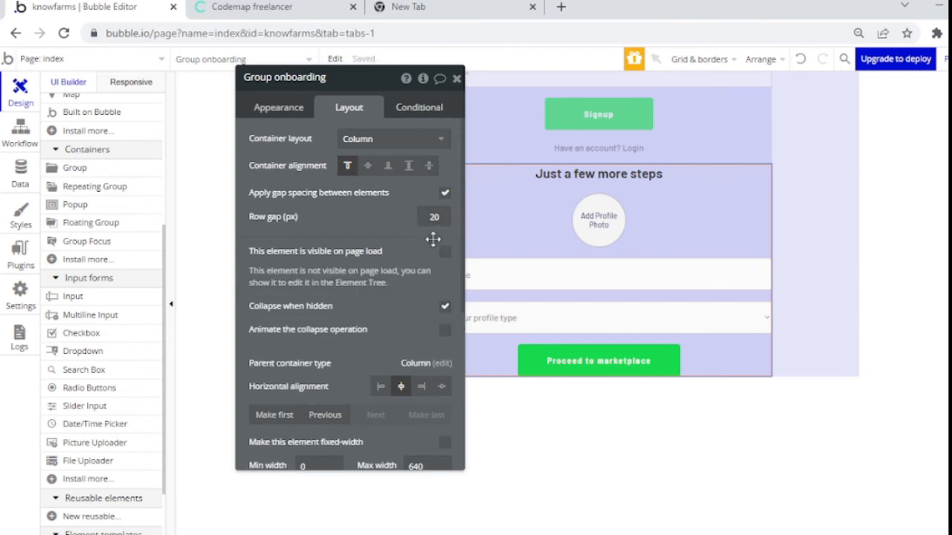
Step: Add a Group onboarding condition pasted and changed to 'Get v from page URL is onboard'
click(413, 103)
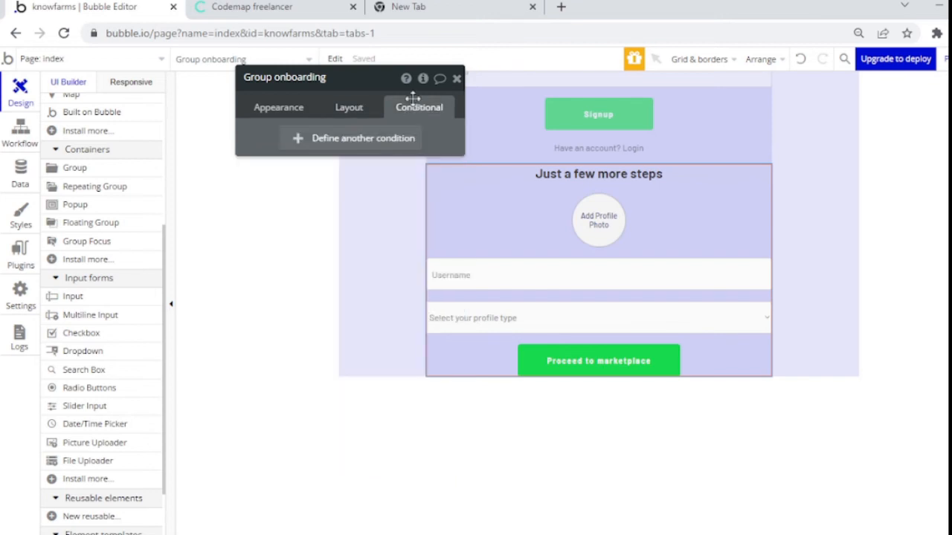
click(329, 137)
right_click(295, 145)
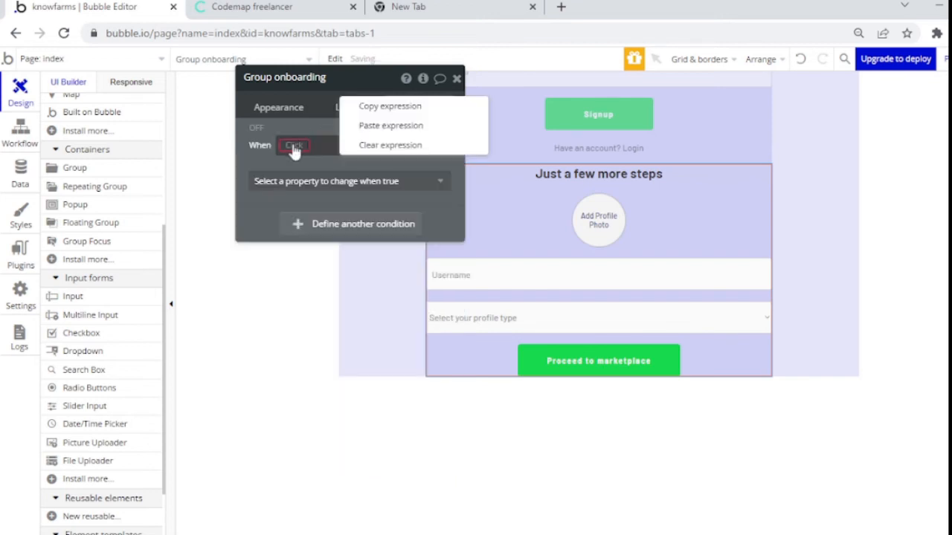
click(363, 127)
click(364, 147)
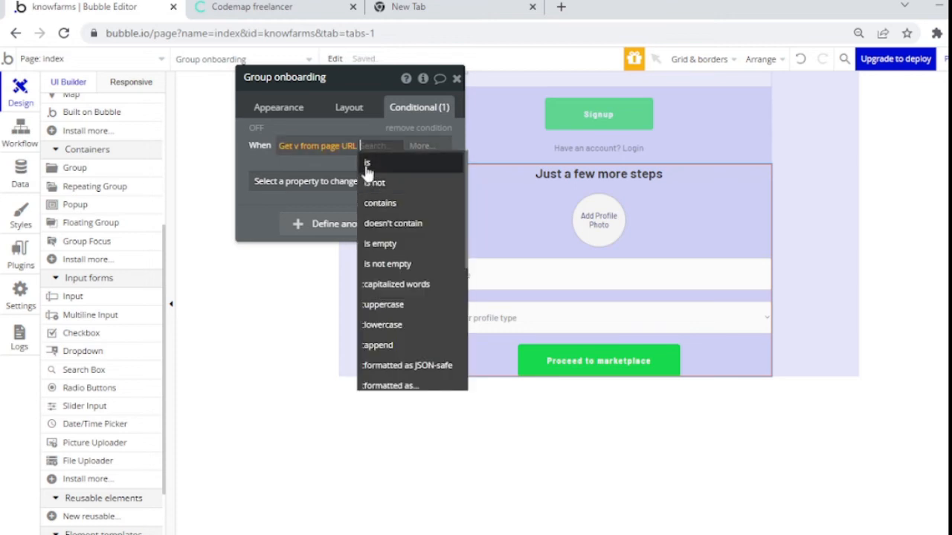
click(366, 164)
text(onboard)
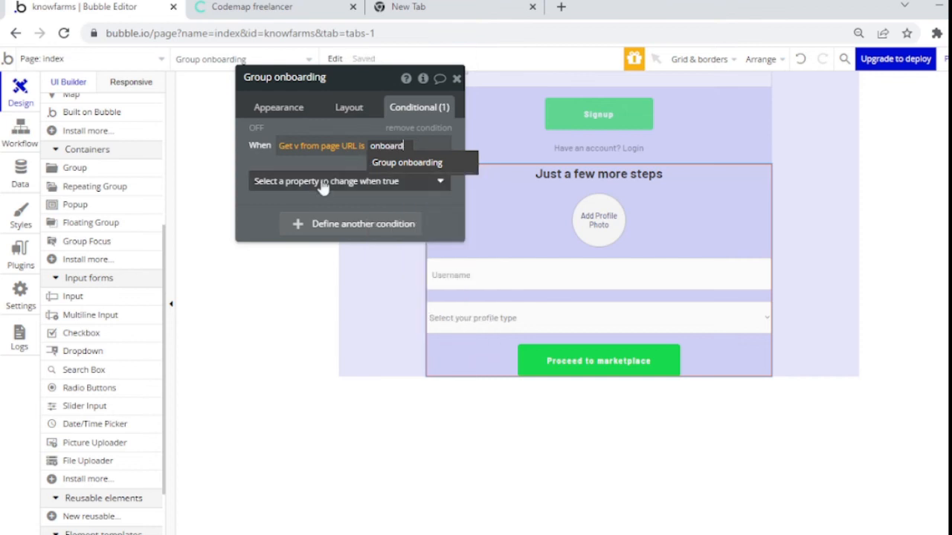
click(322, 182)
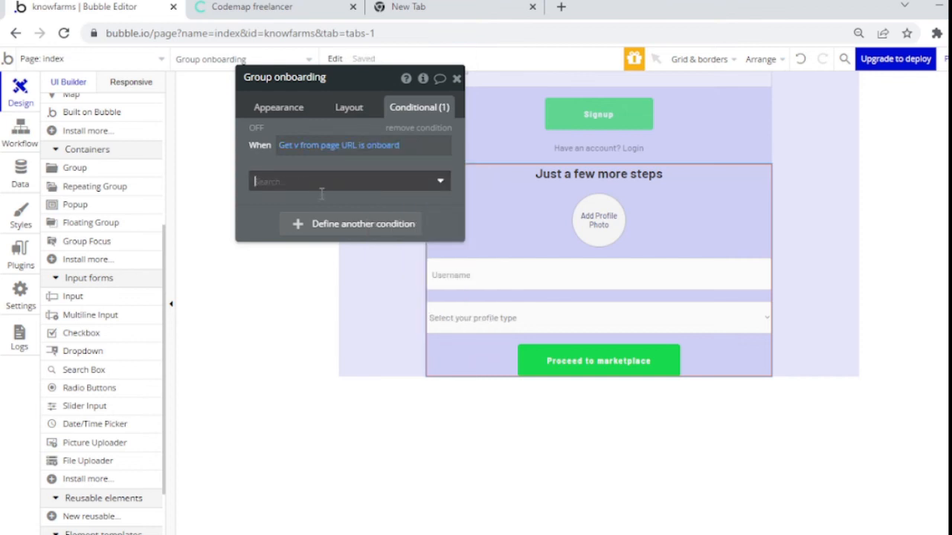
Step: Have the condition tick This element is visible and close the onboarding group's settings
click(324, 220)
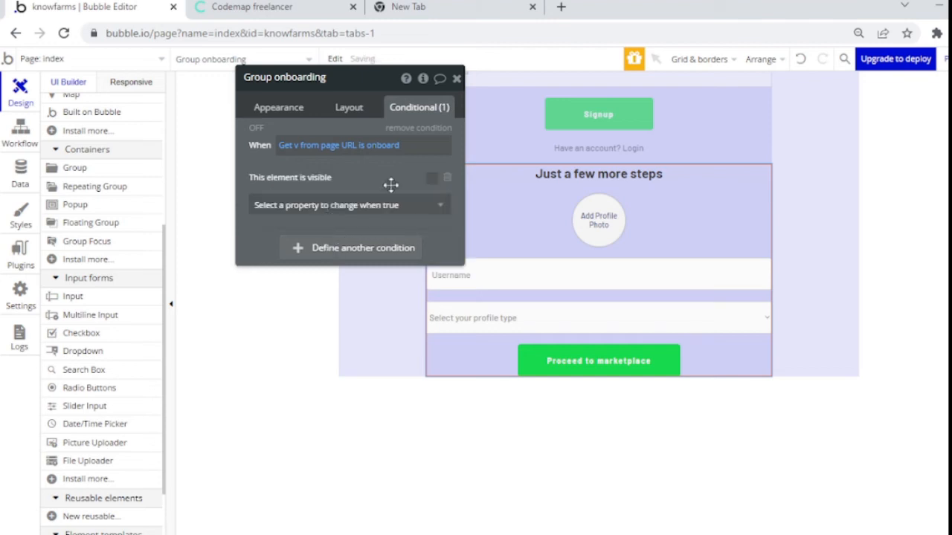
click(431, 179)
click(455, 78)
click(605, 357)
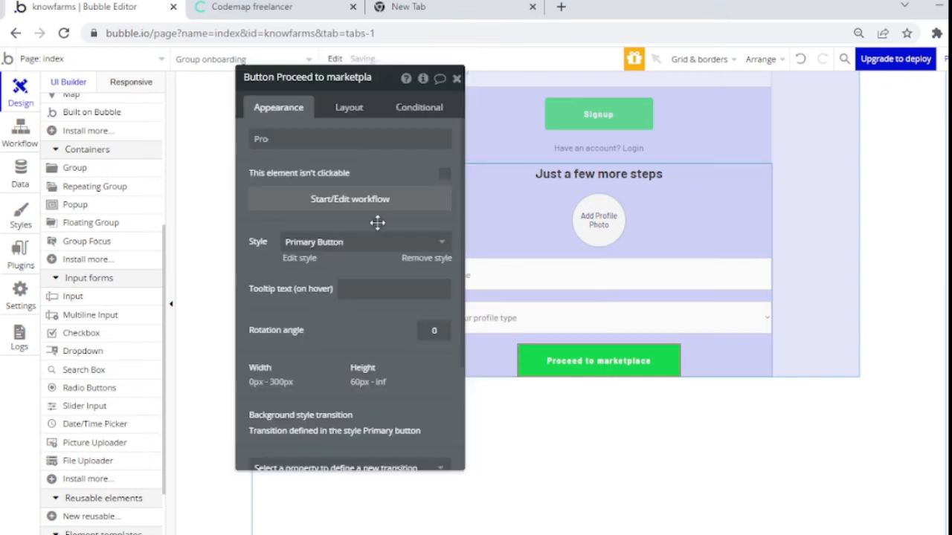
Step: Set the Proceed to marketplace button's bottom margin to 20 px in Layout
click(347, 111)
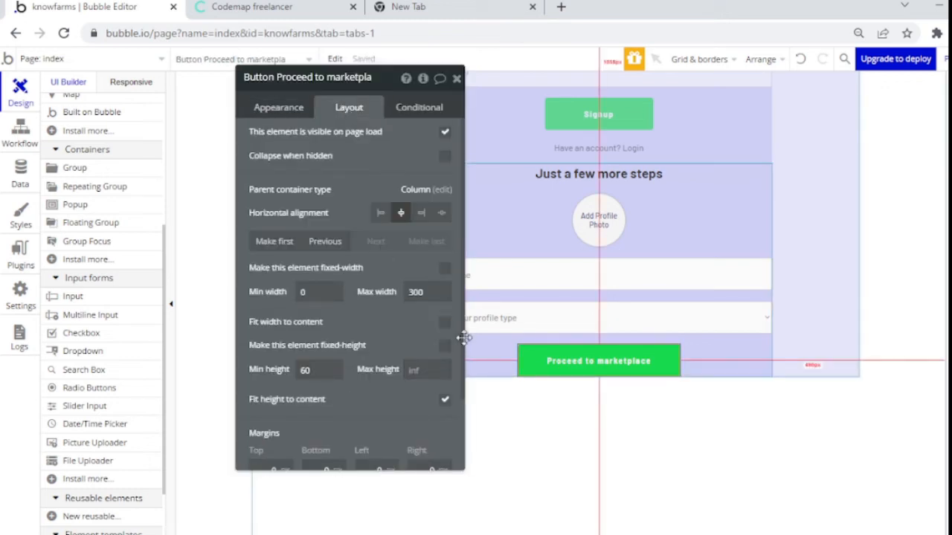
scroll(413, 453, down, 1)
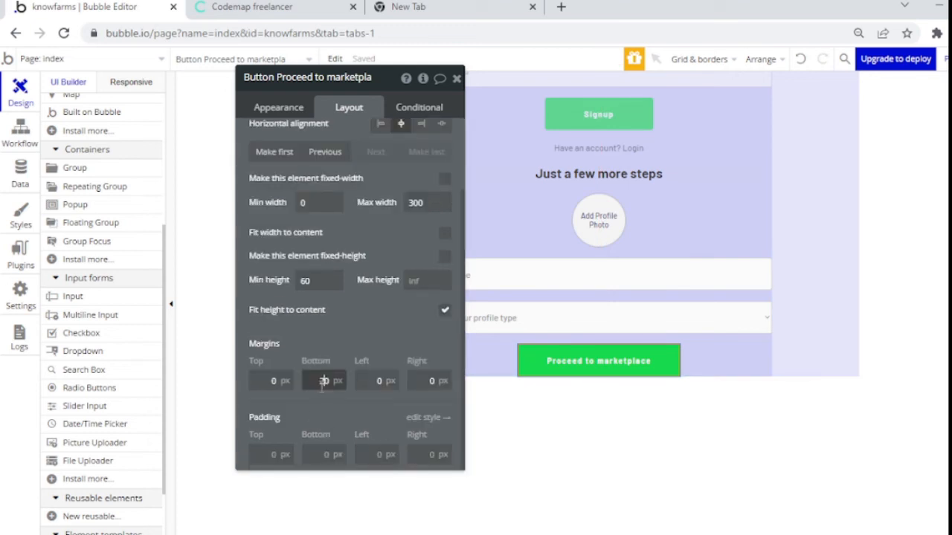
click(358, 349)
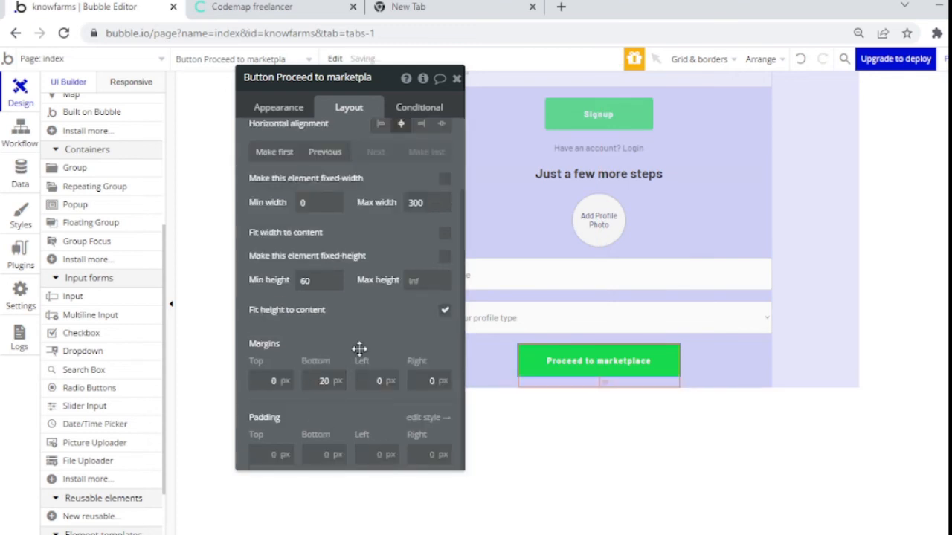
click(457, 78)
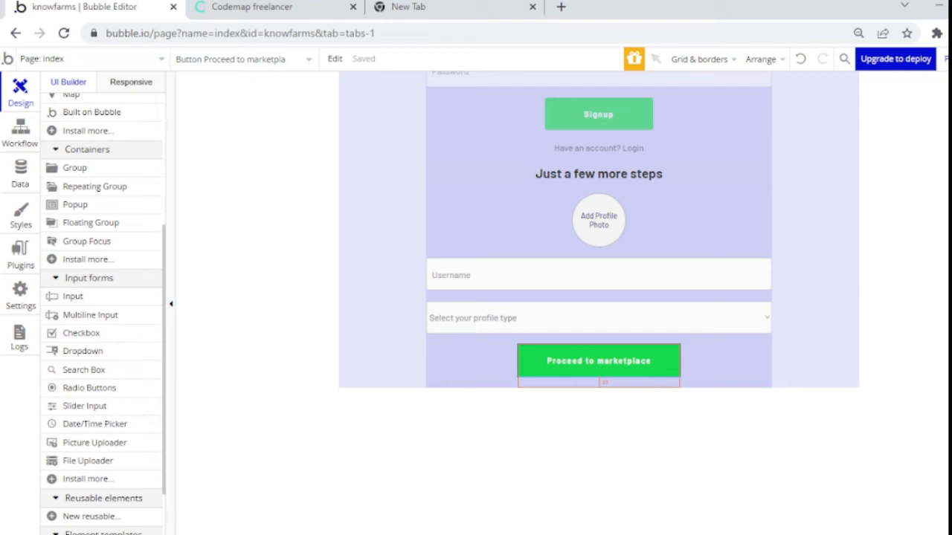
Step: Drag Group signup down so login, signup and onboarding stack beneath the KnowFarms title
scroll(598, 235, up, 1)
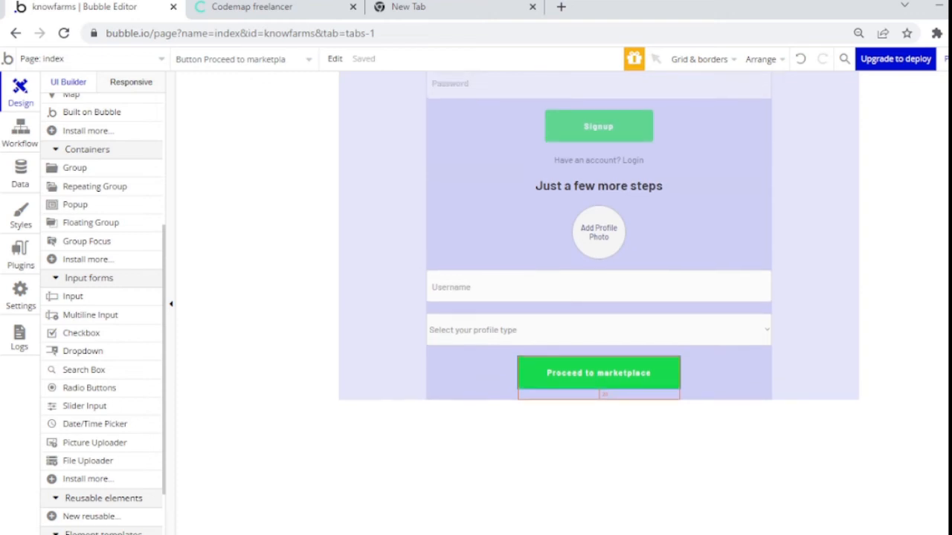
scroll(598, 235, up, 5)
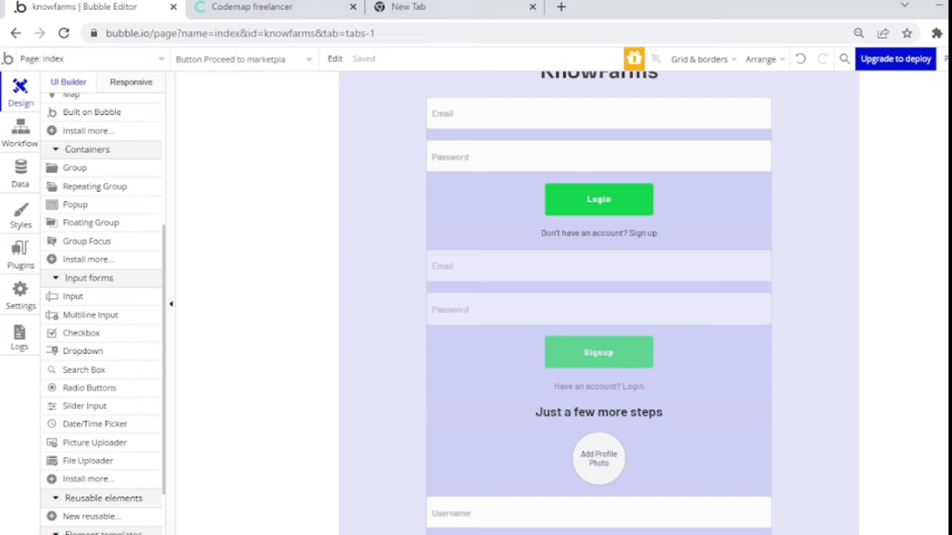
click(297, 298)
scroll(599, 298, up, 1)
scroll(598, 298, down, 1)
scroll(599, 297, up, 1)
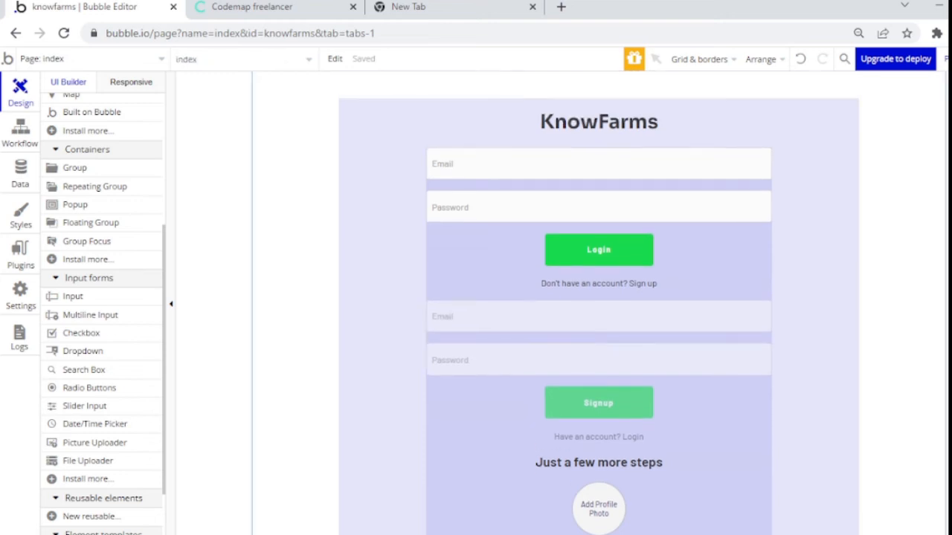
scroll(599, 297, down, 8)
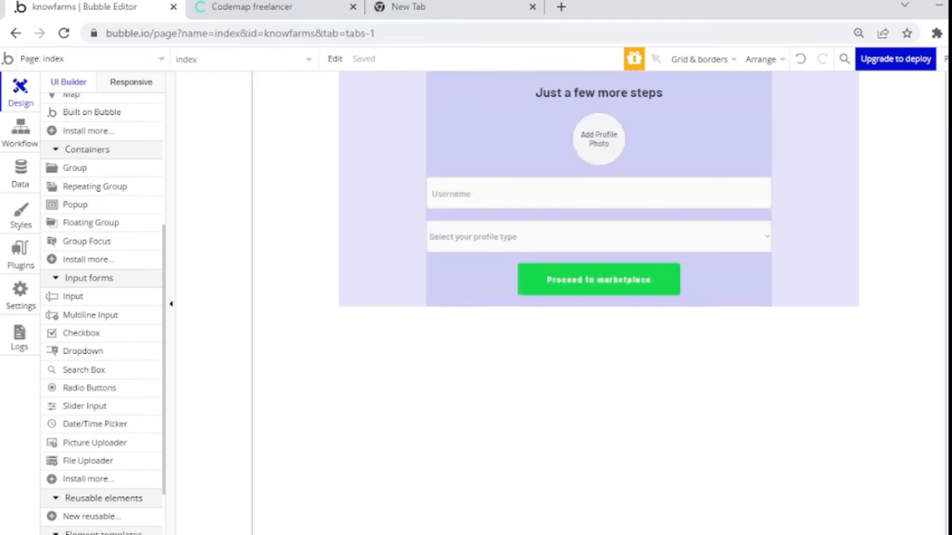
scroll(599, 297, up, 8)
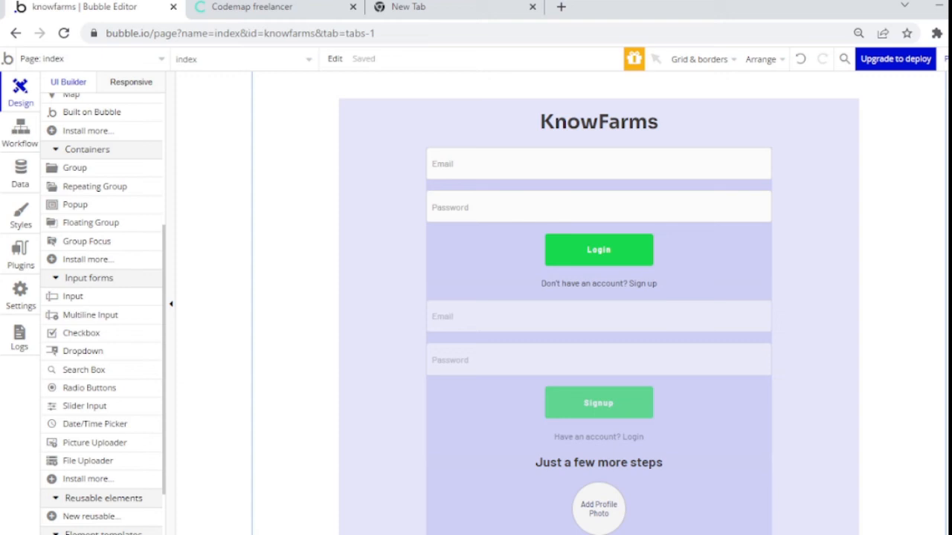
click(520, 230)
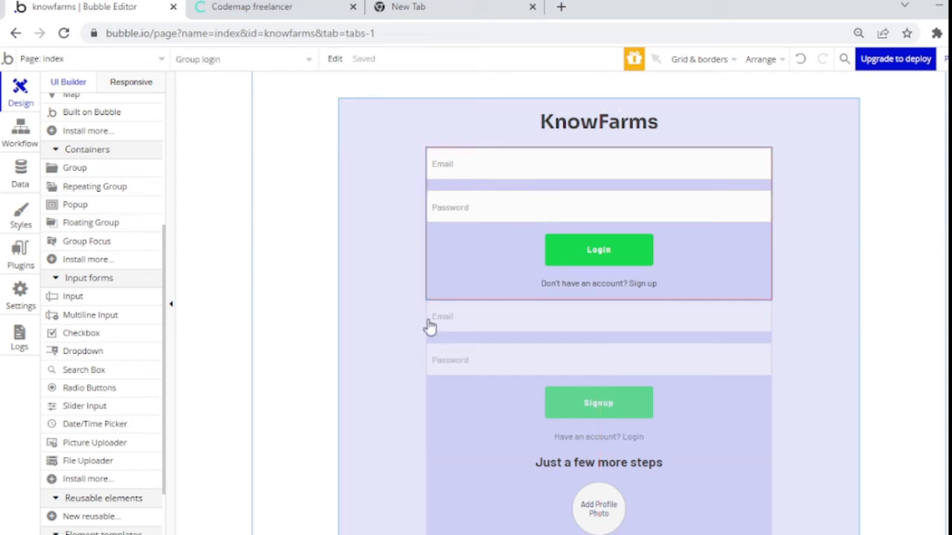
click(449, 389)
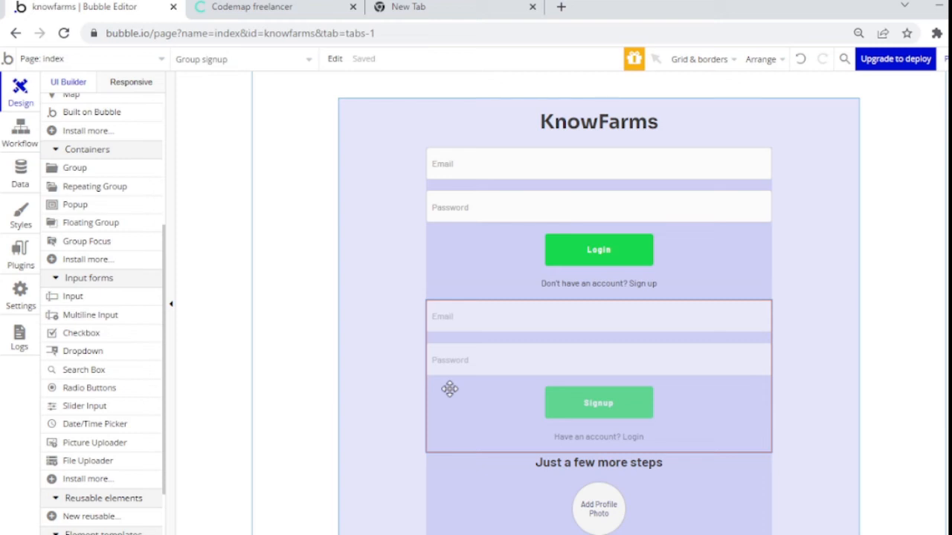
drag(449, 388, 454, 494)
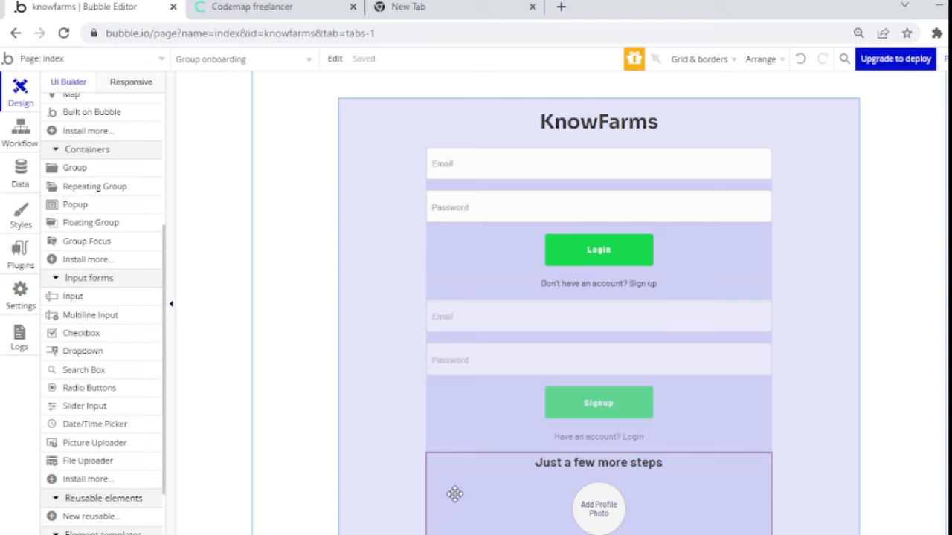
click(620, 252)
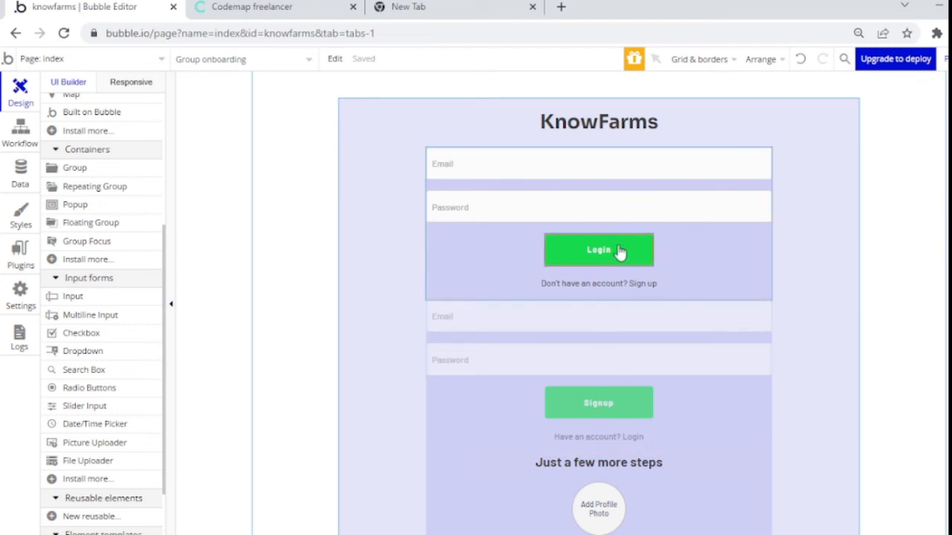
Step: Create a Button Login click workflow with an Account > Log the user in action
double_click(620, 252)
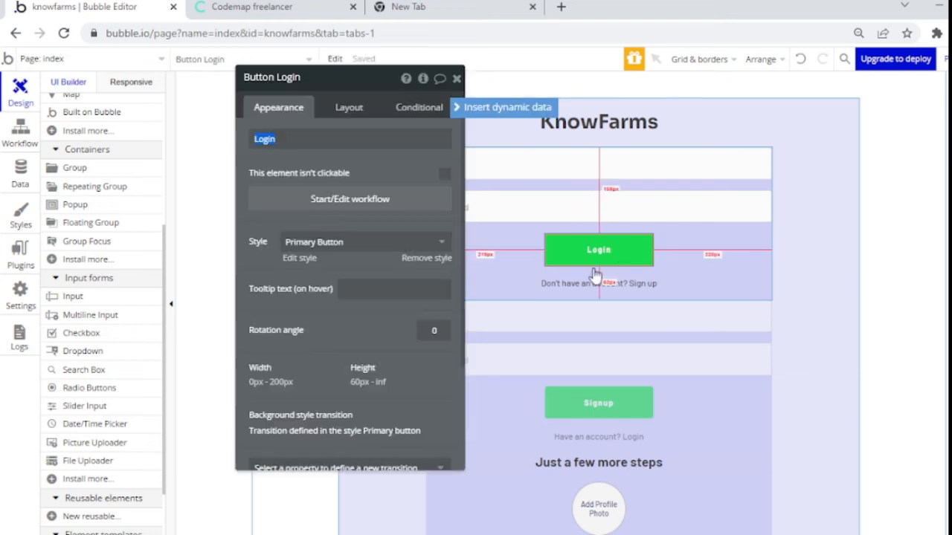
click(314, 210)
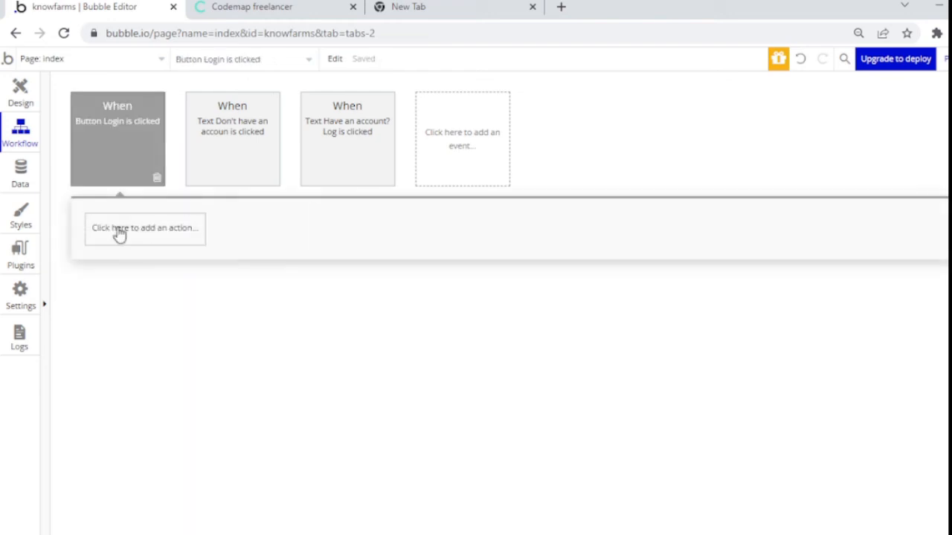
click(119, 233)
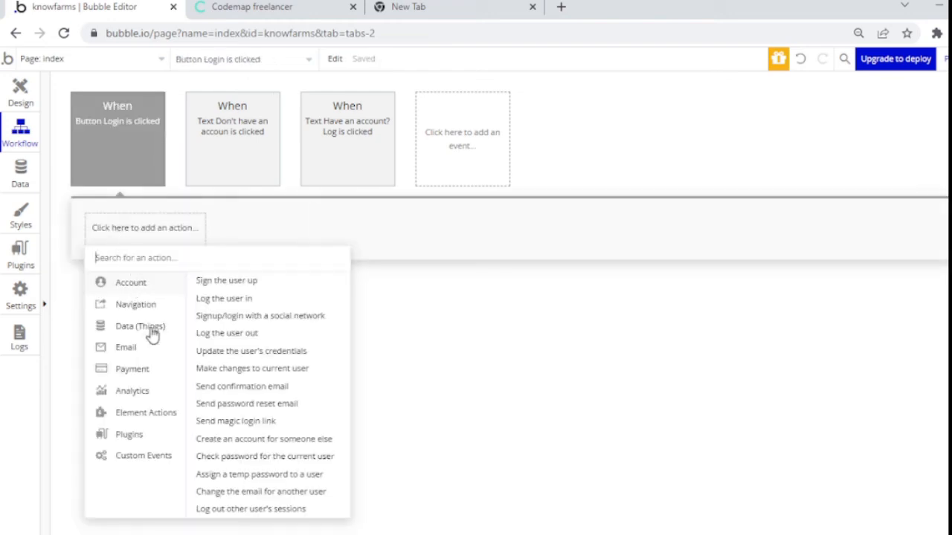
mouse_move(151, 333)
mouse_move(158, 314)
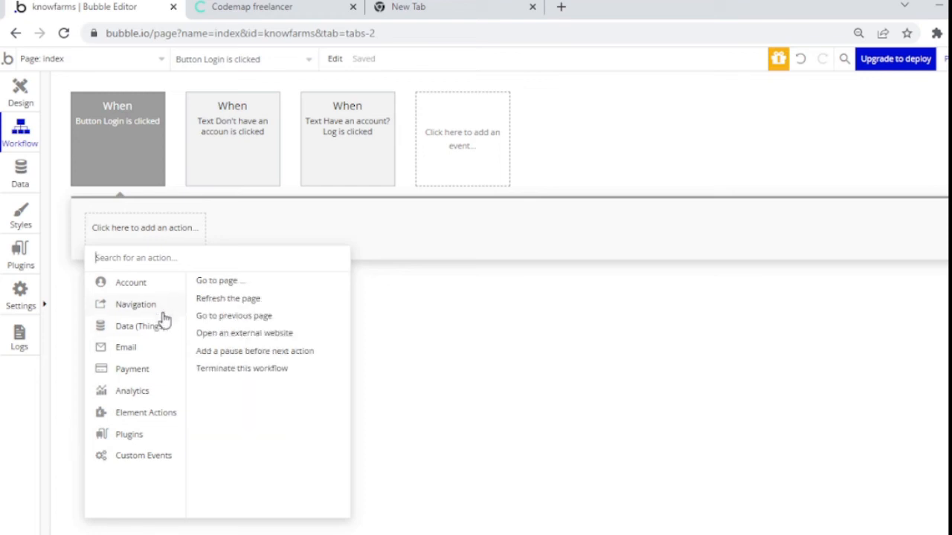
mouse_move(141, 289)
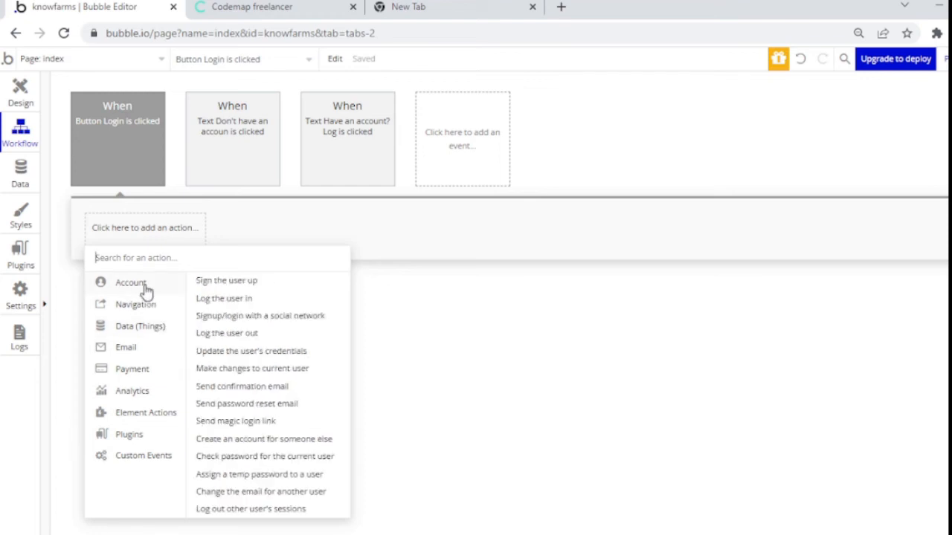
click(245, 299)
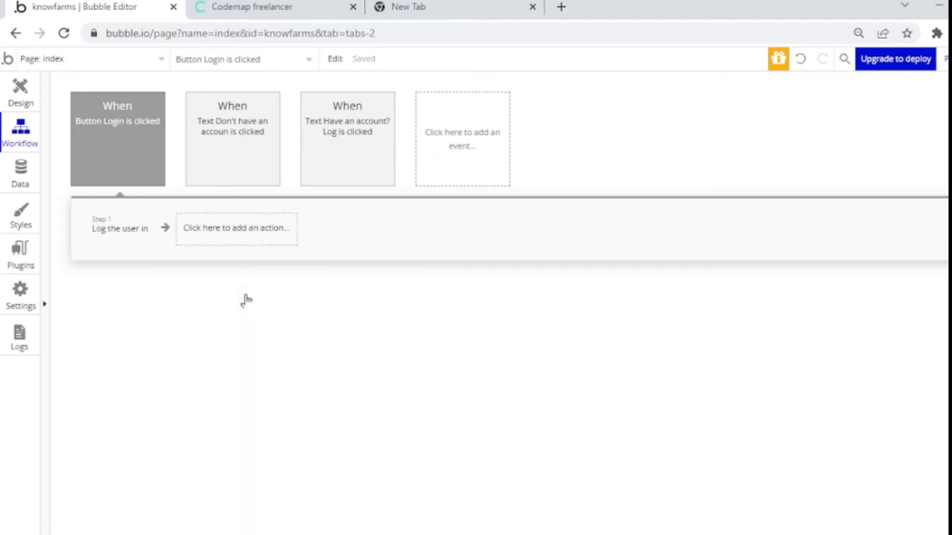
Step: Set Email and Password to the email-login and password-login inputs' values
click(368, 119)
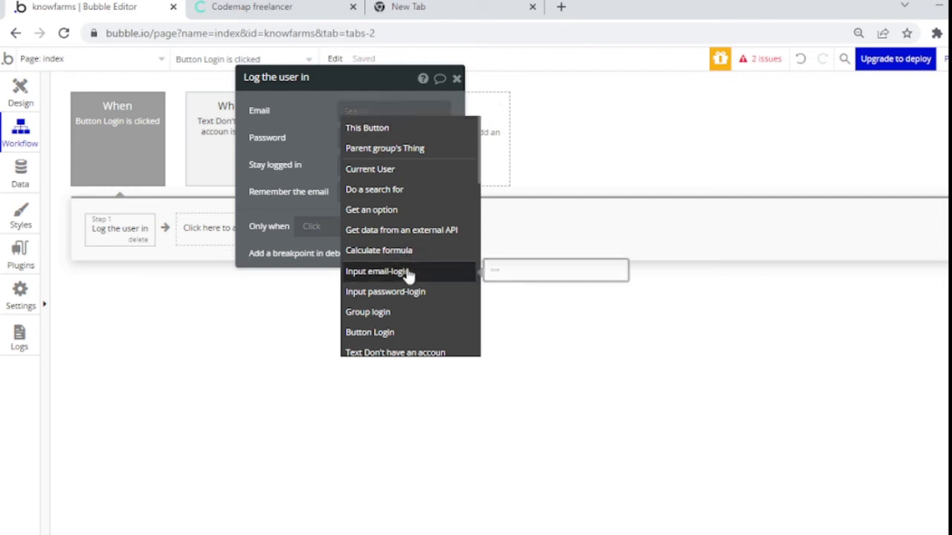
click(408, 272)
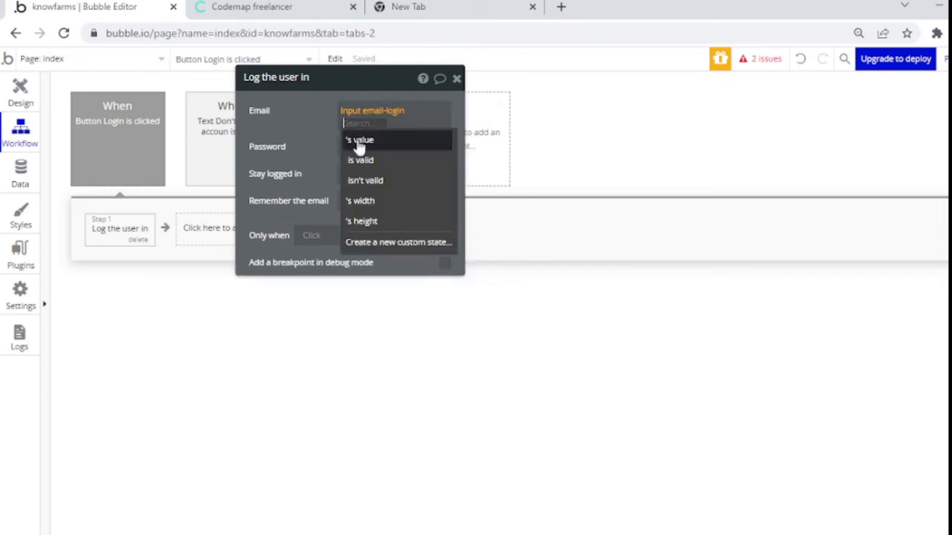
click(386, 141)
click(356, 147)
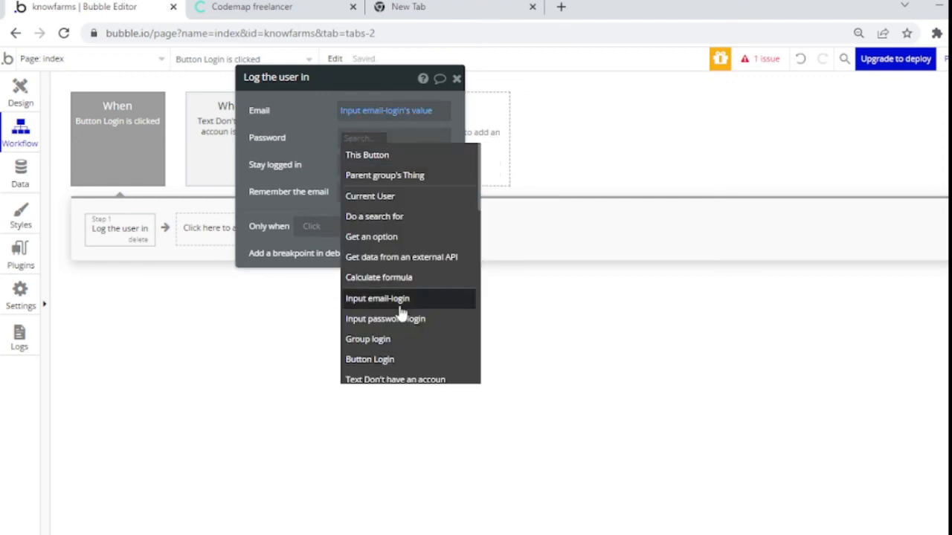
click(401, 319)
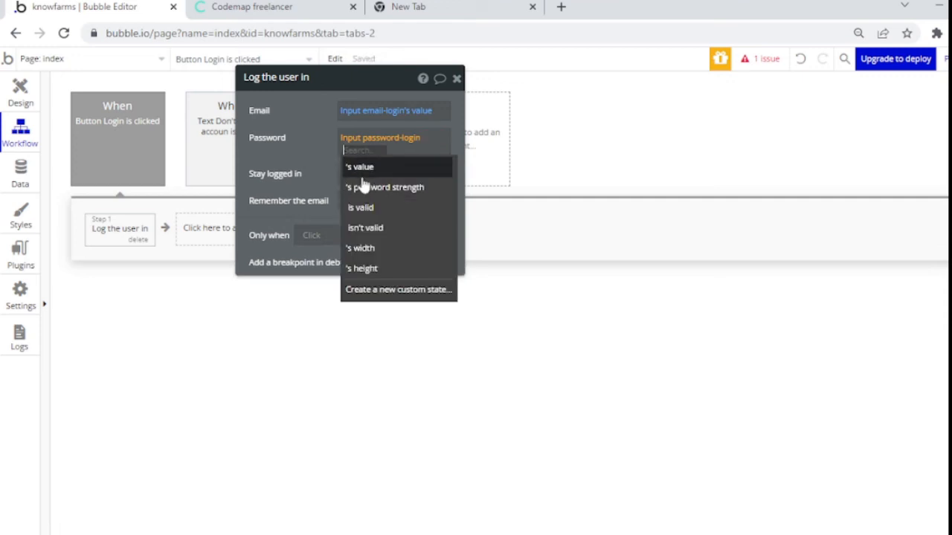
click(361, 167)
click(394, 113)
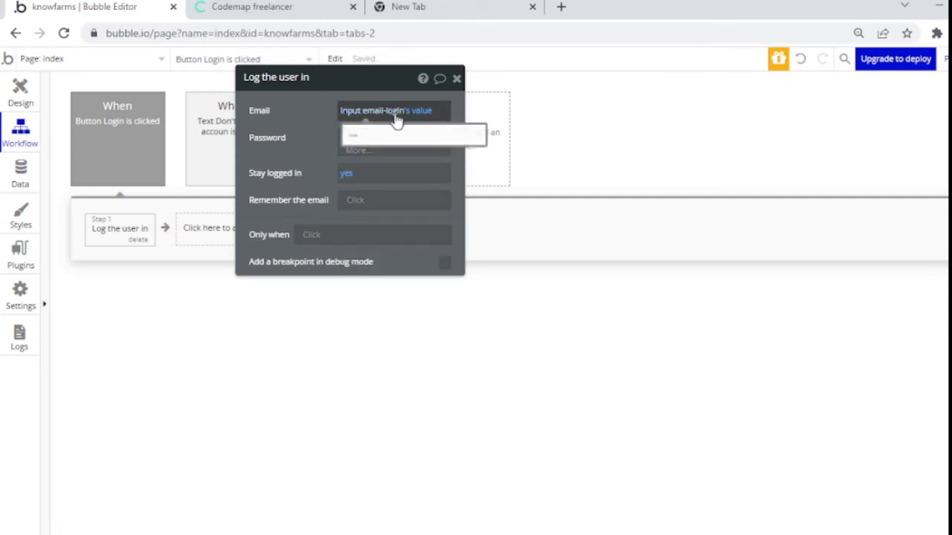
click(302, 182)
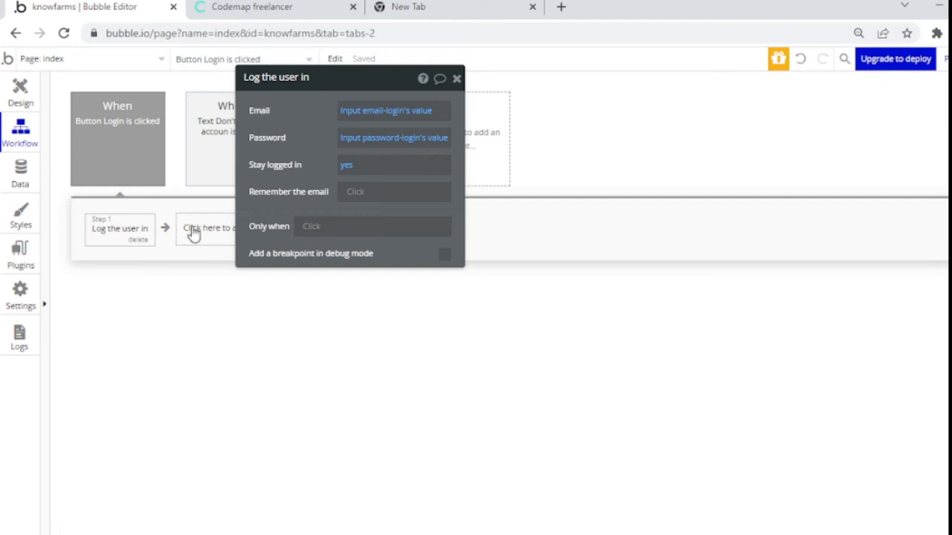
click(456, 79)
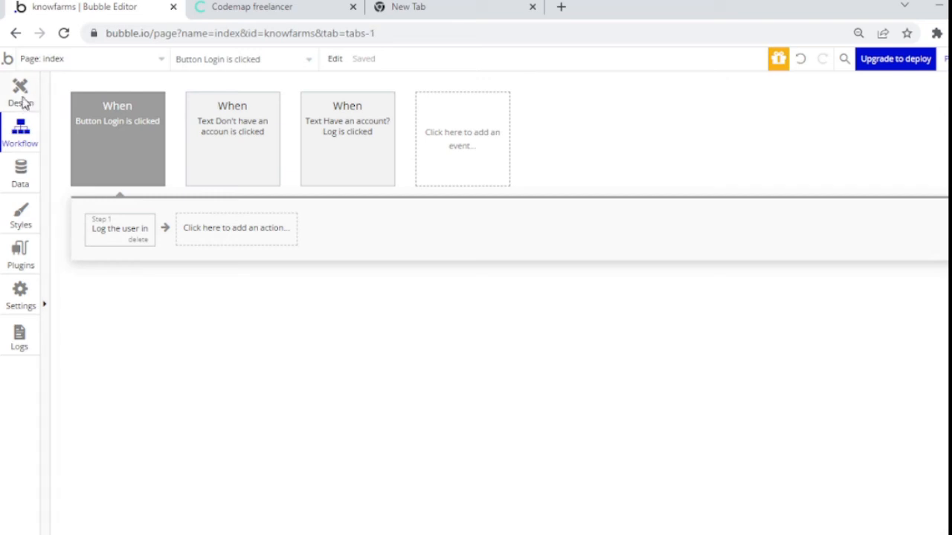
click(21, 95)
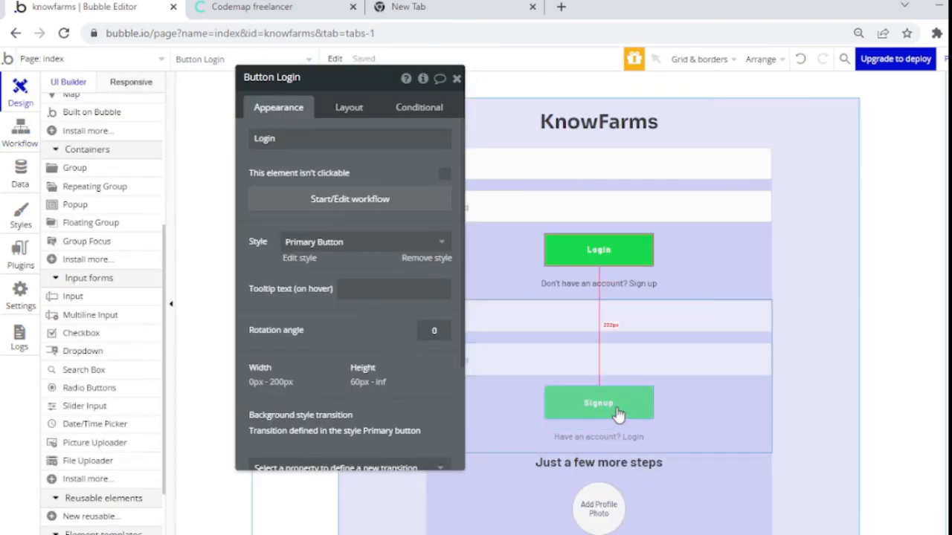
Step: Create a Button Signup click workflow with an Account > Sign the user up action
click(617, 414)
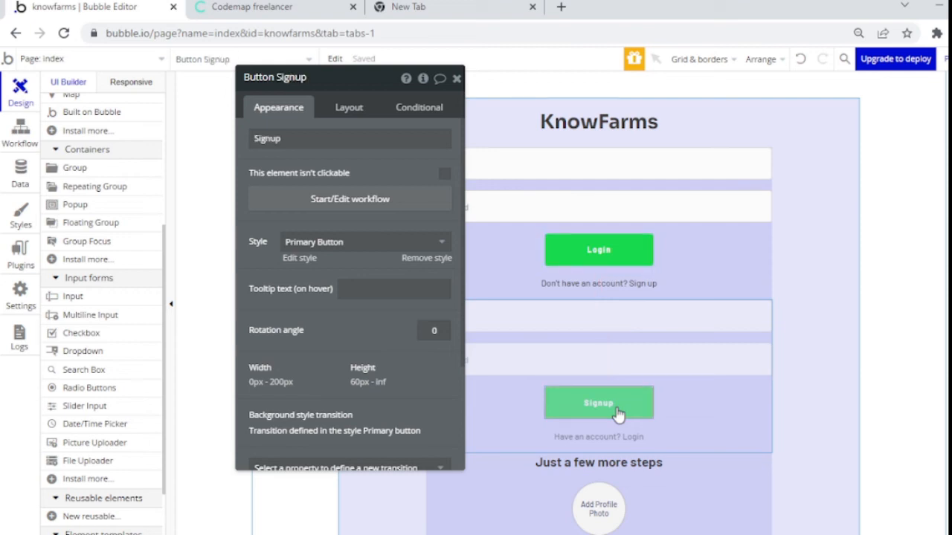
click(329, 205)
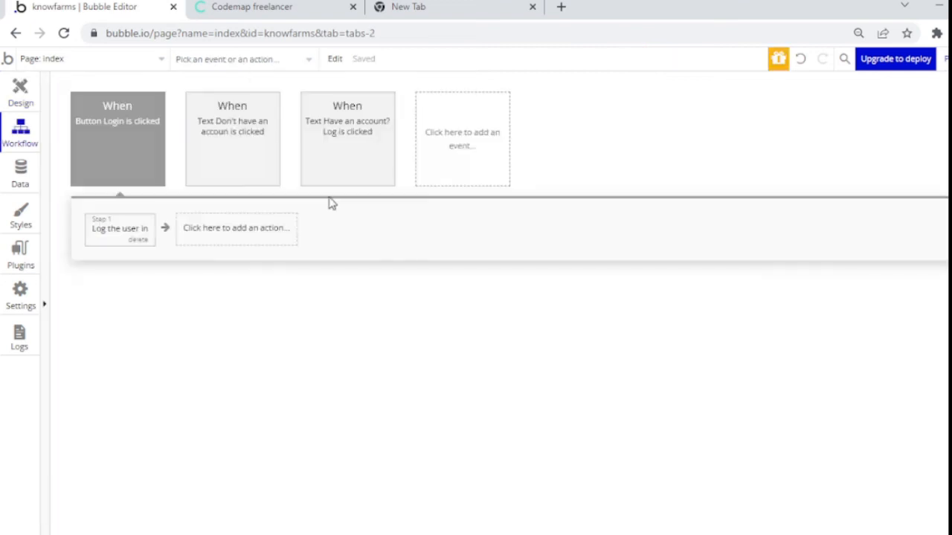
click(264, 181)
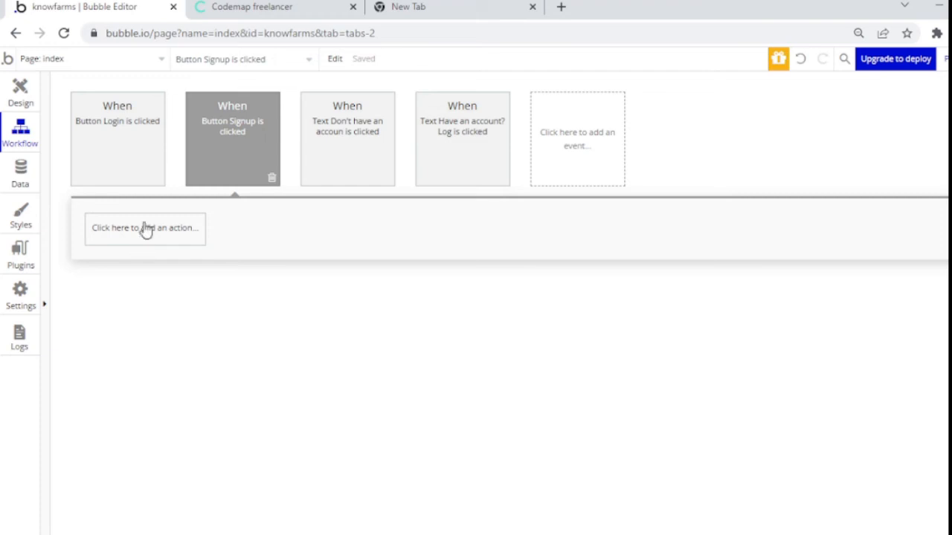
click(144, 227)
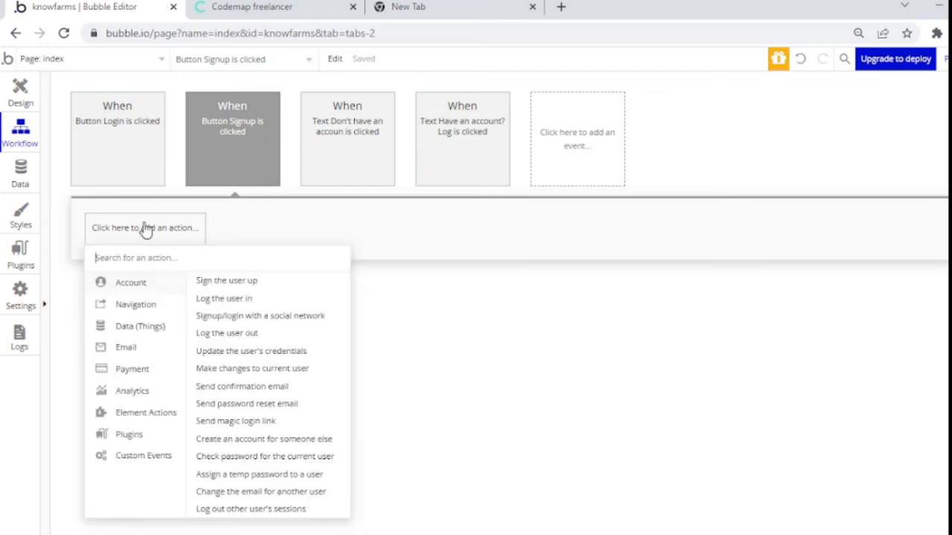
click(205, 288)
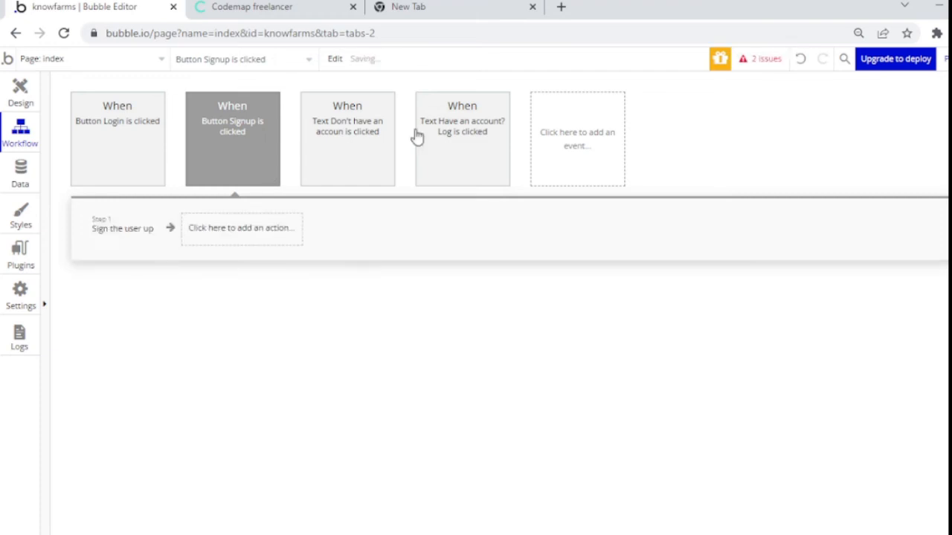
Step: Set Email and Password to the email-signup and password-signup inputs' values
click(360, 112)
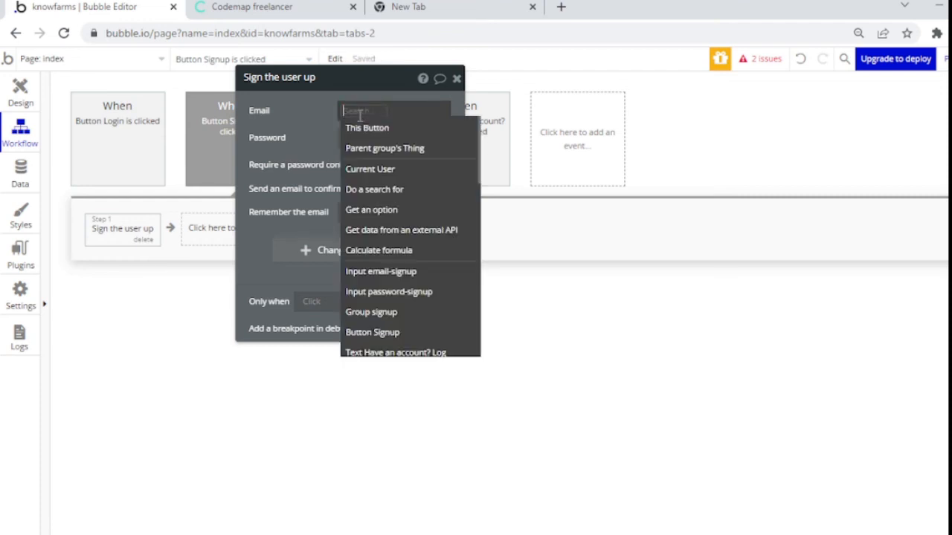
click(398, 273)
click(385, 140)
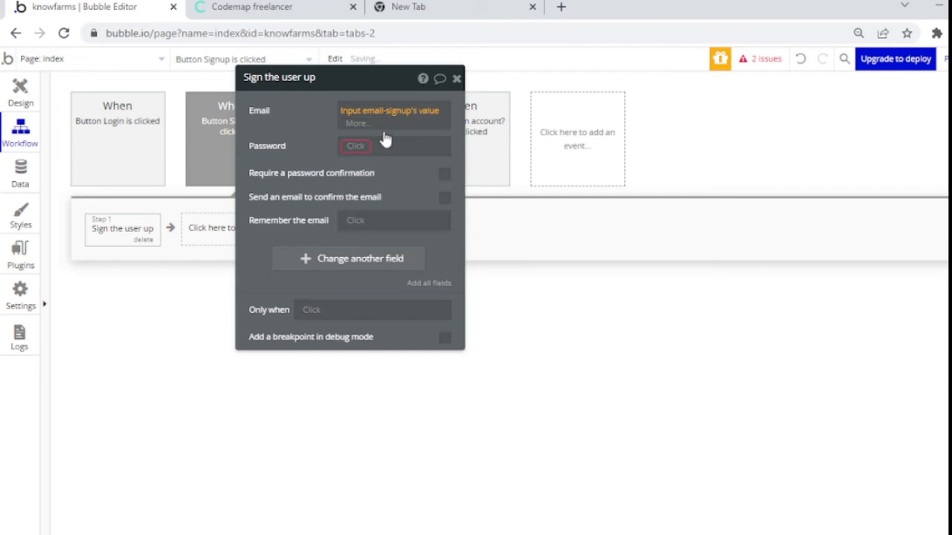
click(364, 148)
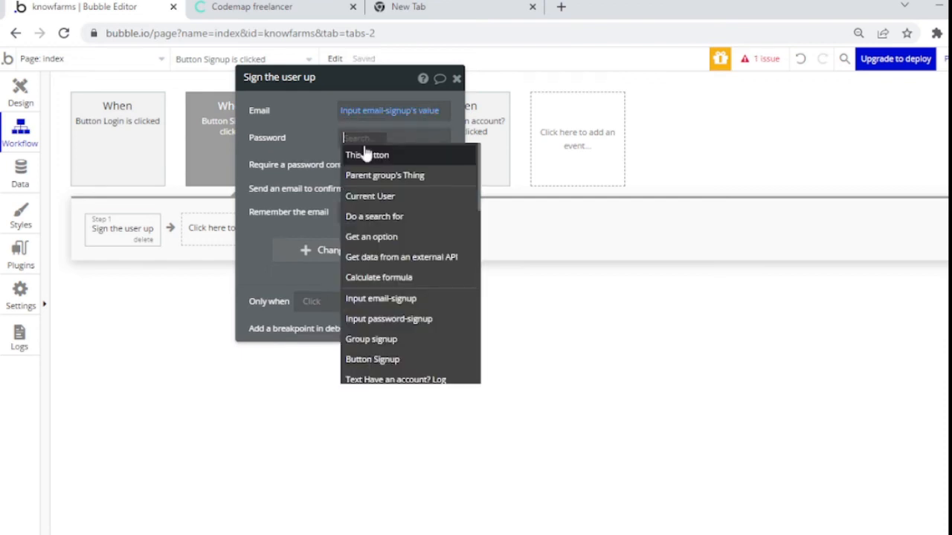
click(381, 318)
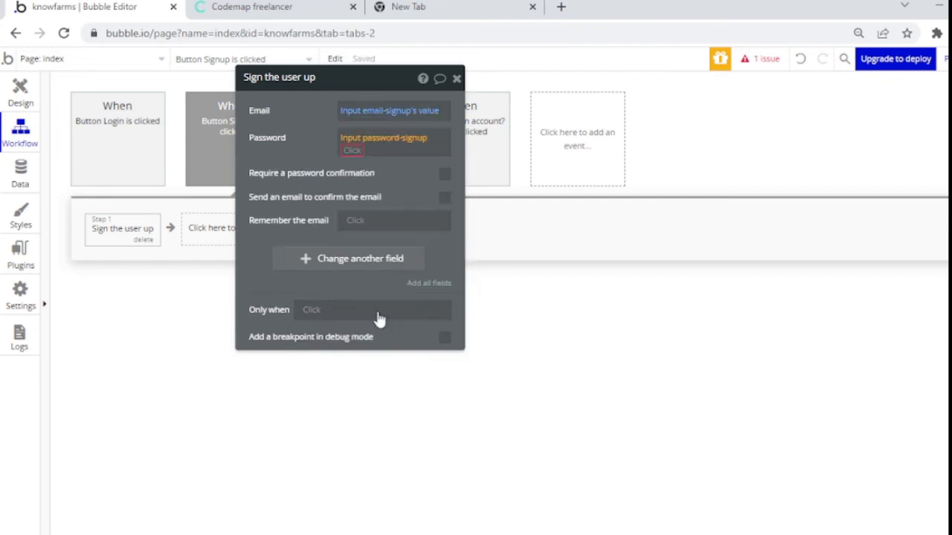
click(353, 152)
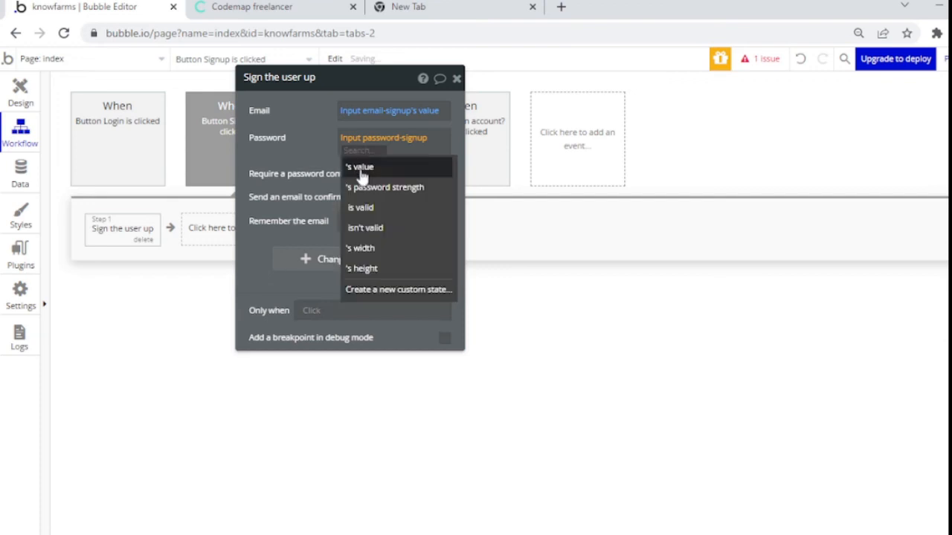
click(361, 168)
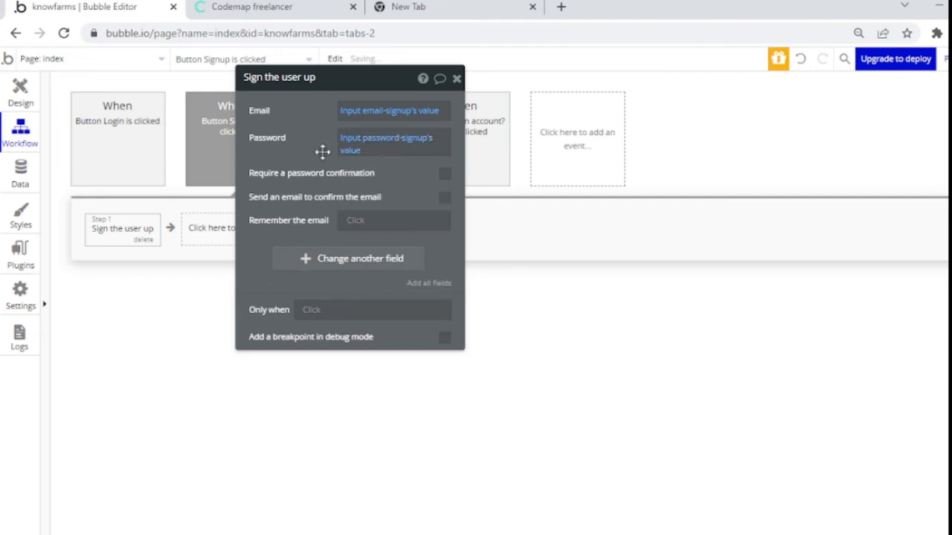
click(206, 235)
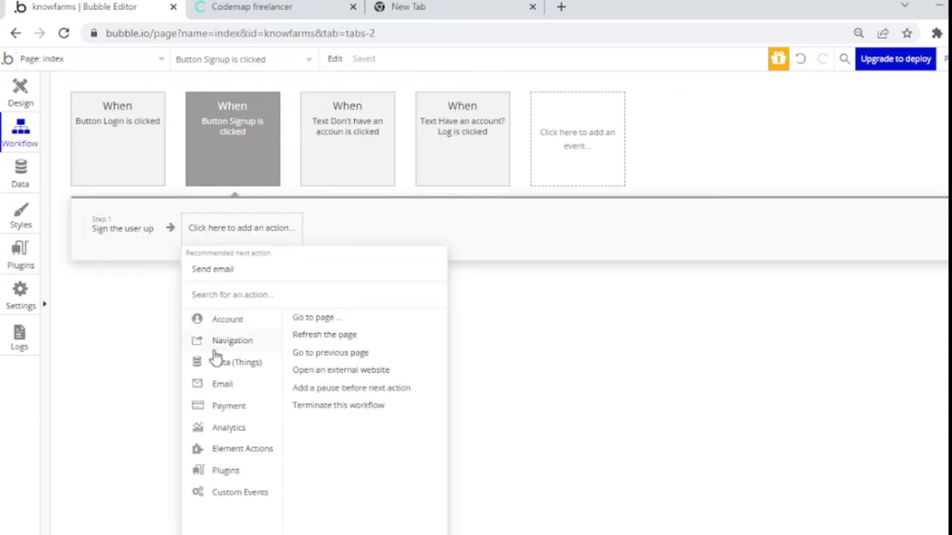
Step: Add a Go to page index step that sends parameter v = onboard
mouse_move(283, 346)
click(294, 320)
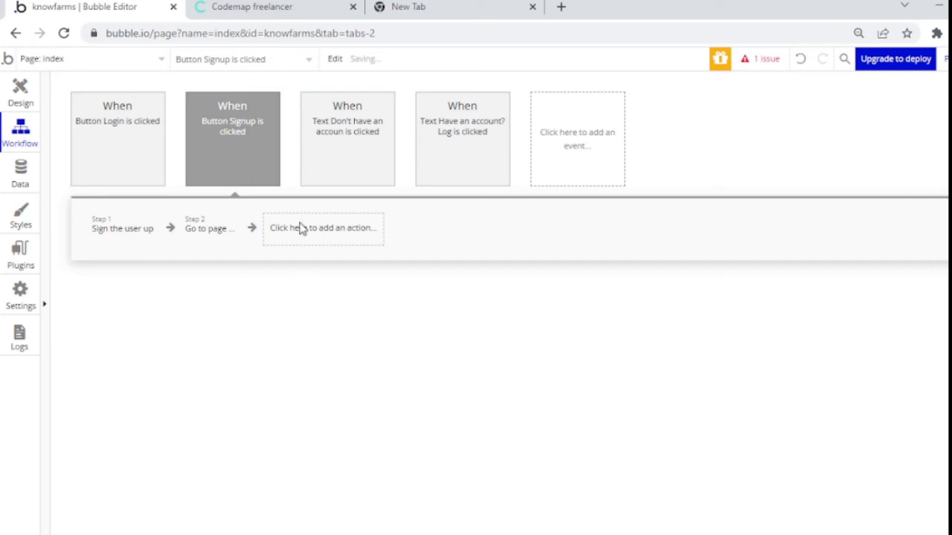
click(382, 117)
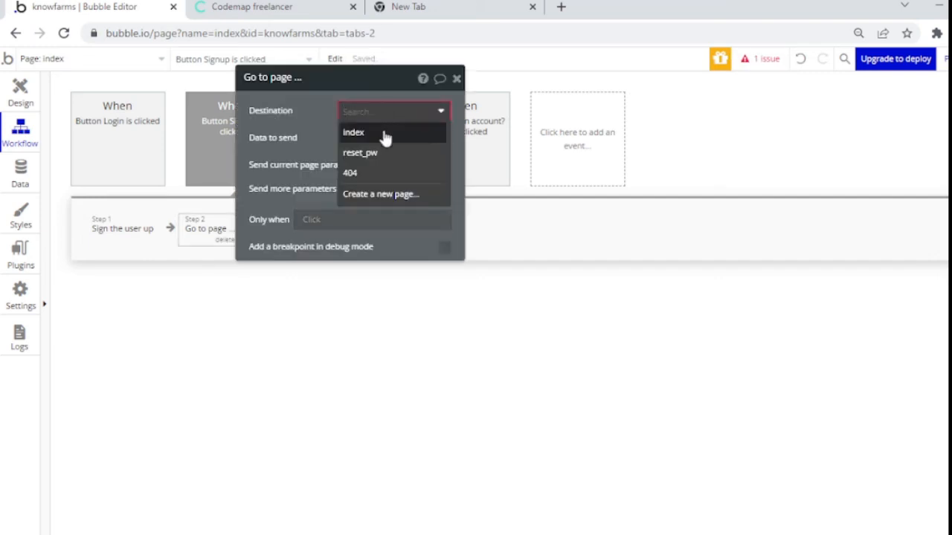
click(385, 134)
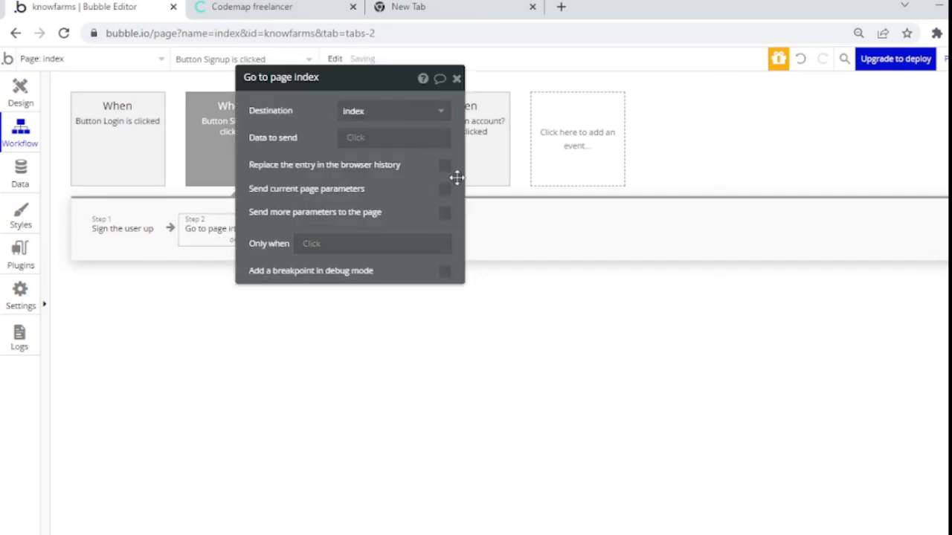
click(445, 214)
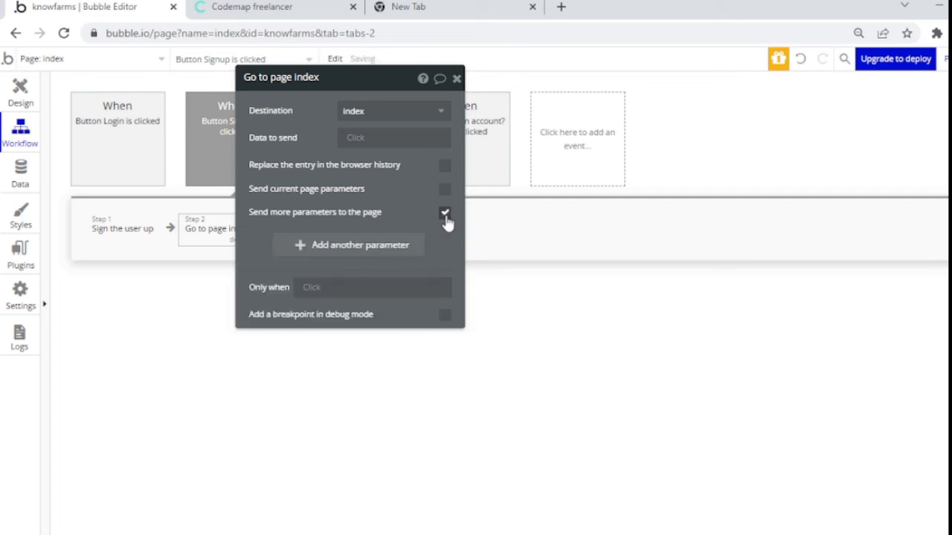
click(387, 253)
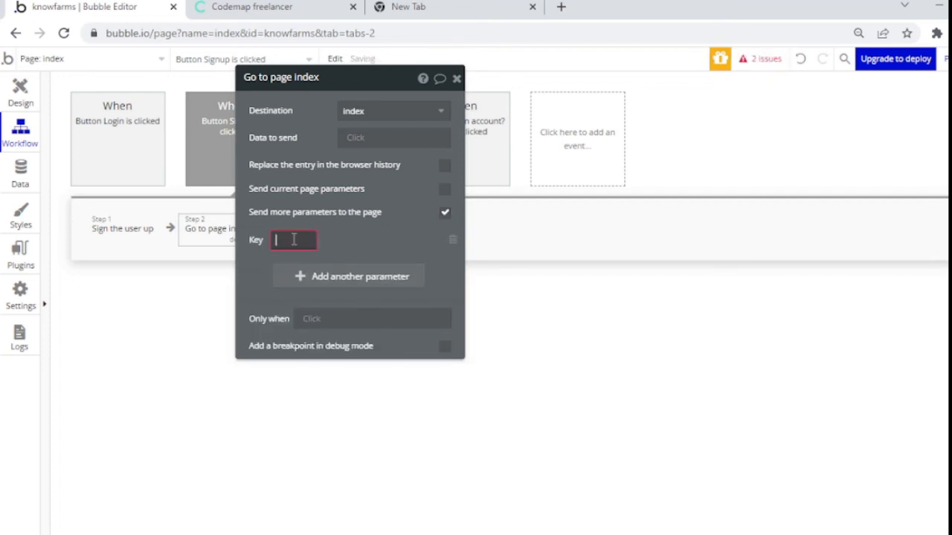
text(v)
click(409, 240)
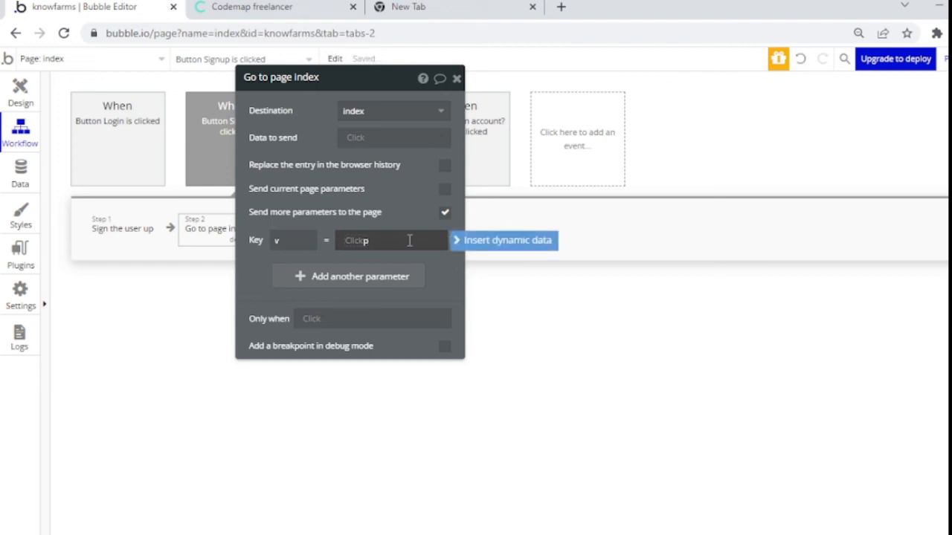
text(onboard)
click(441, 263)
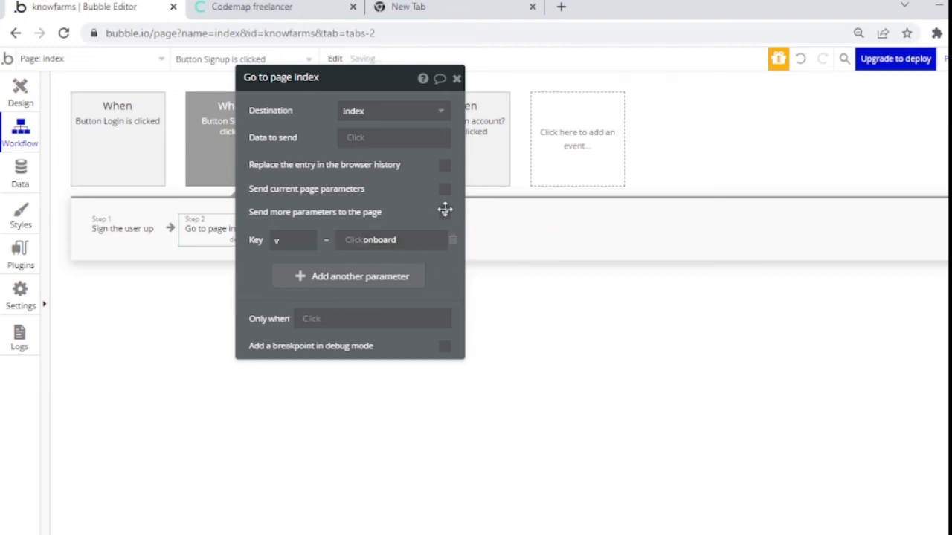
click(456, 78)
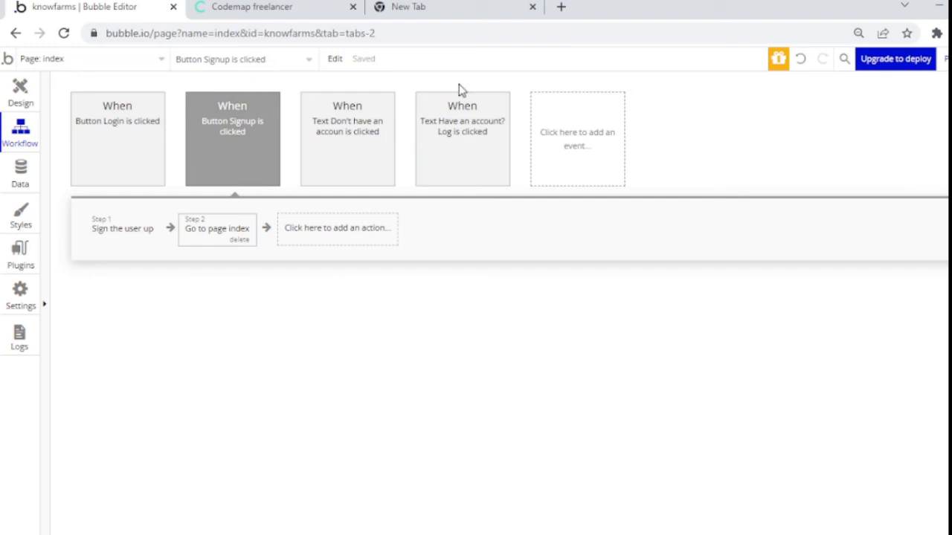
Step: Select the Proceed to marketplace button and start a new click workflow for it
click(15, 106)
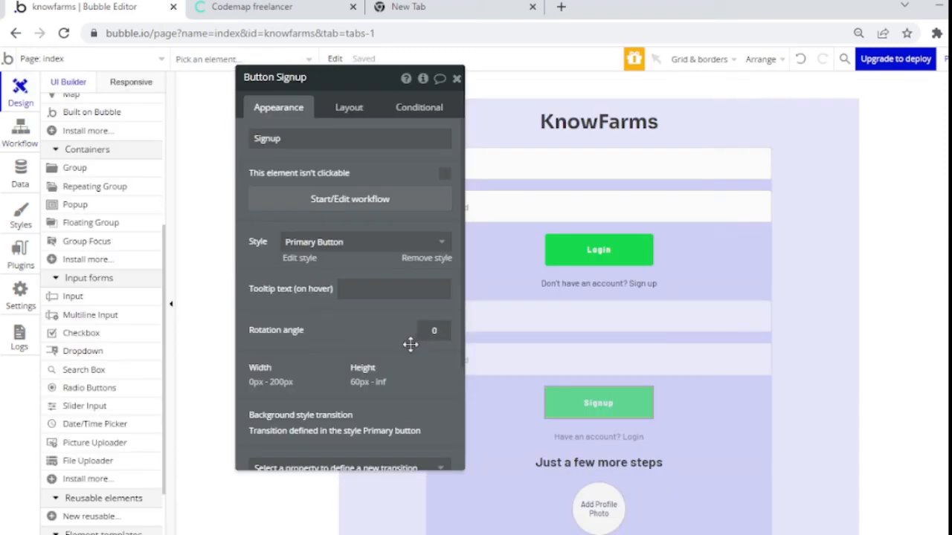
click(604, 394)
scroll(711, 183, down, 4)
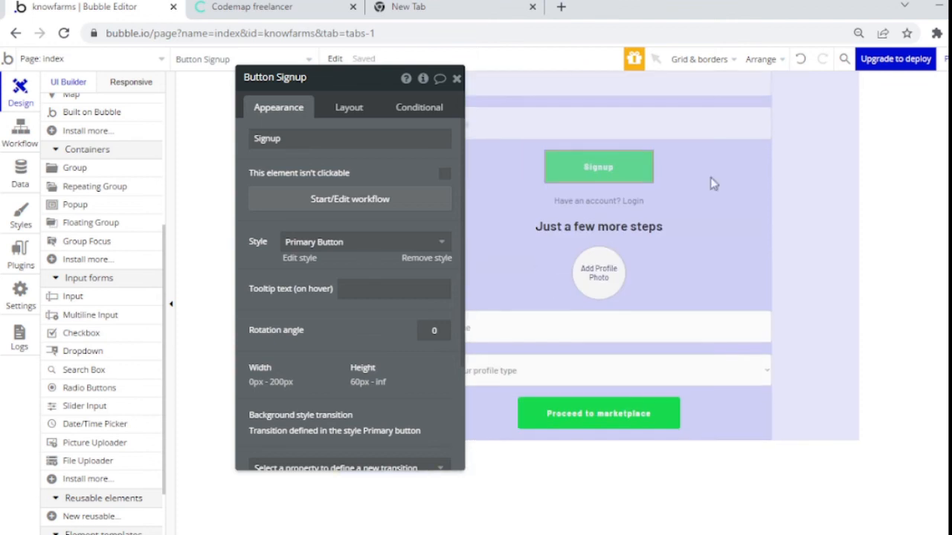
click(456, 78)
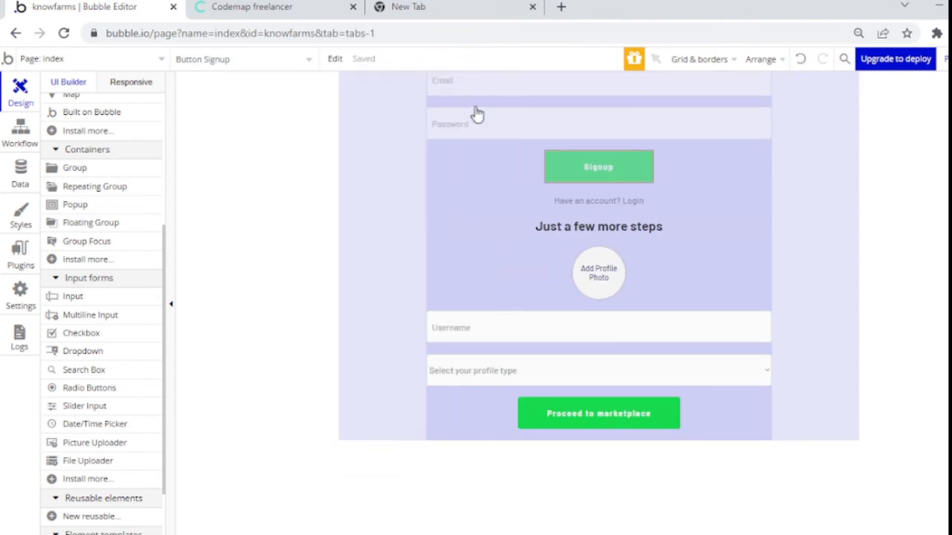
click(654, 427)
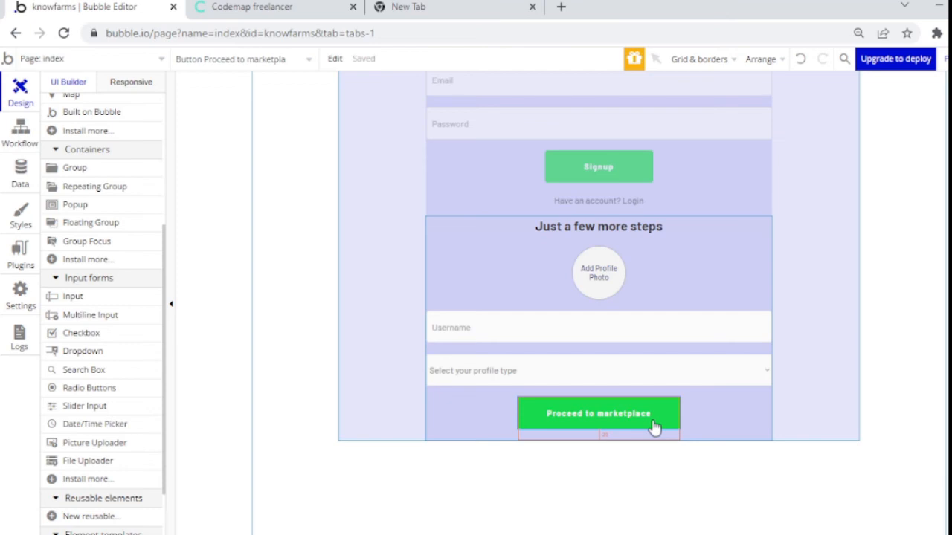
double_click(642, 421)
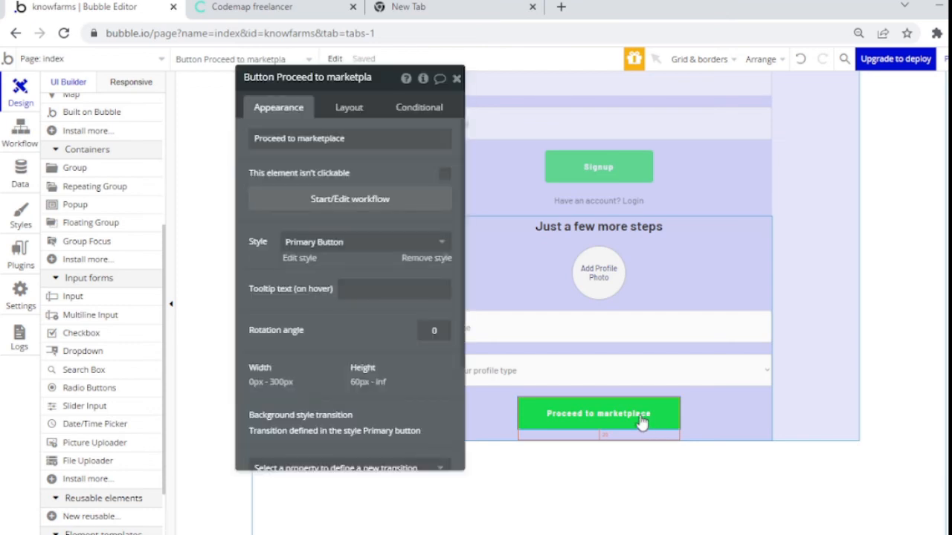
click(386, 207)
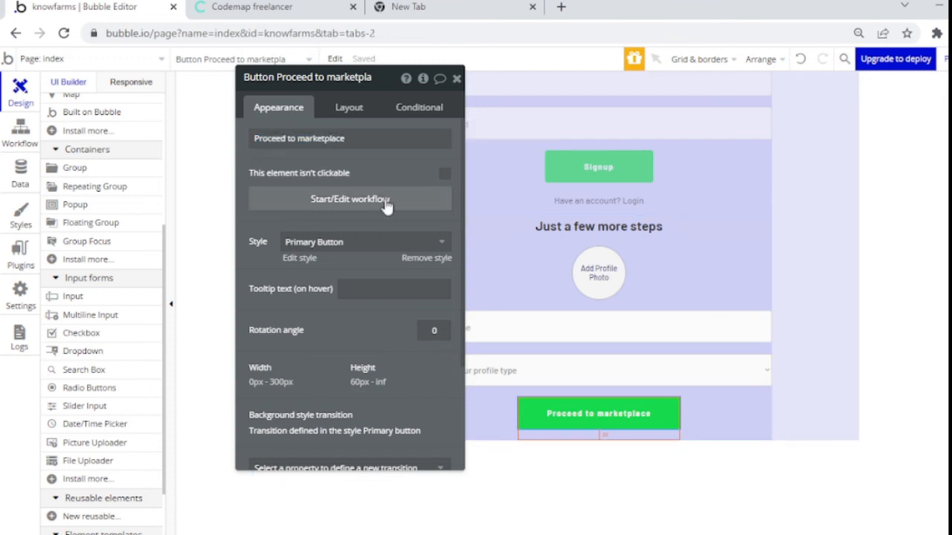
click(386, 206)
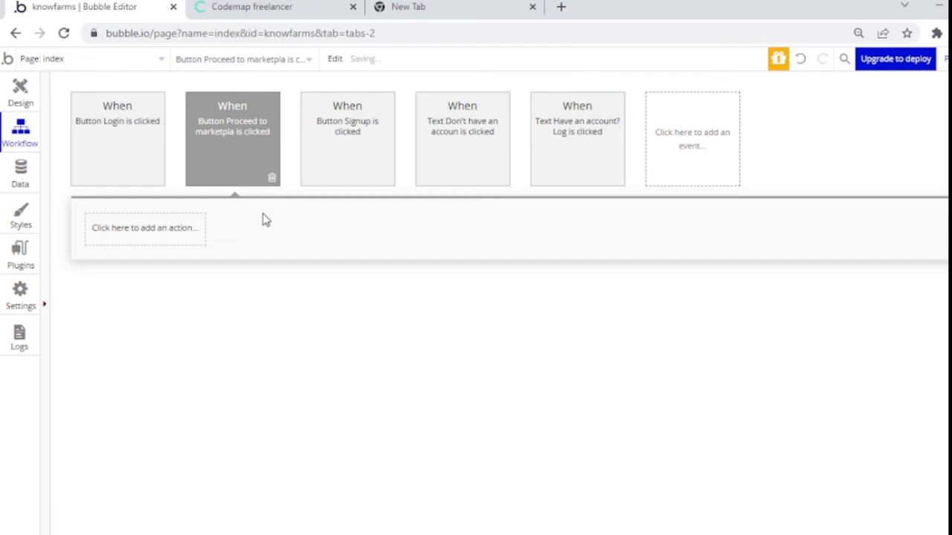
Step: Add a 'Make changes to current user' step with image set to the Add Profile Photo uploader's value
click(169, 236)
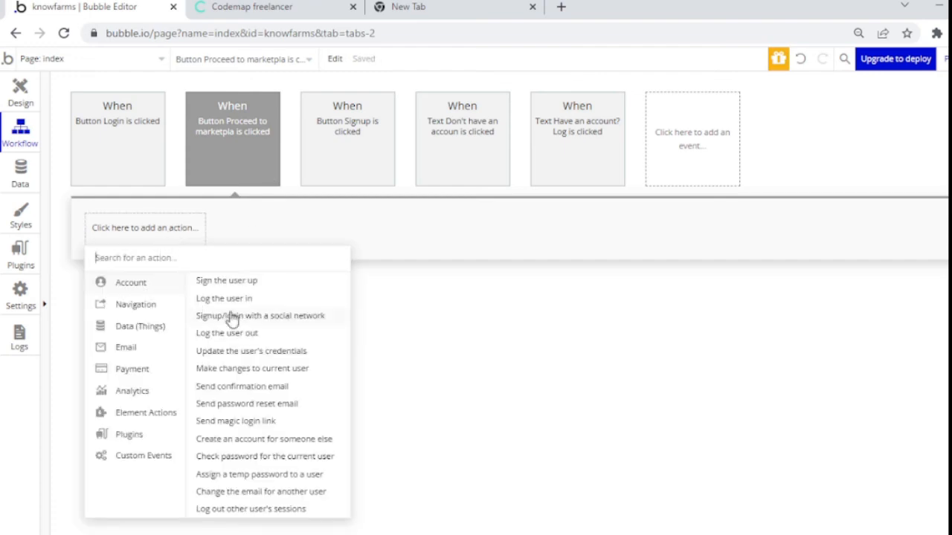
click(220, 375)
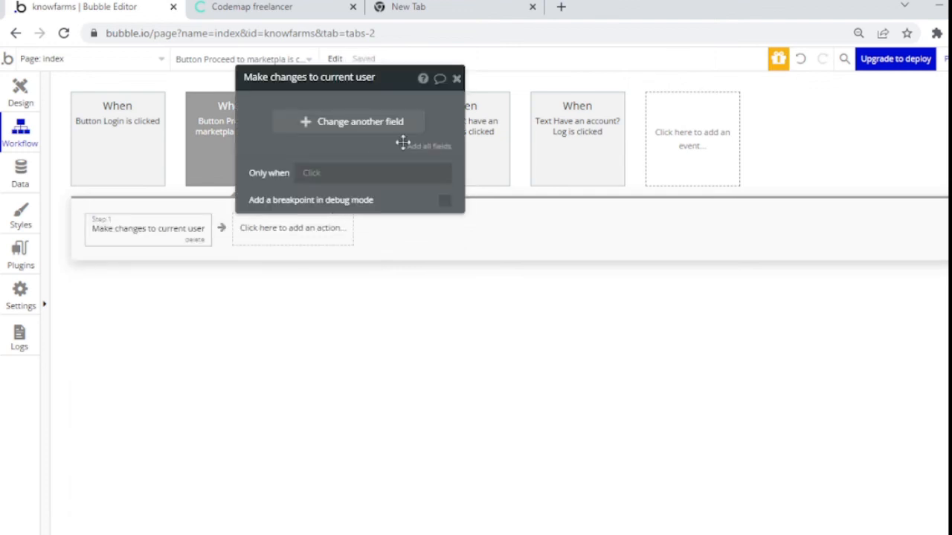
click(338, 124)
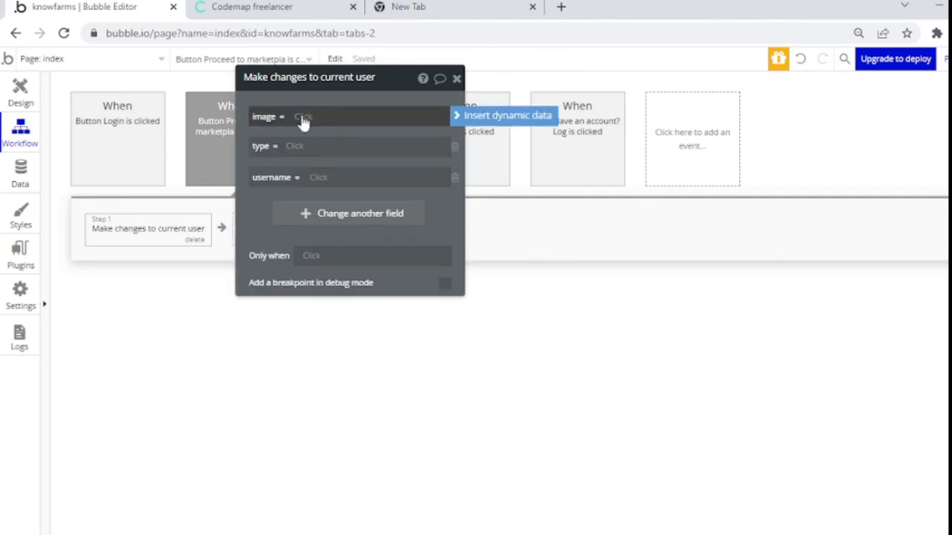
click(302, 119)
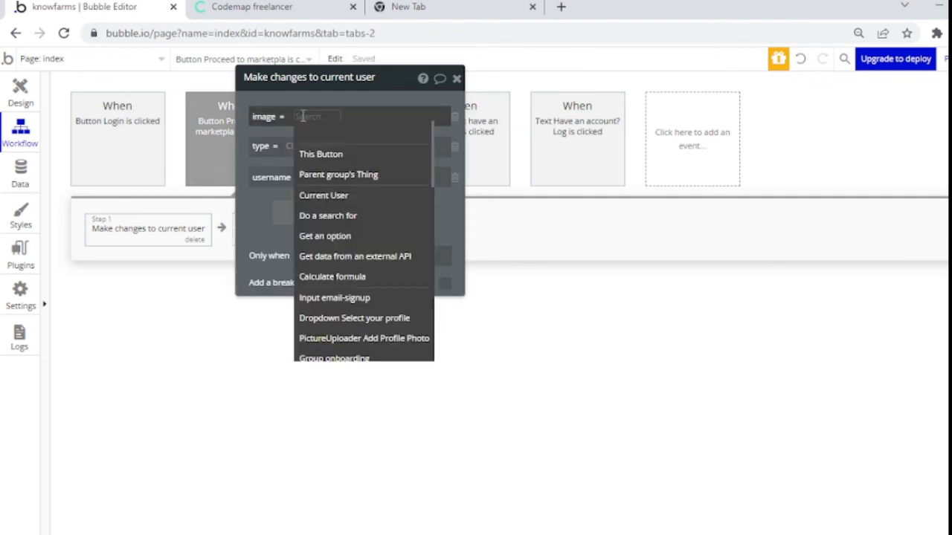
text(pic)
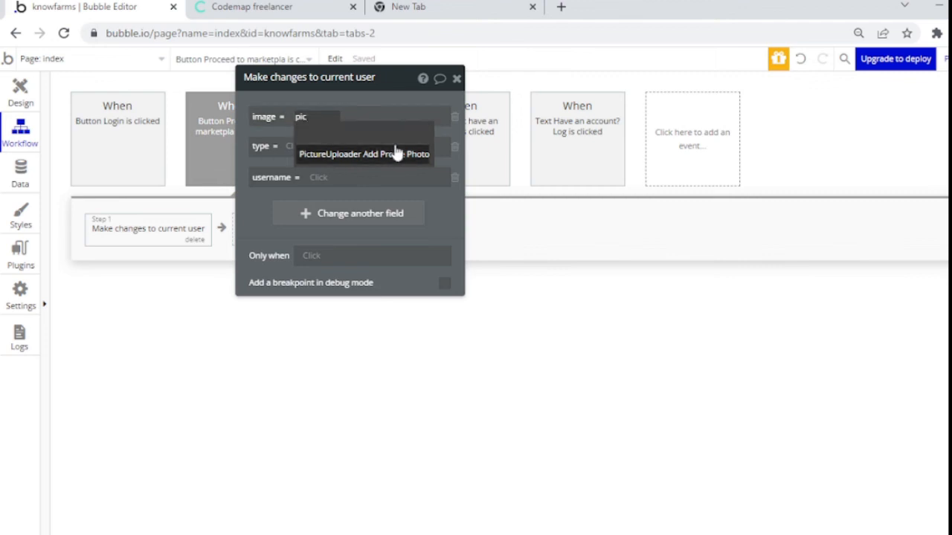
click(395, 154)
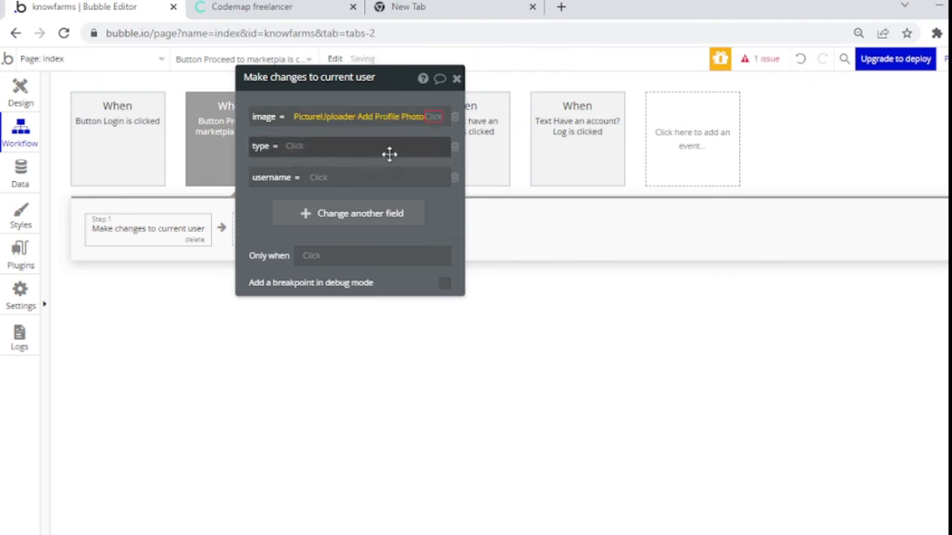
click(305, 148)
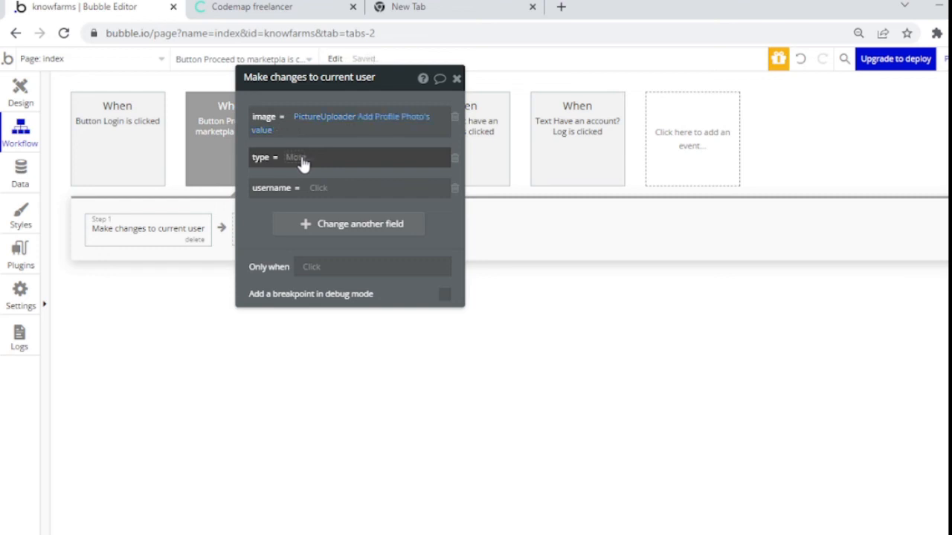
Step: Set the user's type to the Select your profile dropdown's value, leaving username unfinished
click(301, 158)
text(drop)
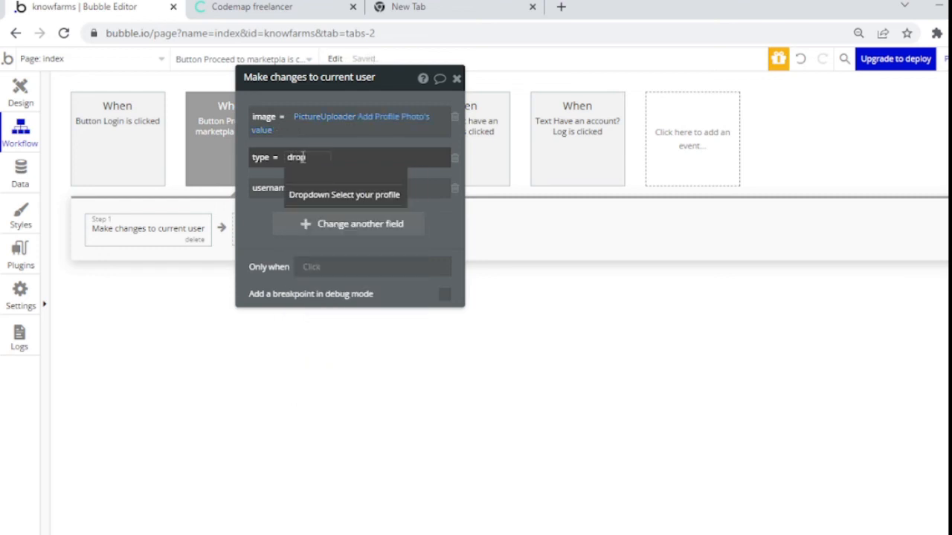
click(338, 197)
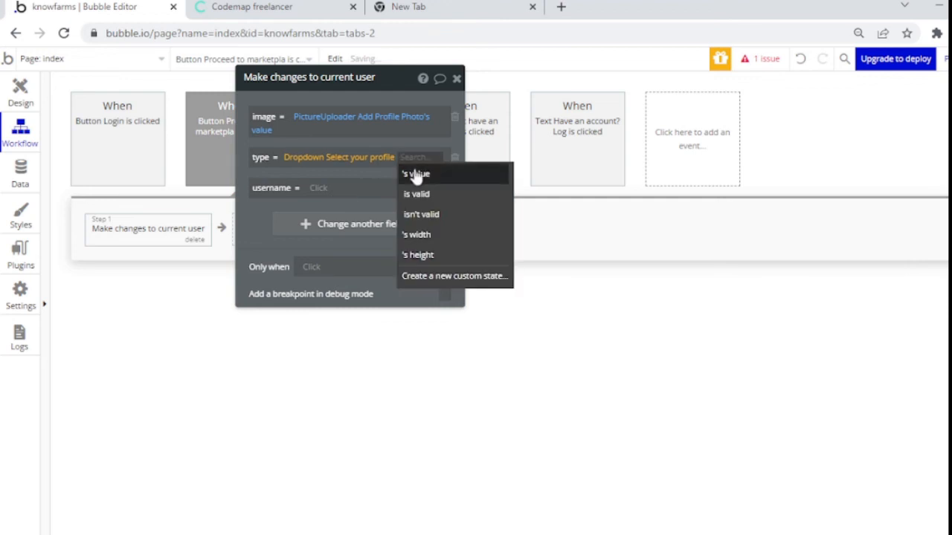
click(416, 176)
click(320, 198)
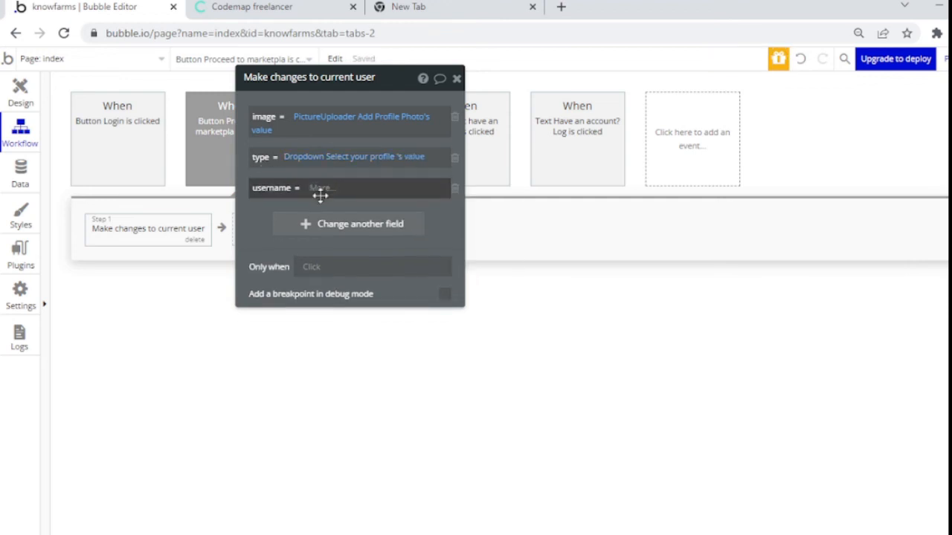
text(inp)
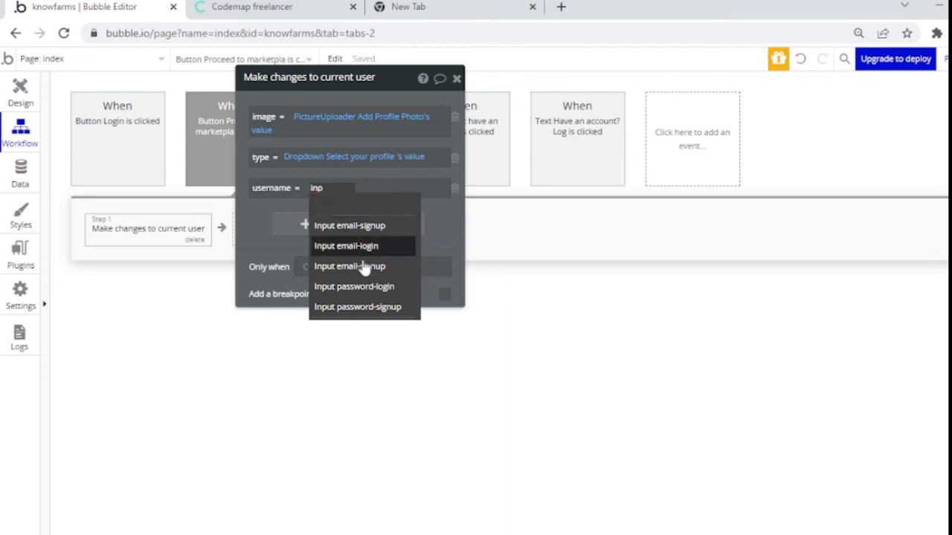
click(27, 94)
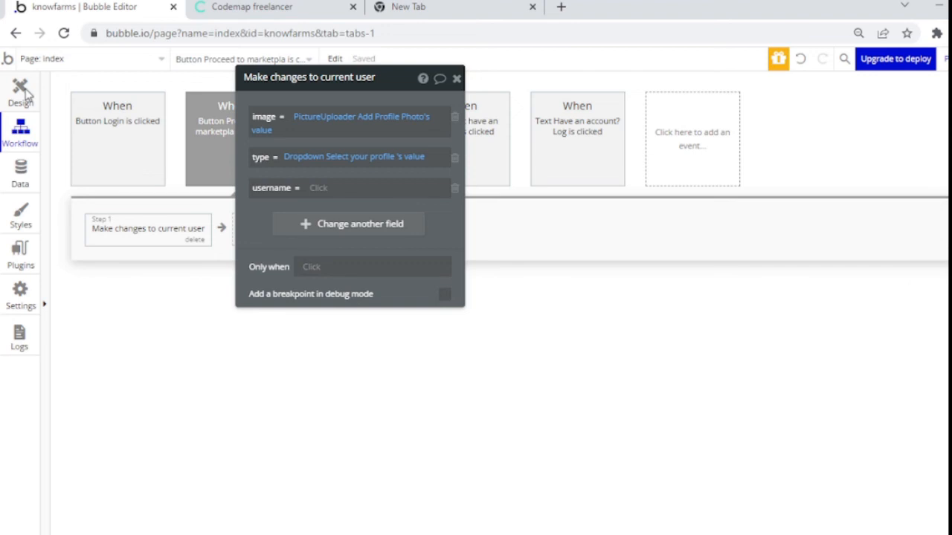
Step: Rename the onboarding Username input element to 'Input username'
click(27, 91)
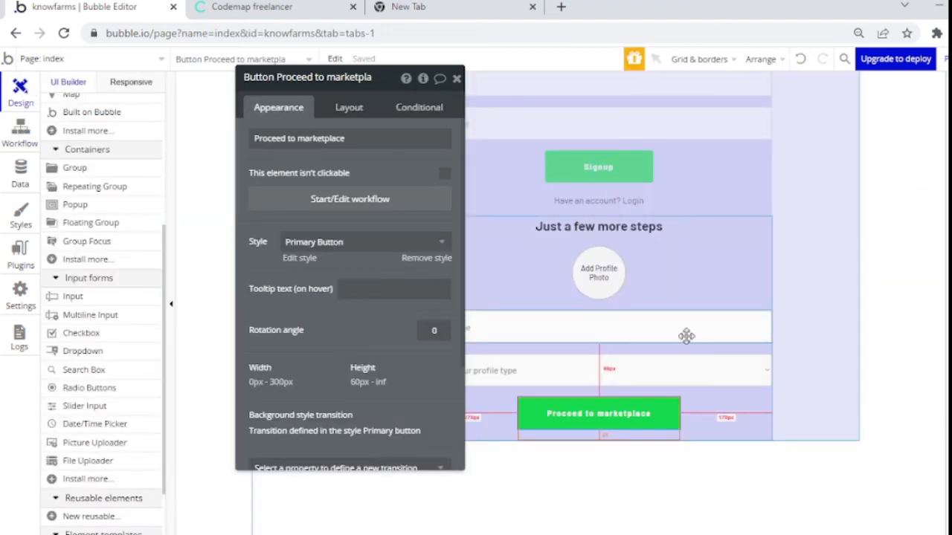
click(647, 320)
click(310, 79)
key(BackSpace)
key(BackSpace)
key(BackSpace)
key(BackSpace)
key(BackSpace)
key(BackSpace)
text(usernam)
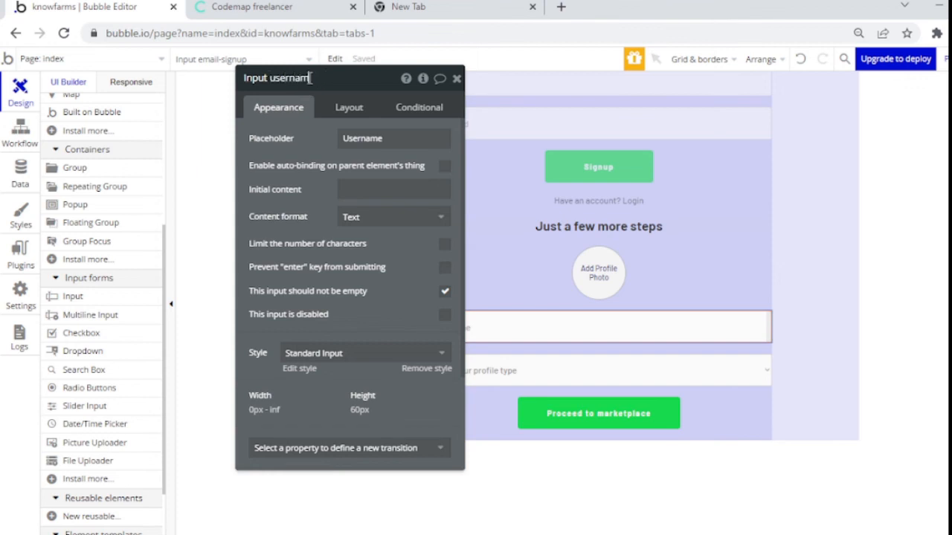
text(e)
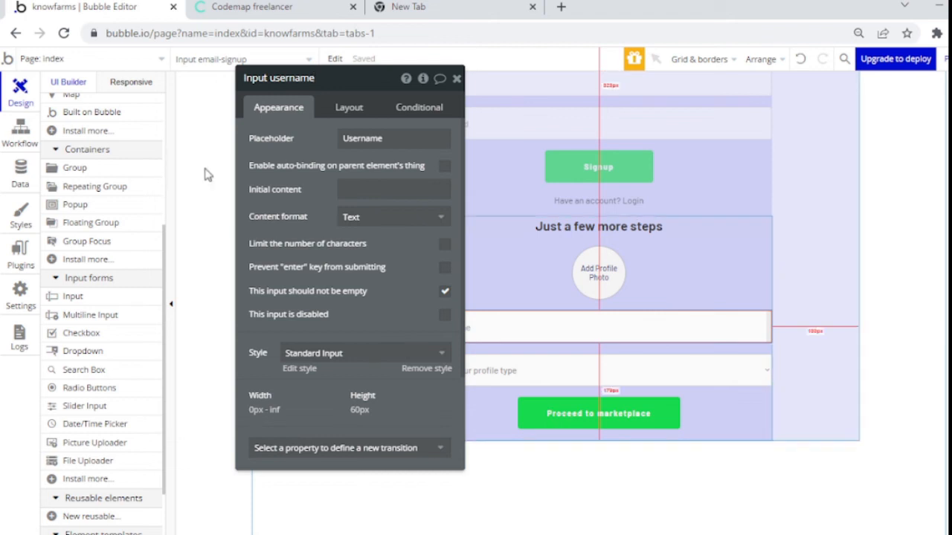
Step: Set the current user's username to Input username's value in the workflow step
click(27, 134)
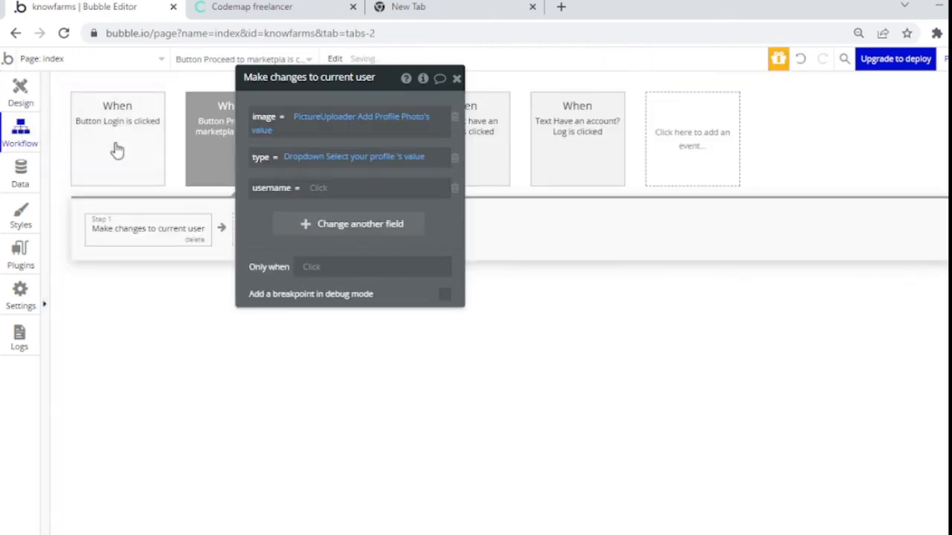
click(318, 189)
text(input)
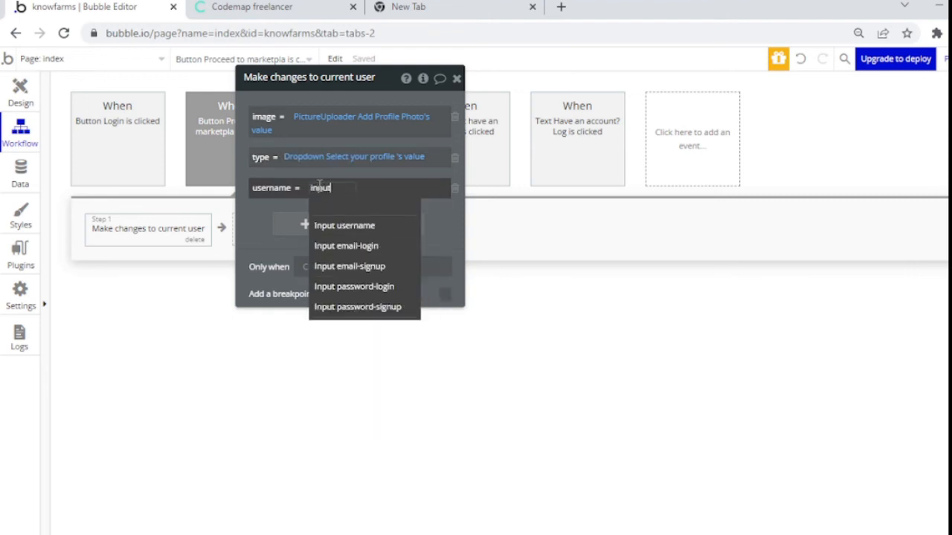
click(362, 233)
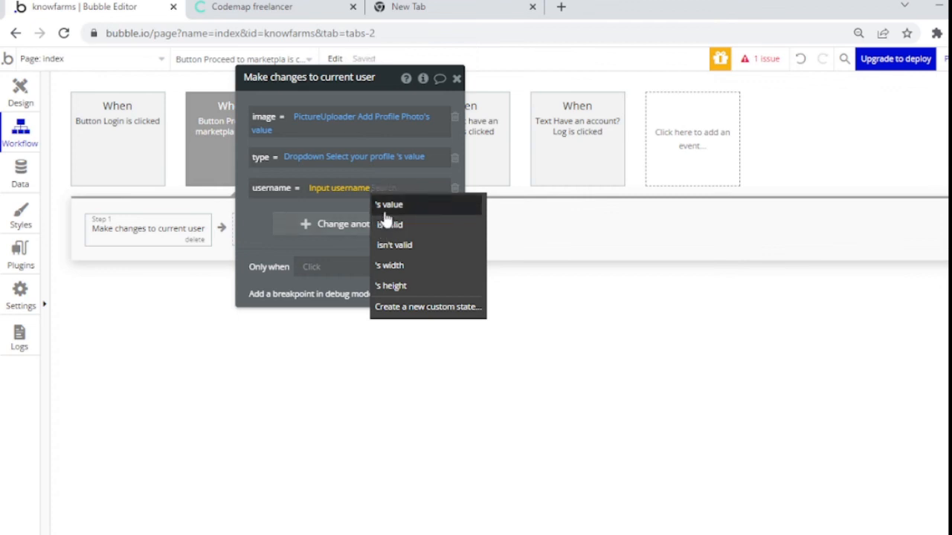
click(385, 211)
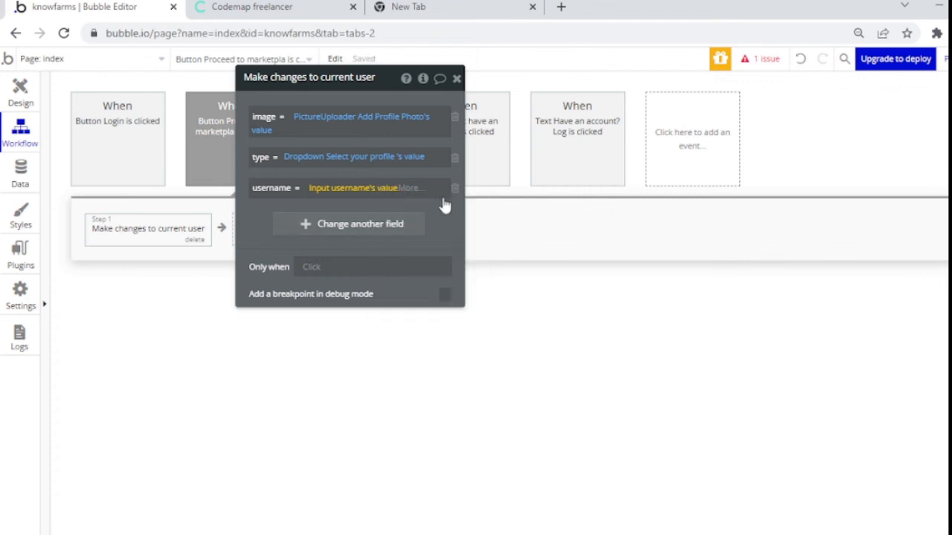
click(456, 78)
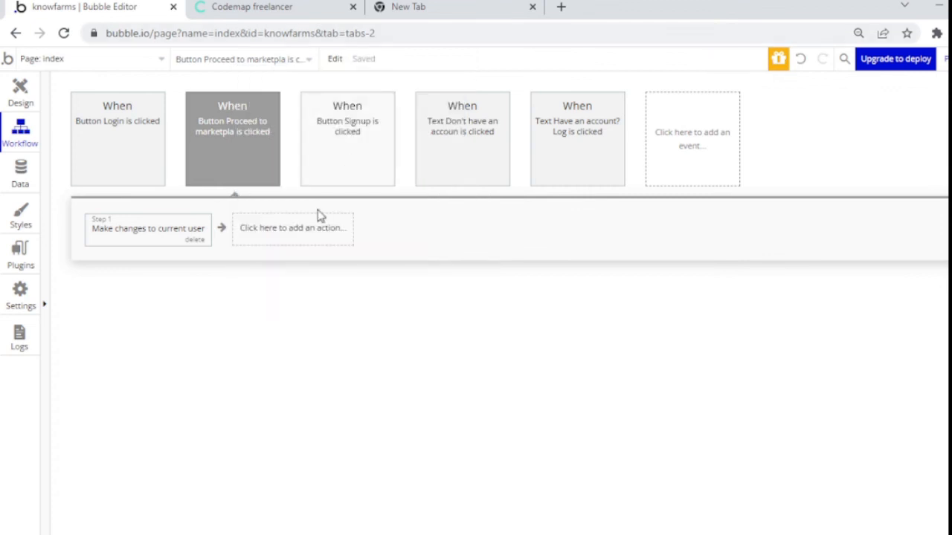
Step: Add a Go to page step, creating a new 'marketplace' page as its destination
click(293, 242)
mouse_move(302, 304)
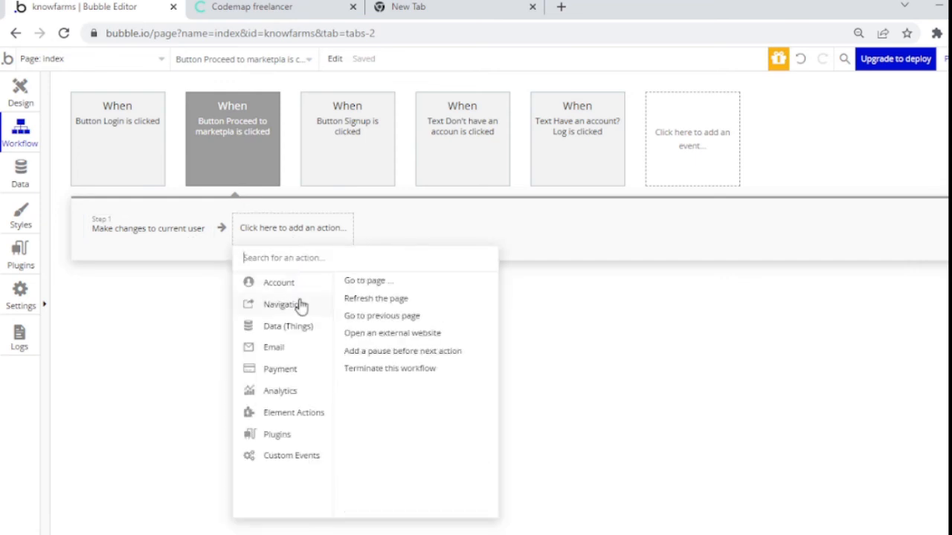
click(364, 280)
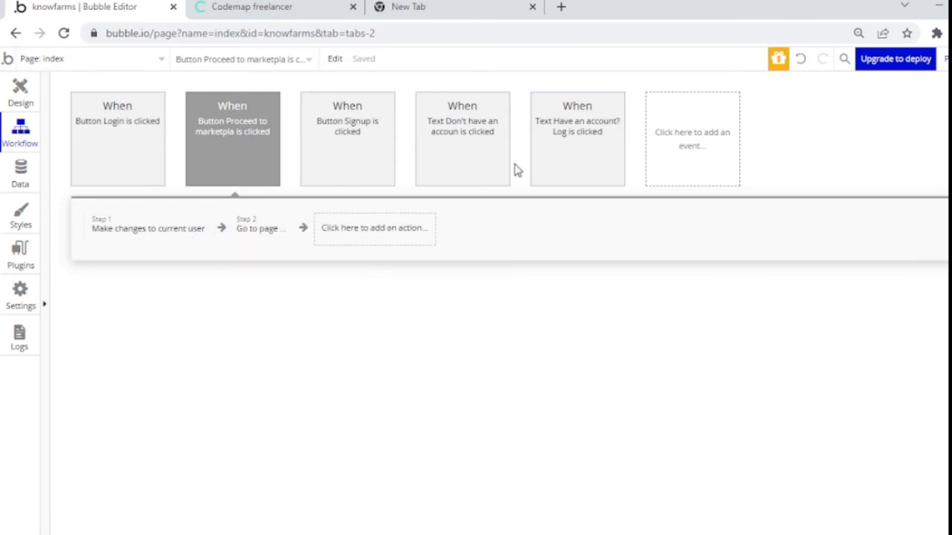
click(416, 111)
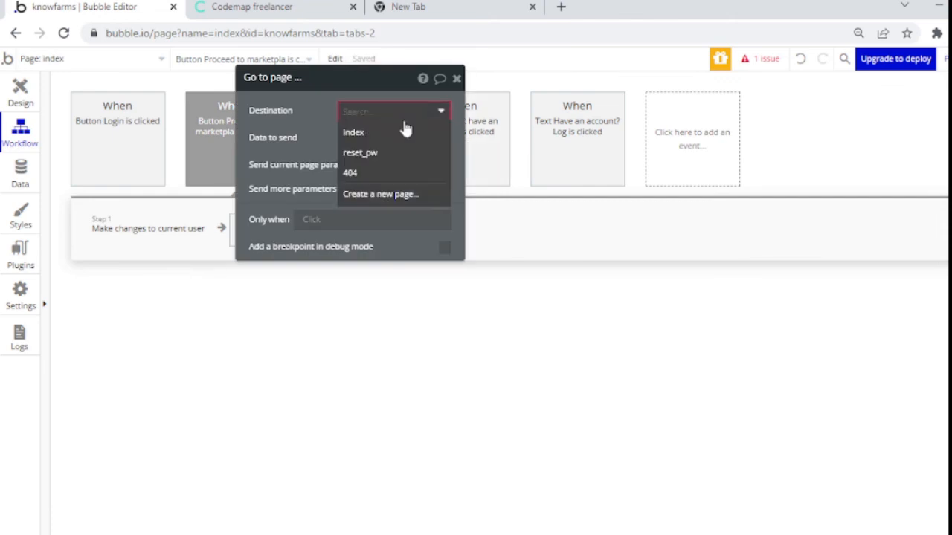
click(380, 194)
text(m)
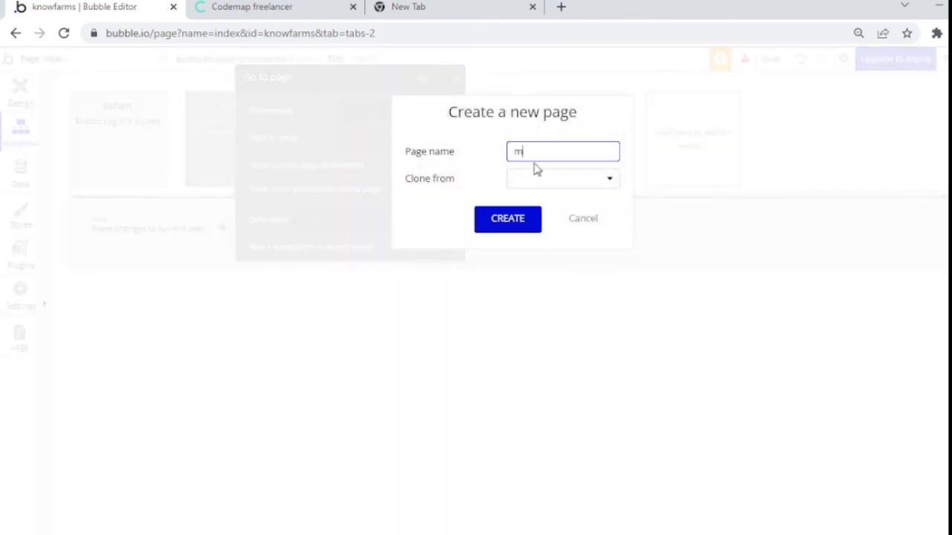
text(arketplace)
click(523, 219)
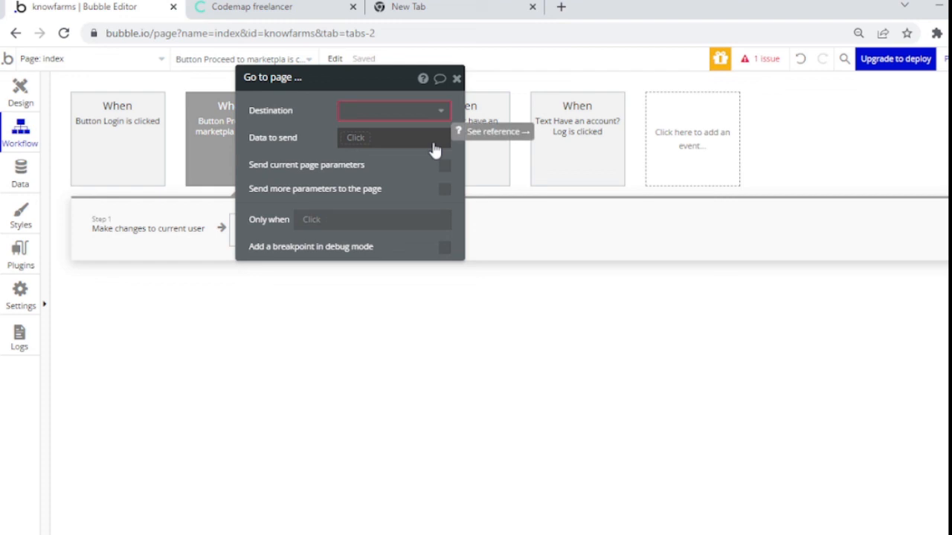
click(416, 115)
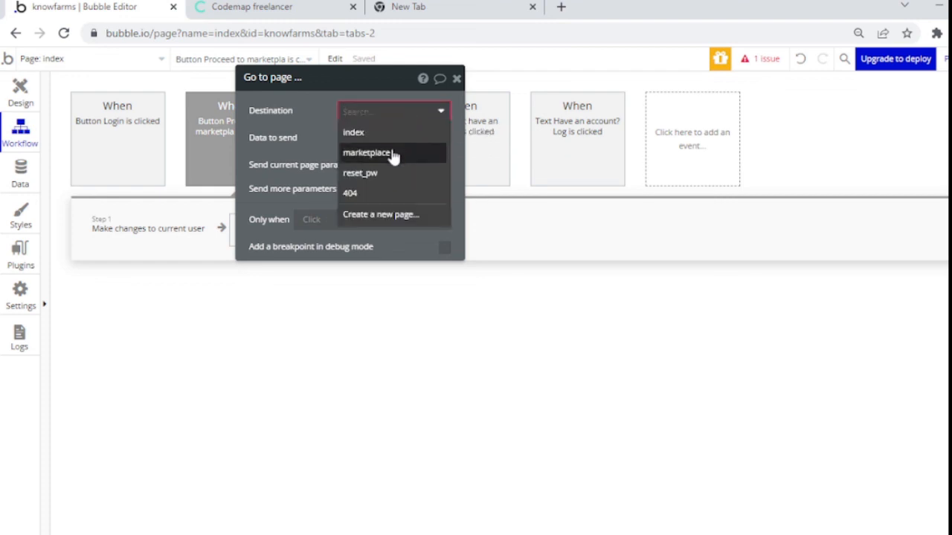
click(392, 154)
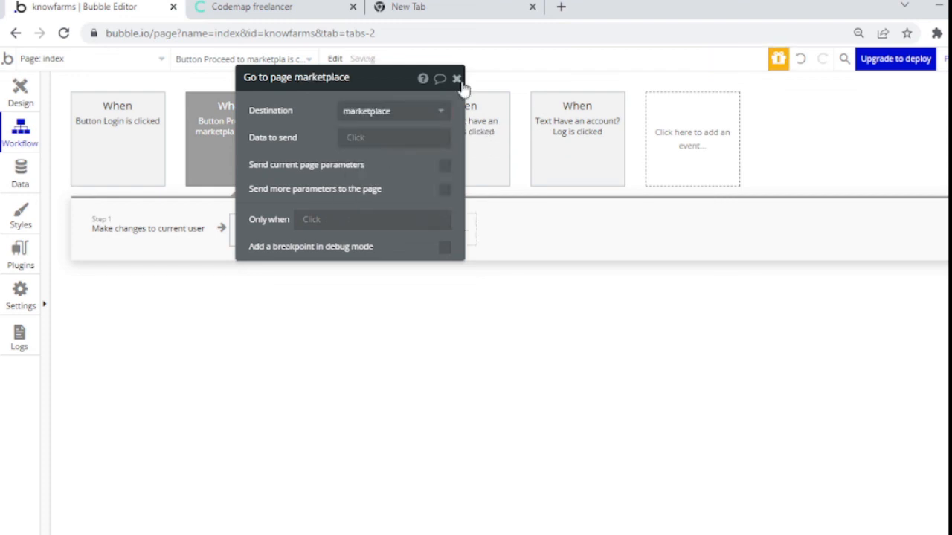
Step: Add a Go to page marketplace step after the log-in action in the Login button's workflow
click(455, 78)
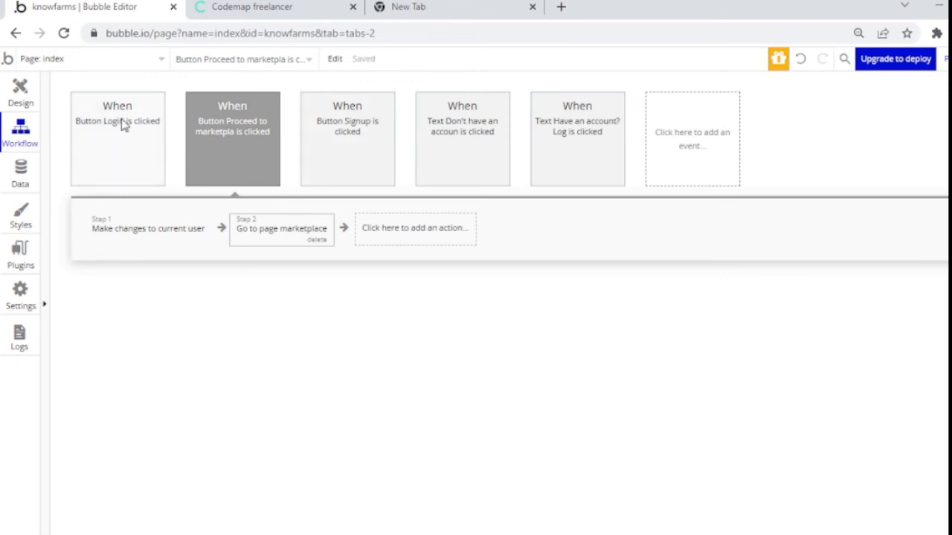
click(123, 123)
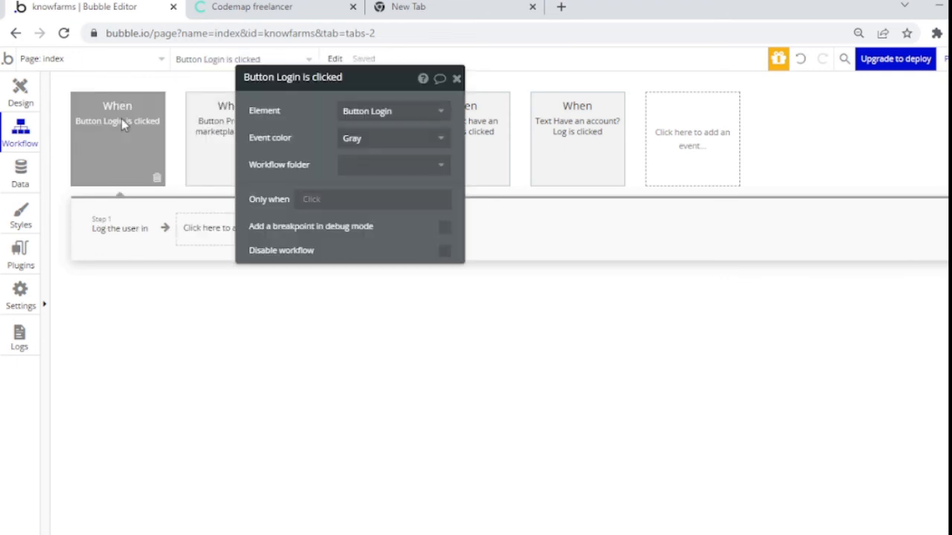
click(204, 235)
click(201, 237)
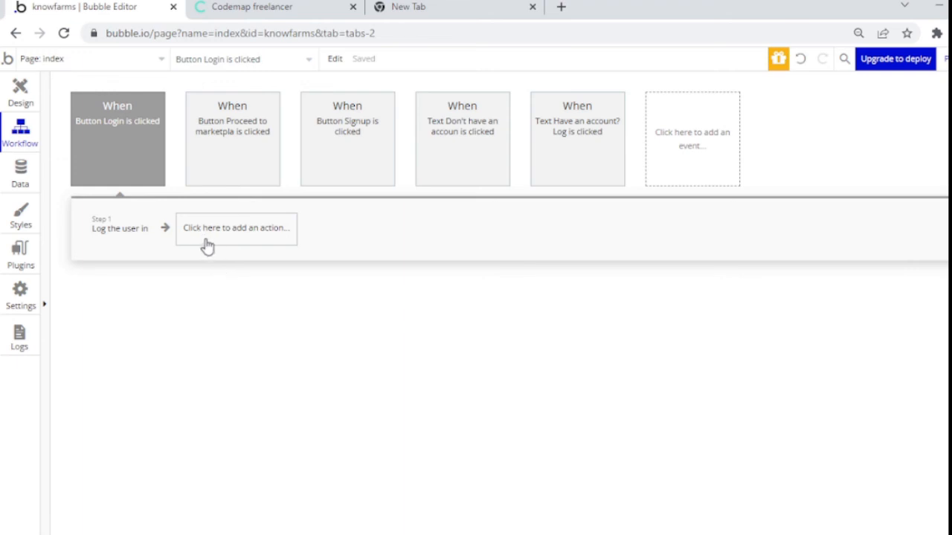
click(221, 238)
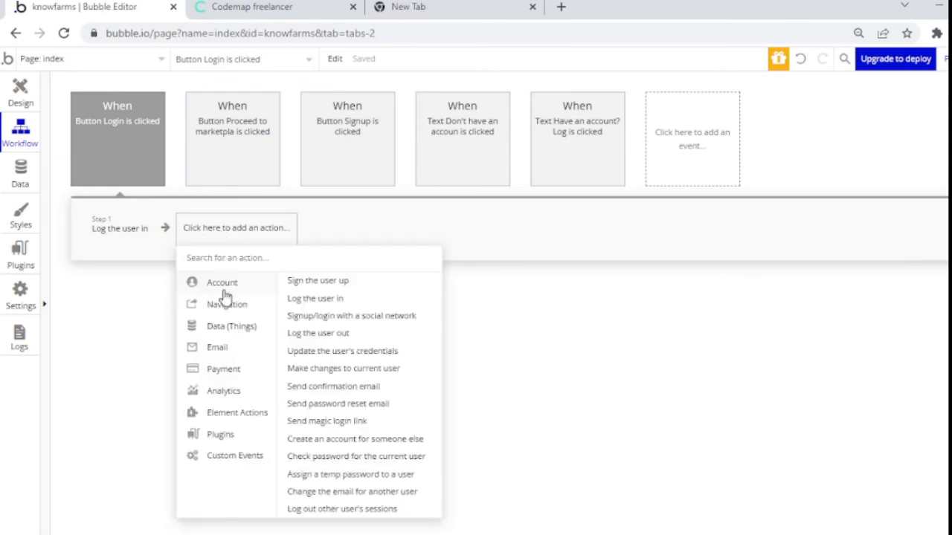
mouse_move(225, 308)
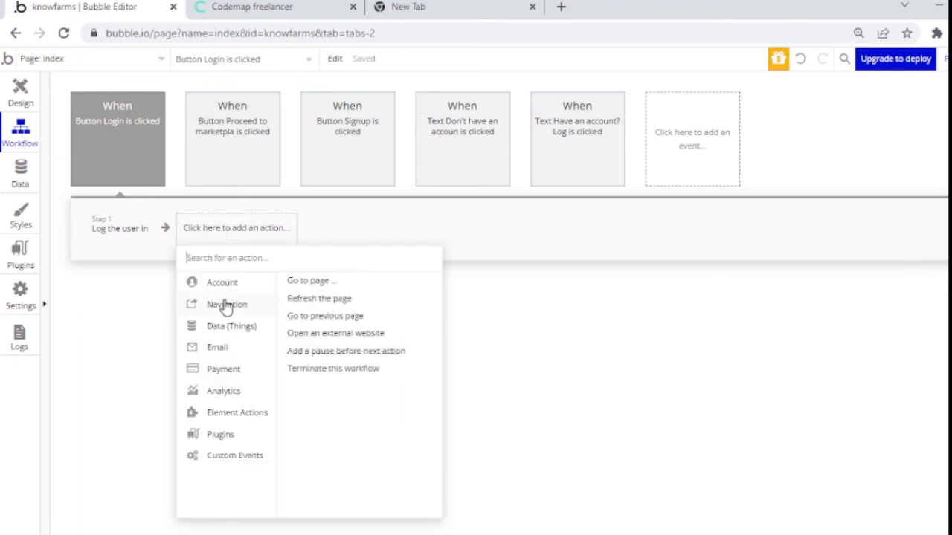
click(290, 283)
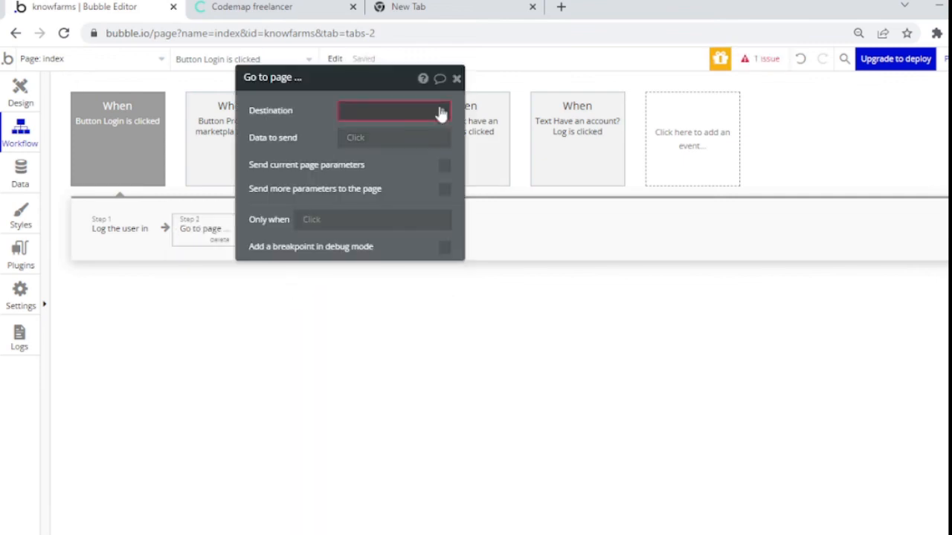
click(440, 111)
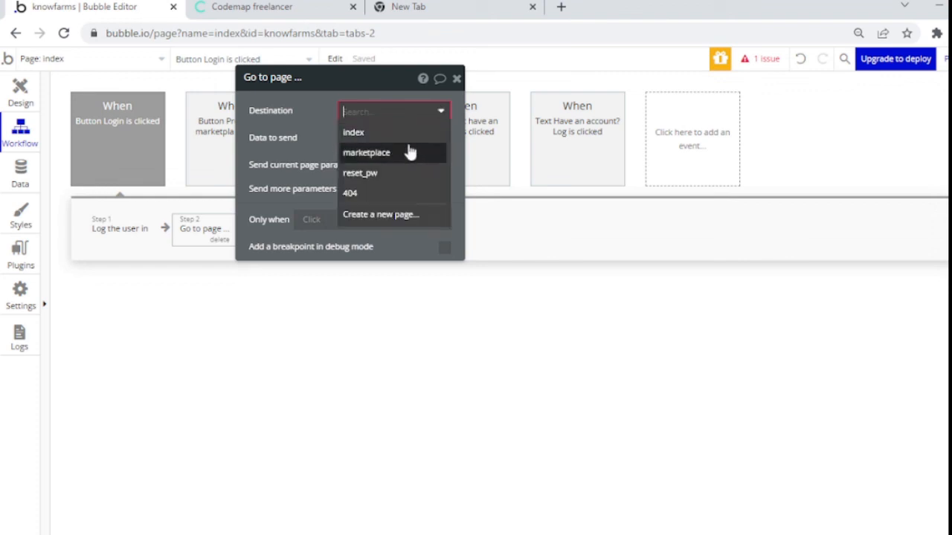
click(409, 151)
click(43, 100)
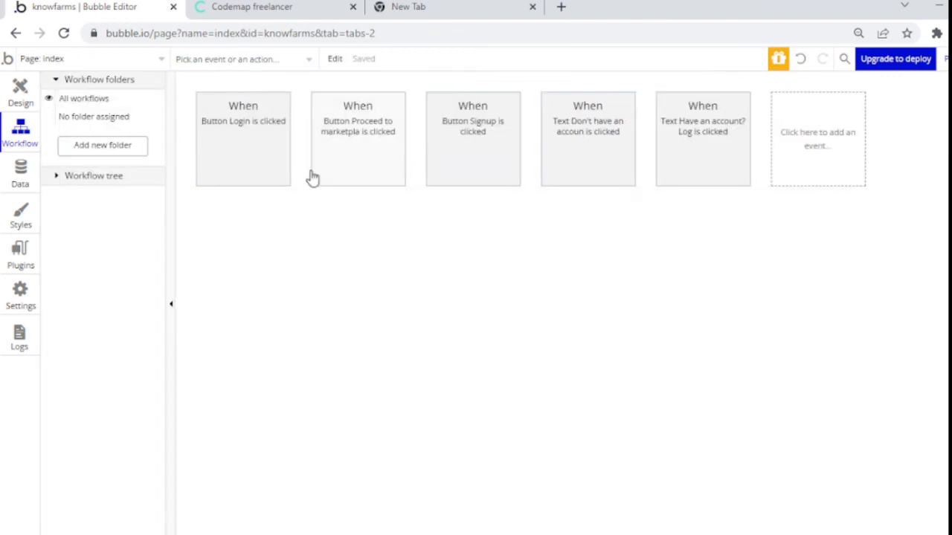
Step: Copy the 'Just a few more steps' heading and switch to editing the marketplace page
click(20, 91)
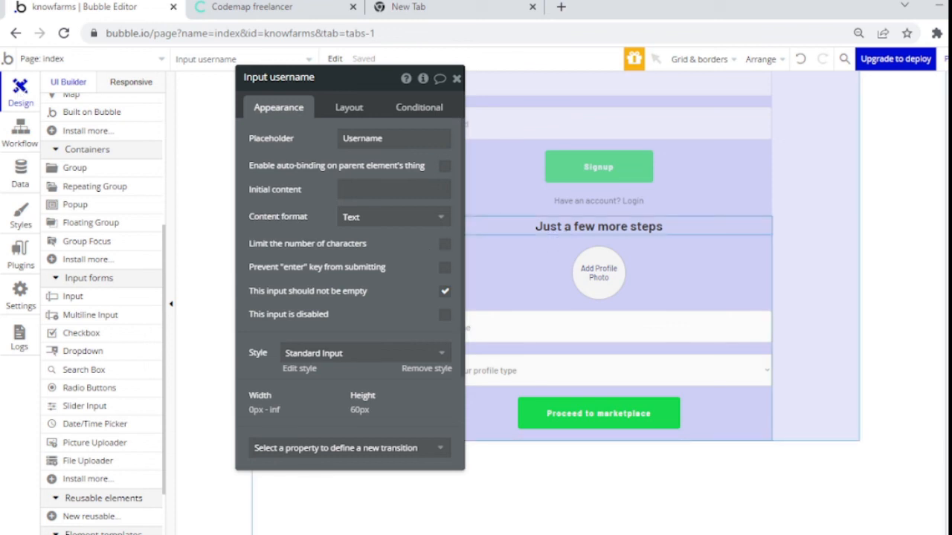
click(723, 223)
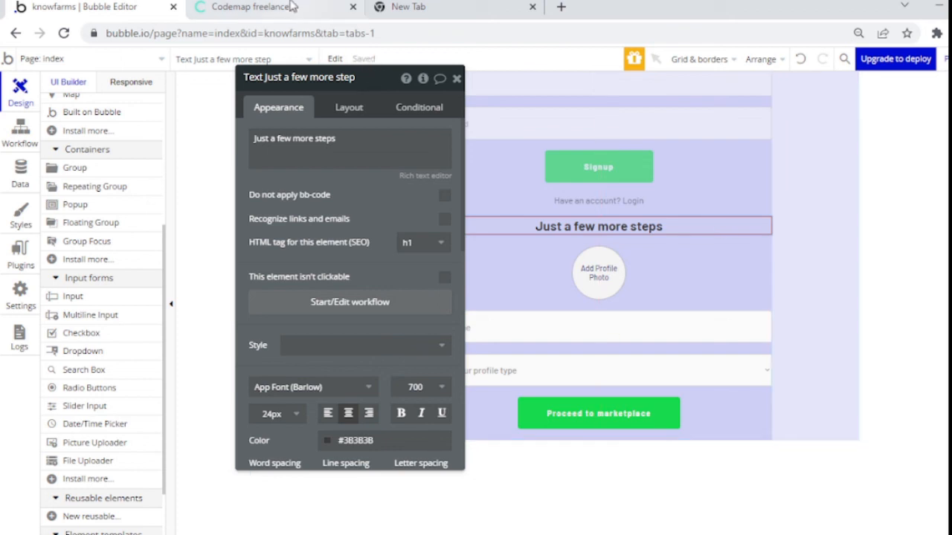
click(149, 63)
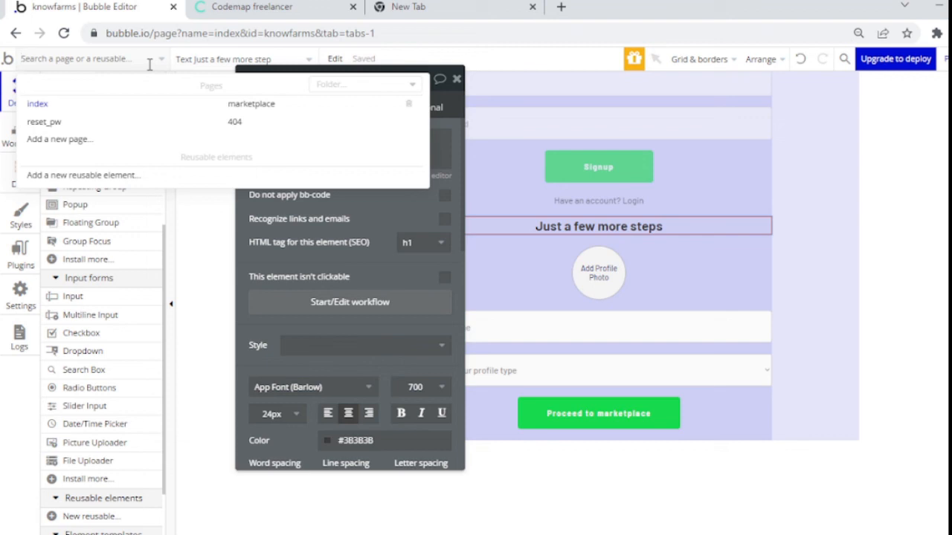
click(247, 104)
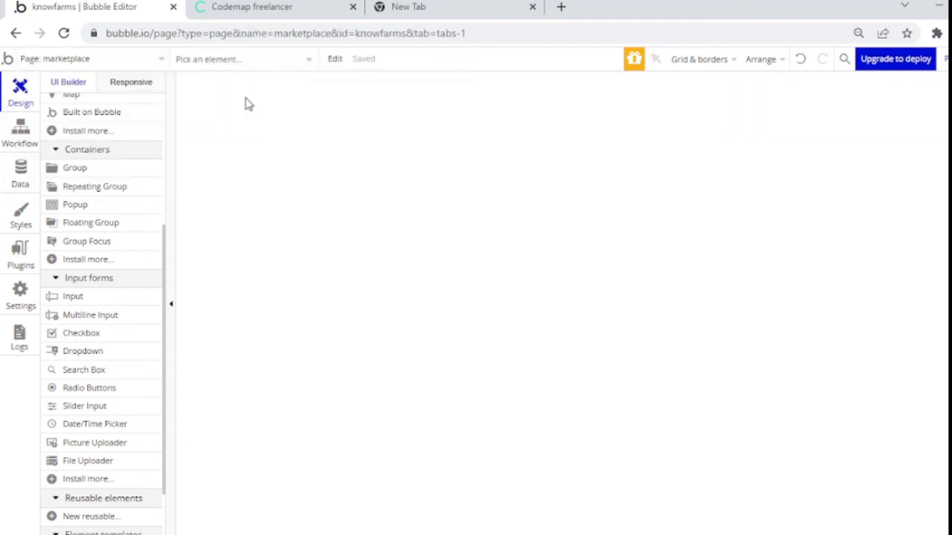
double_click(439, 205)
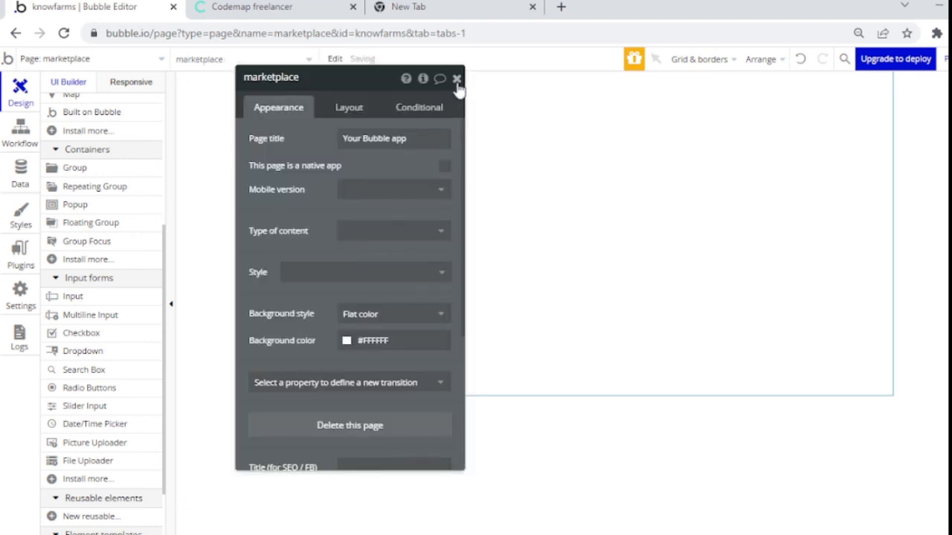
double_click(456, 79)
Step: Change the pasted heading's text to 'Marketplace'
click(455, 81)
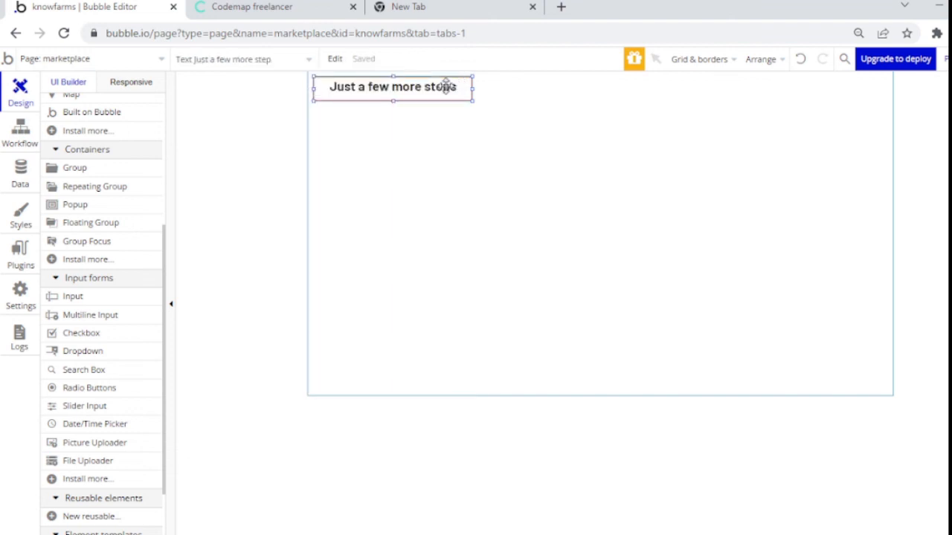
double_click(446, 86)
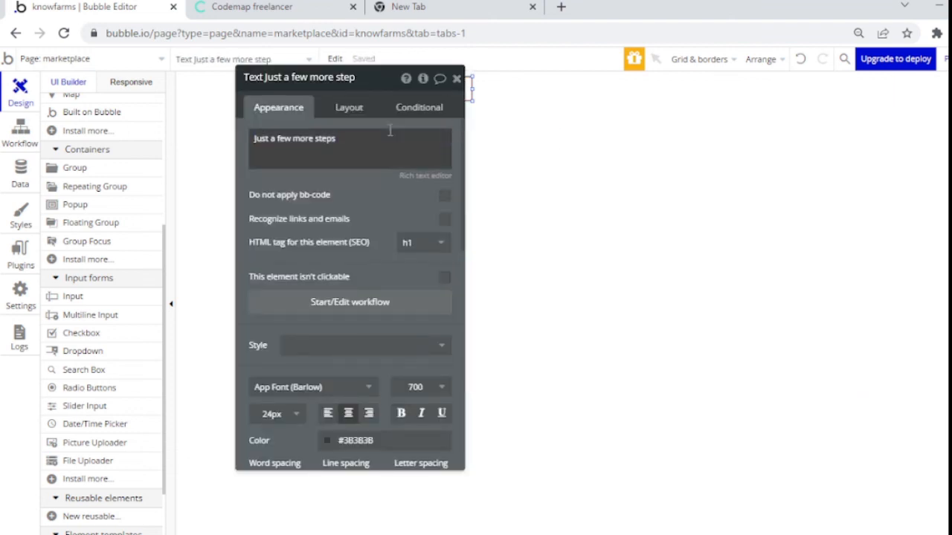
triple_click(356, 141)
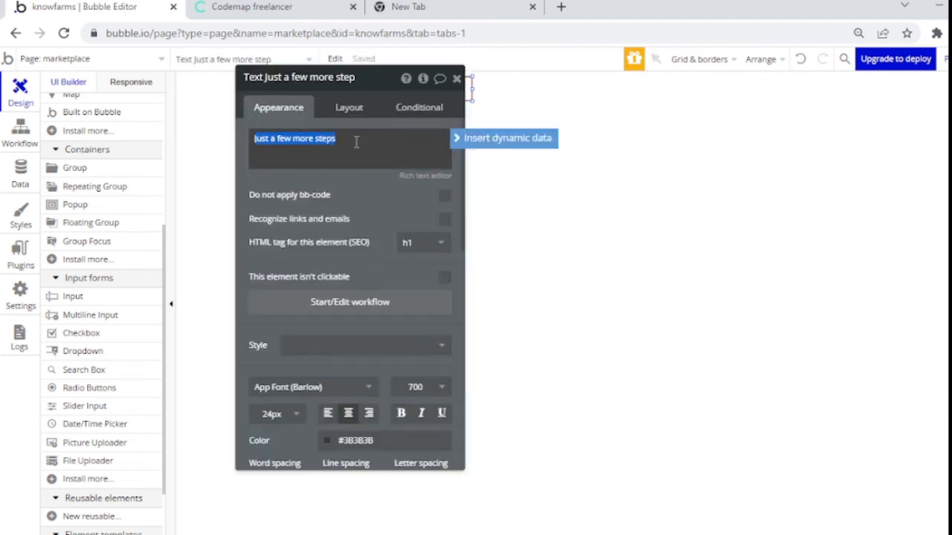
text(Marketplace)
click(355, 212)
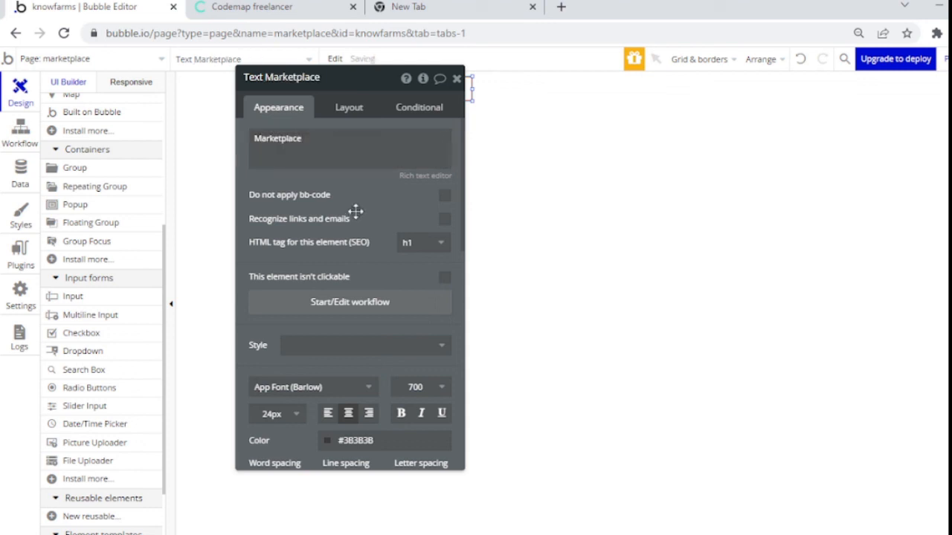
click(456, 79)
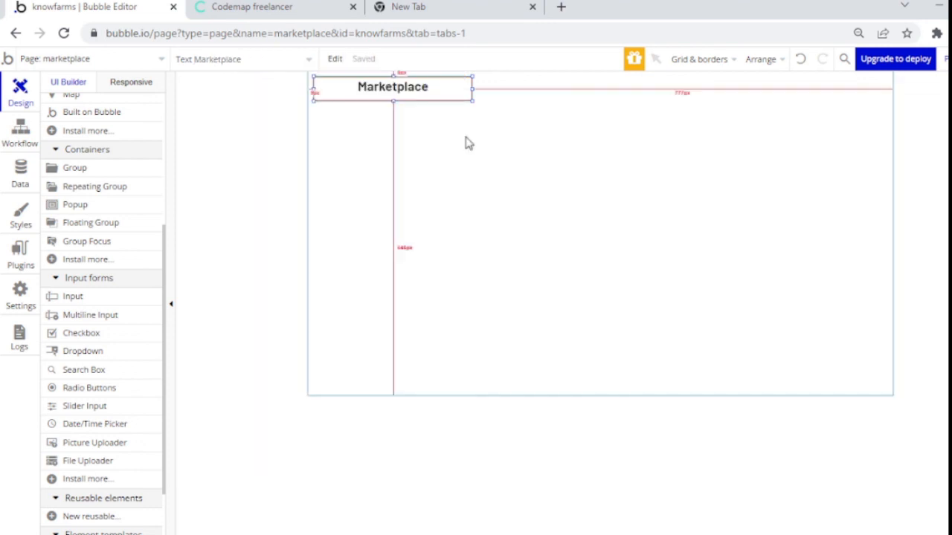
double_click(480, 197)
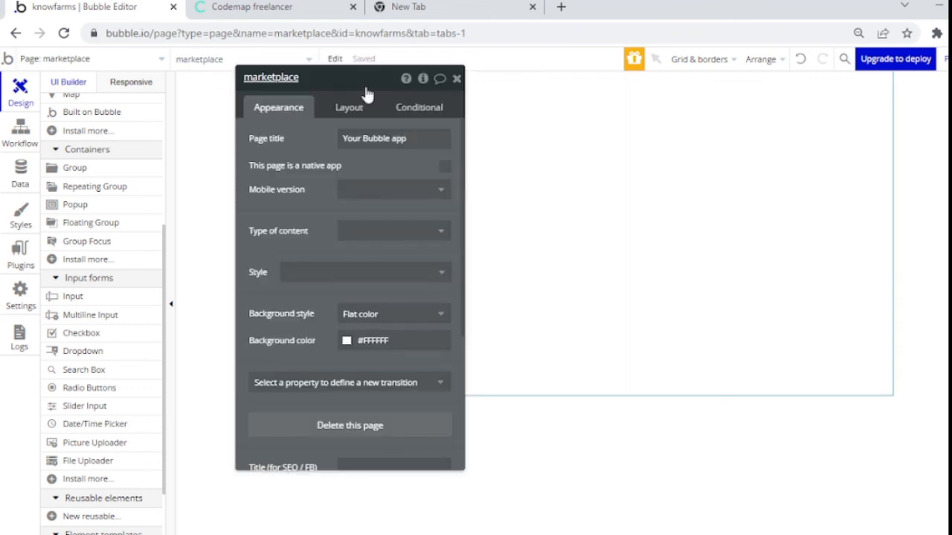
Step: Give the marketplace page width 1280, height 2000 and a Column container layout
click(360, 108)
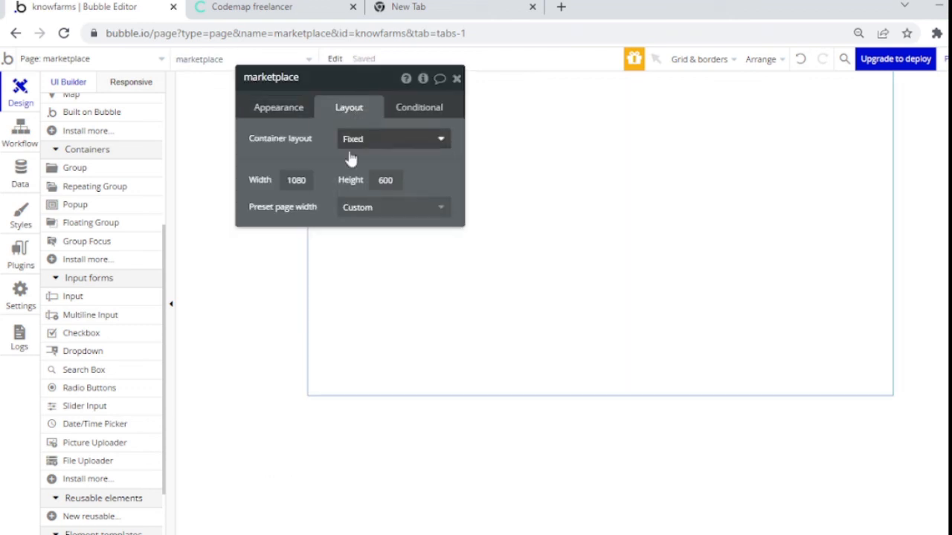
click(311, 179)
double_click(313, 177)
text(129)
key(BackSpace)
text(80)
key(Tab)
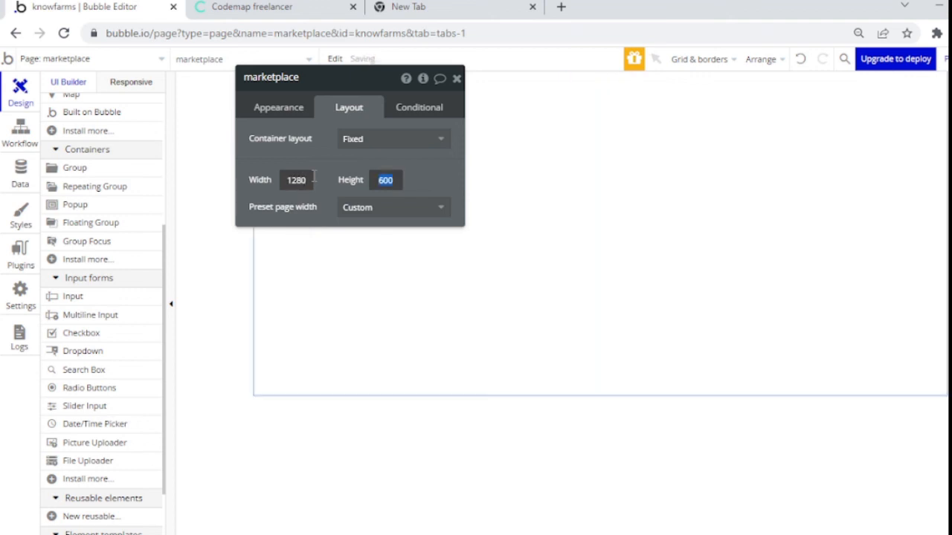
text(20000)
key(BackSpace)
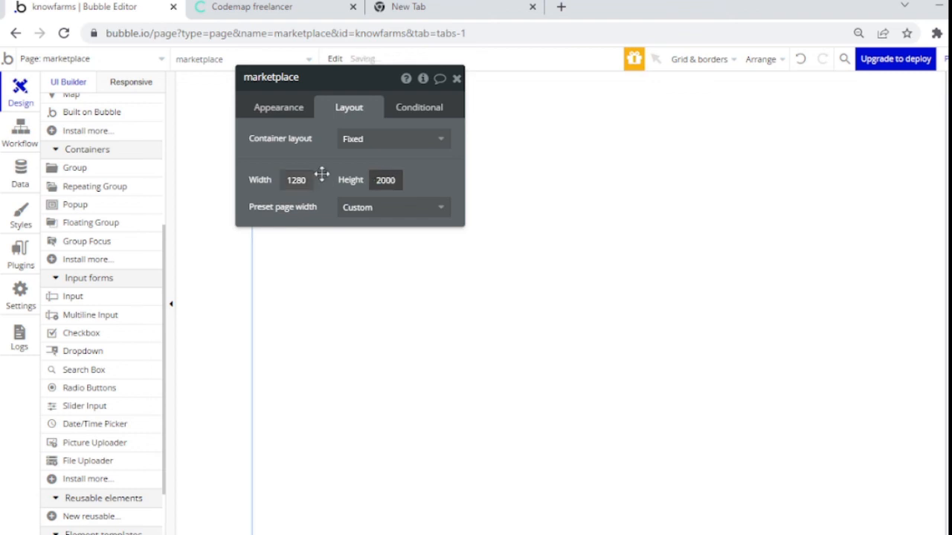
click(377, 145)
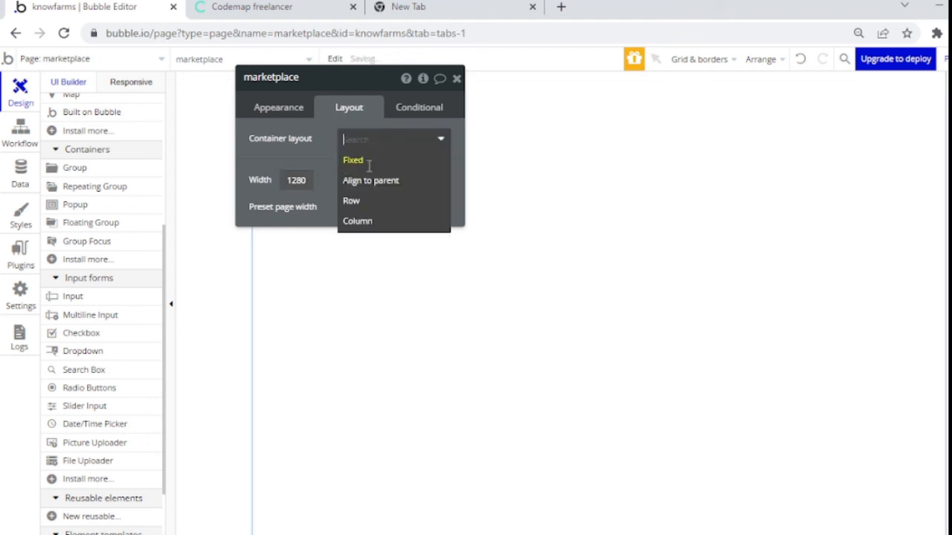
click(357, 225)
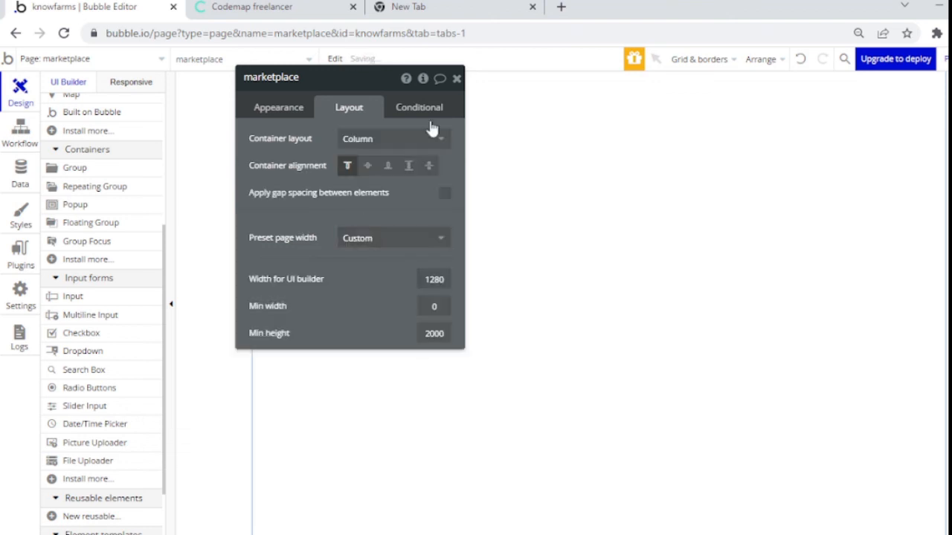
click(457, 79)
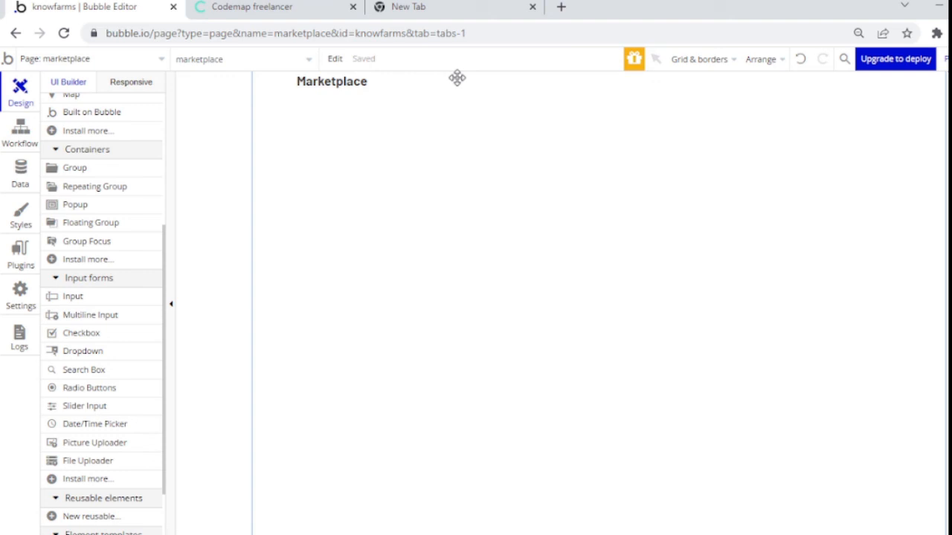
Step: Return to the index page and preview it, scrolling to inspect the empty space below the login form
click(144, 62)
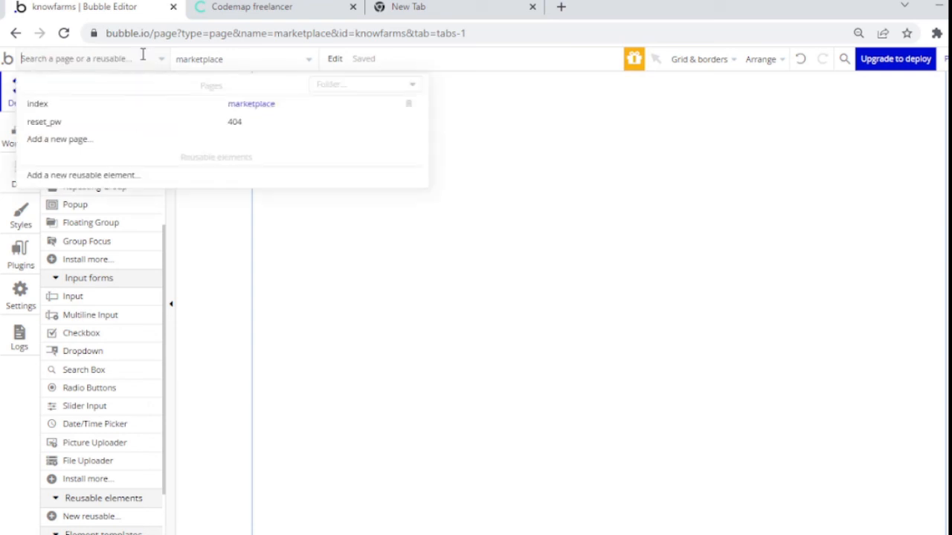
click(119, 107)
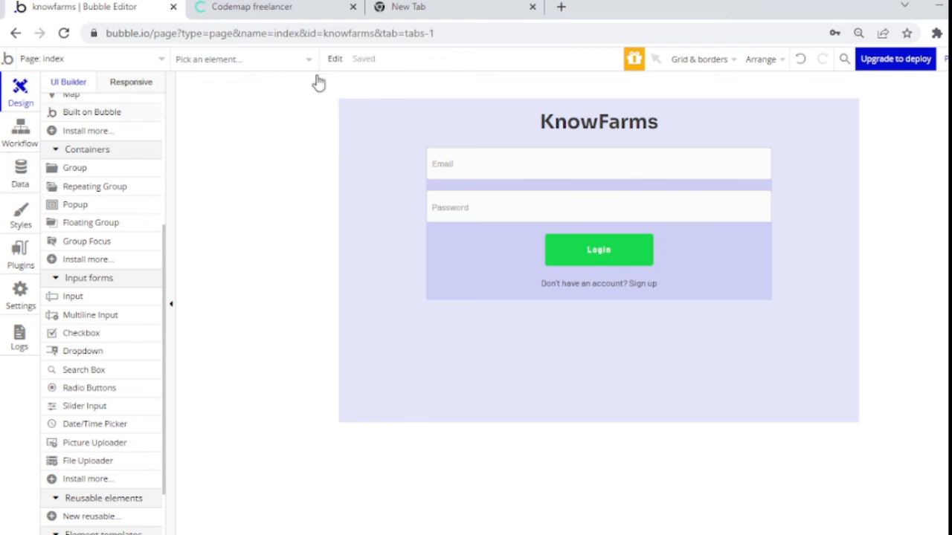
click(944, 61)
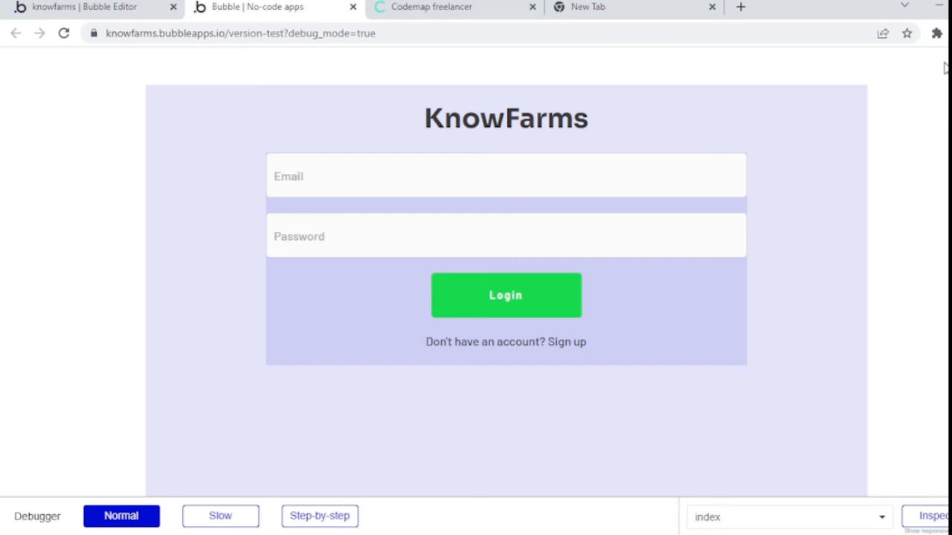
scroll(944, 69, down, 2)
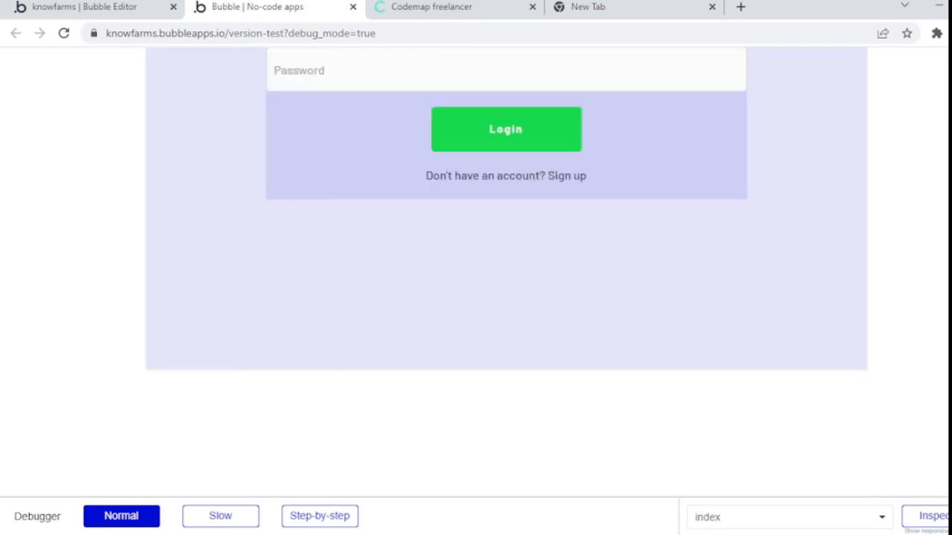
scroll(506, 268, up, 2)
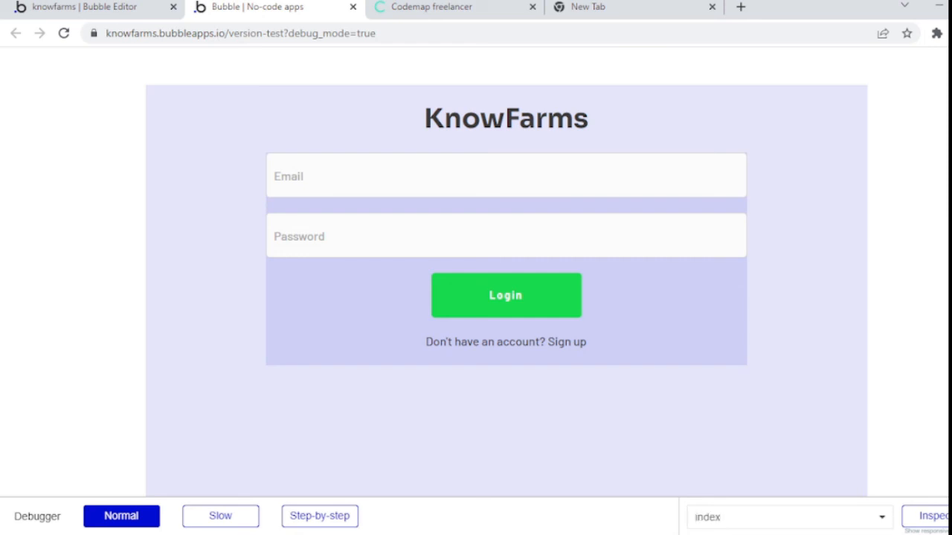
Step: Change Group overall's minimum height from 600 to 0, then go back to the preview
click(85, 6)
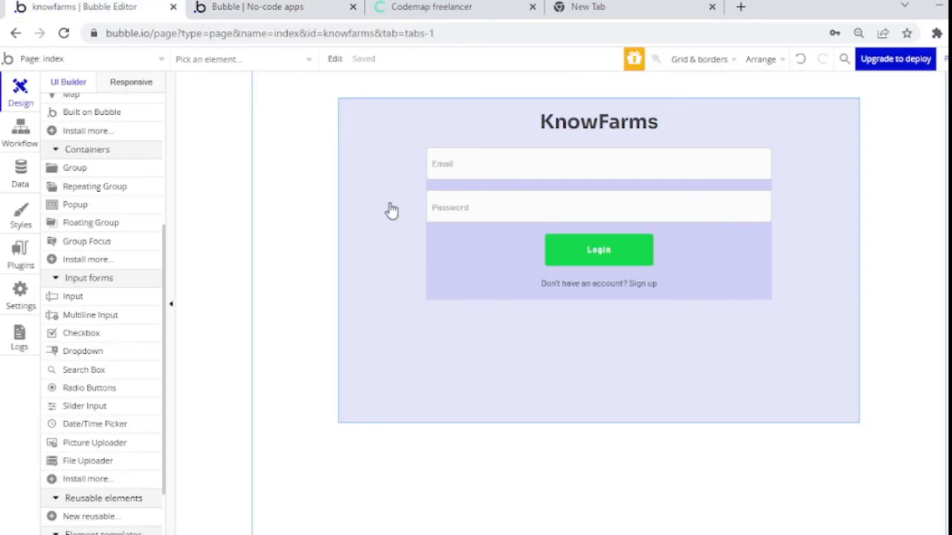
double_click(392, 325)
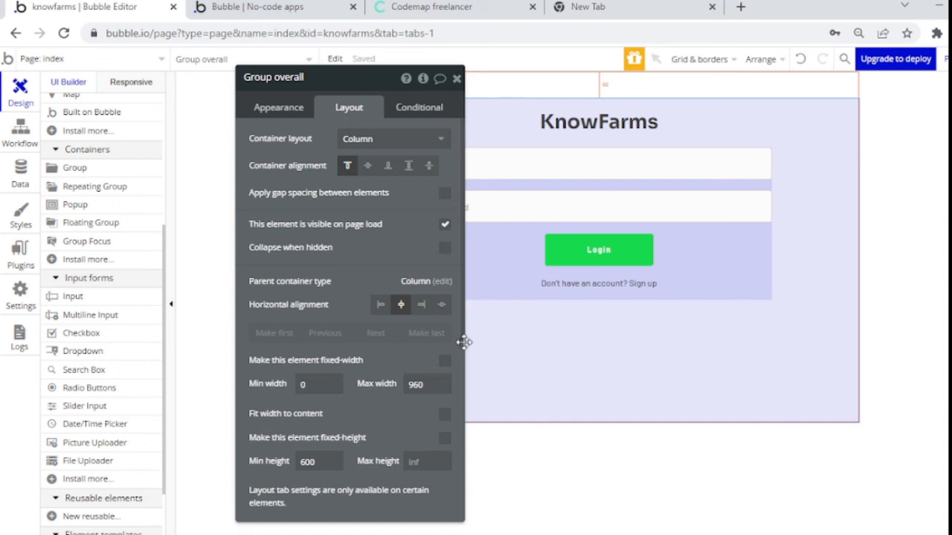
click(318, 462)
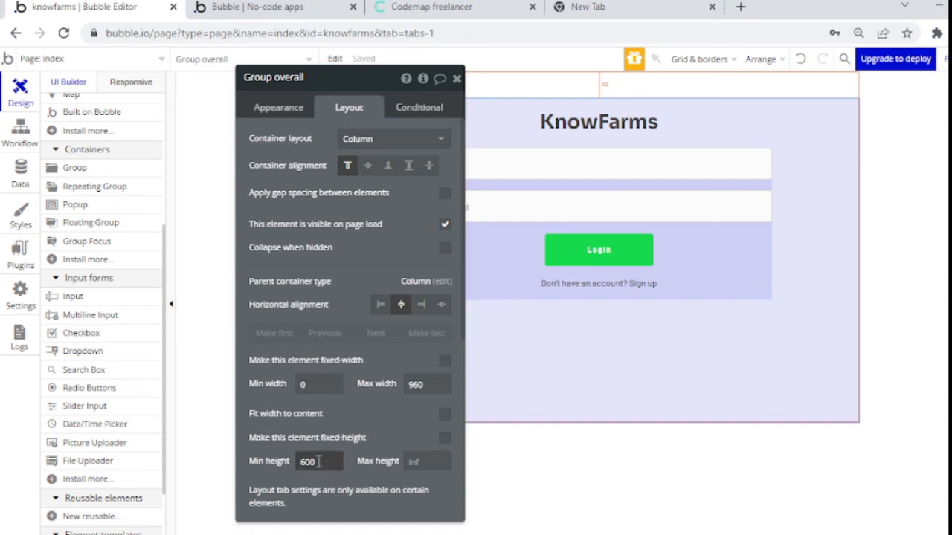
drag(318, 462, 290, 453)
key(BackSpace)
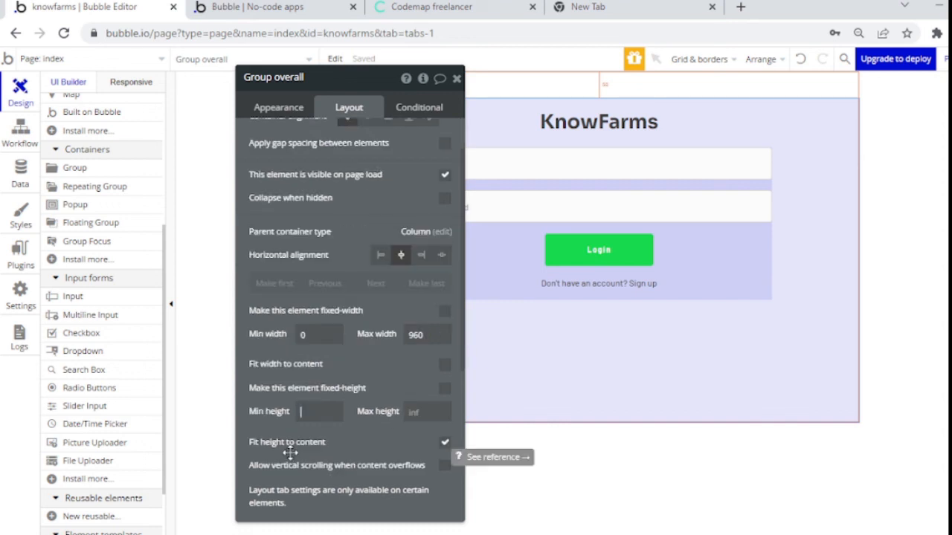
text(0)
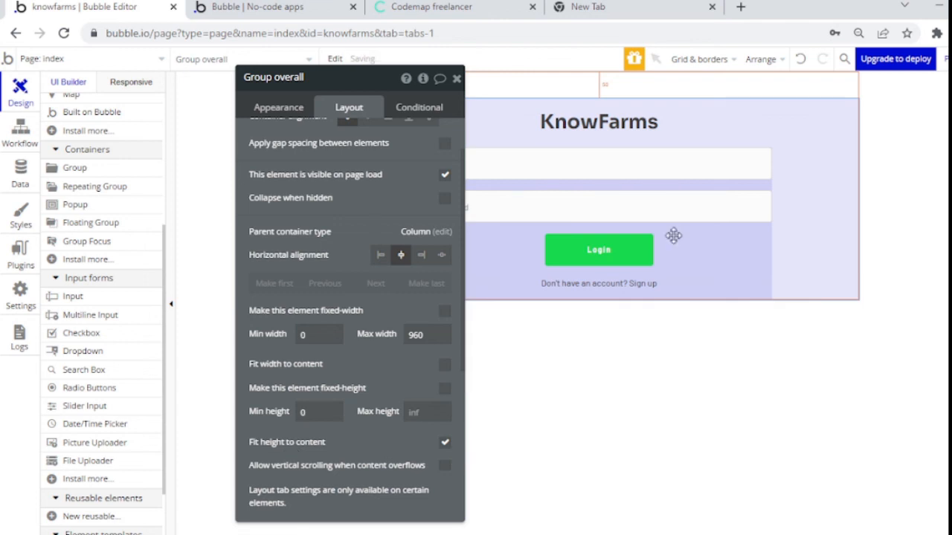
click(457, 78)
click(276, 7)
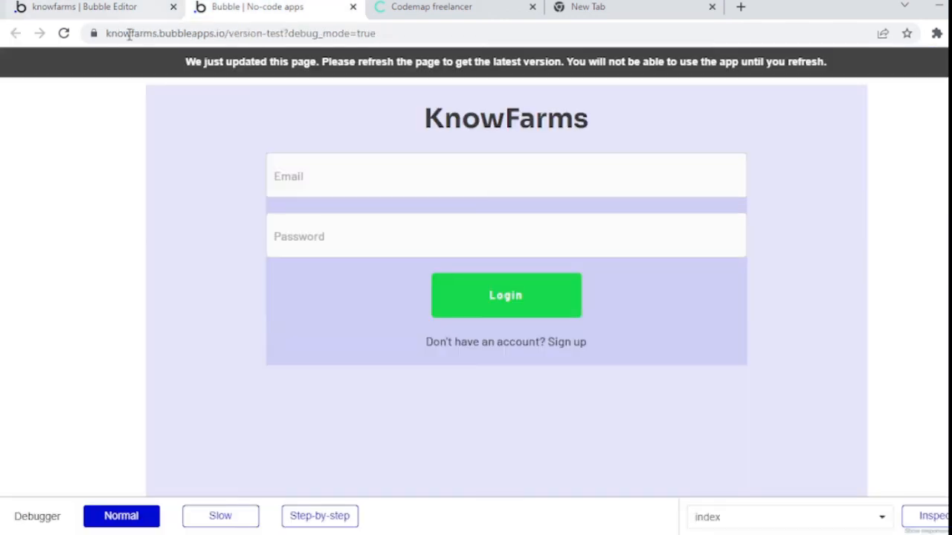
Step: Reload the preview, enter an email and password, then switch the form to sign up mode
click(64, 33)
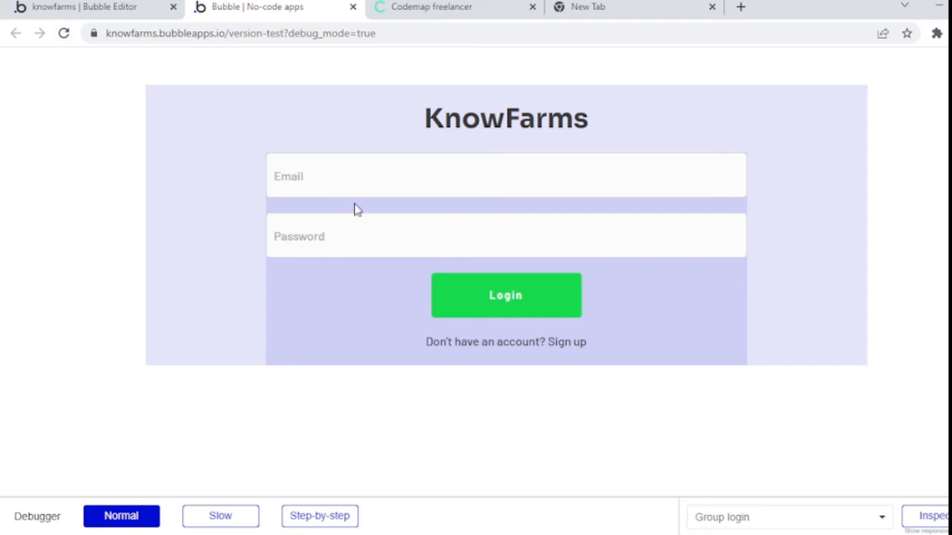
click(307, 235)
click(320, 272)
click(303, 172)
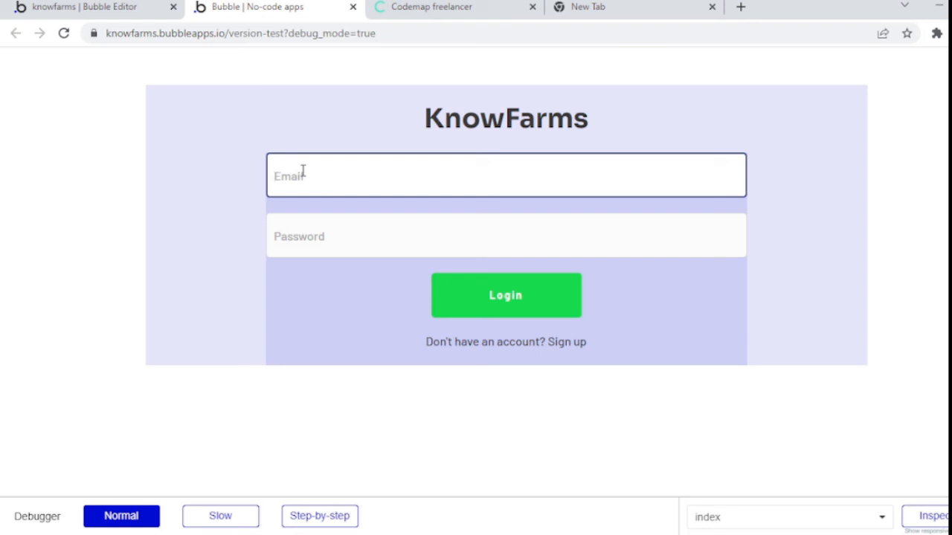
key(Tab)
text(••••••)
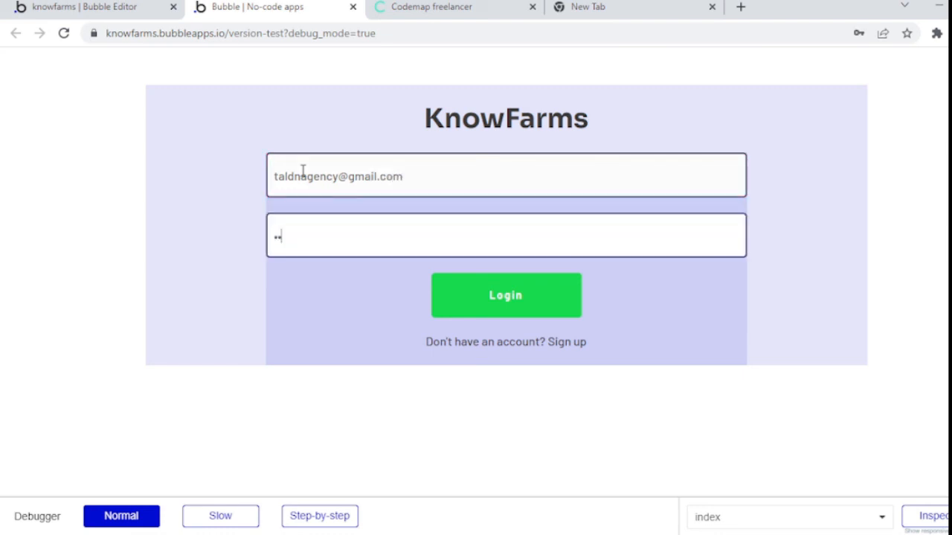
text(••••)
click(271, 300)
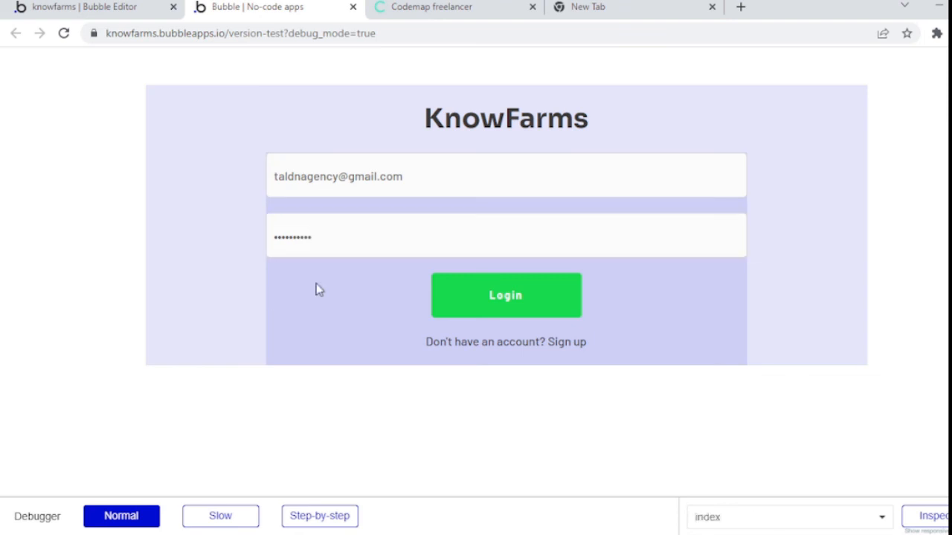
click(510, 344)
Step: Register a new account in the preview's signup form with an e-mail and password, and submit it
click(393, 195)
text(a)
key(BackSpace)
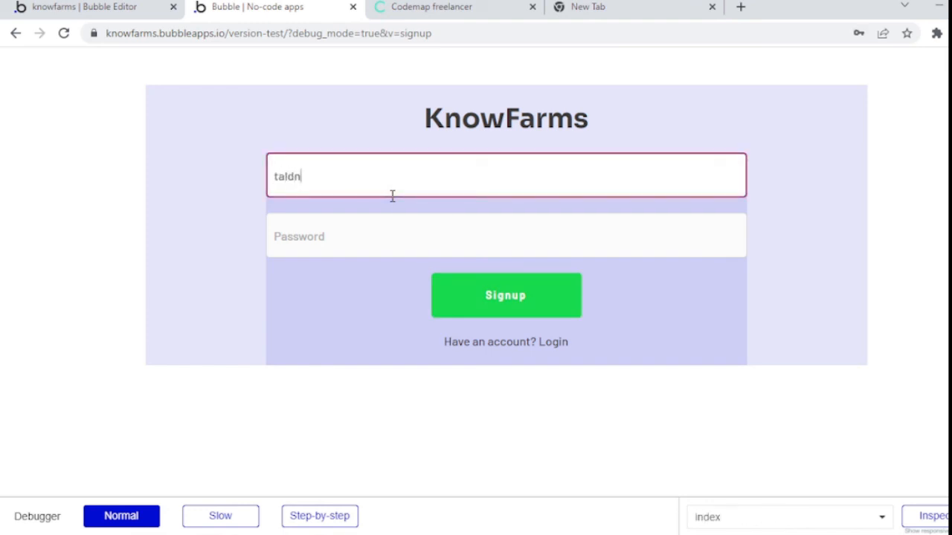
key(Tab)
text(••••)
key(ctrl+a)
text(••••)
key(ctrl+a)
text(••••••••••)
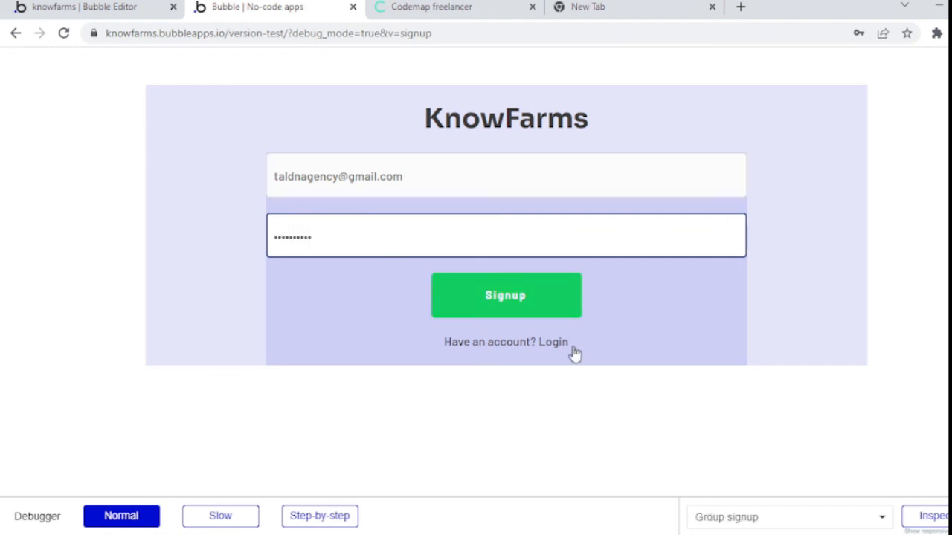
click(531, 306)
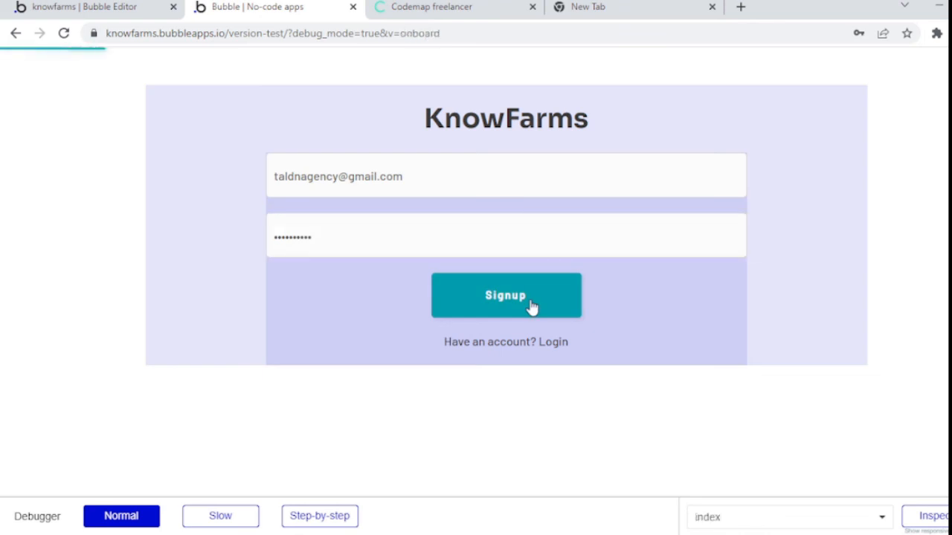
click(531, 300)
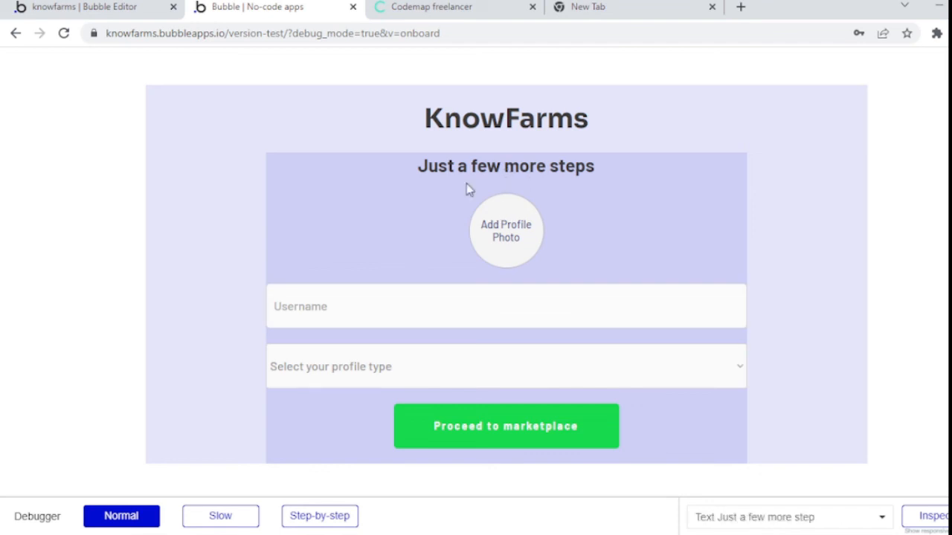
Step: Upload a profile photo, enter a username, pick profile type 'both' and proceed to the marketplace
click(514, 252)
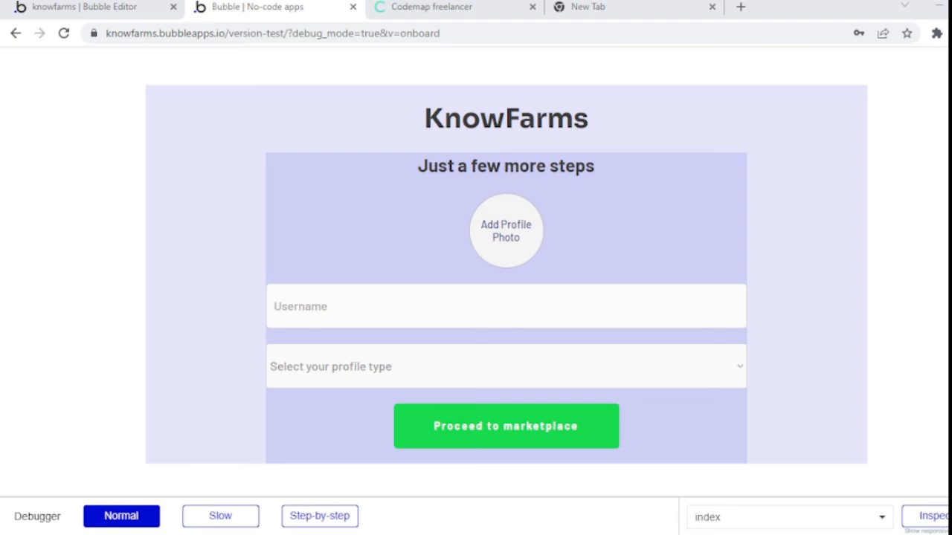
click(373, 303)
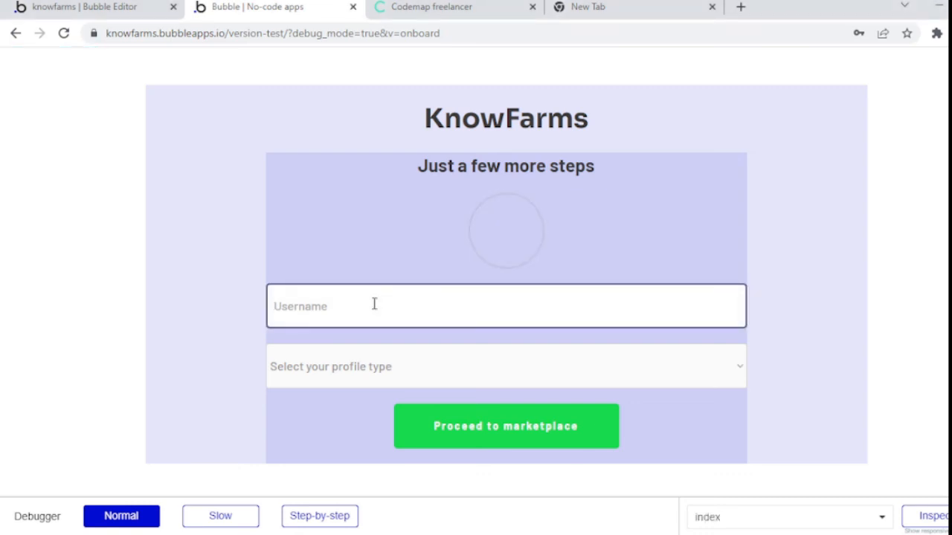
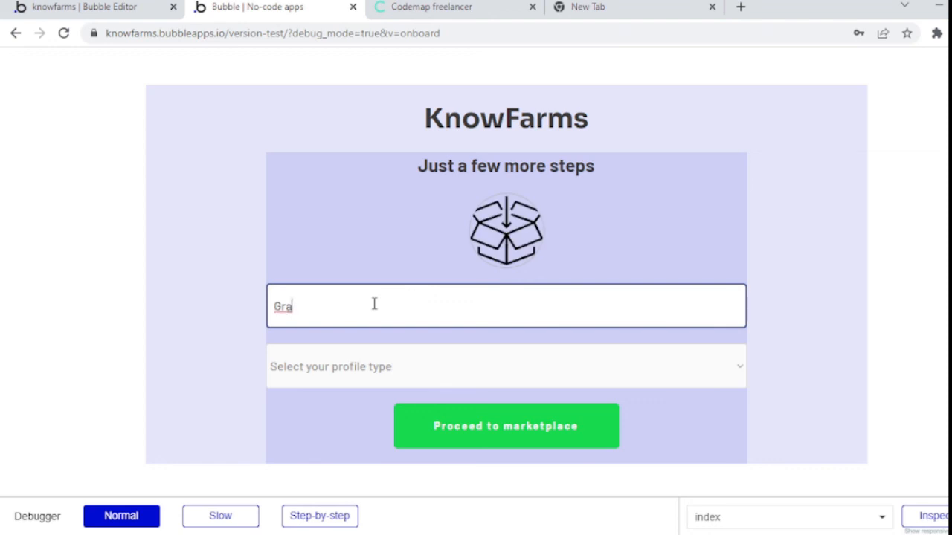
click(381, 372)
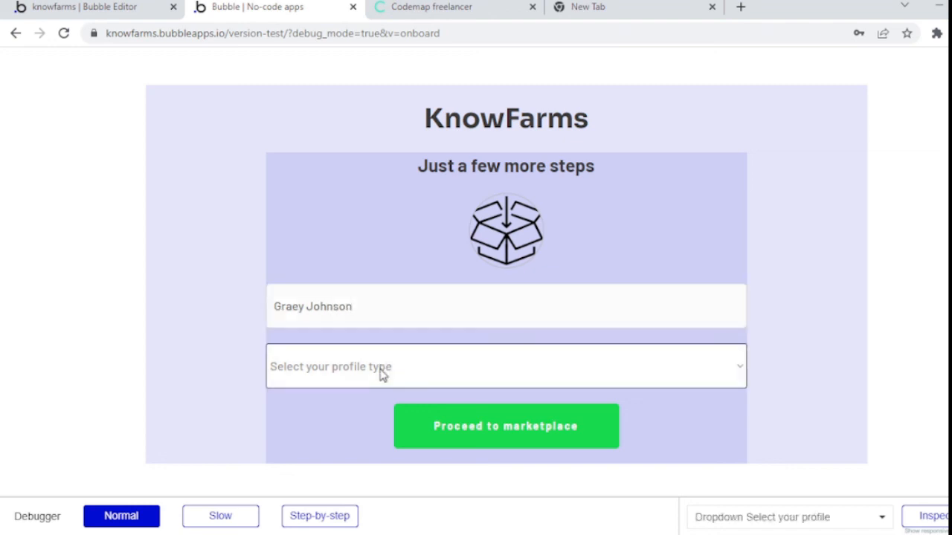
click(327, 425)
click(484, 430)
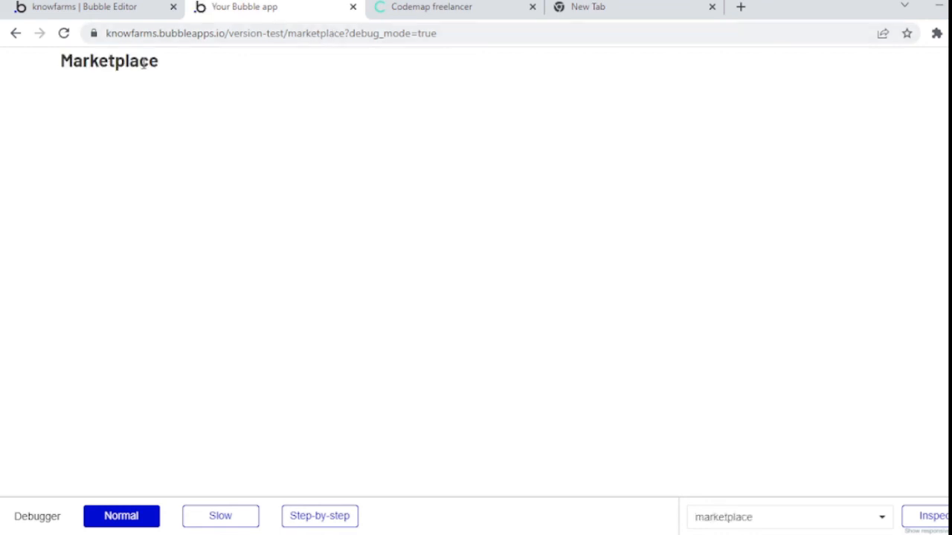
Step: After viewing the Marketplace page, return to the knowfarms Bubble Editor tab
click(84, 6)
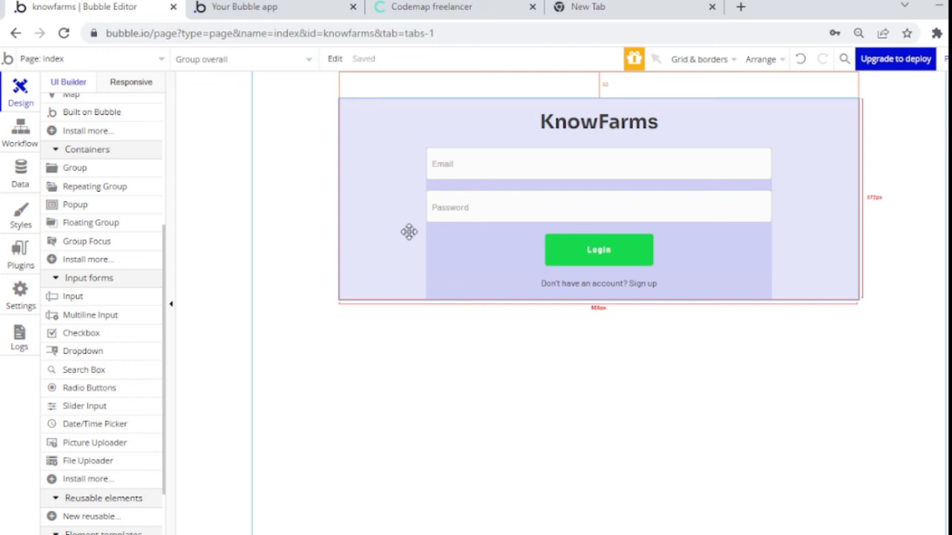
Step: Apply the Default Group style to the login group and remove the outer page group's style
double_click(409, 191)
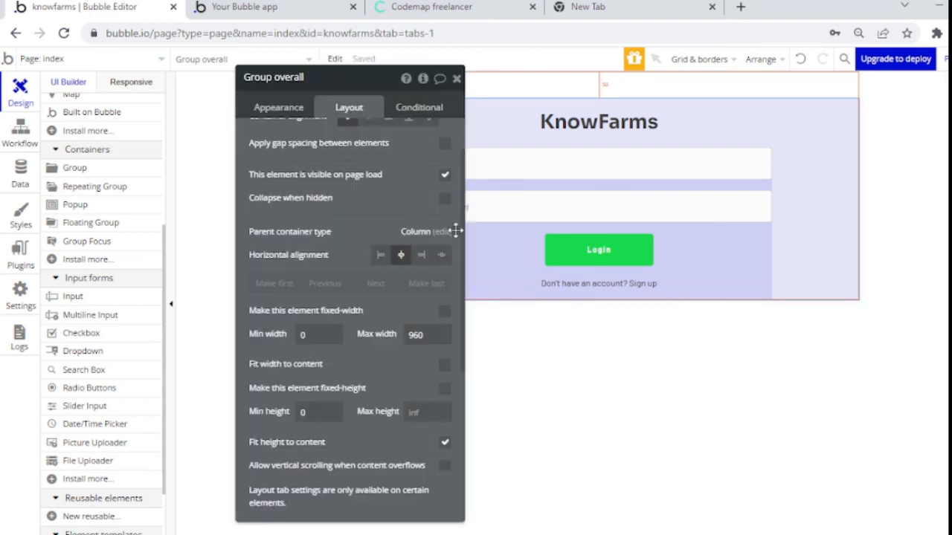
click(288, 110)
click(375, 231)
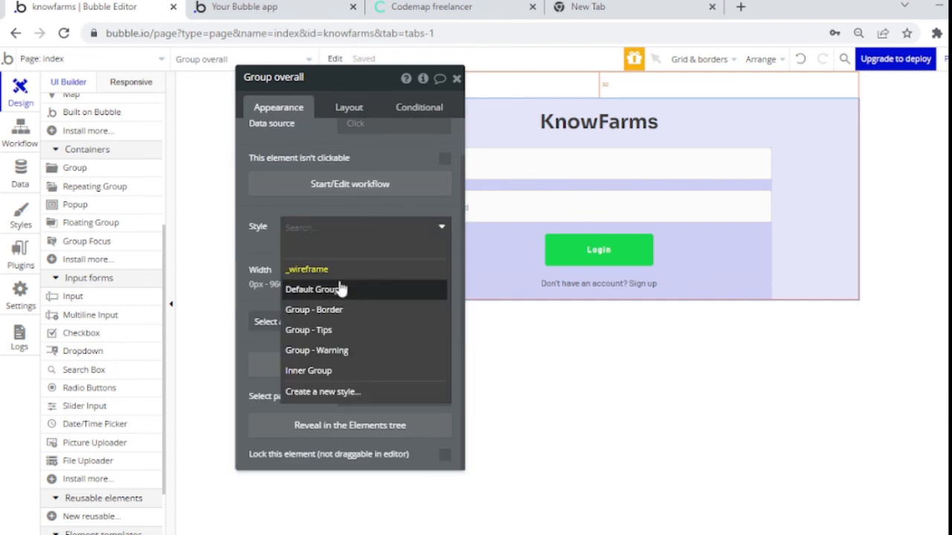
click(340, 288)
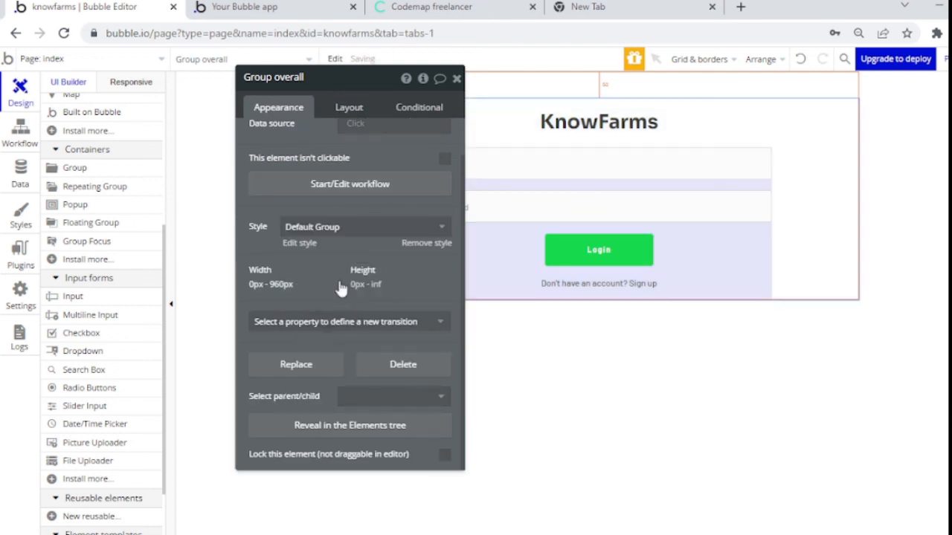
click(503, 264)
click(382, 228)
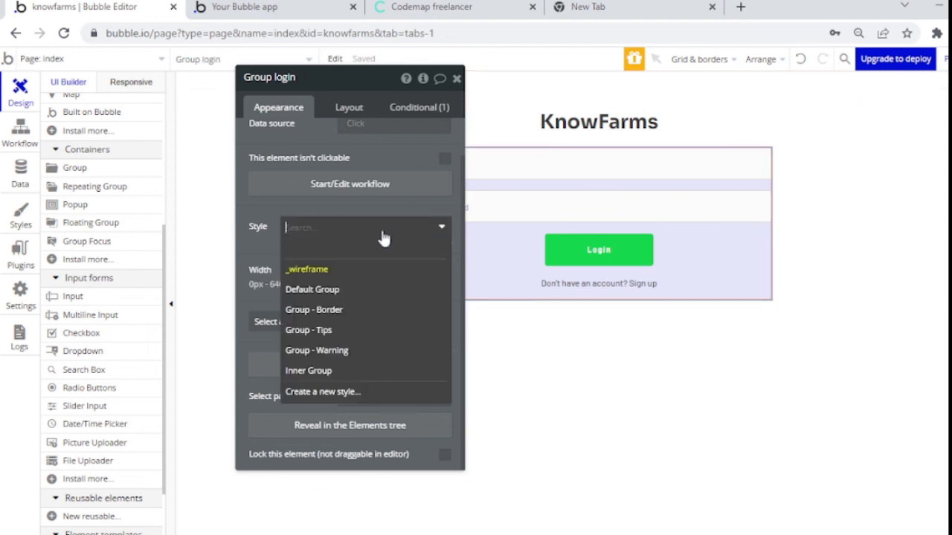
click(359, 292)
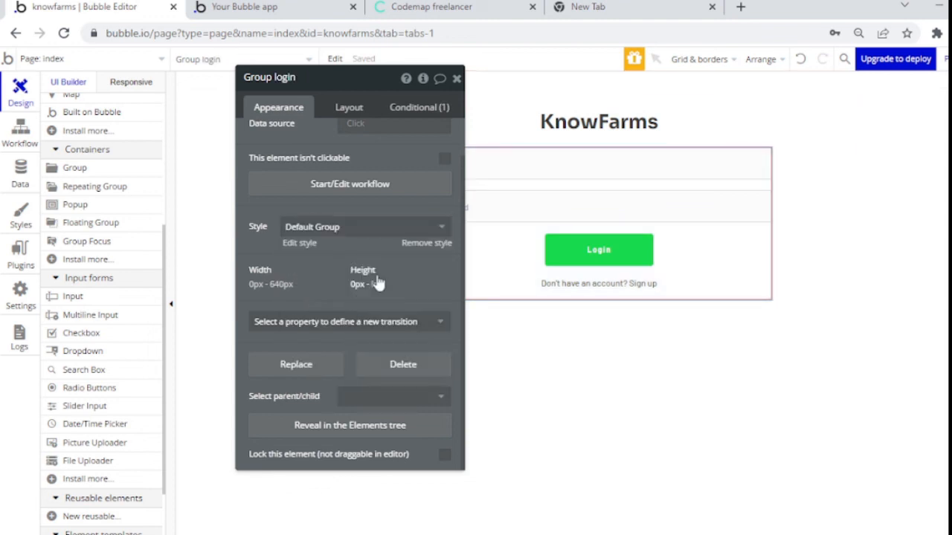
click(833, 181)
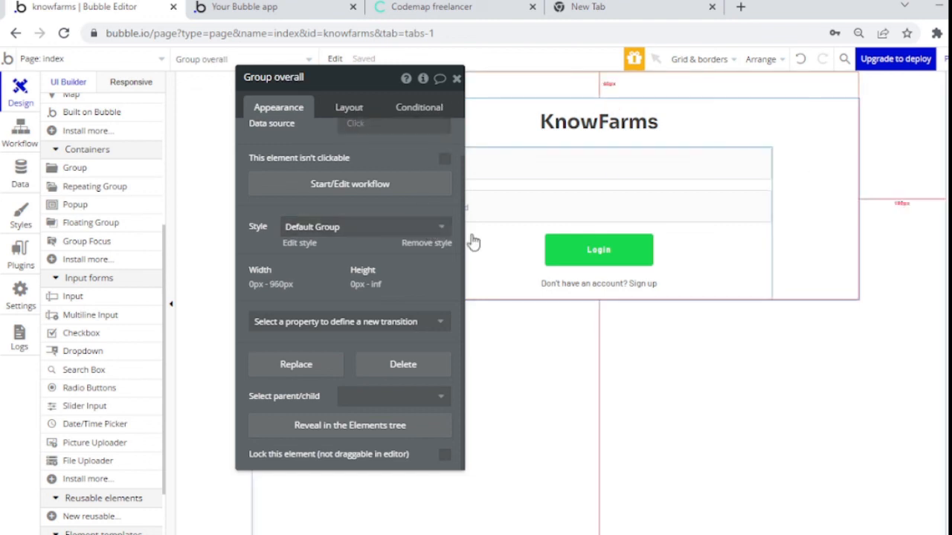
click(431, 230)
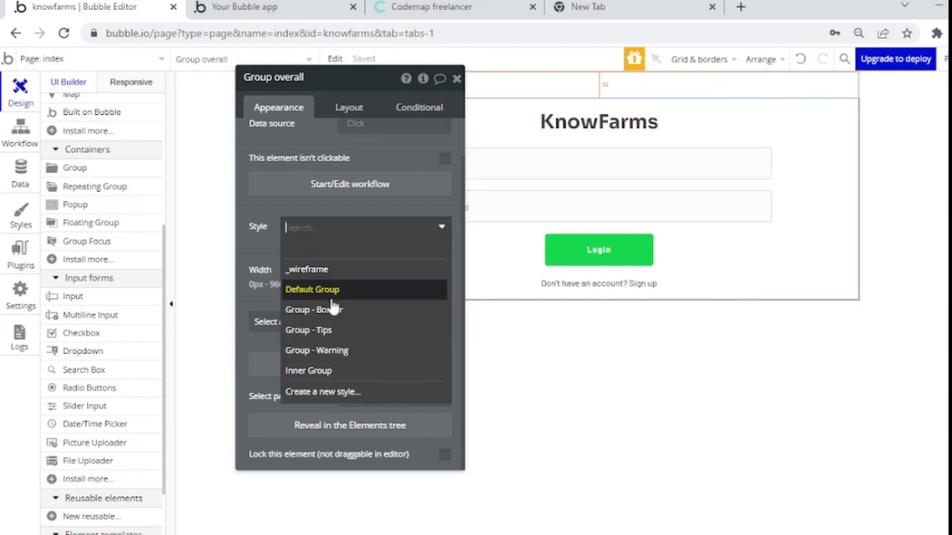
click(341, 261)
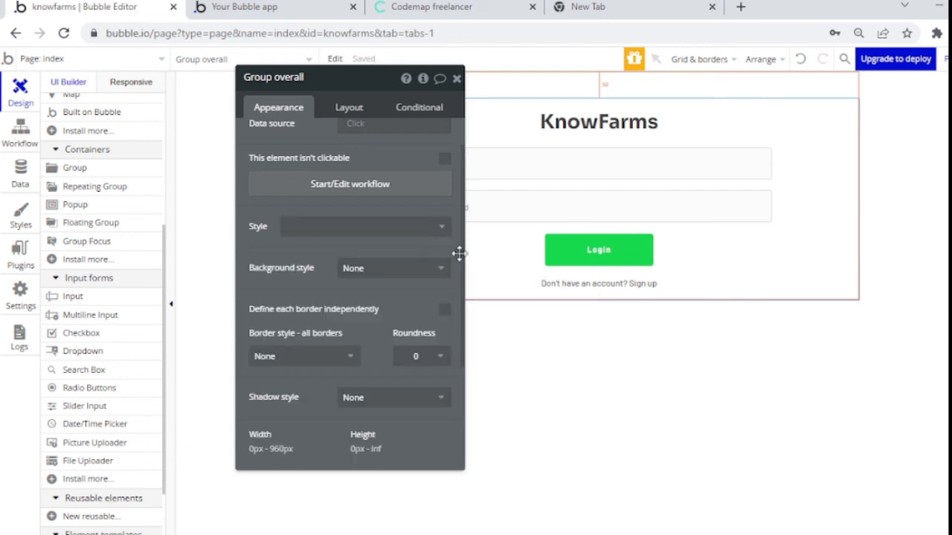
Step: Give Group overall a solid border coloured #EBEBEB
scroll(454, 347, down, 2)
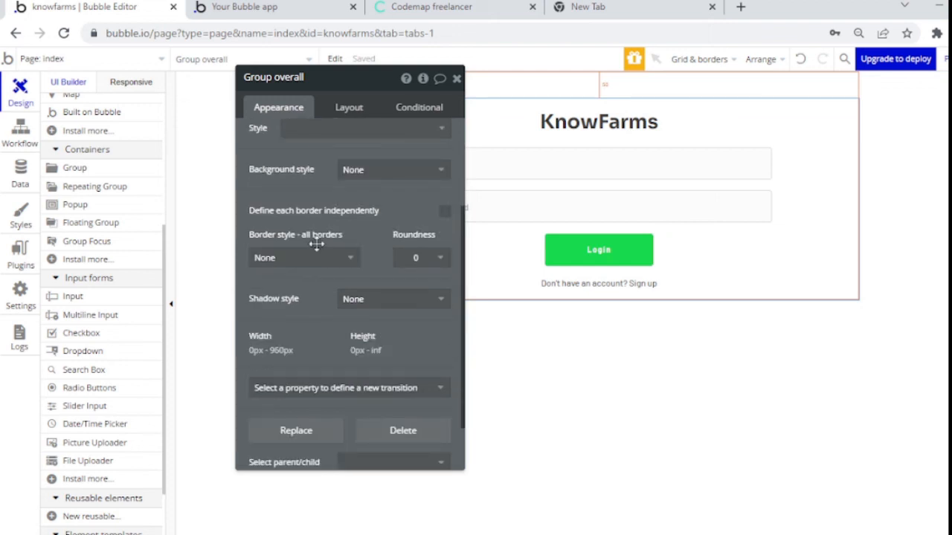
scroll(316, 249, down, 1)
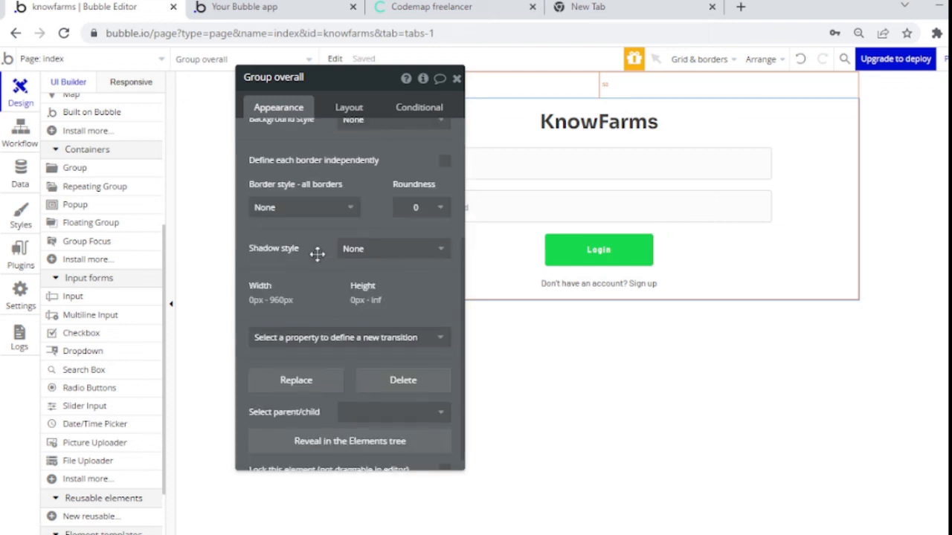
click(297, 215)
click(296, 247)
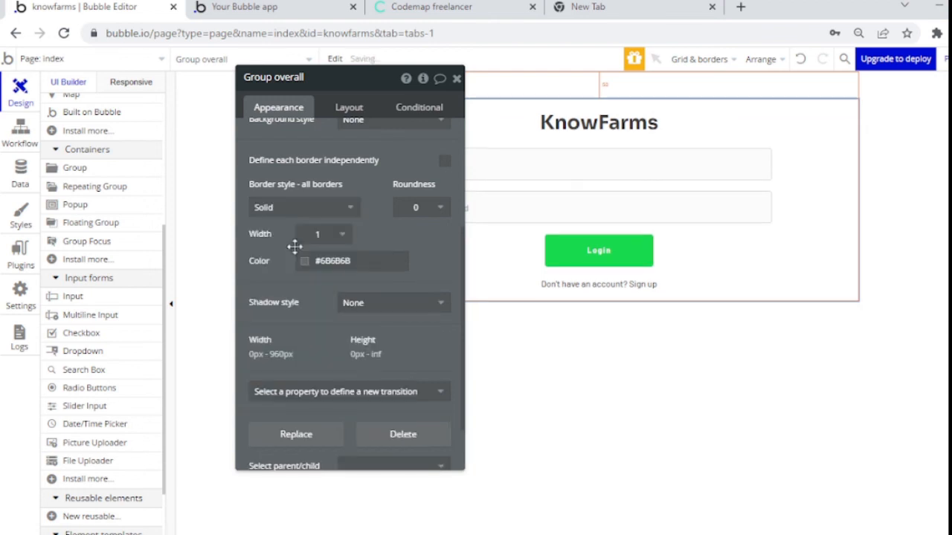
click(419, 208)
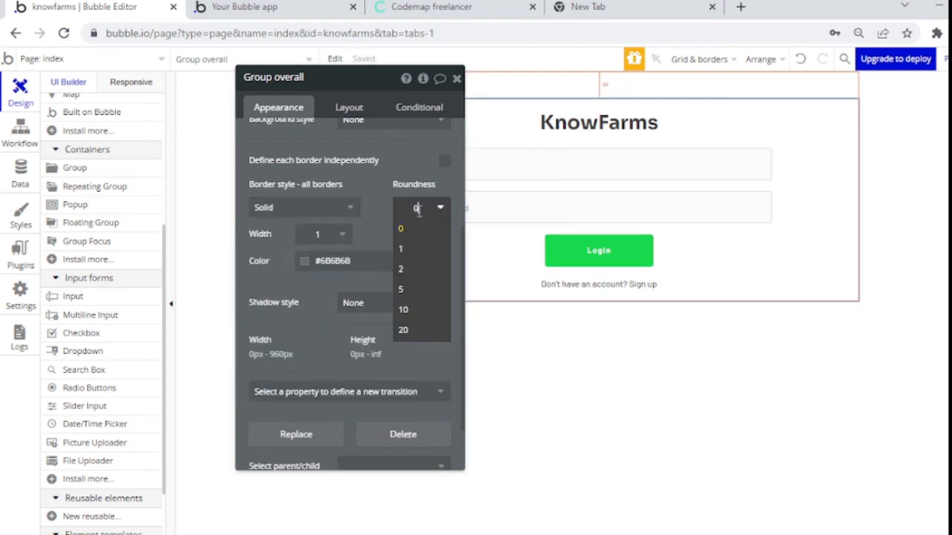
click(353, 210)
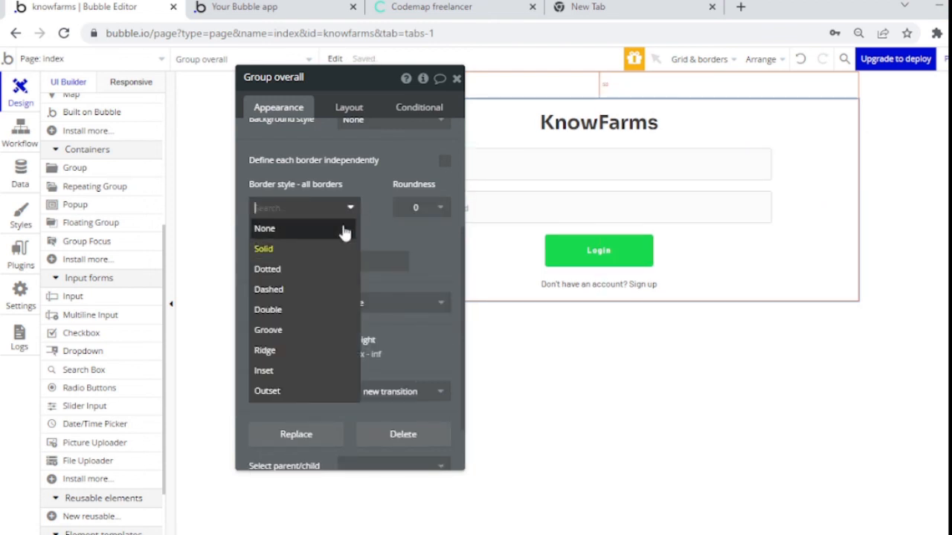
click(354, 246)
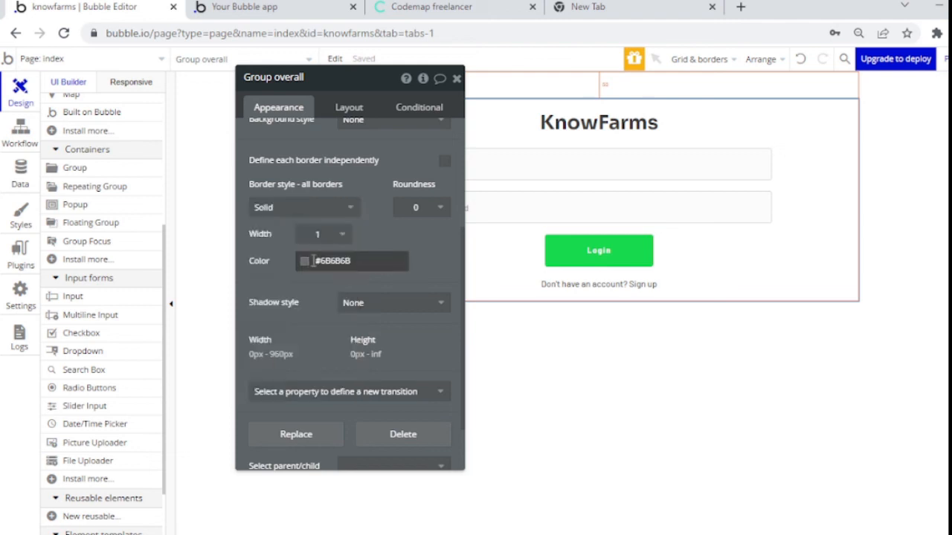
click(304, 262)
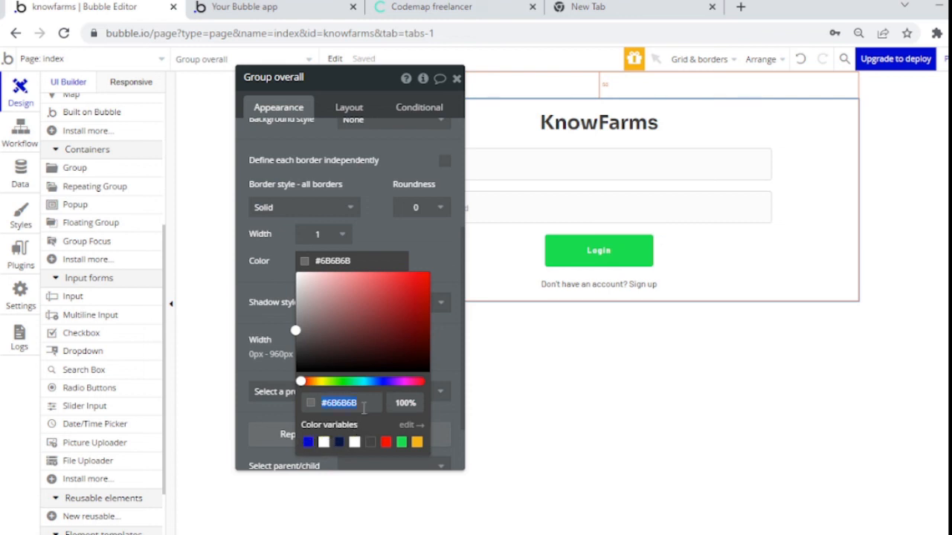
text(EBEBEB)
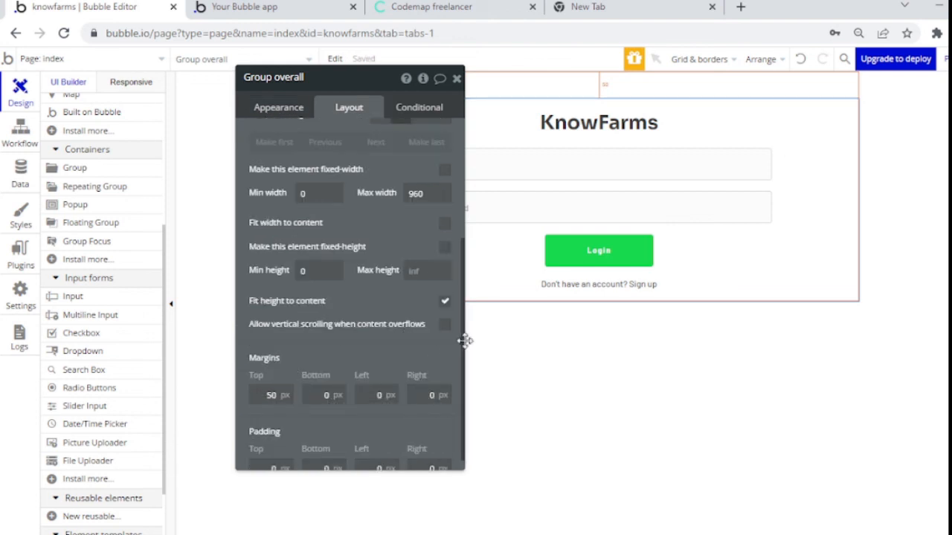
Step: Reposition Group overall's property editor and bring up its Layout settings
scroll(453, 371, down, 1)
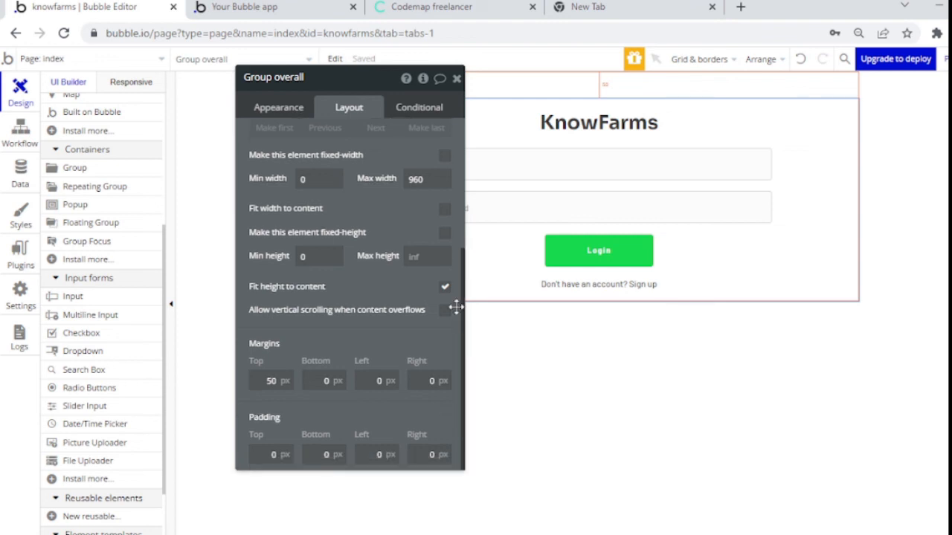
scroll(446, 236, up, 3)
scroll(446, 236, up, 1)
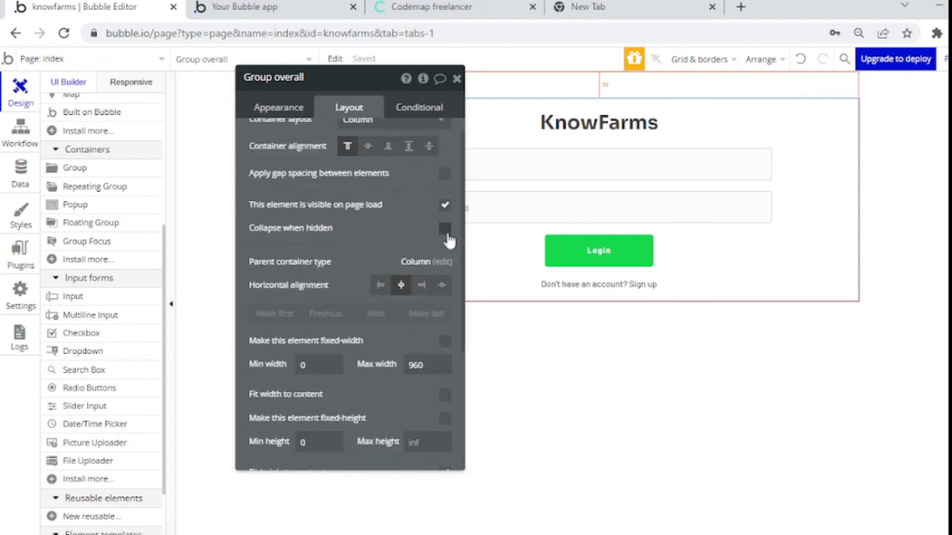
click(296, 110)
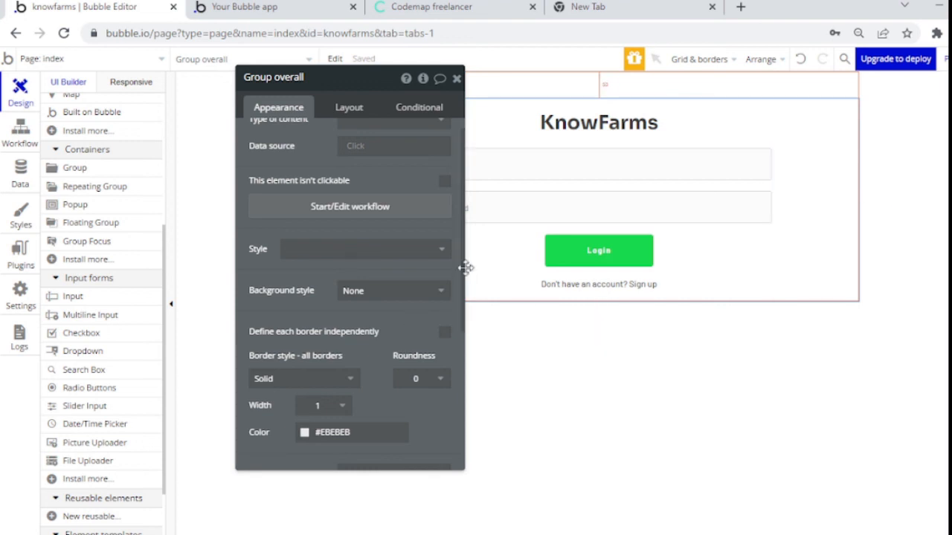
drag(462, 284, 409, 344)
drag(459, 260, 341, 93)
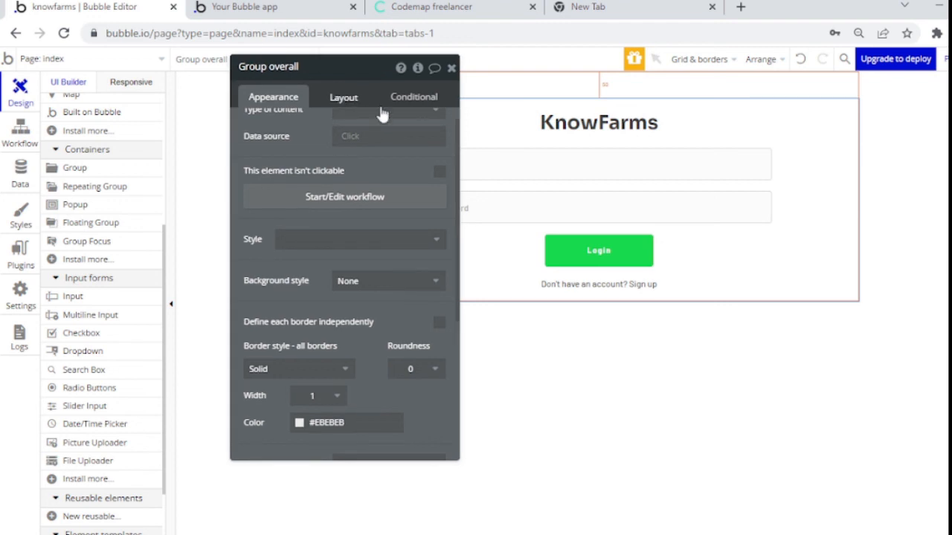
click(372, 103)
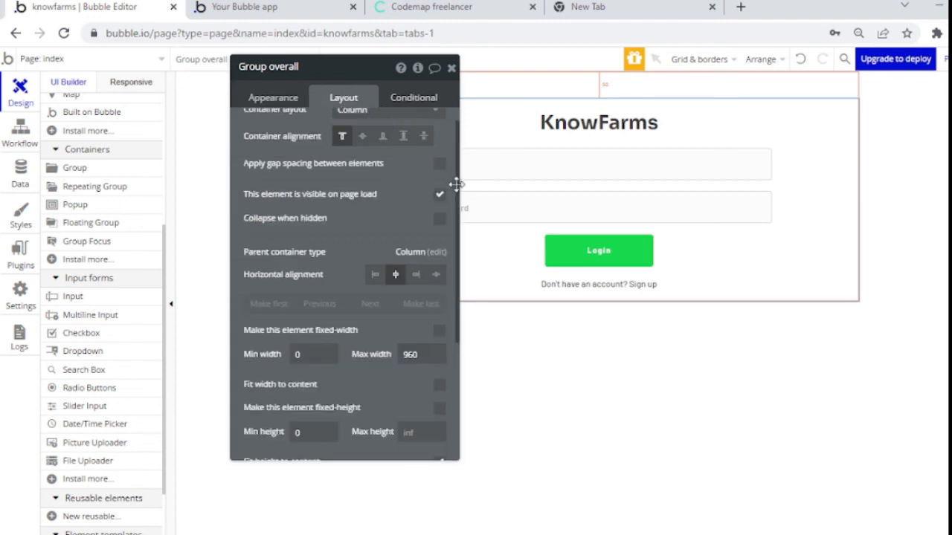
scroll(431, 389, down, 3)
Step: Set top, bottom, left and right padding to 20 px and close the property editor
click(257, 444)
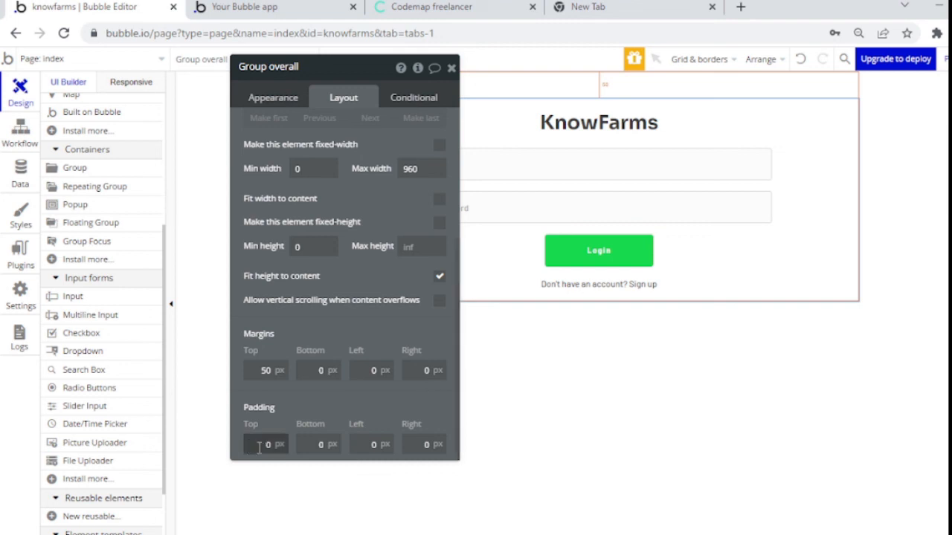
text(2)
key(Tab)
text(20)
key(Tab)
text(202)
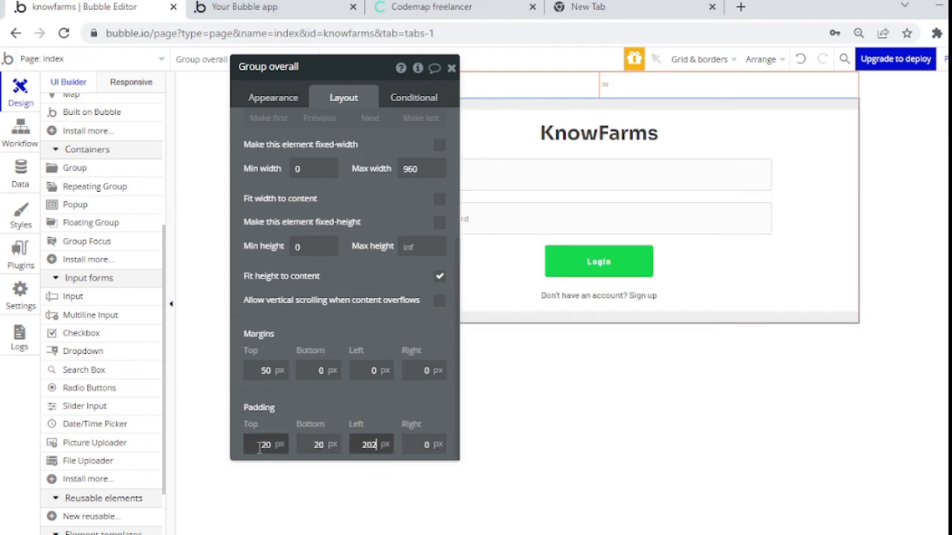
key(BackSpace)
key(Tab)
text(20)
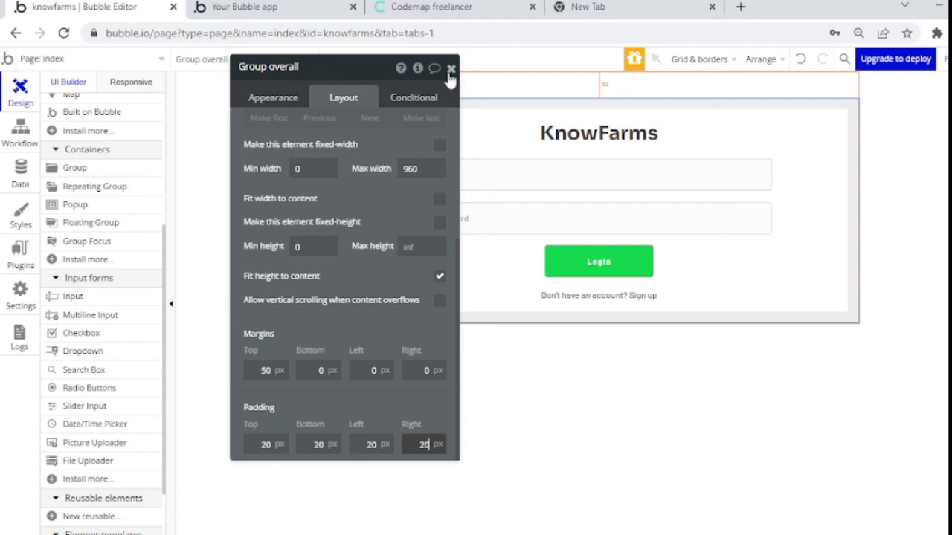
click(450, 70)
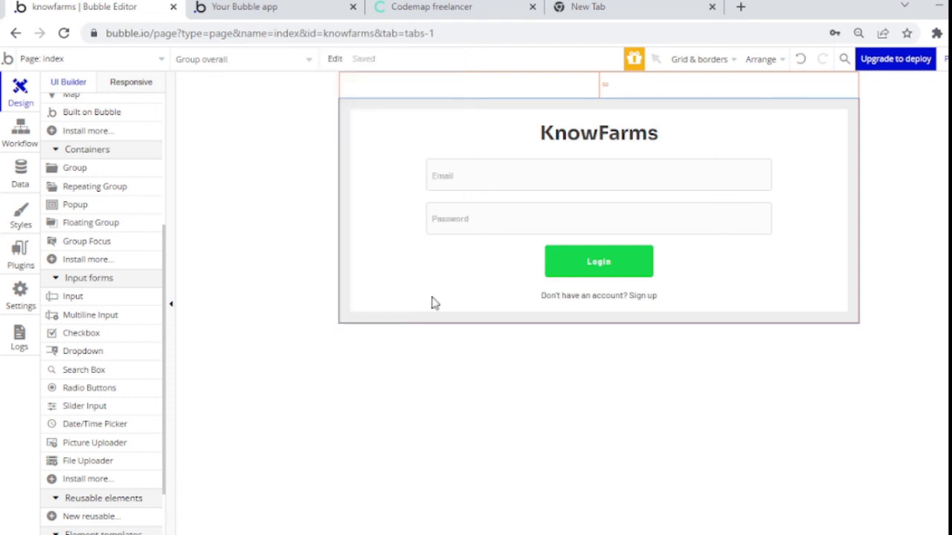
Step: Unhide Group signup and Group onboarding in the Elements tree, then go to the Codemap freelancer tab
click(361, 381)
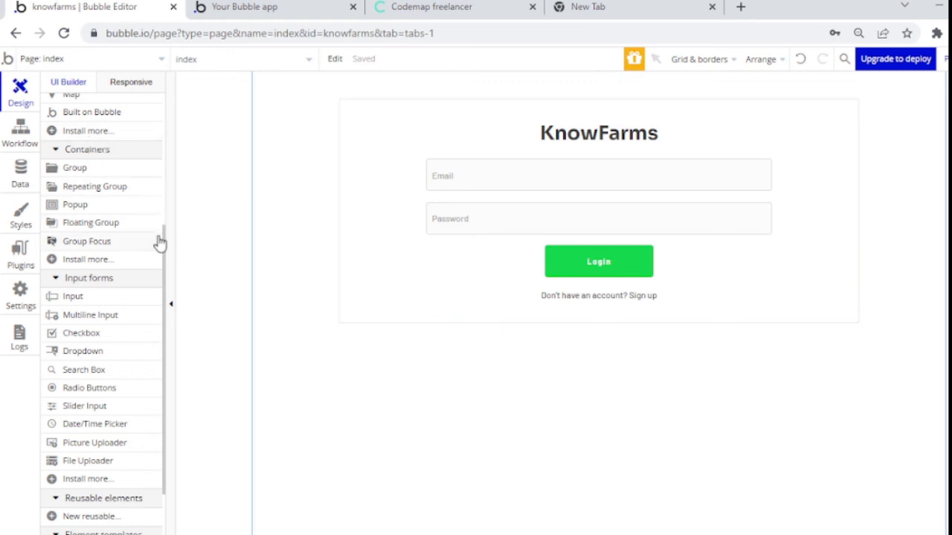
drag(165, 245, 174, 94)
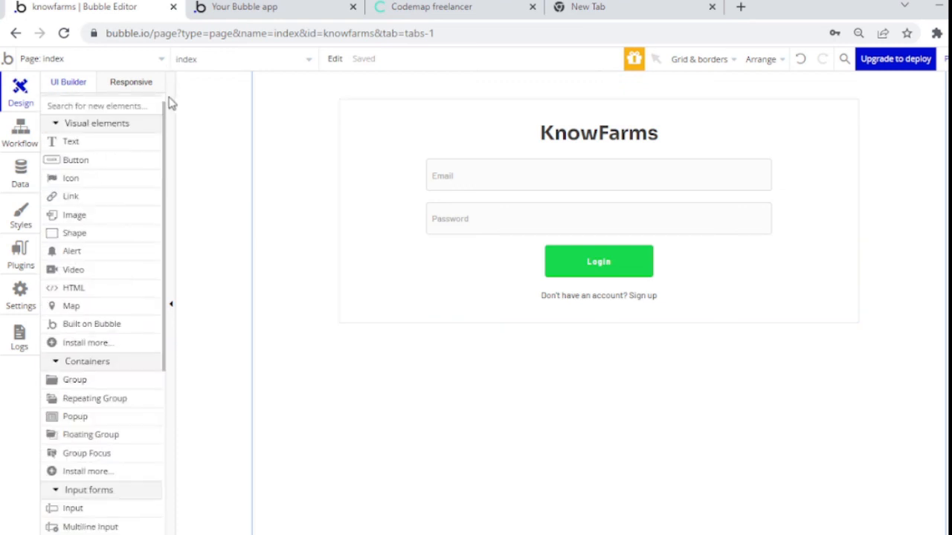
scroll(139, 287, down, 5)
scroll(139, 287, up, 5)
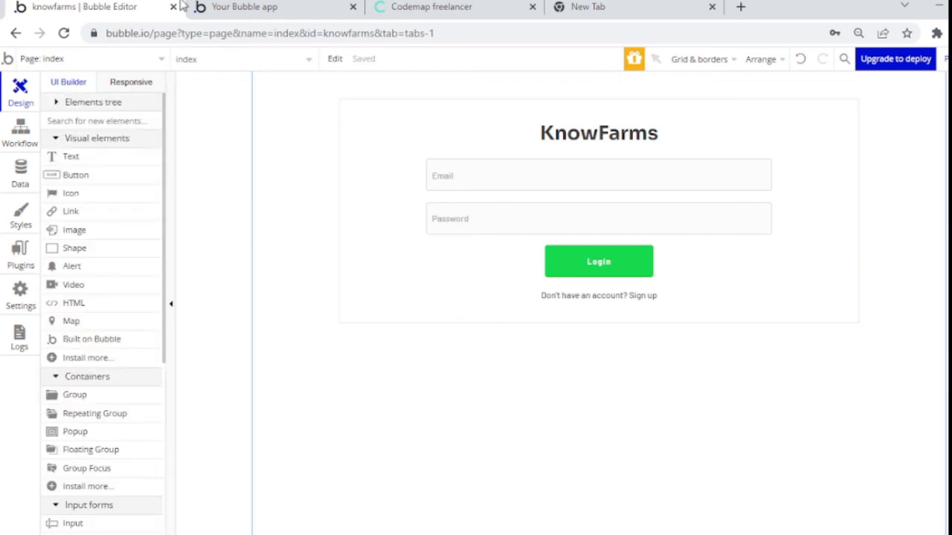
click(123, 104)
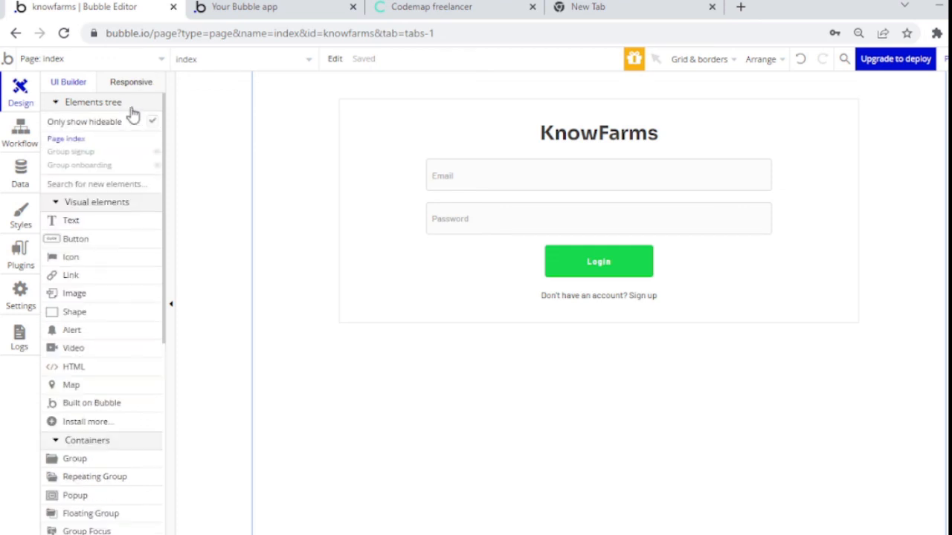
click(157, 153)
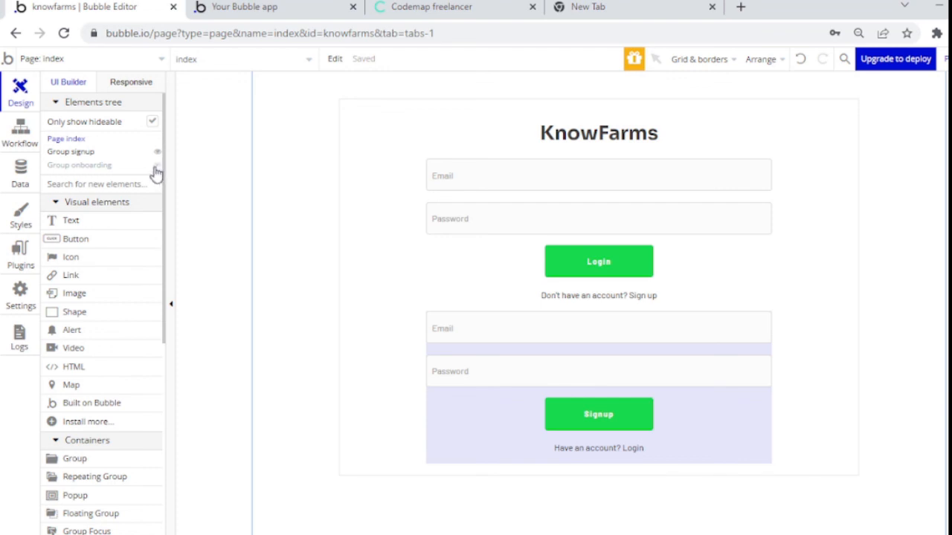
click(156, 167)
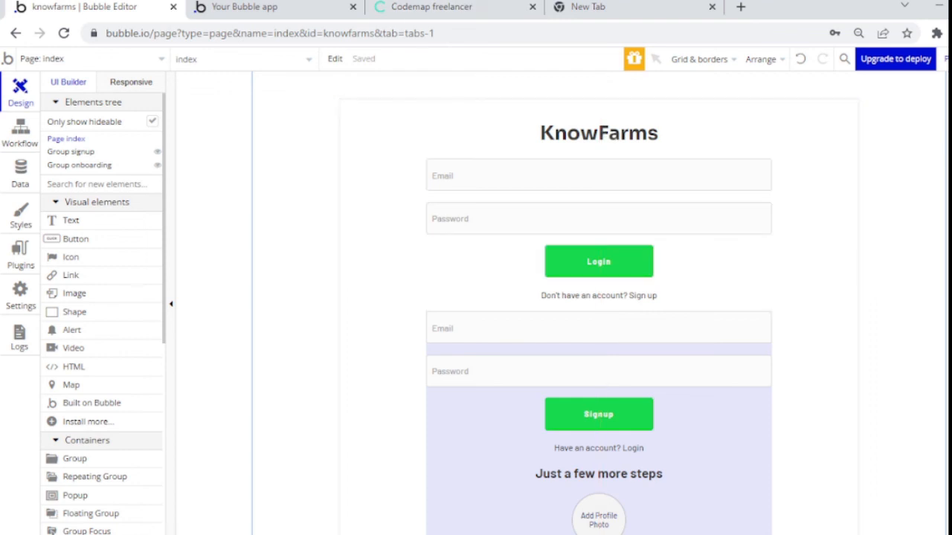
scroll(599, 303, down, 5)
scroll(599, 303, up, 5)
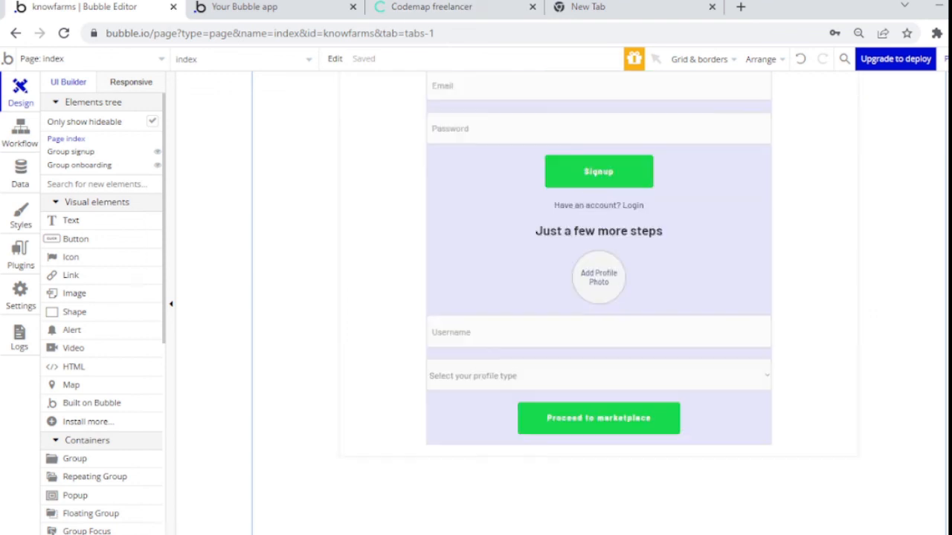
click(473, 6)
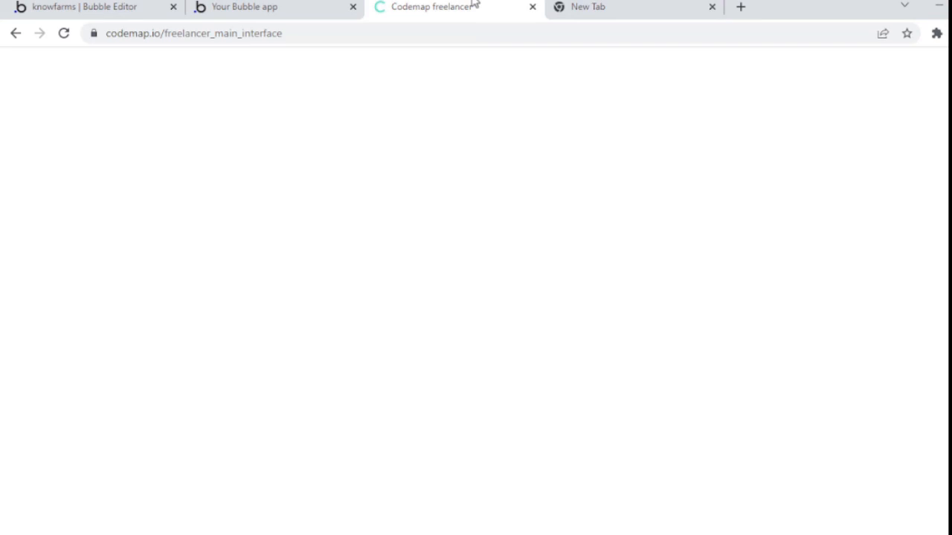
Step: Strip /marketplace?debug_mode=true from the preview URL to load knowfarms.bubbleapps.io/version-test
click(199, 6)
click(65, 34)
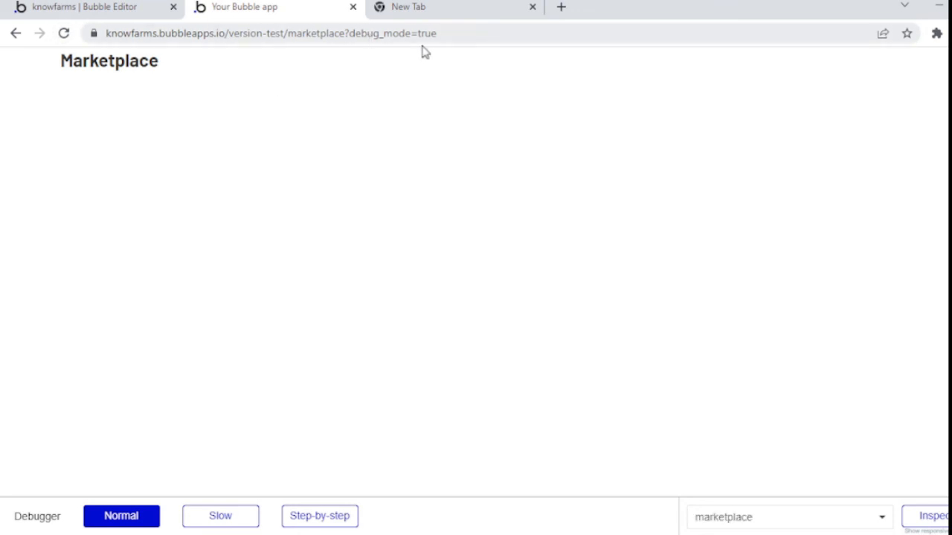
drag(442, 34, 285, 35)
key(BackSpace)
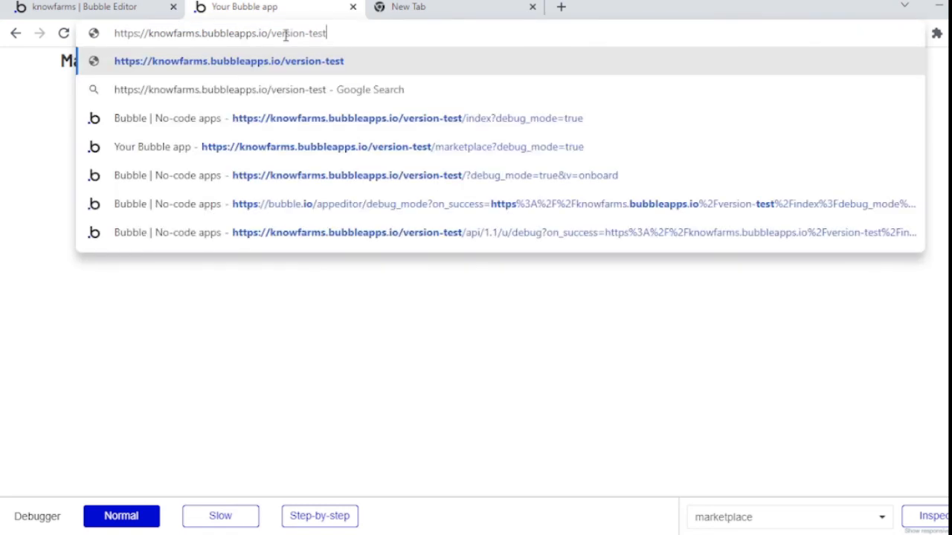
key(Return)
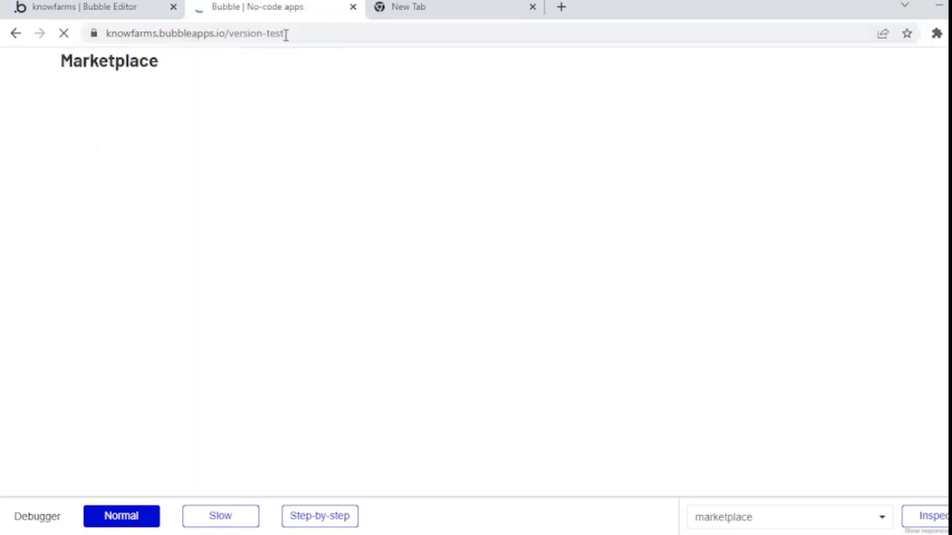